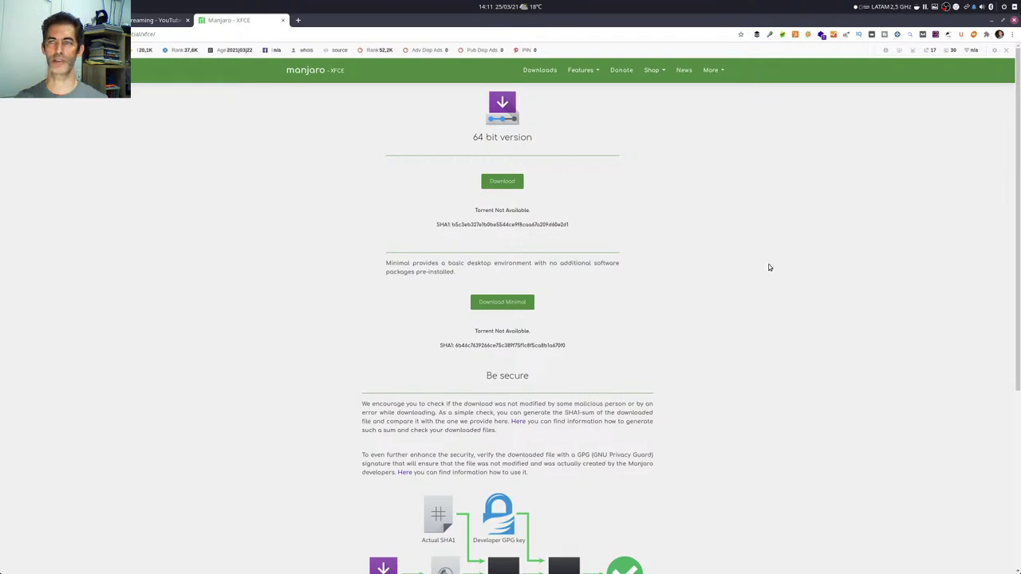
# Step: Switch to VirtualBox and start a new virtual machine of type Linux, version Arch Linux (64-bit)
pyautogui.click(991, 23)
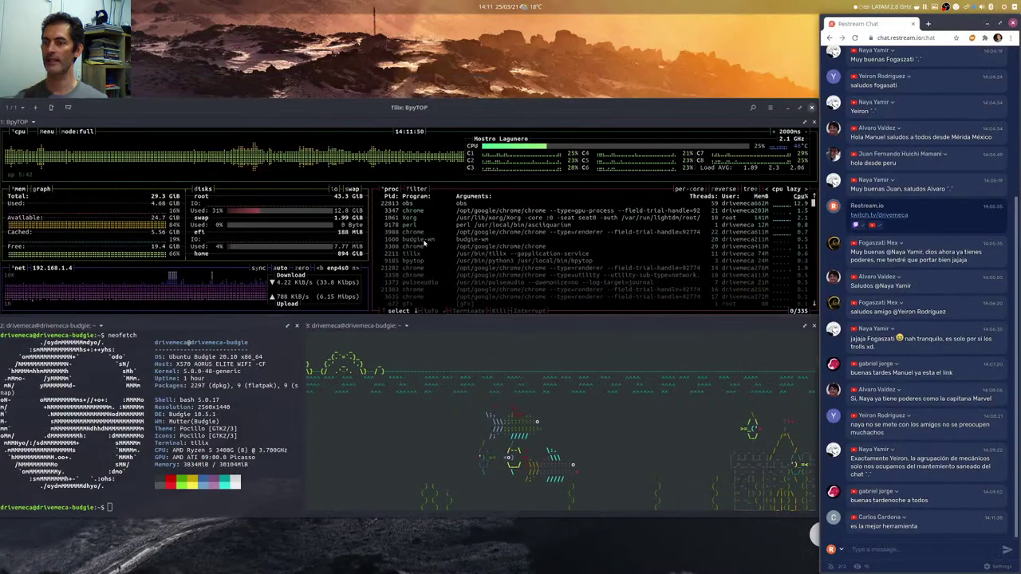
pyautogui.moveTo(6, 323)
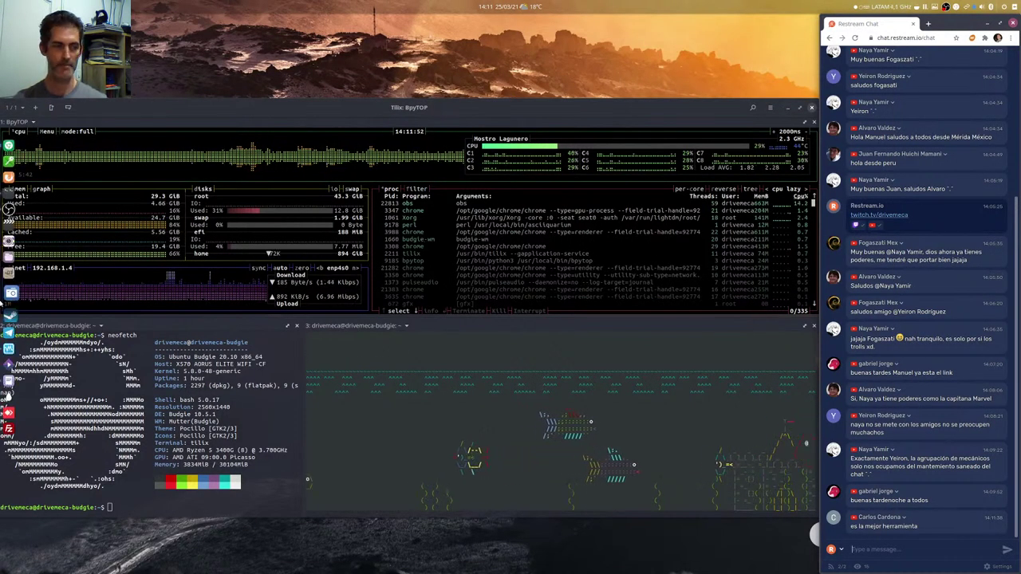
pyautogui.click(10, 343)
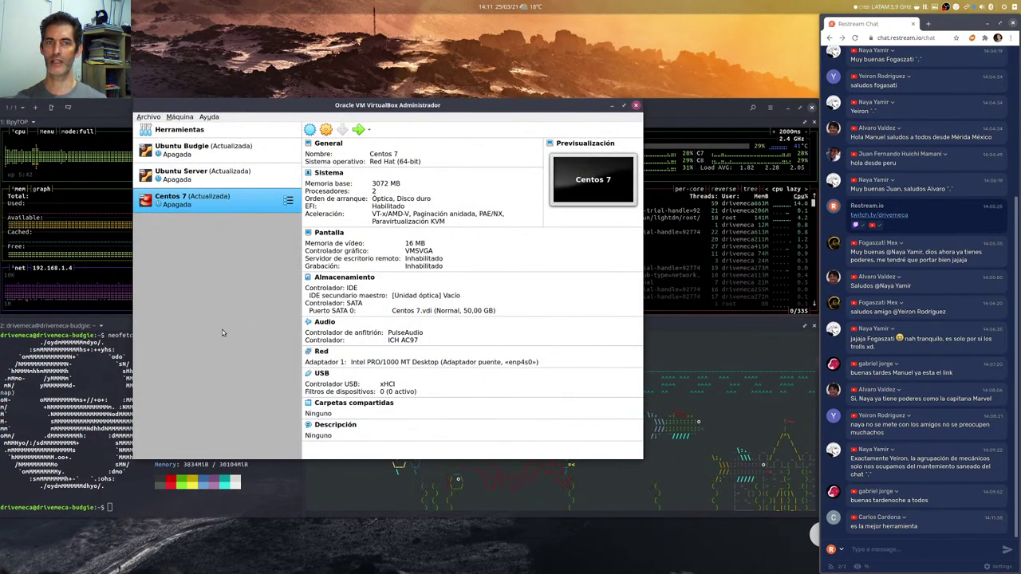
pyautogui.click(311, 131)
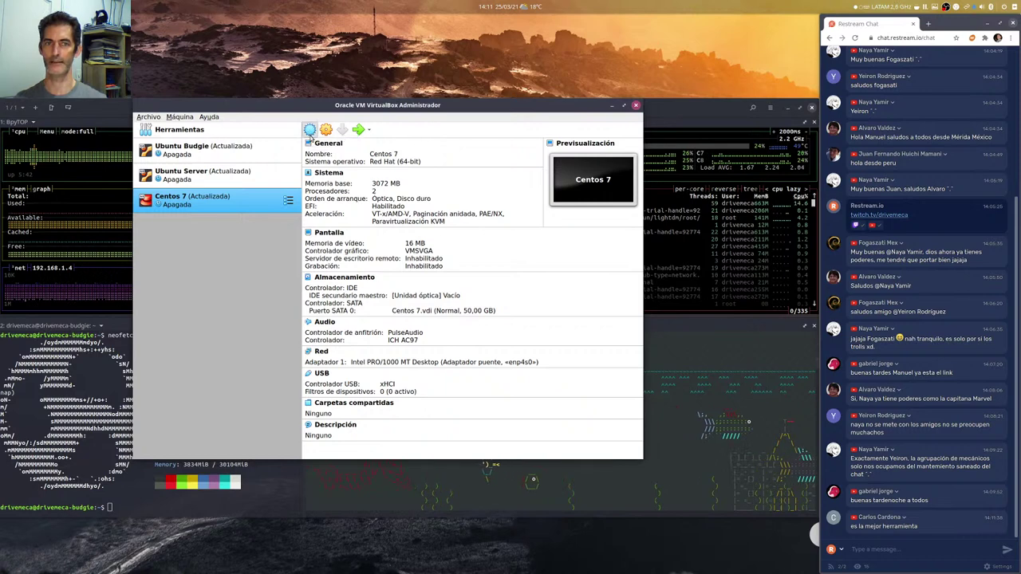
pyautogui.click(401, 280)
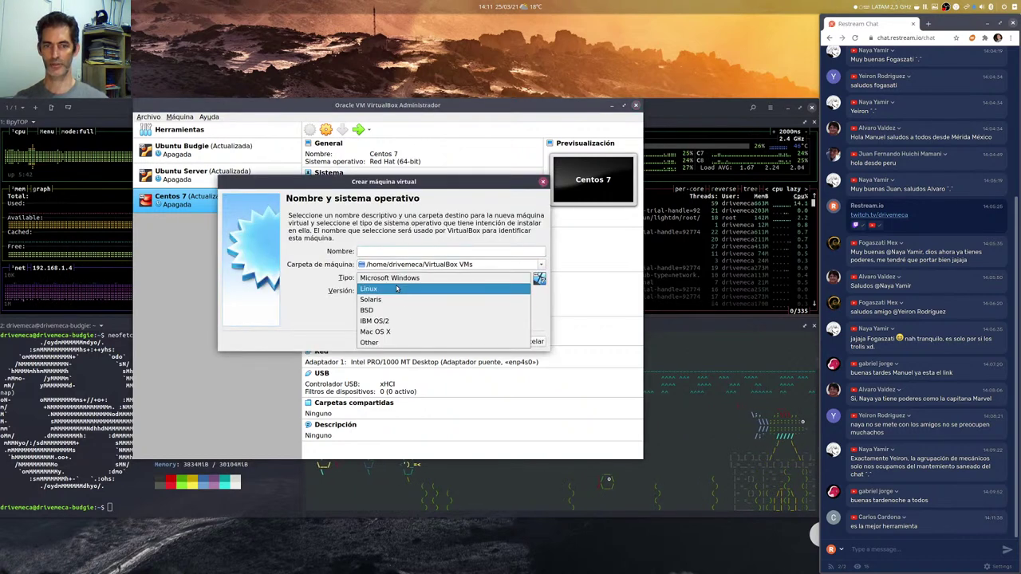
pyautogui.click(397, 288)
pyautogui.click(395, 293)
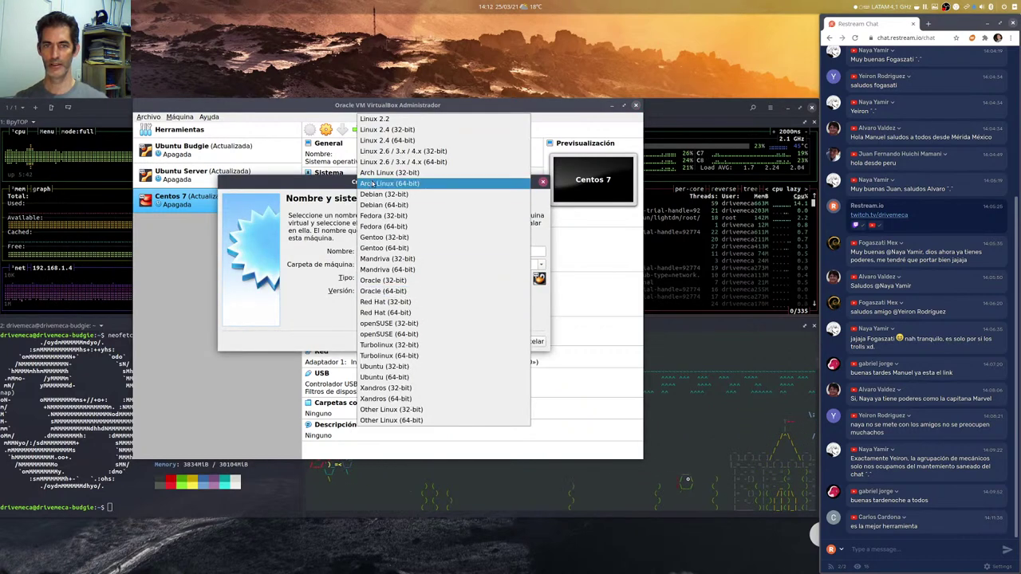
pyautogui.click(409, 184)
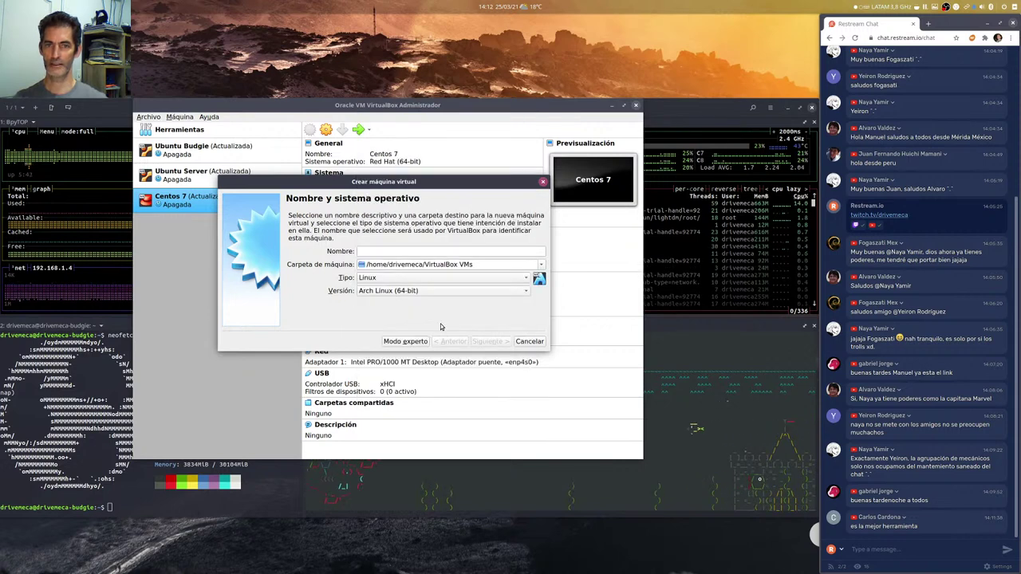
# Step: Name the new virtual machine Manjaro Xfce 21 and set its version to Arch Linux (64-bit)
pyautogui.click(434, 251)
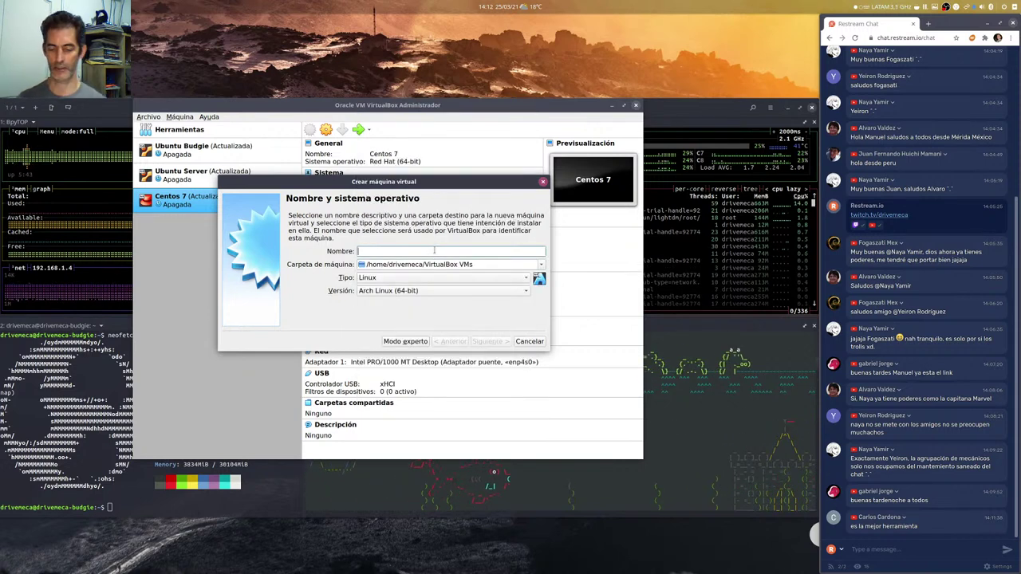
pyautogui.write('Manjaro ')
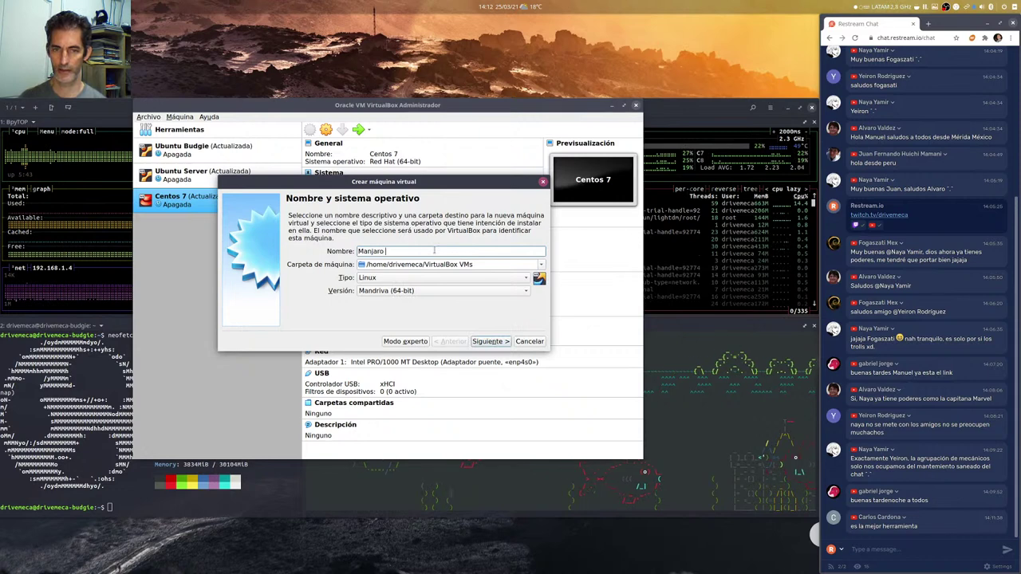
pyautogui.write('Xfce 21')
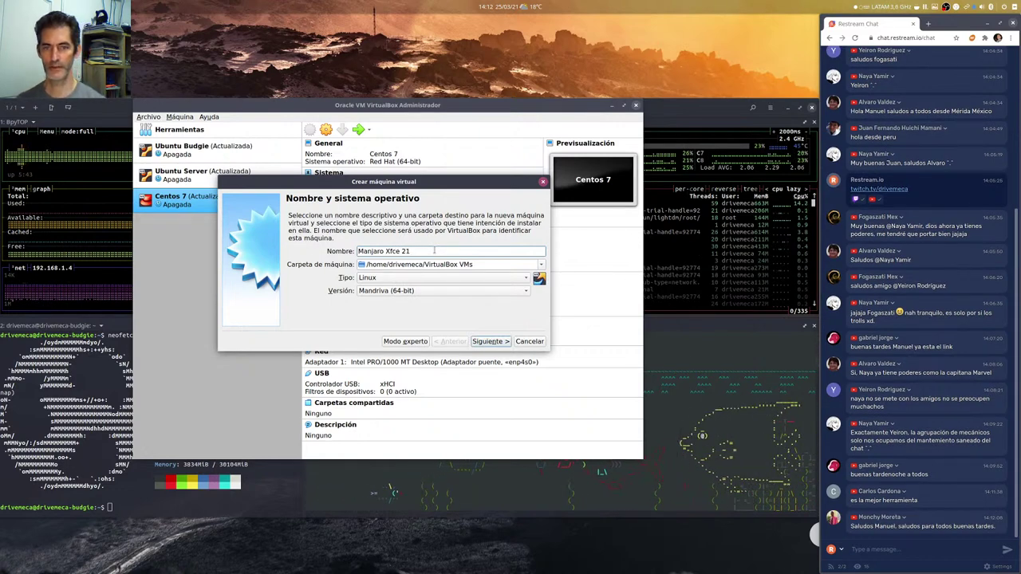
pyautogui.click(403, 290)
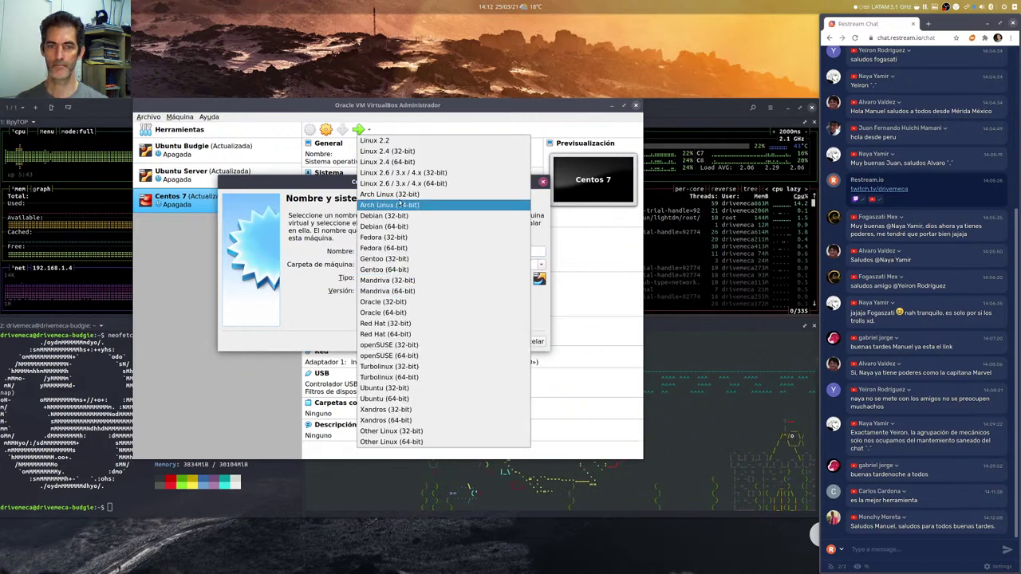
pyautogui.click(398, 205)
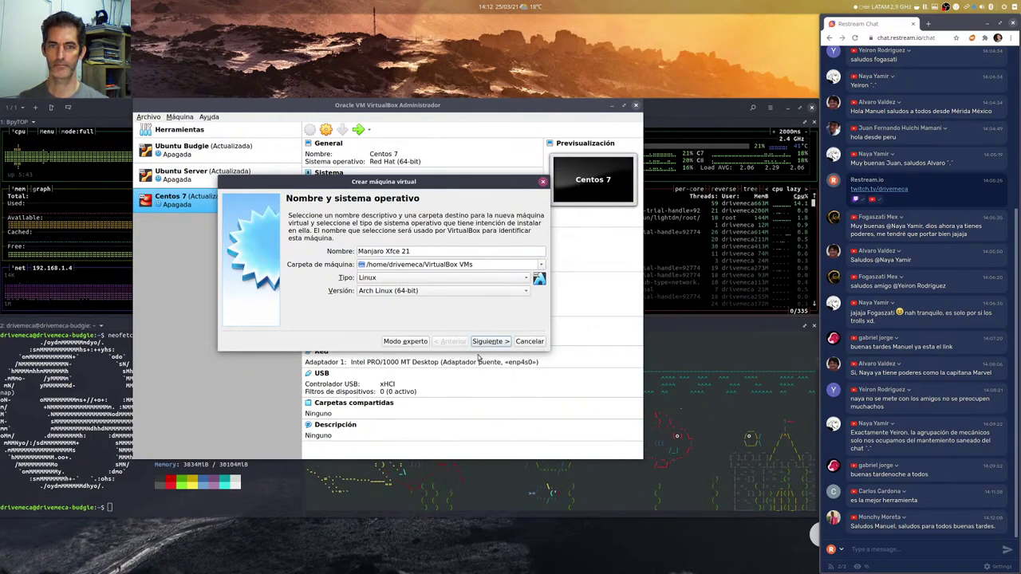
# Step: Reserve 3072 MB of RAM for the new virtual machine
pyautogui.click(493, 342)
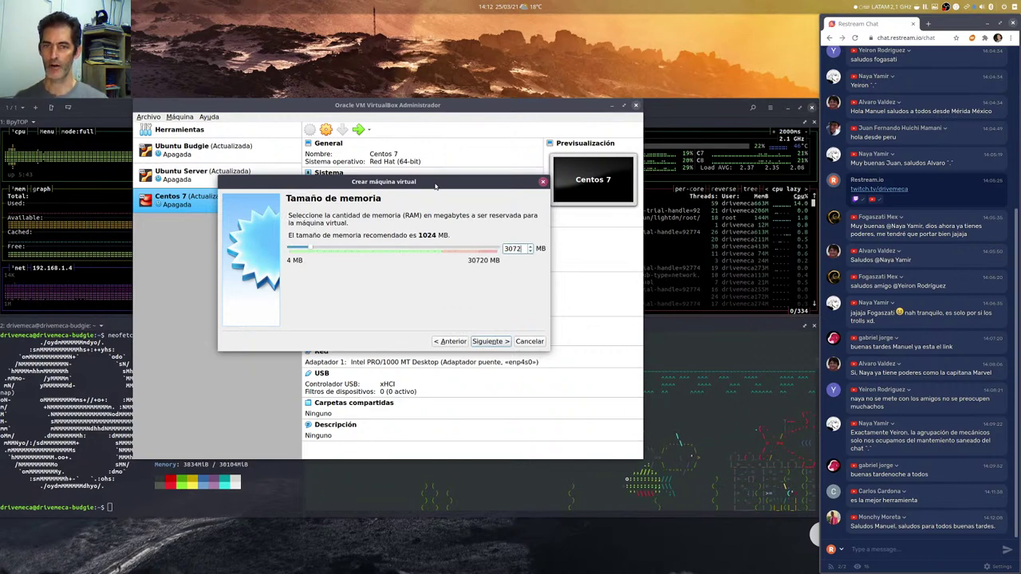
pyautogui.moveTo(434, 186); pyautogui.dragTo(519, 231)
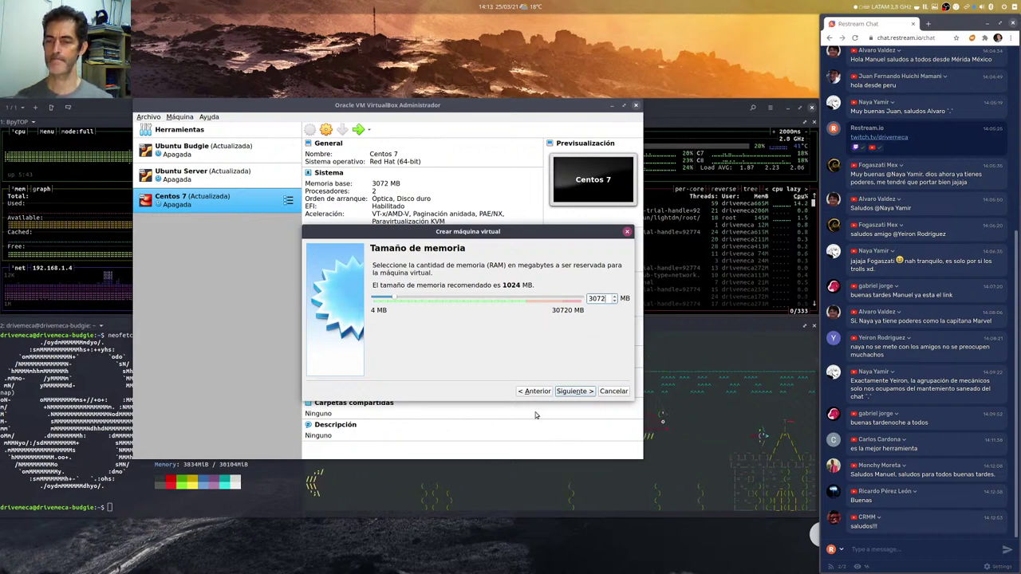
pyautogui.click(574, 392)
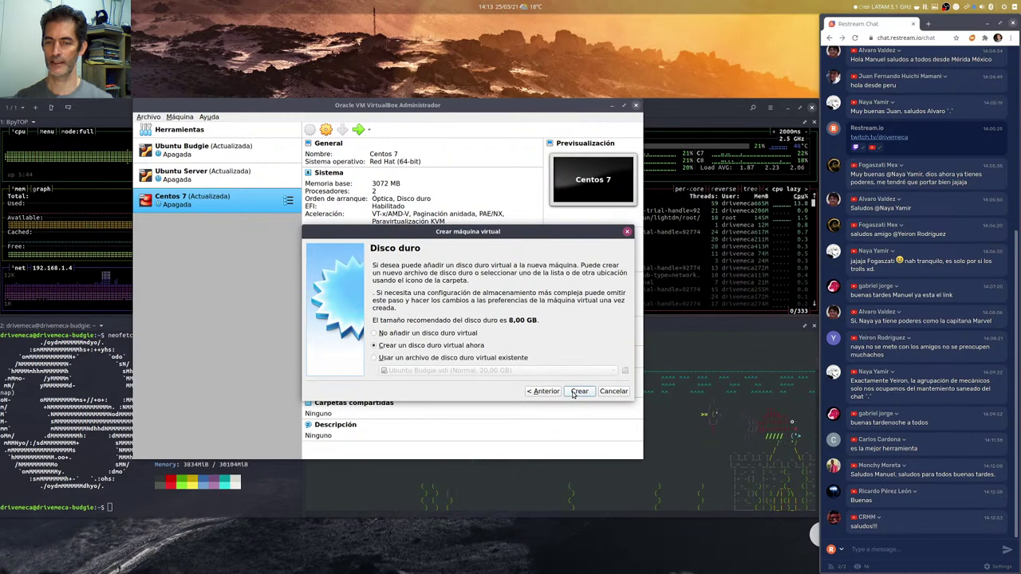
# Step: Create a new 30 GB virtual hard disk in VDI format and finish creating the machine
pyautogui.click(572, 392)
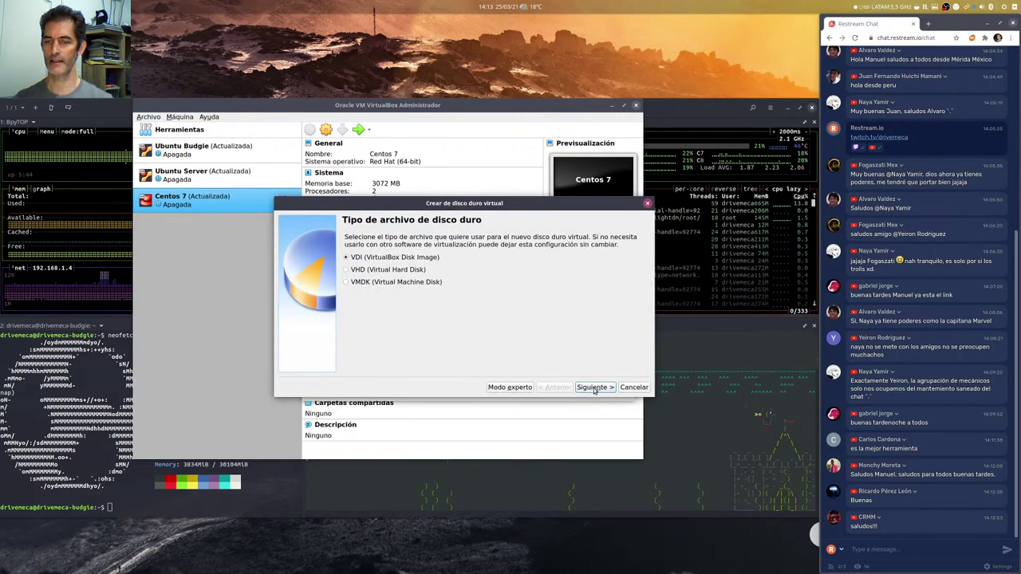
pyautogui.click(593, 388)
pyautogui.click(595, 388)
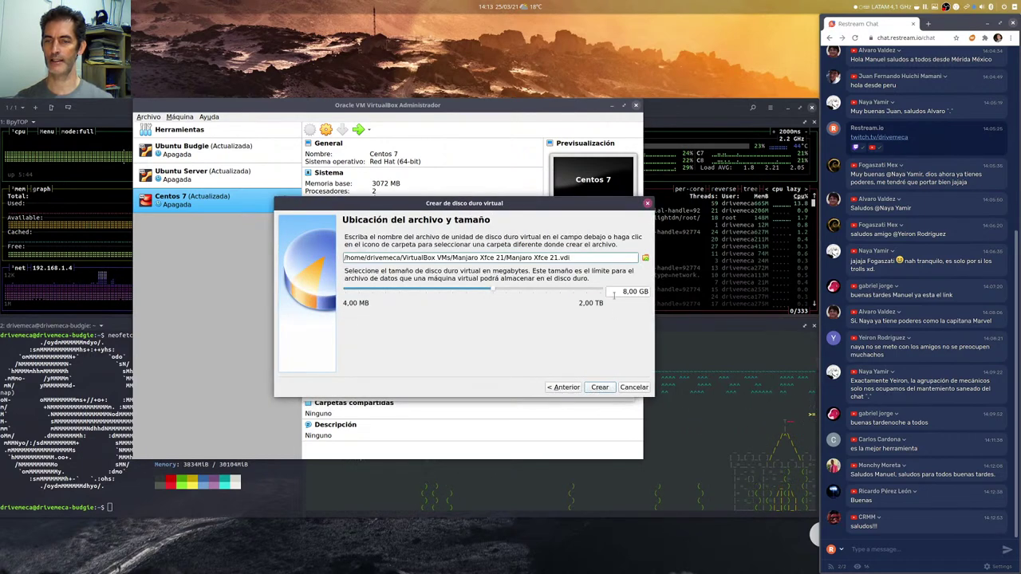
pyautogui.click(614, 292)
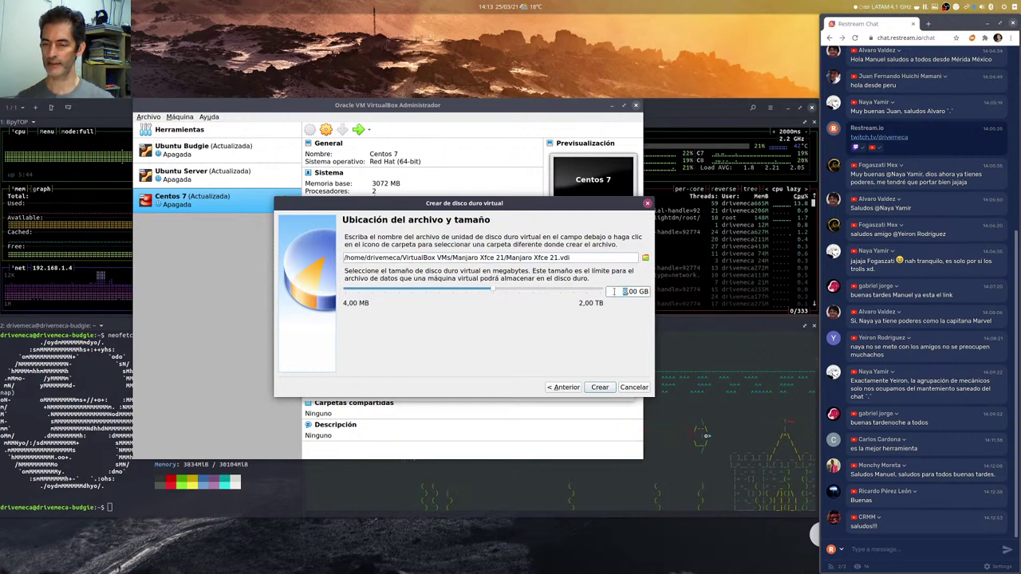
pyautogui.write('30')
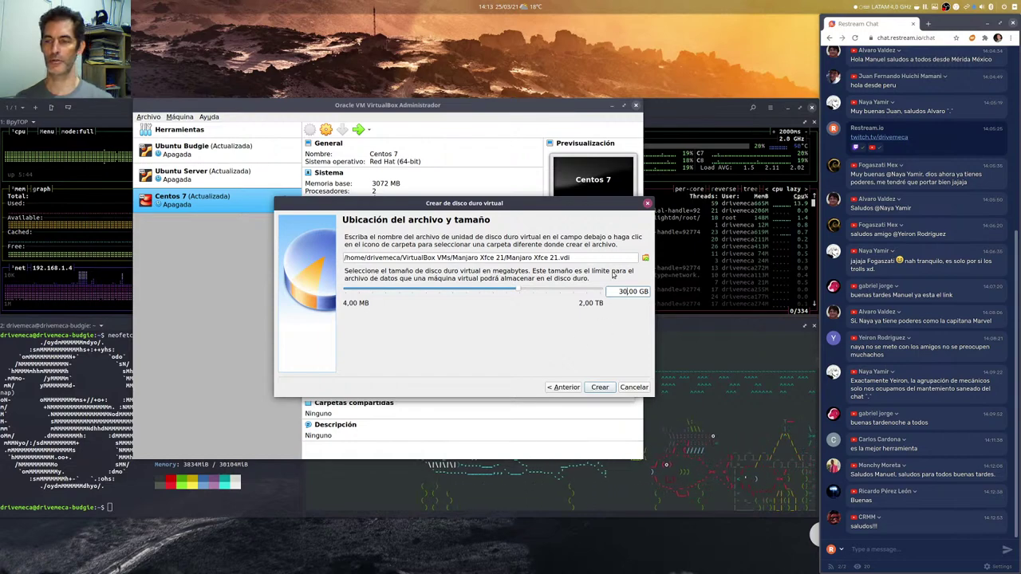
pyautogui.click(602, 389)
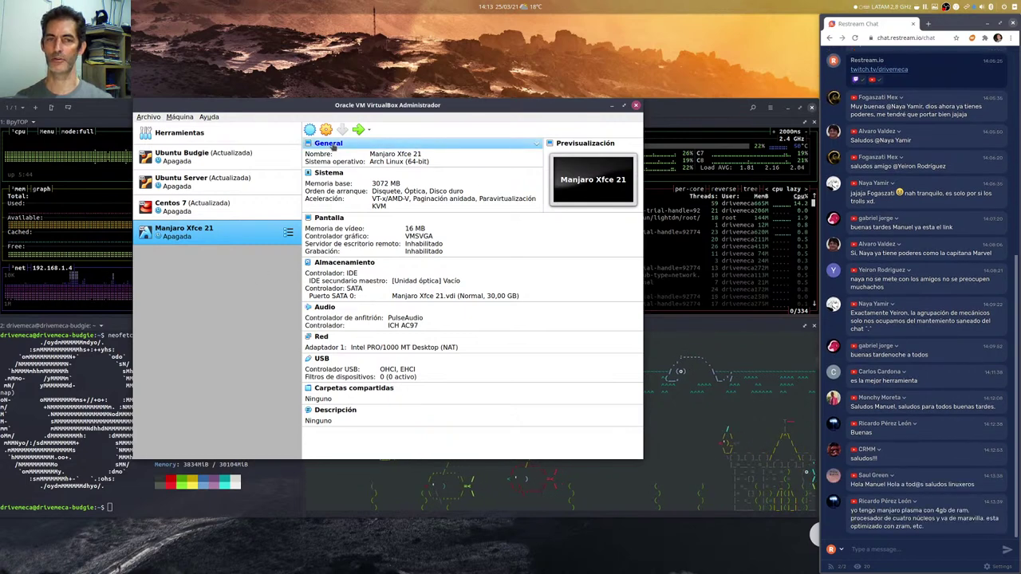
# Step: Exclude the floppy drive from the boot order in the Manjaro Xfce 21 machine's system settings
pyautogui.hotkey('ctrl', 's')
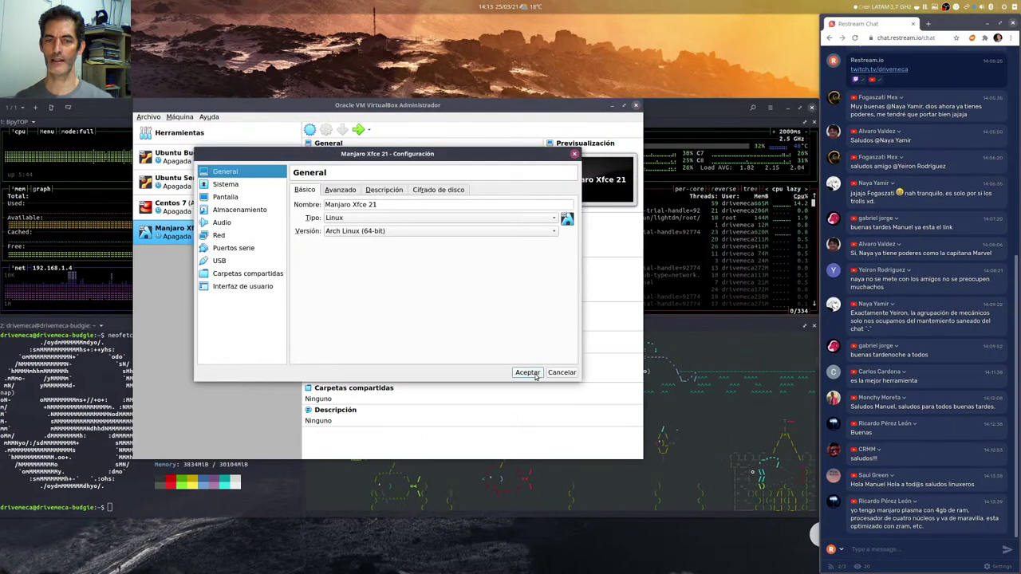
pyautogui.click(225, 184)
pyautogui.click(388, 227)
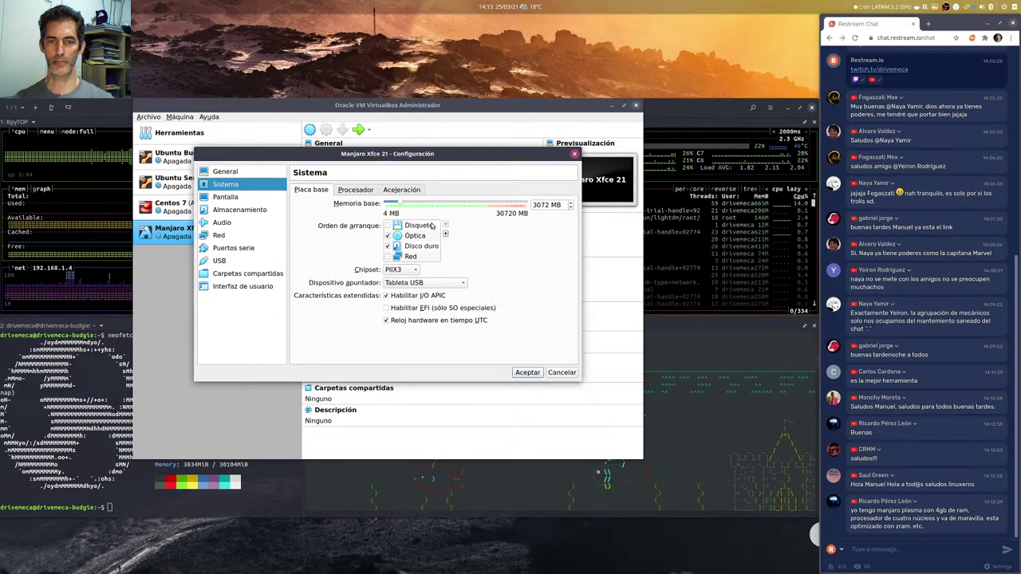
pyautogui.moveTo(452, 161); pyautogui.dragTo(512, 165)
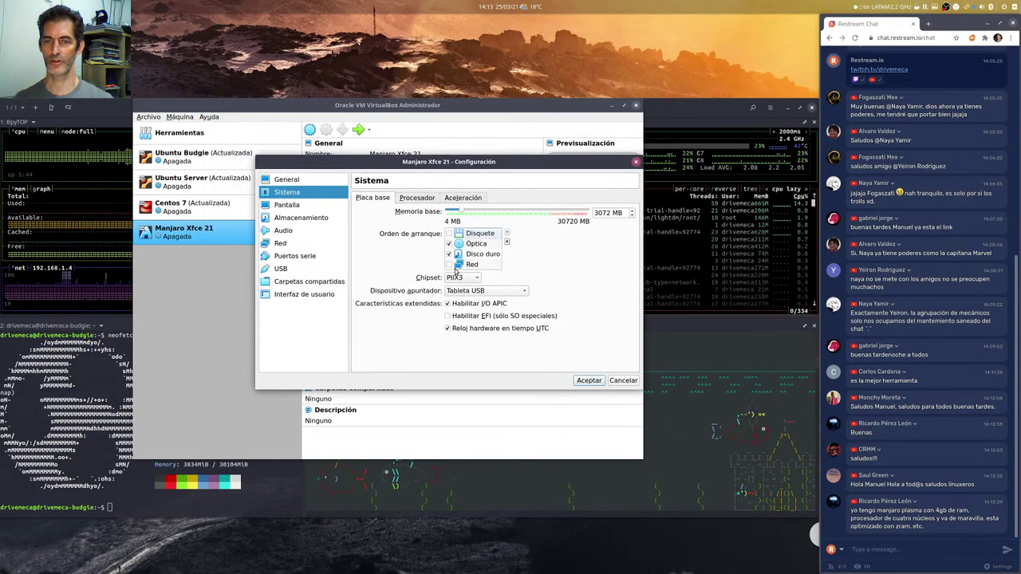
# Step: Assign 2 processors and 128 MB of video memory to the virtual machine
pyautogui.click(409, 196)
pyautogui.click(633, 211)
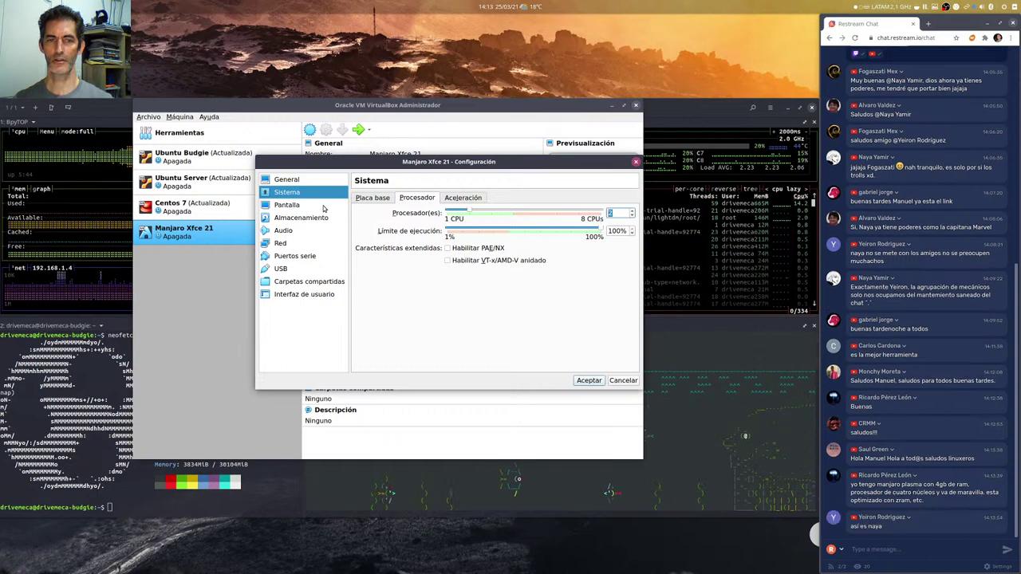
pyautogui.click(286, 204)
pyautogui.moveTo(452, 212); pyautogui.dragTo(621, 228)
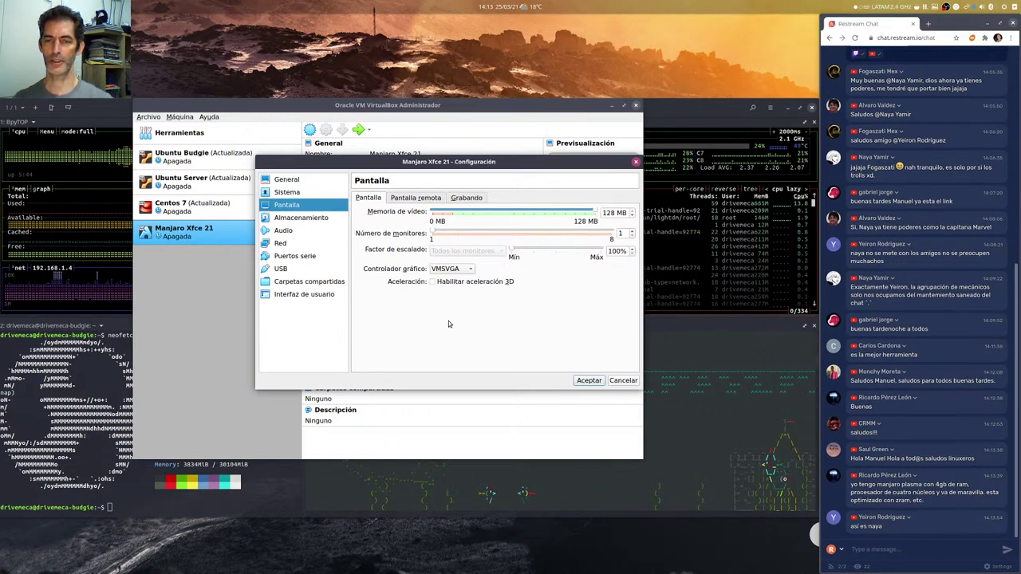
# Step: Load manjaro-xfce-21.0-210318-linux510.iso into the virtual machine's empty optical drive
pyautogui.click(298, 219)
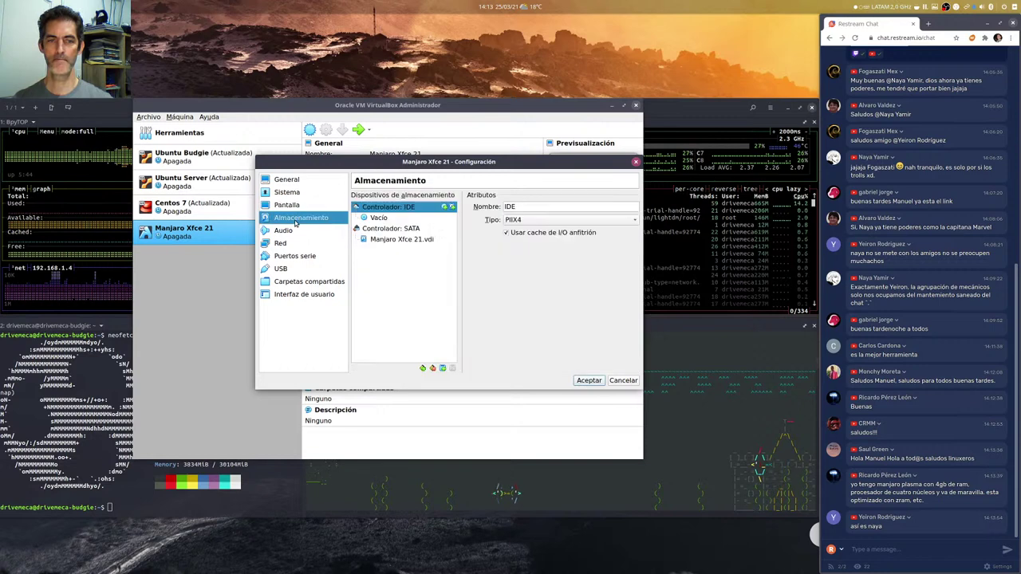
pyautogui.click(379, 218)
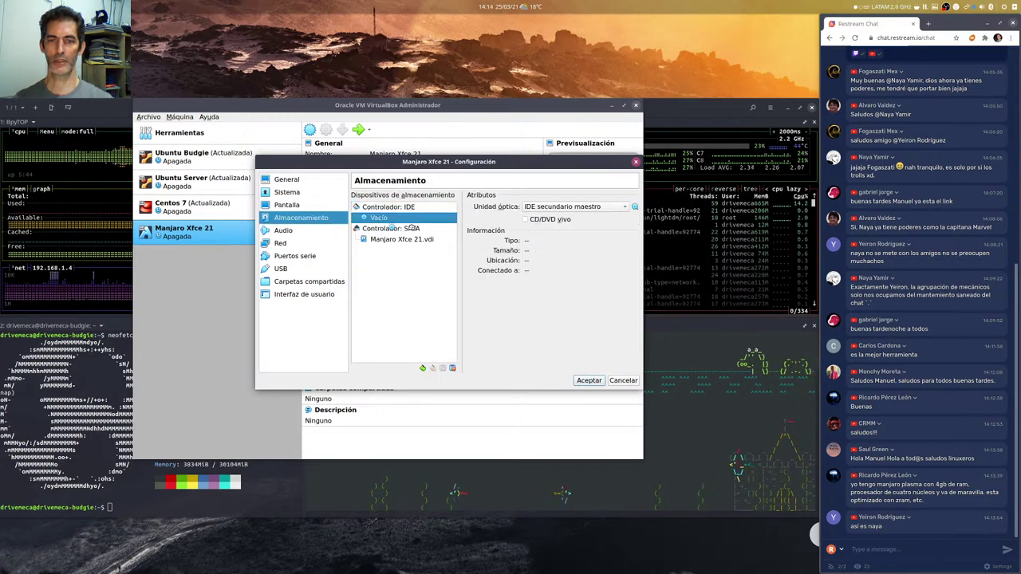
pyautogui.click(635, 207)
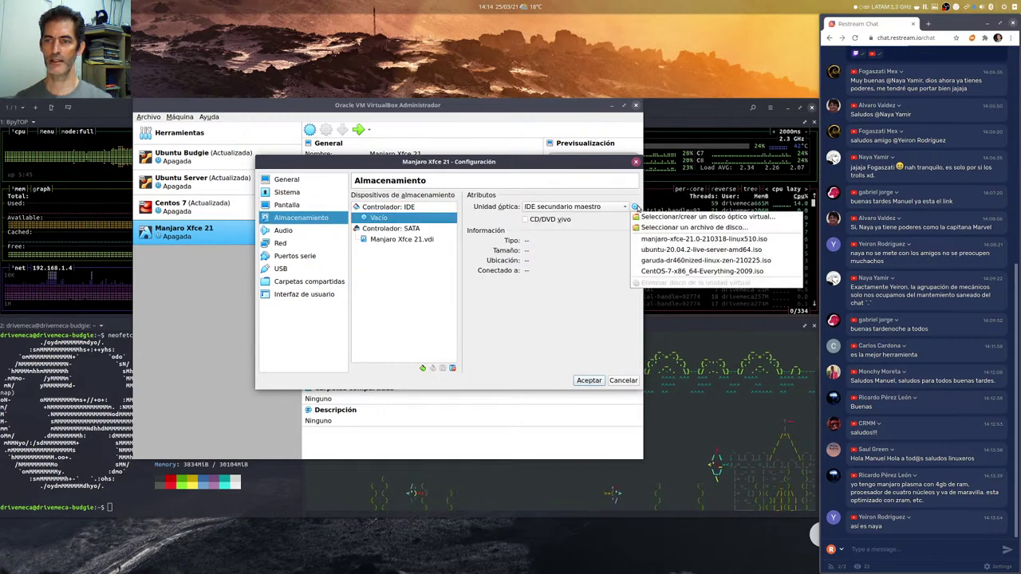
pyautogui.click(662, 239)
# Step: Connect the virtual machine's network adapter 1 as a bridged adapter (Adaptador puente) on enp4s0
pyautogui.click(301, 232)
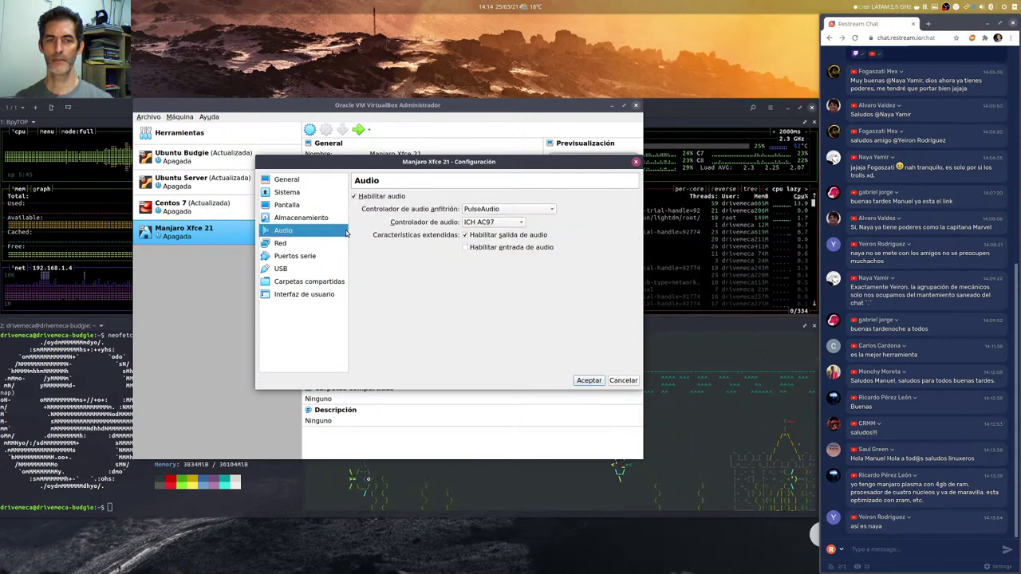
pyautogui.click(294, 244)
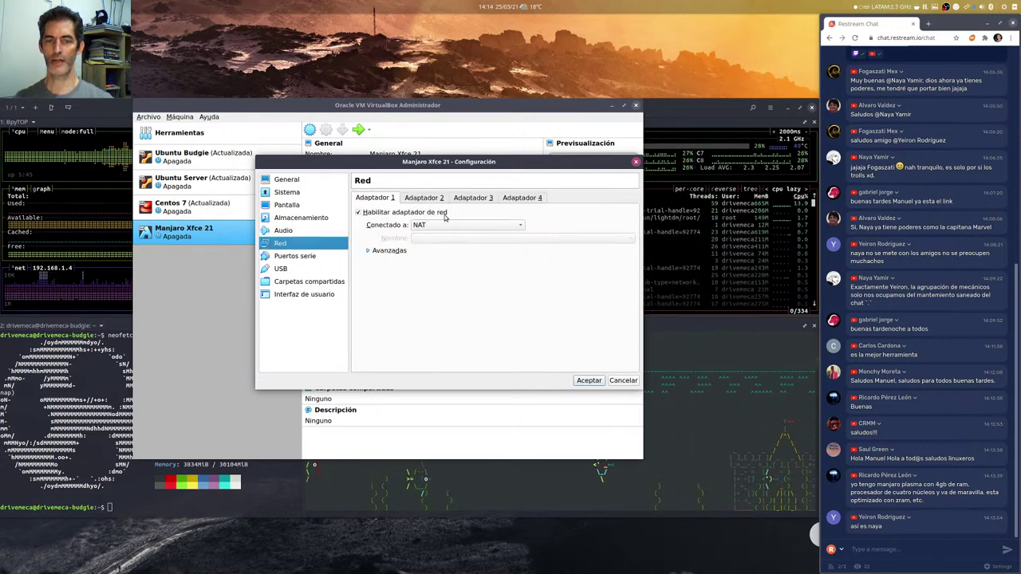
pyautogui.click(446, 225)
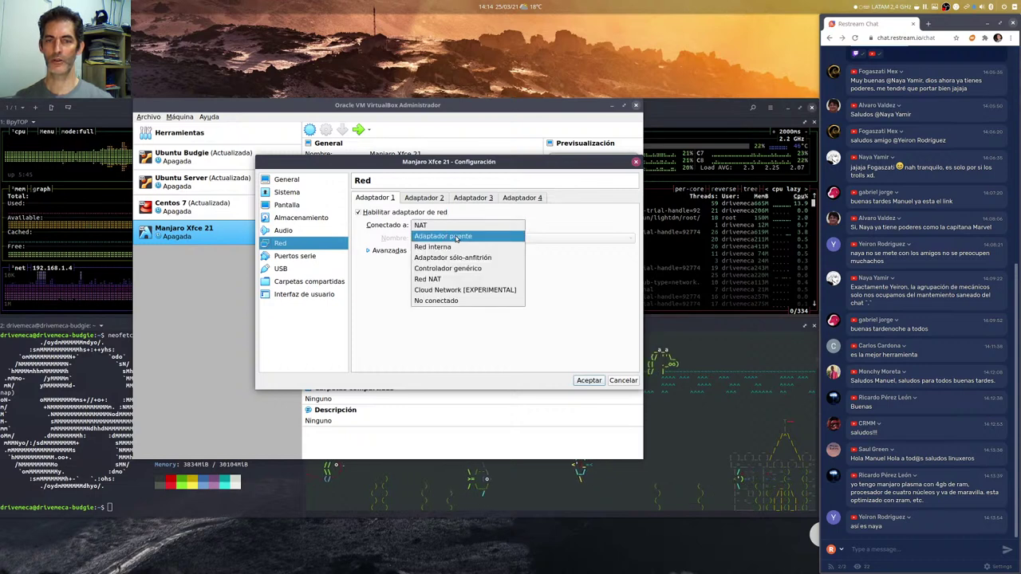
pyautogui.click(451, 236)
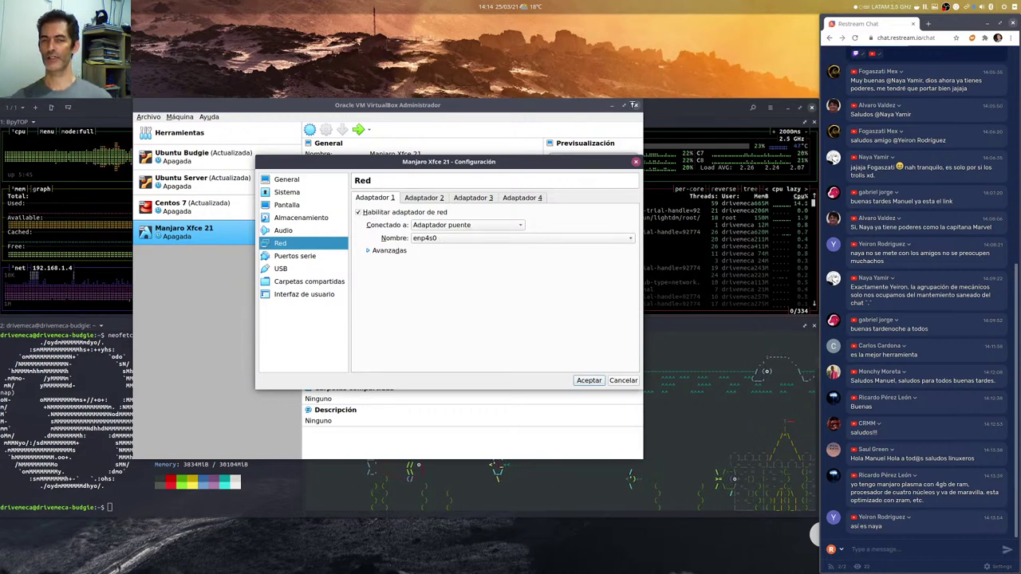
# Step: Set the USB controller to USB 3.0 (xHCI) and save the machine's configuration
pyautogui.click(309, 256)
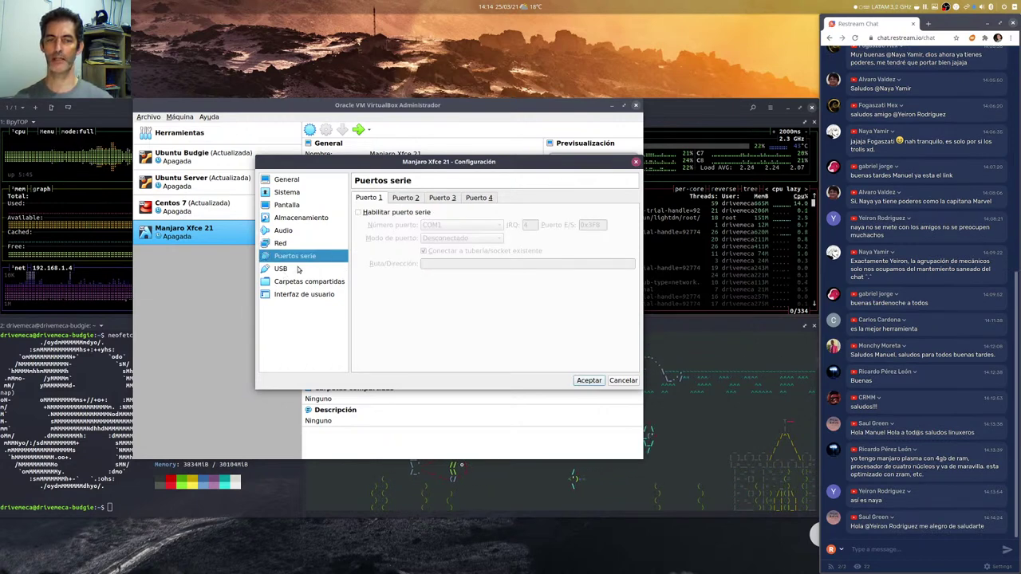
pyautogui.click(298, 270)
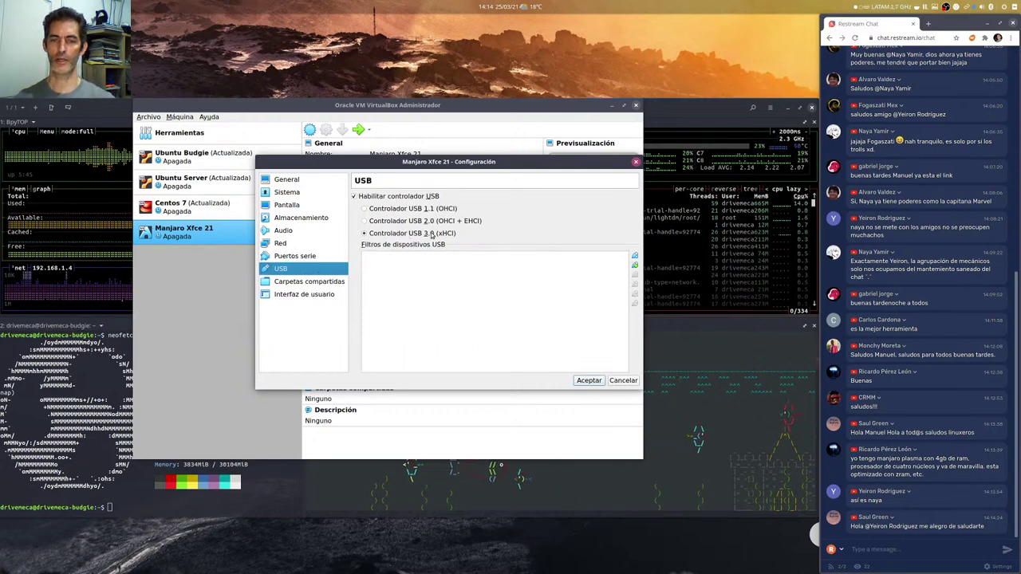
pyautogui.click(588, 381)
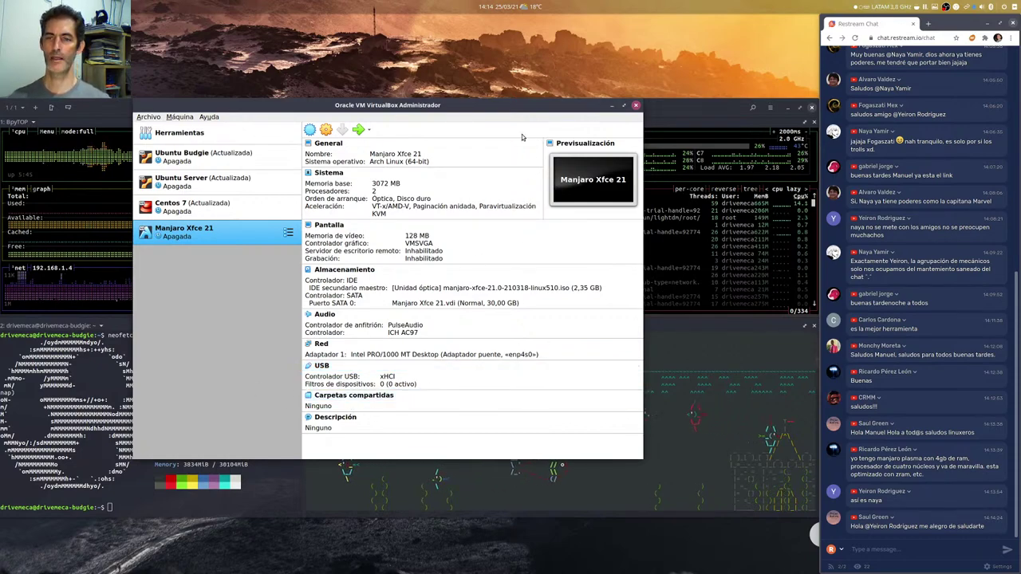
# Step: Read through the viewers' greetings and questions in the Restream Chat window, from the earlier messages towards the newest
pyautogui.moveTo(535, 102); pyautogui.dragTo(593, 64)
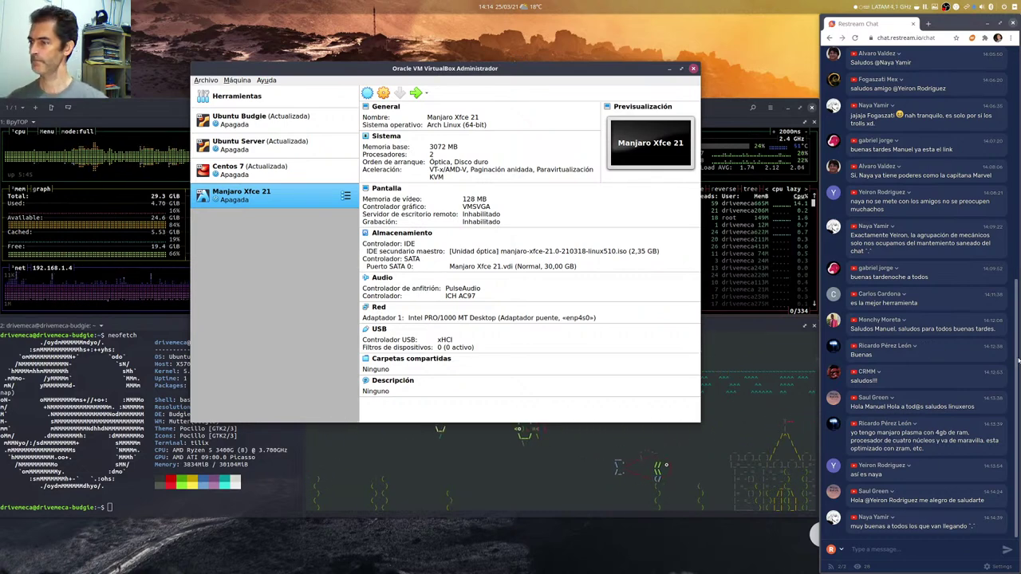
pyautogui.scroll(1, 1018, 360)
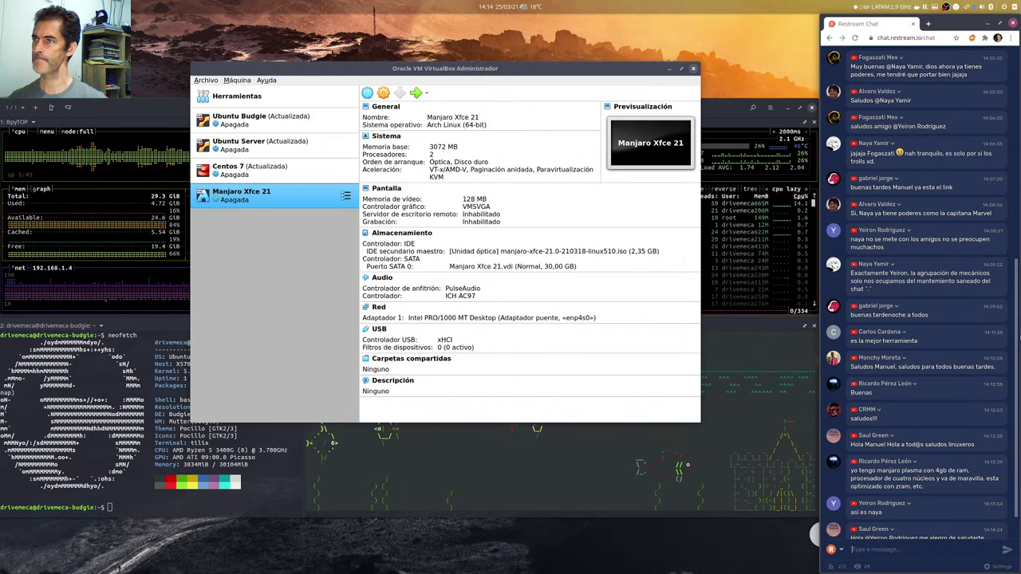
pyautogui.scroll(-1, 939, 353)
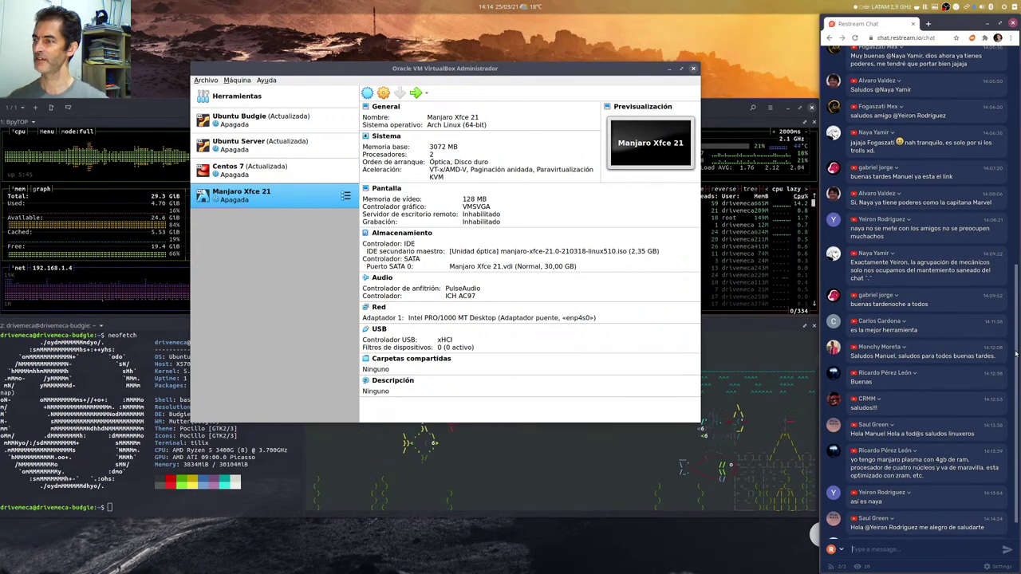
pyautogui.moveTo(1016, 353); pyautogui.dragTo(1018, 301)
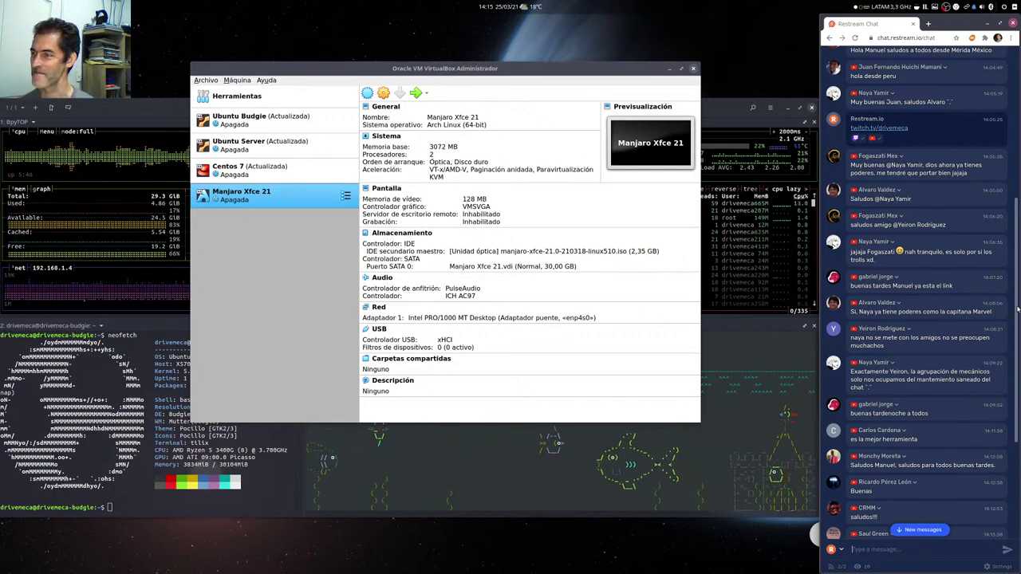
pyautogui.moveTo(1017, 310); pyautogui.dragTo(1016, 348)
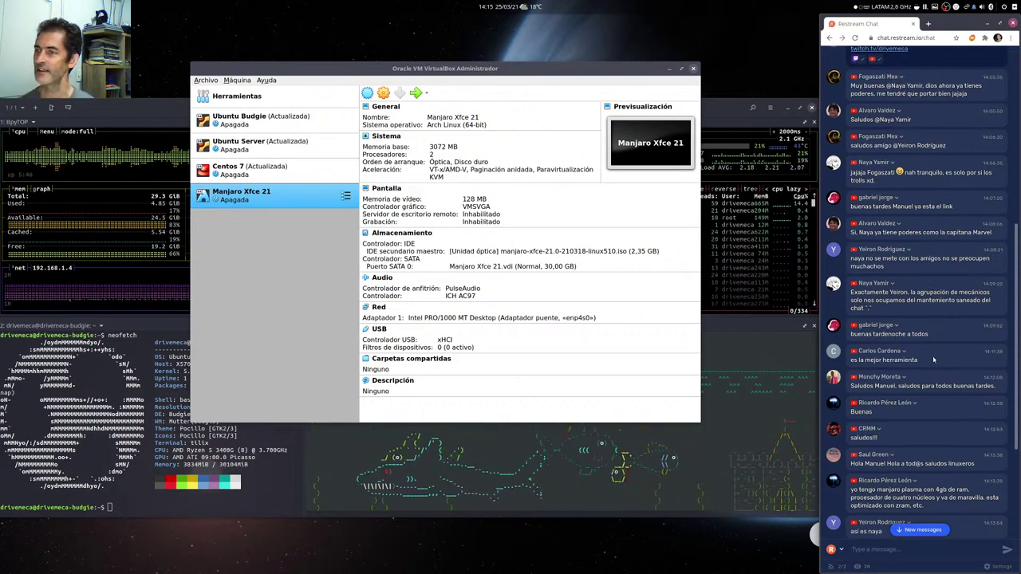
pyautogui.moveTo(1016, 293); pyautogui.dragTo(1017, 327)
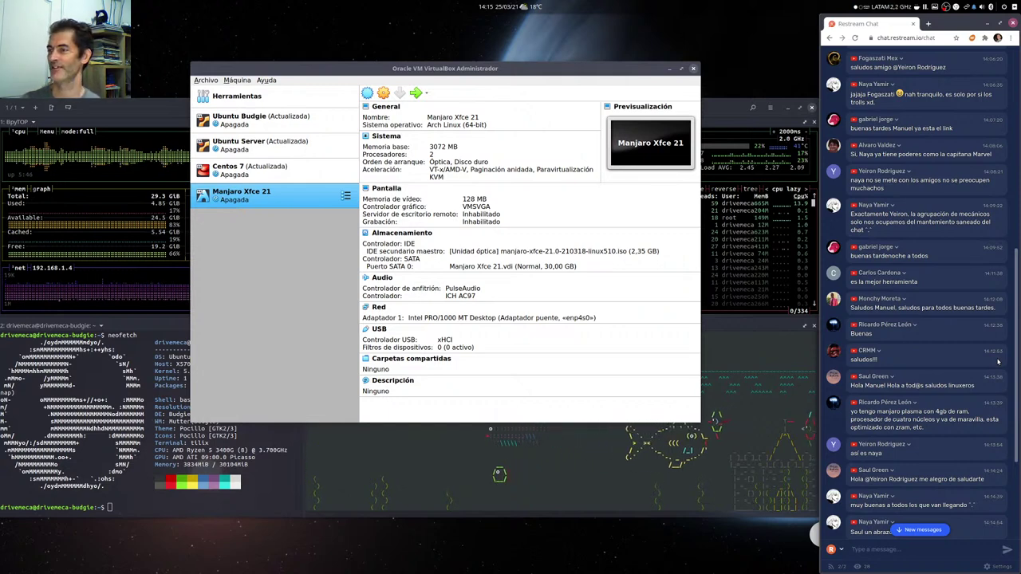
pyautogui.scroll(-1, 1013, 331)
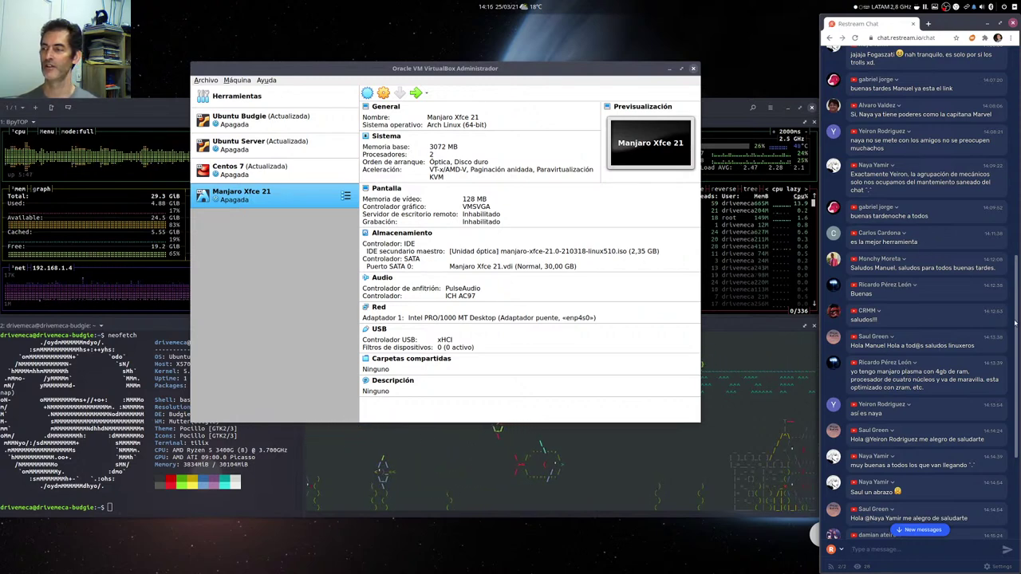
pyautogui.moveTo(1016, 325); pyautogui.dragTo(1015, 364)
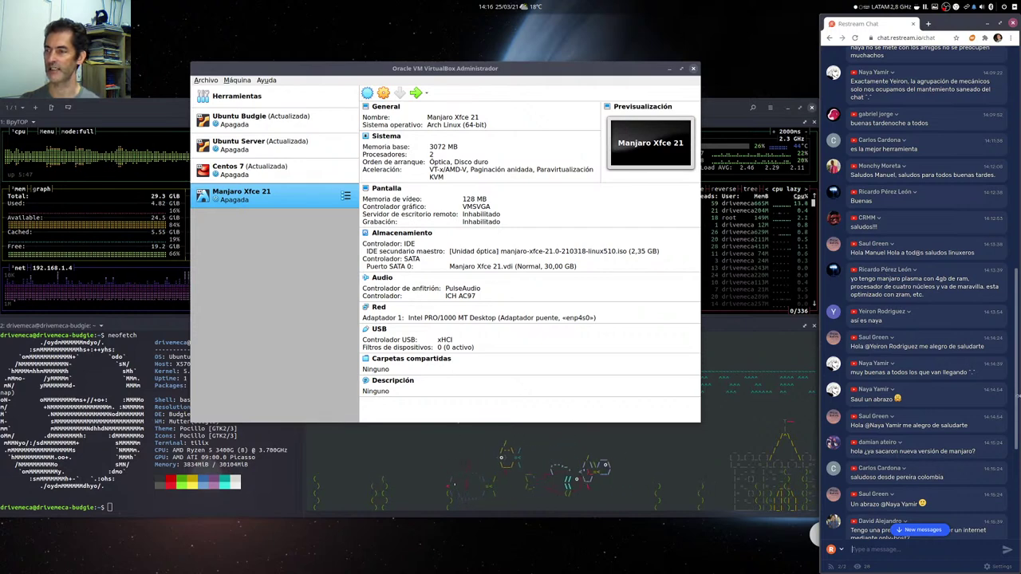
pyautogui.scroll(-2, 1014, 405)
pyautogui.scroll(-2, 1015, 405)
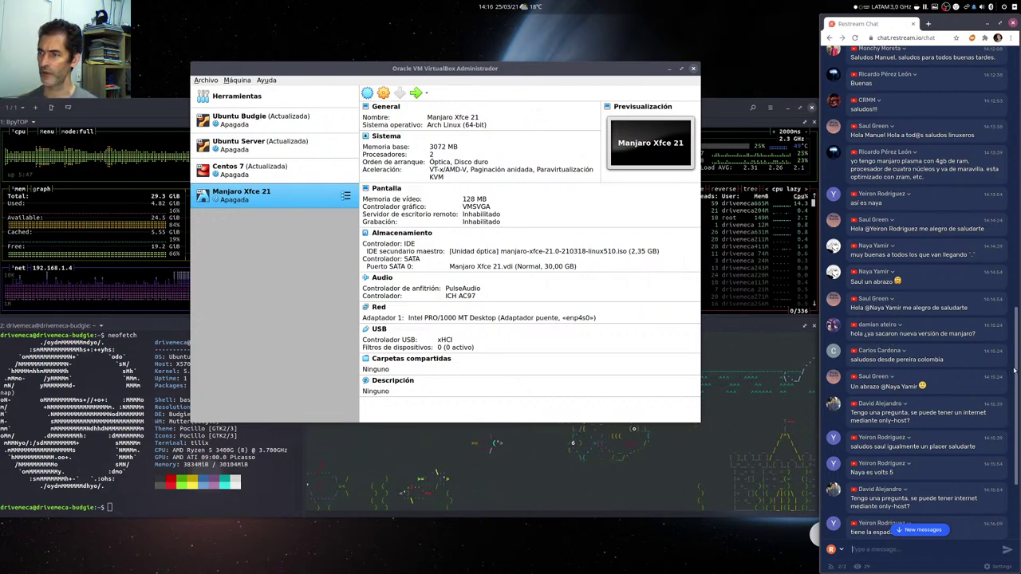
pyautogui.moveTo(1015, 375); pyautogui.dragTo(1017, 408)
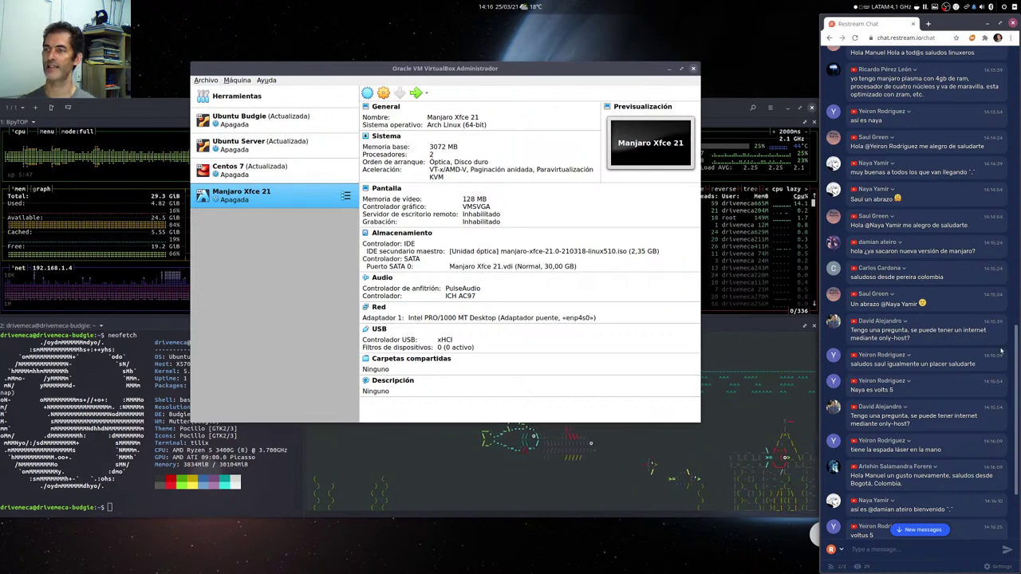
pyautogui.scroll(-2, 997, 390)
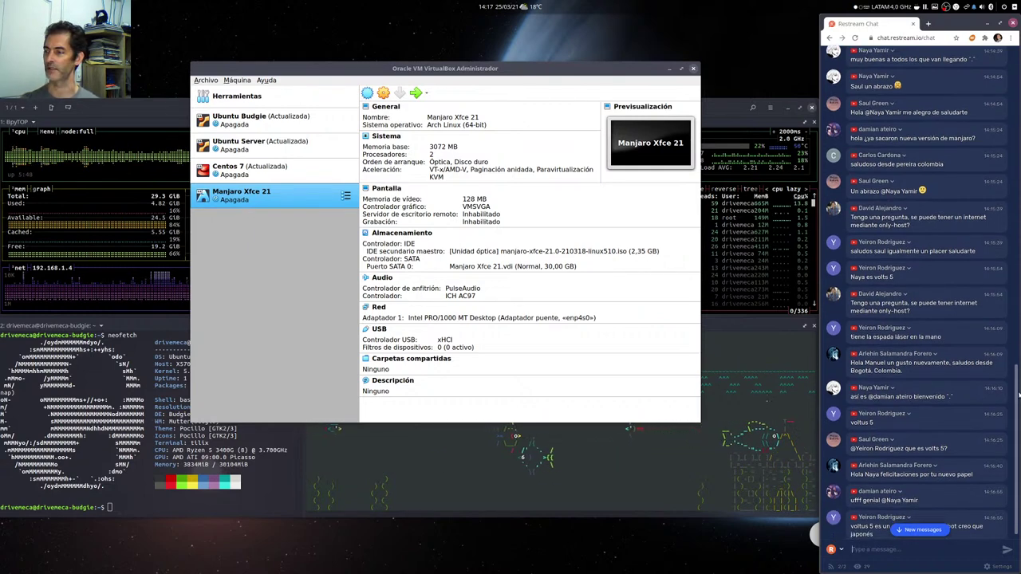
pyautogui.moveTo(1017, 393); pyautogui.dragTo(1017, 409)
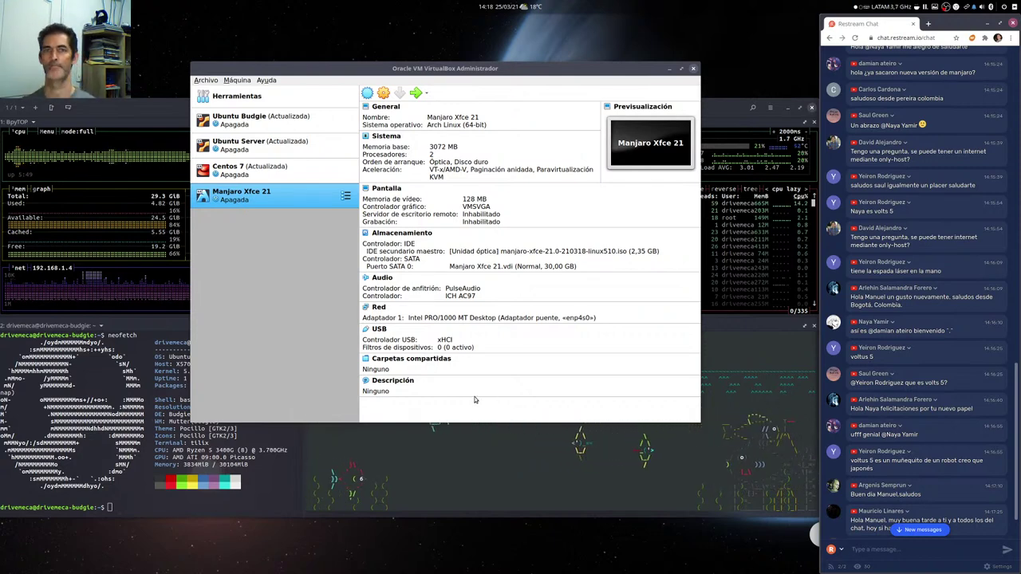
# Step: Start the Manjaro Xfce 21 virtual machine in full screen with manjaro-xfce-21.0-210318-linux510.iso as its startup disk
pyautogui.click(415, 93)
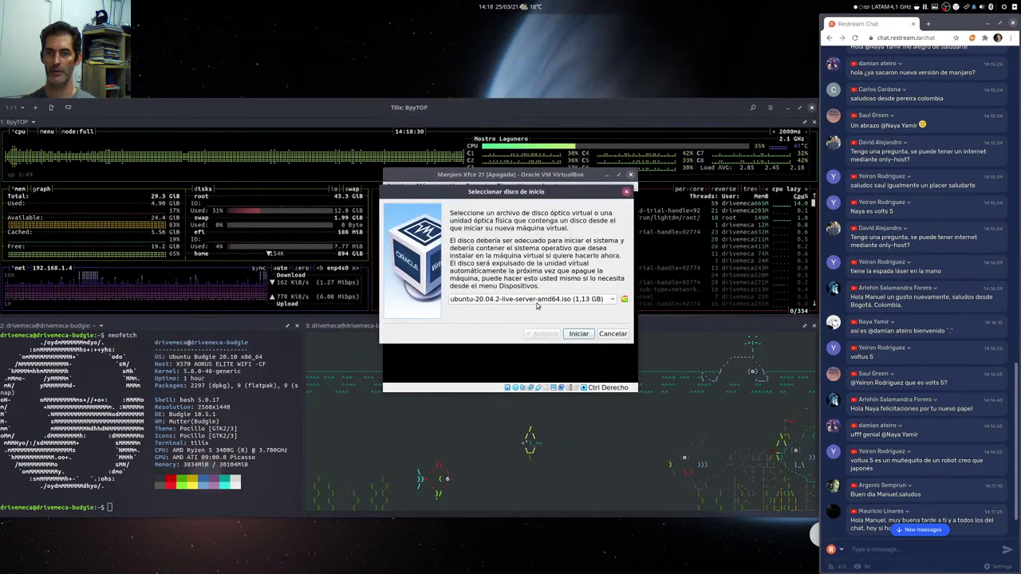
pyautogui.click(527, 299)
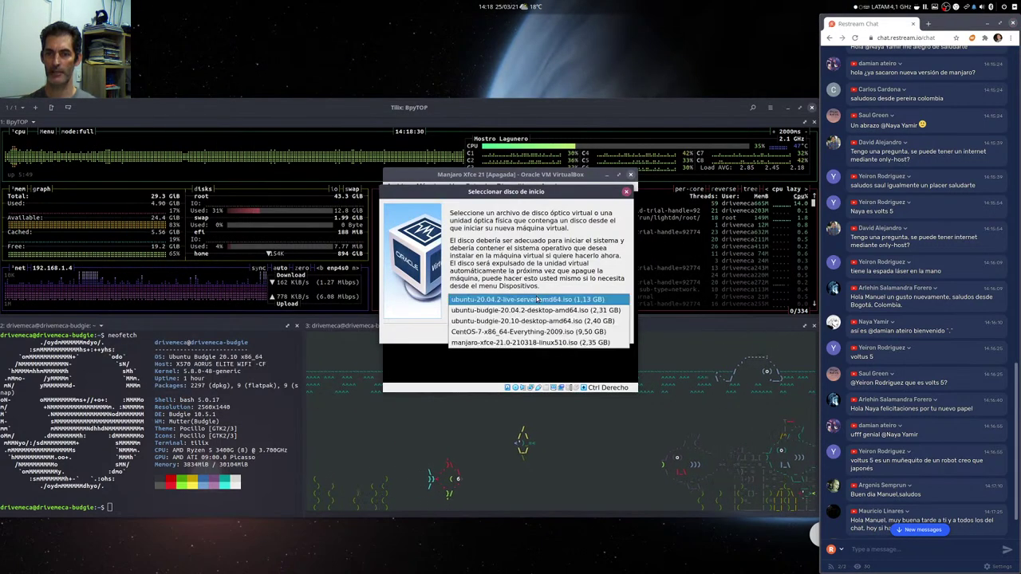
pyautogui.click(506, 344)
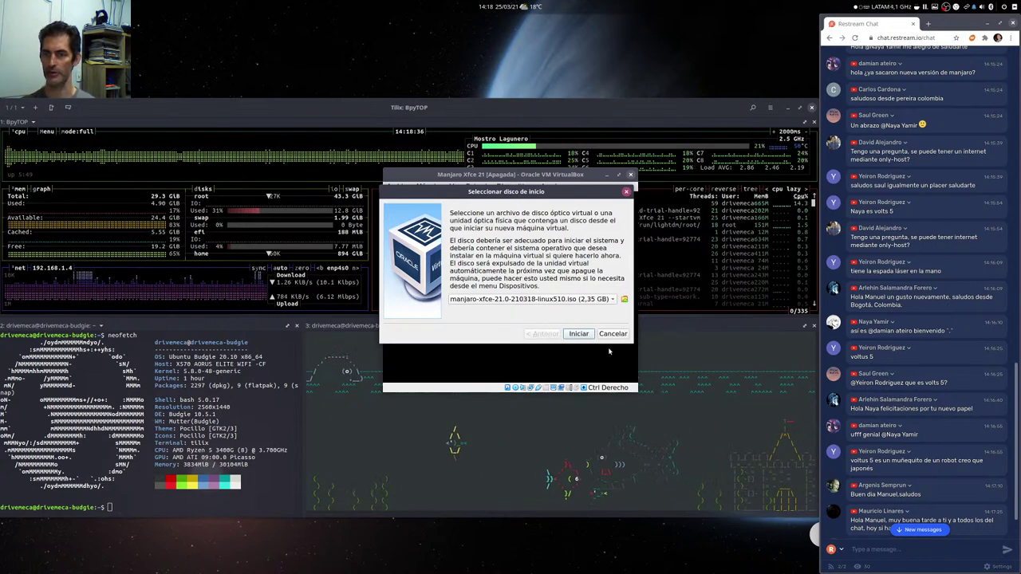
pyautogui.click(578, 334)
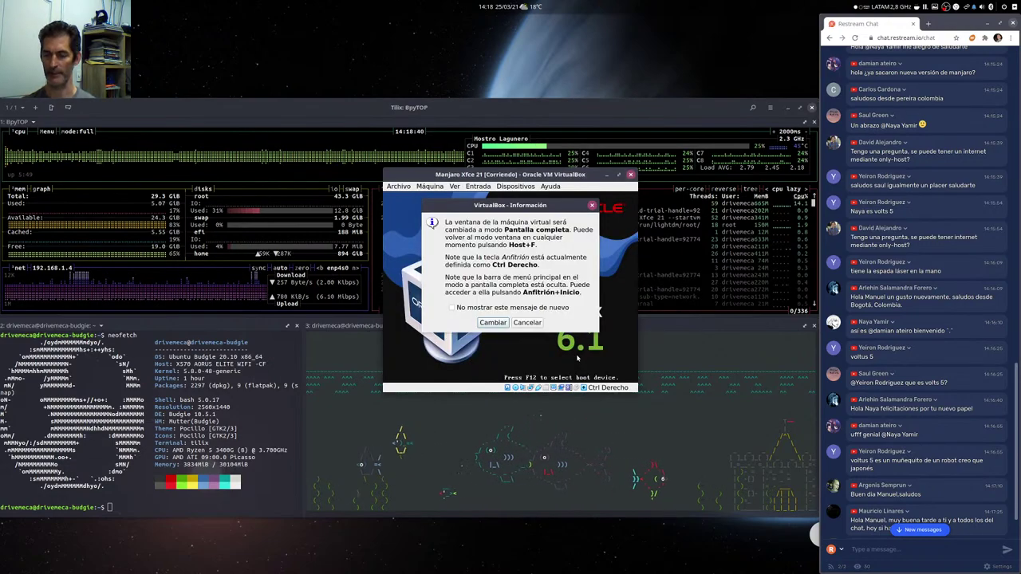
pyautogui.press('Return')
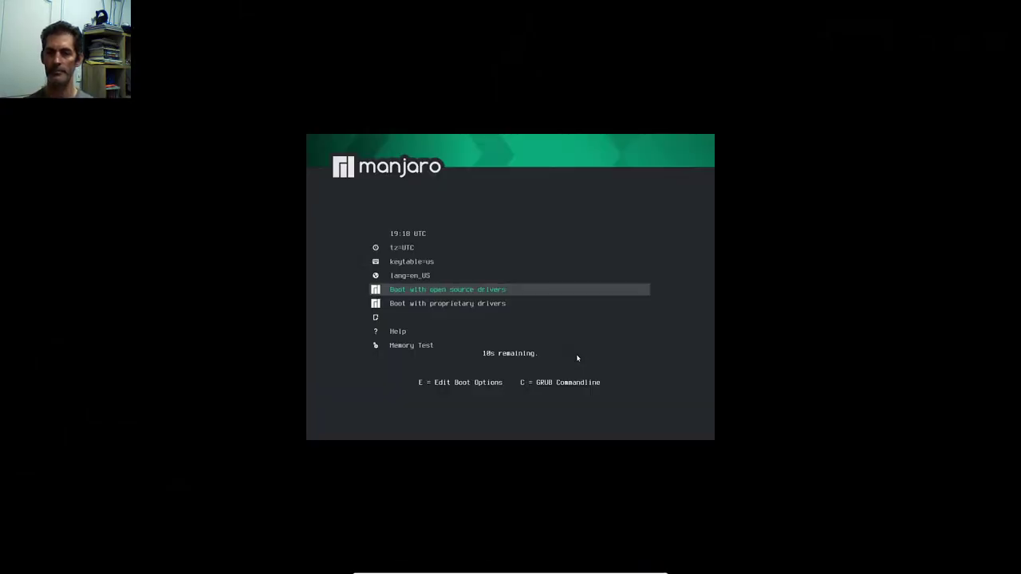
# Step: Set the time zone to America/Bogota in the Manjaro boot menu
pyautogui.press('Up')
pyautogui.press('Up')
pyautogui.press('Up')
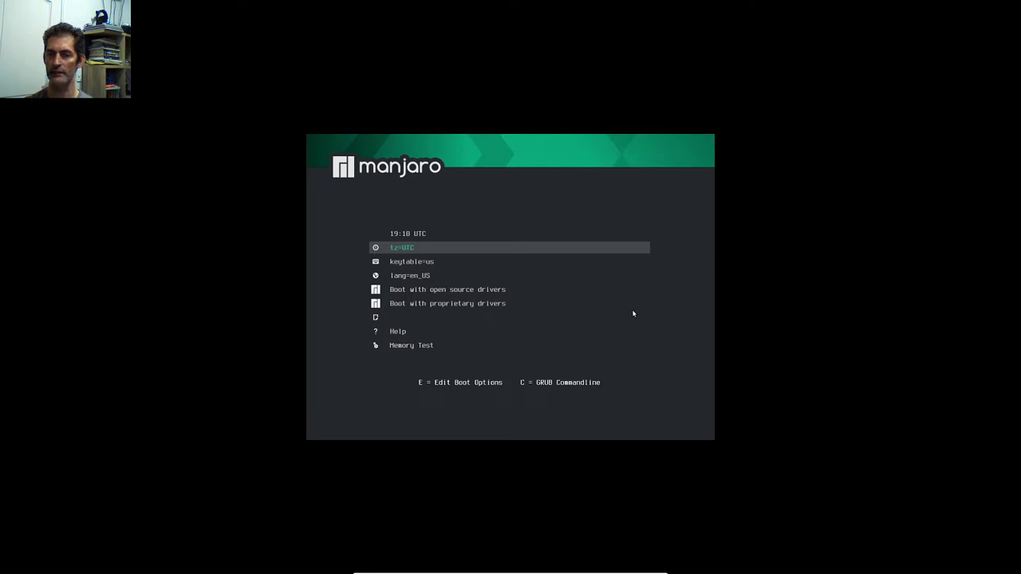
pyautogui.press('Return')
pyautogui.press('Down')
pyautogui.press('Down')
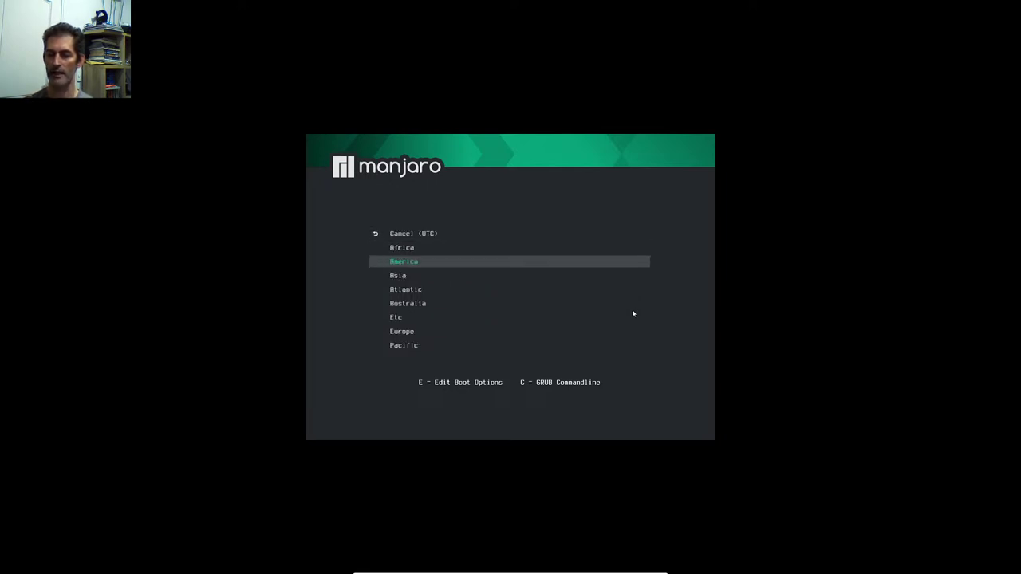
pyautogui.press('Return')
pyautogui.press('Down')
pyautogui.press('Down')
pyautogui.press('Down')
pyautogui.press('Down')
pyautogui.press('Down')
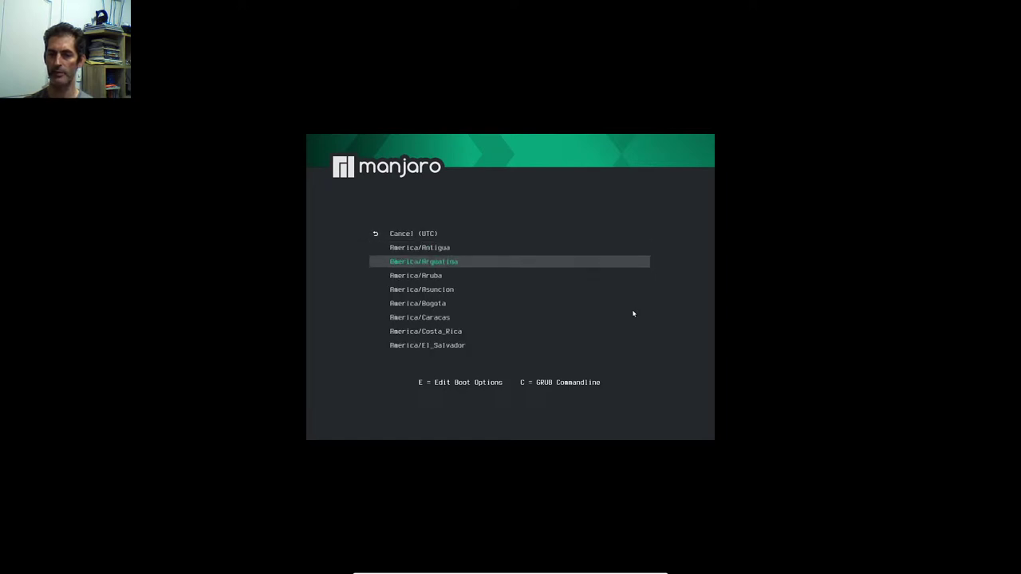
pyautogui.press('Return')
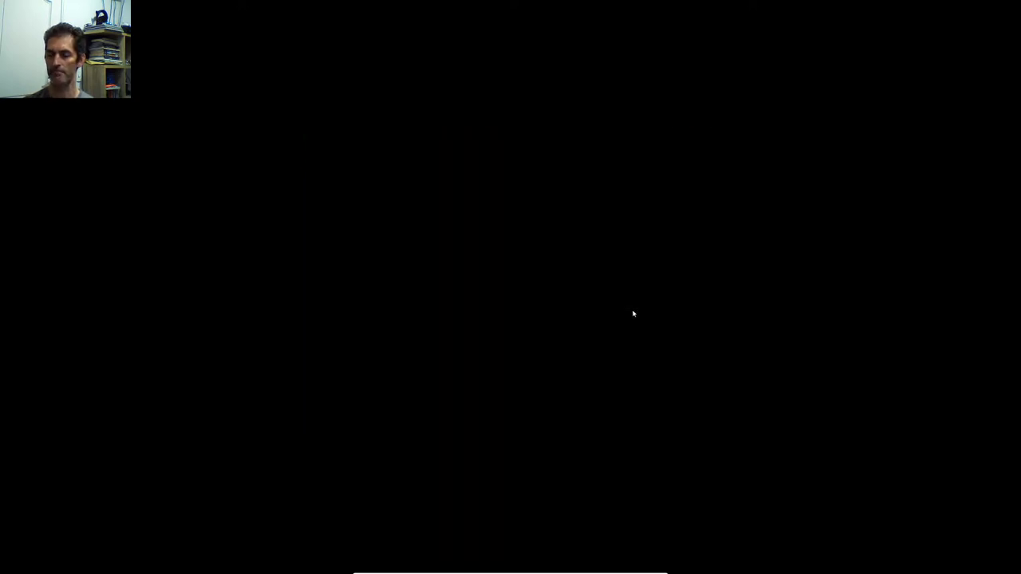
# Step: Set the boot menu's keyboard layout (keytable) to es
pyautogui.press('Up')
pyautogui.press('Up')
pyautogui.press('Up')
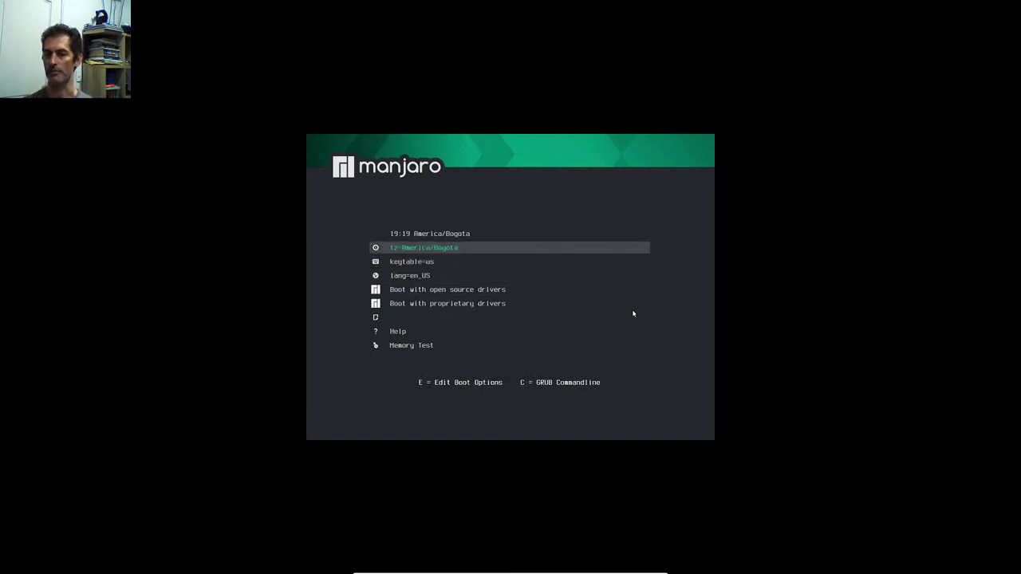
pyautogui.press('Down')
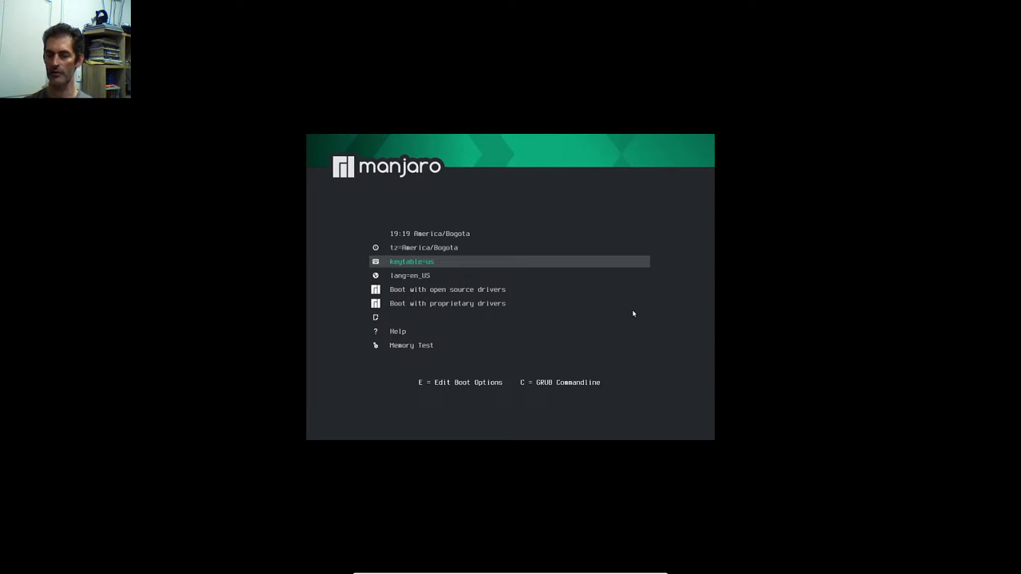
pyautogui.press('Return')
pyautogui.press('Down')
pyautogui.press('Down')
pyautogui.press('Down')
pyautogui.press('Down')
pyautogui.press('Down')
pyautogui.press('Down')
pyautogui.press('Down')
pyautogui.press('Down')
pyautogui.press('Down')
pyautogui.press('Down')
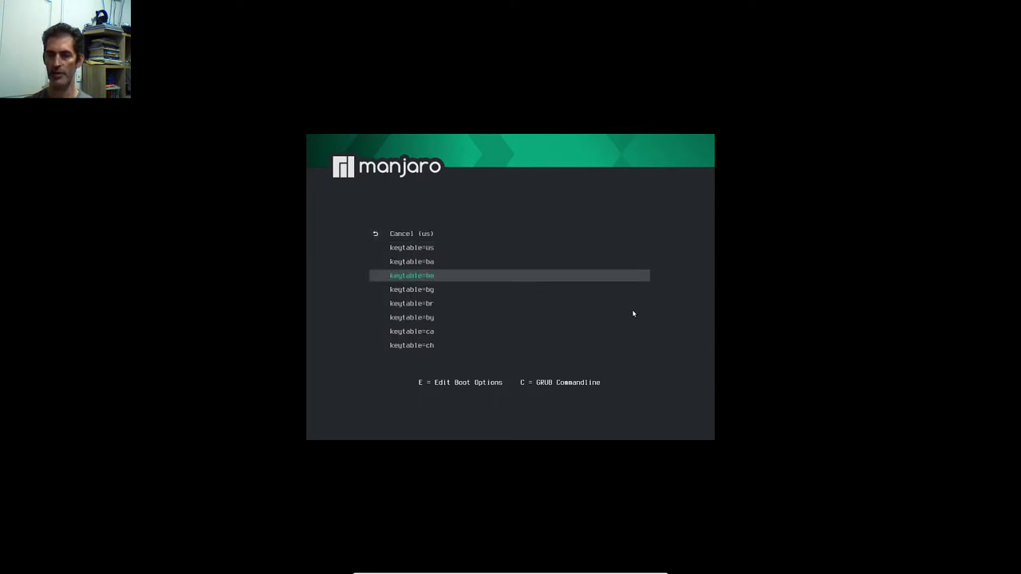
pyautogui.press('Down')
pyautogui.press('Down')
pyautogui.press('Down')
pyautogui.press('Down')
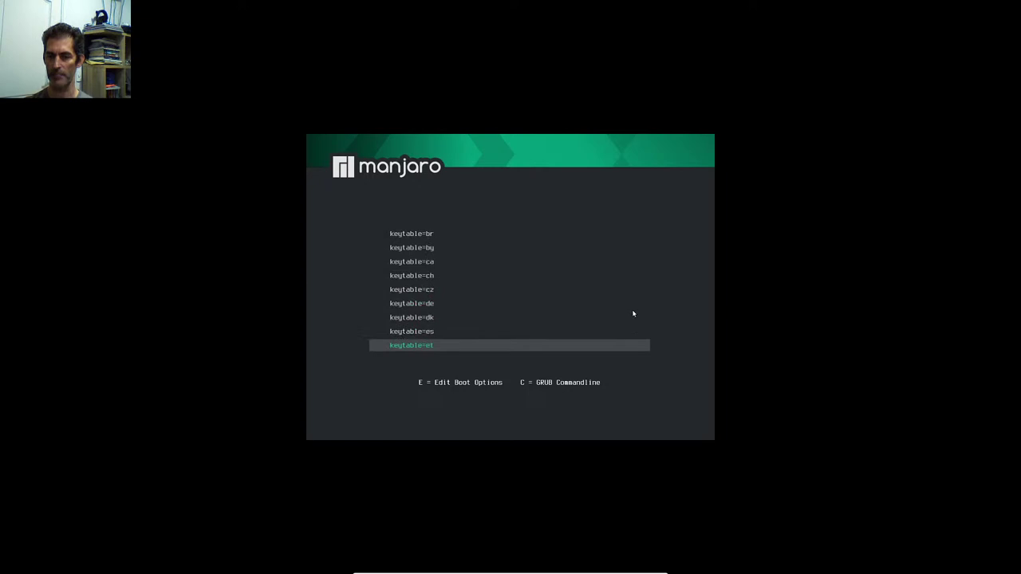
pyautogui.press('Up')
pyautogui.press('Up')
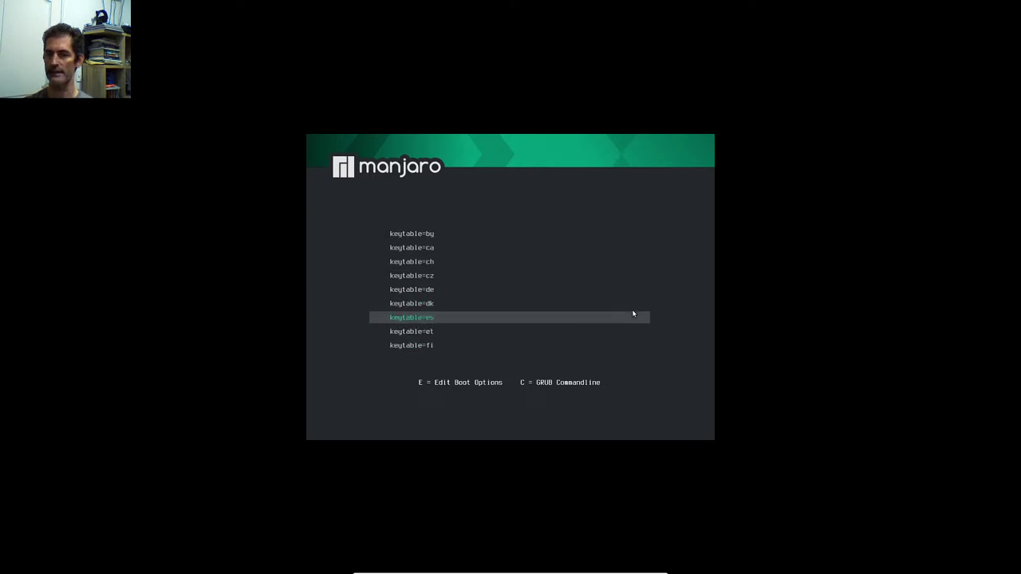
pyautogui.press('Return')
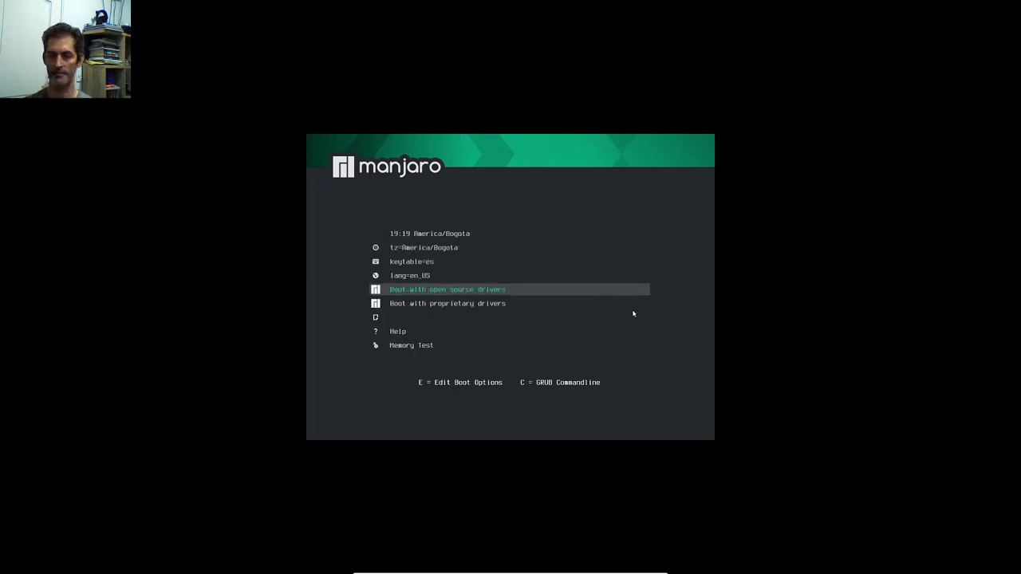
# Step: Set the boot language to Colombian Spanish (Español, es_CO)
pyautogui.press('Up')
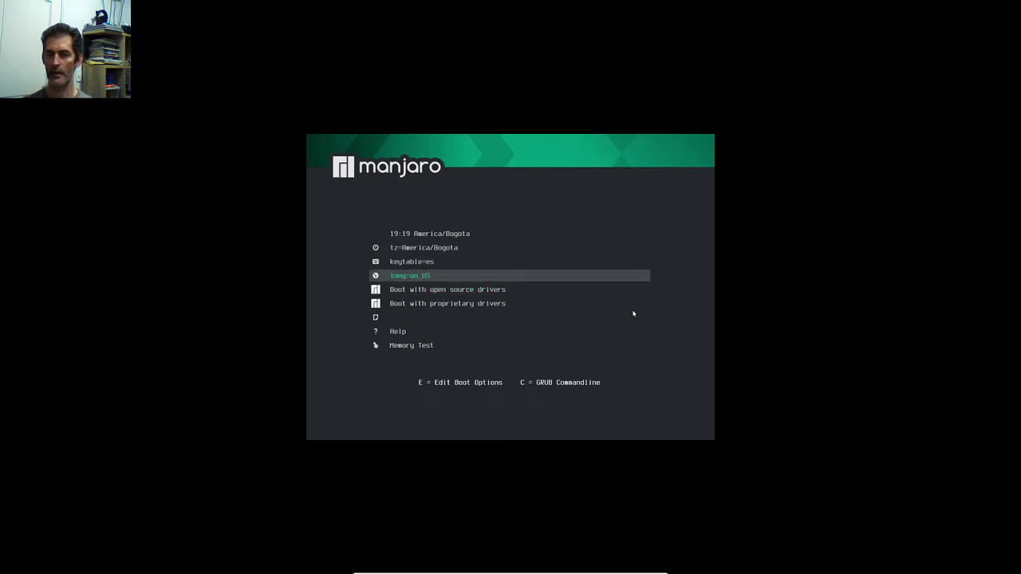
pyautogui.press('Return')
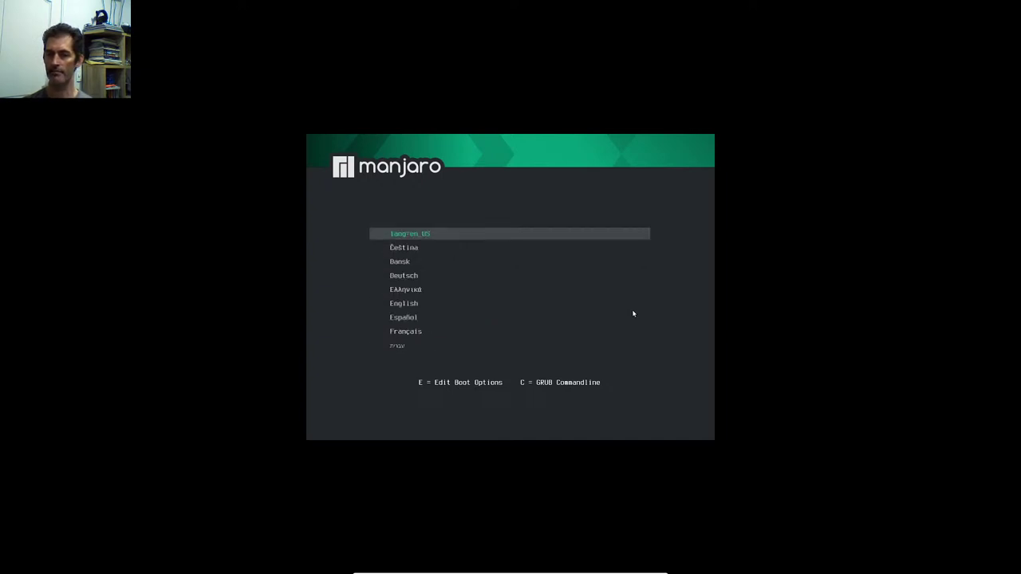
pyautogui.press('Down')
pyautogui.press('Down')
pyautogui.press('Down')
pyautogui.press('Down')
pyautogui.press('Down')
pyautogui.press('Down')
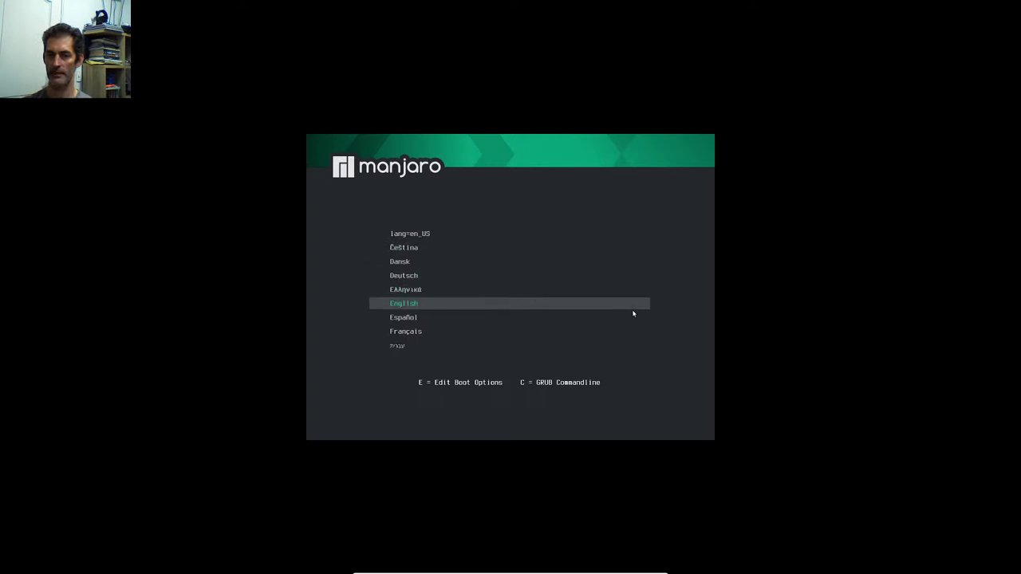
pyautogui.press('Return')
pyautogui.press('Down')
pyautogui.press('Down')
pyautogui.press('Down')
pyautogui.press('Down')
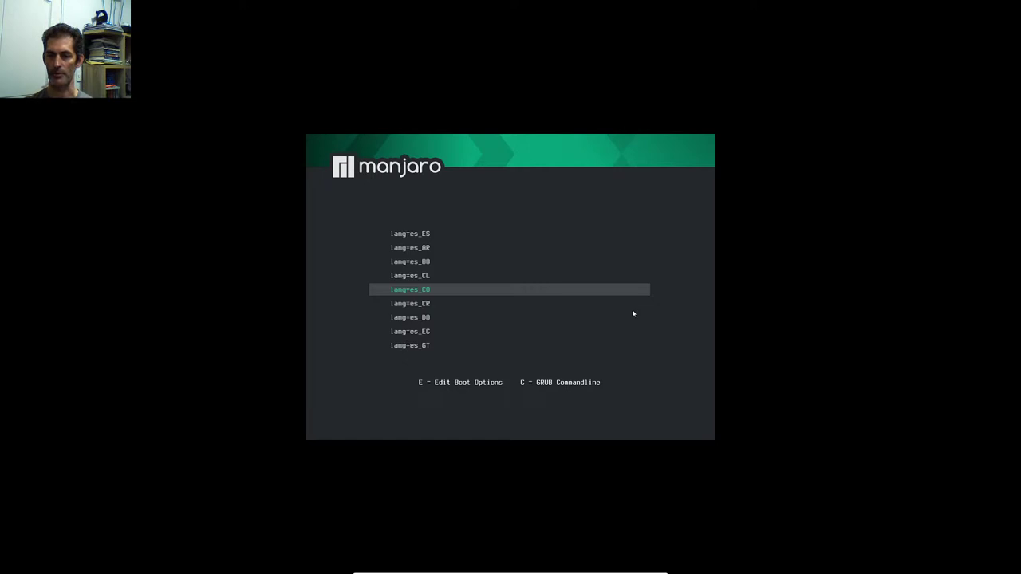
pyautogui.press('Return')
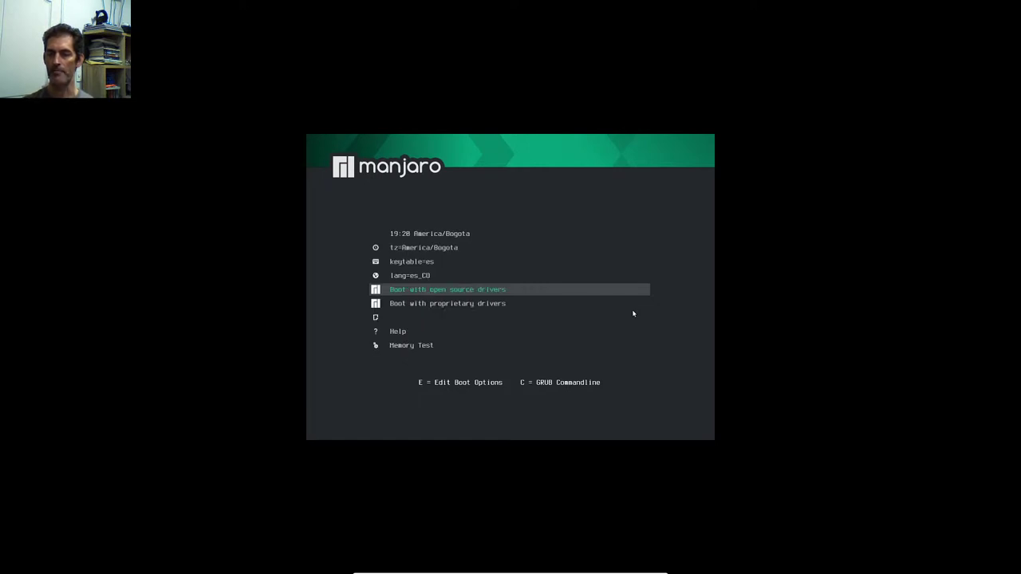
# Step: Boot the Manjaro live system with the open source drivers
pyautogui.press('Down')
pyautogui.press('Up')
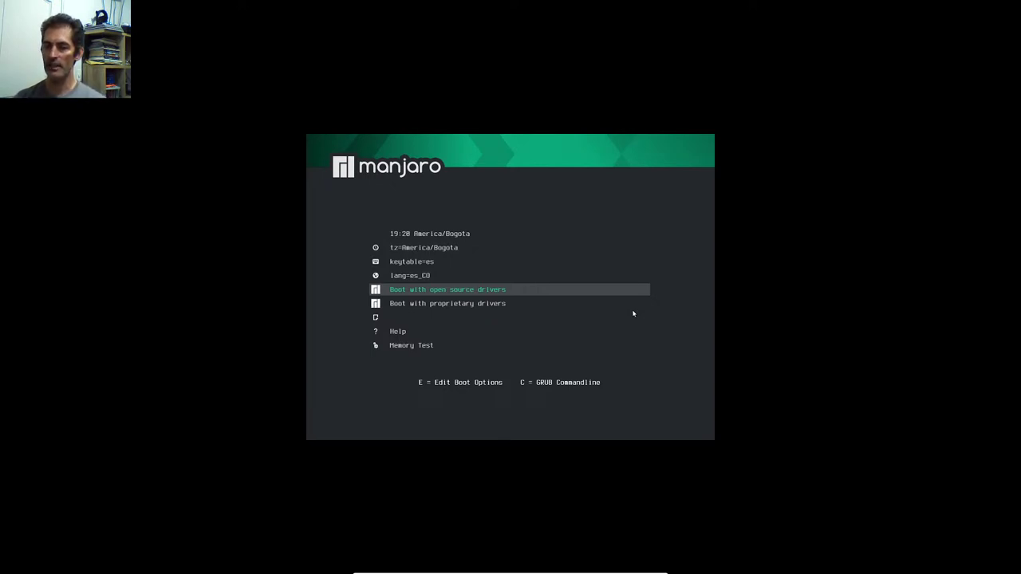
pyautogui.press('Down')
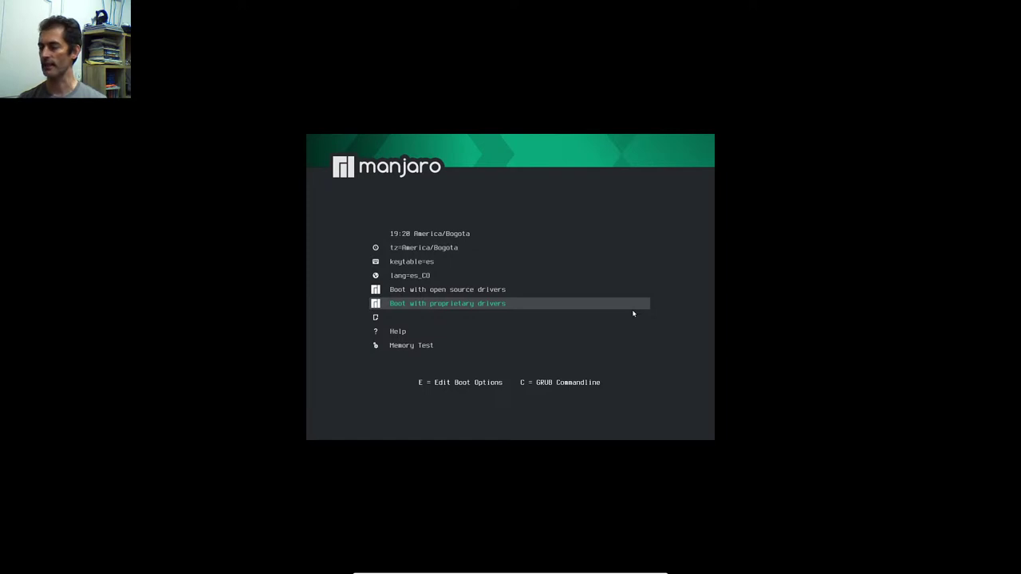
pyautogui.press('Up')
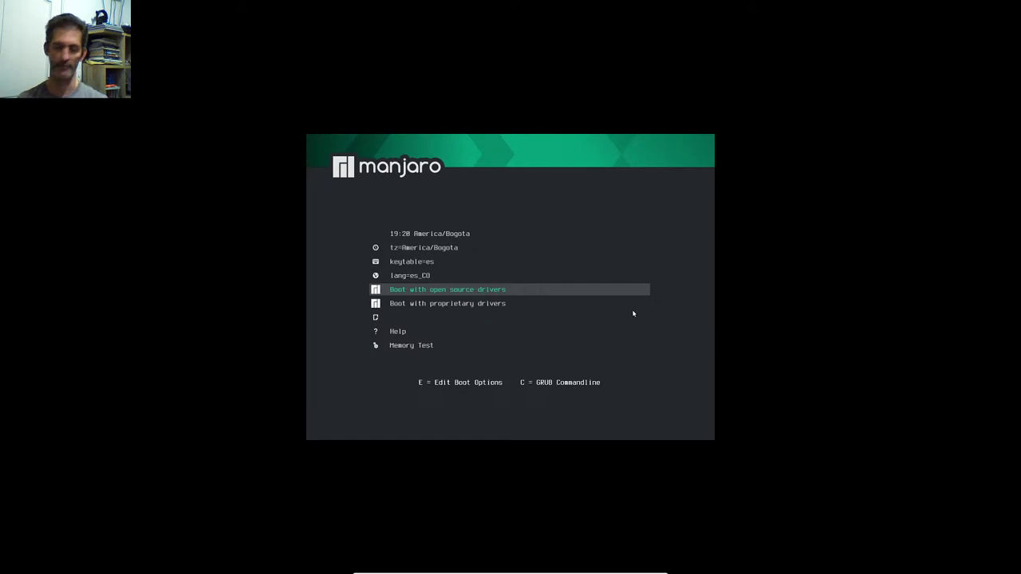
pyautogui.press('Down')
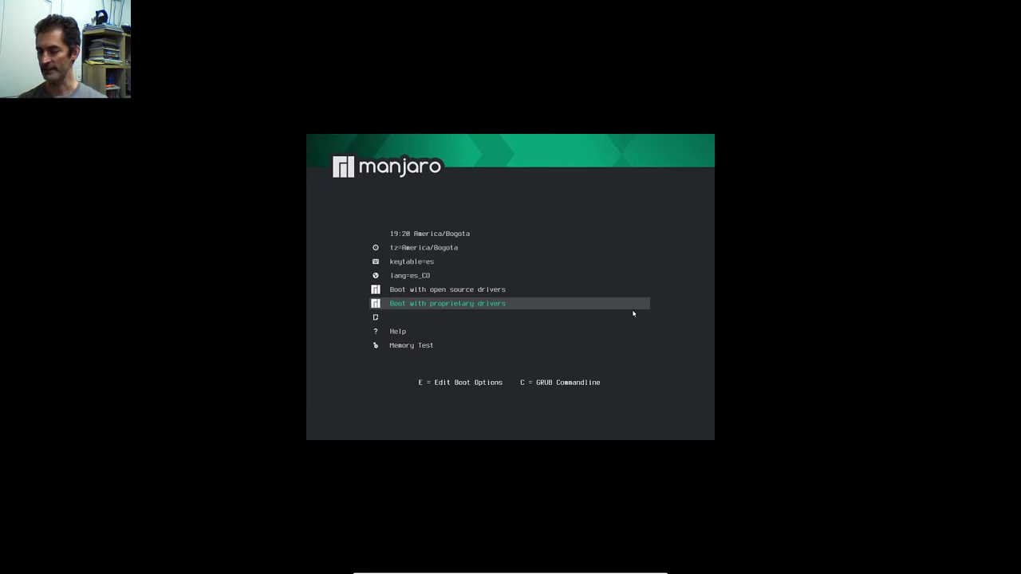
pyautogui.press('Up')
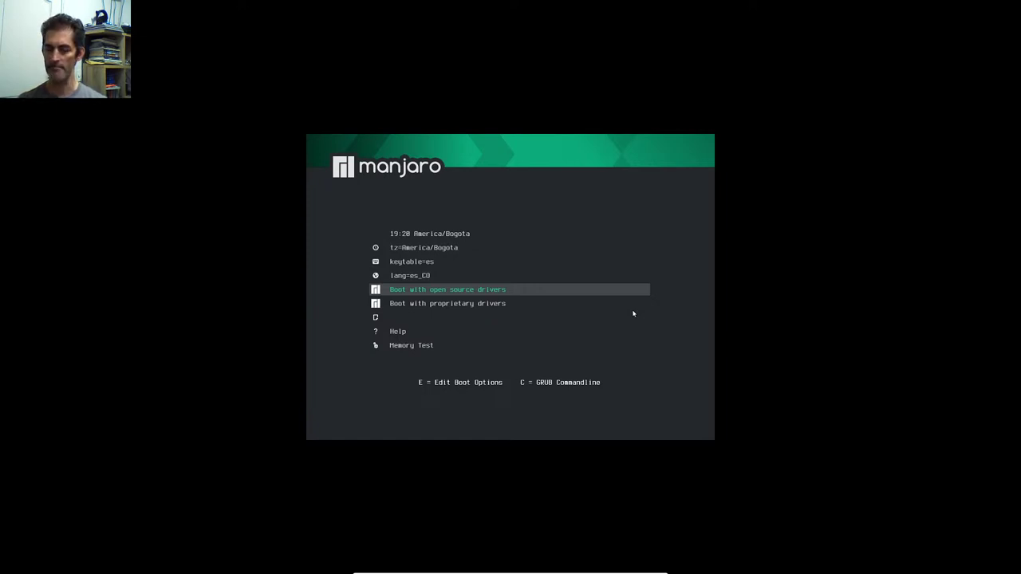
pyautogui.press('Return')
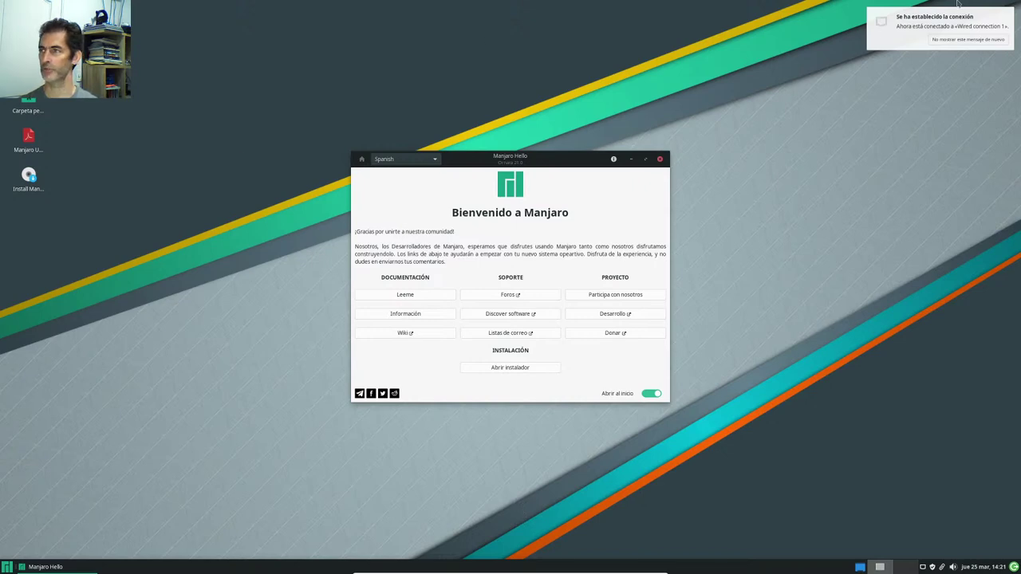
# Step: Launch the Manjaro installer from the Manjaro Hello welcome window and close the welcome window
pyautogui.click(981, 28)
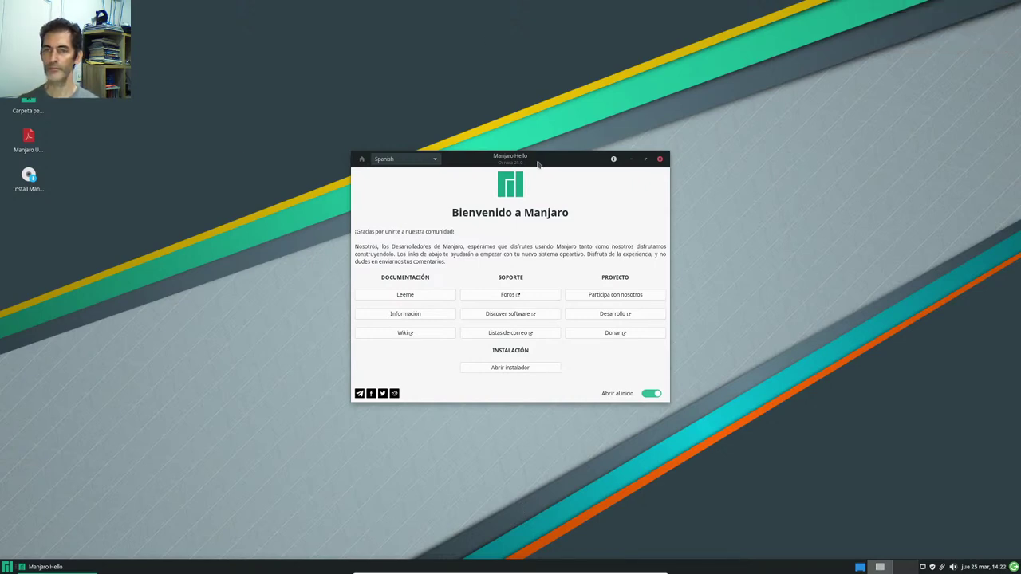
pyautogui.moveTo(542, 159)
pyautogui.mouseDown()
pyautogui.moveTo(546, 138)
pyautogui.moveTo(546, 151)
pyautogui.moveTo(568, 146)
pyautogui.moveTo(558, 155)
pyautogui.mouseUp()
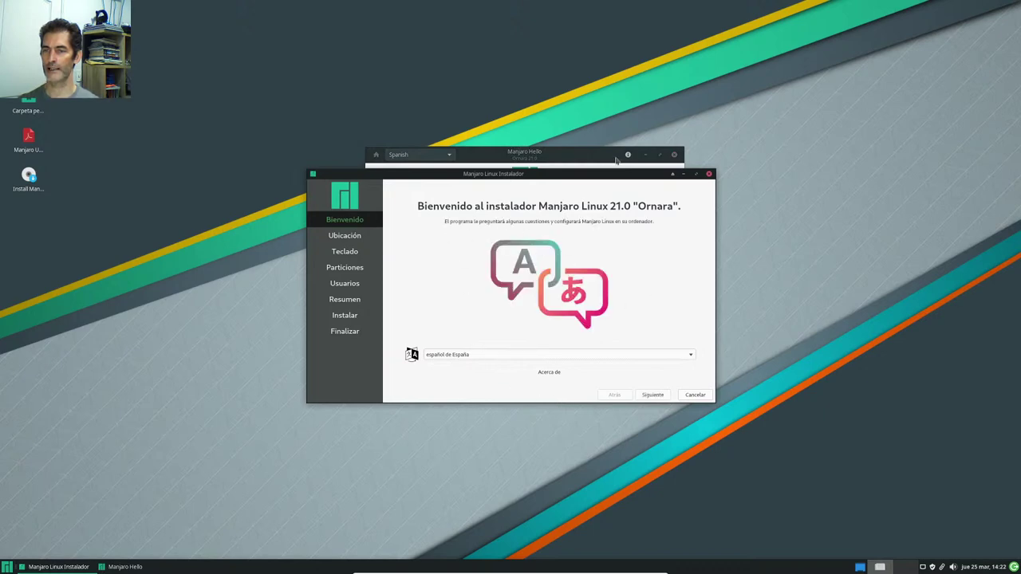
pyautogui.click(674, 155)
pyautogui.click(673, 155)
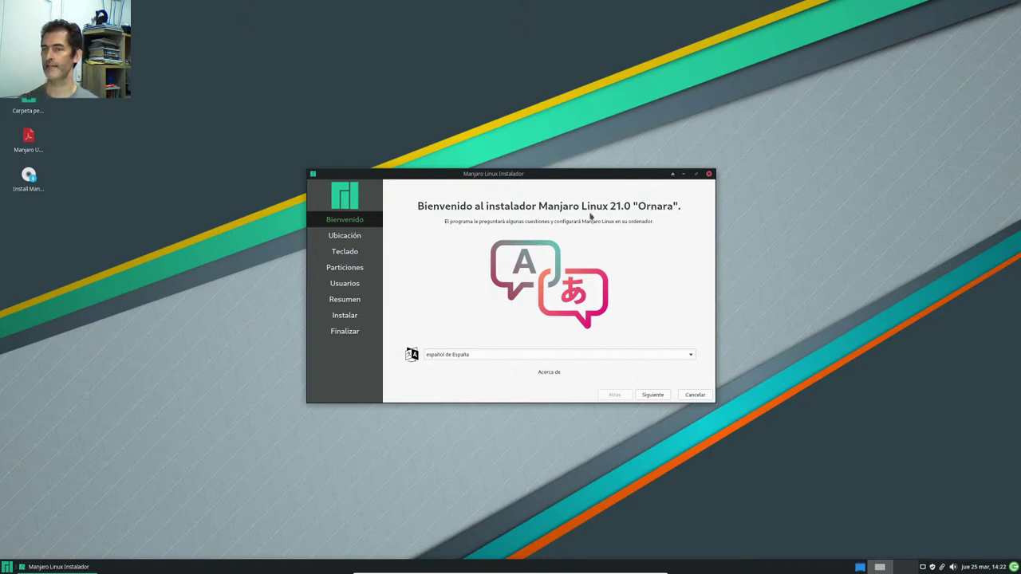
pyautogui.moveTo(612, 176); pyautogui.dragTo(625, 157)
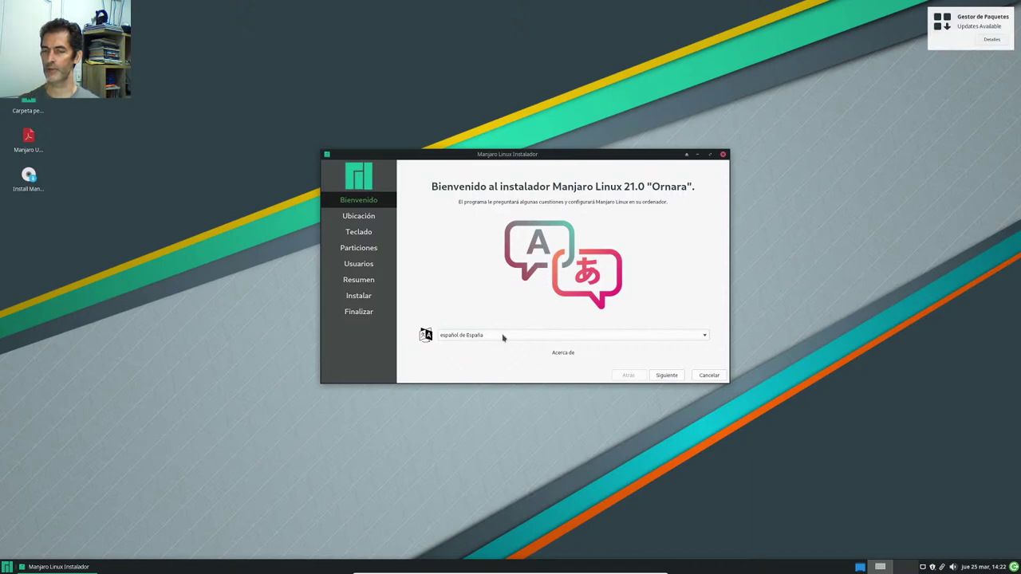
# Step: Check the available installer languages, keep español de España, and continue to the location settings
pyautogui.click(706, 337)
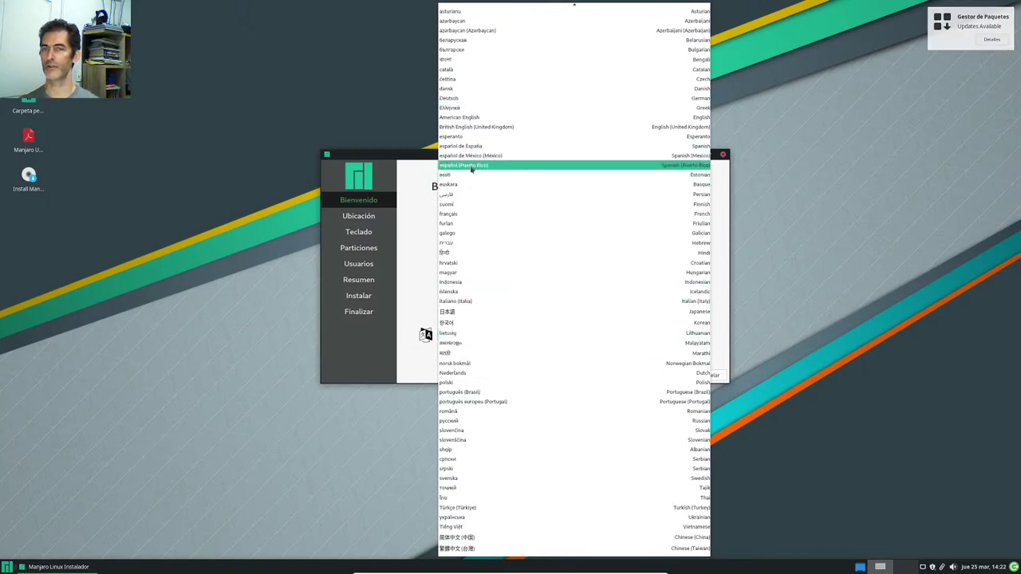
pyautogui.click(724, 290)
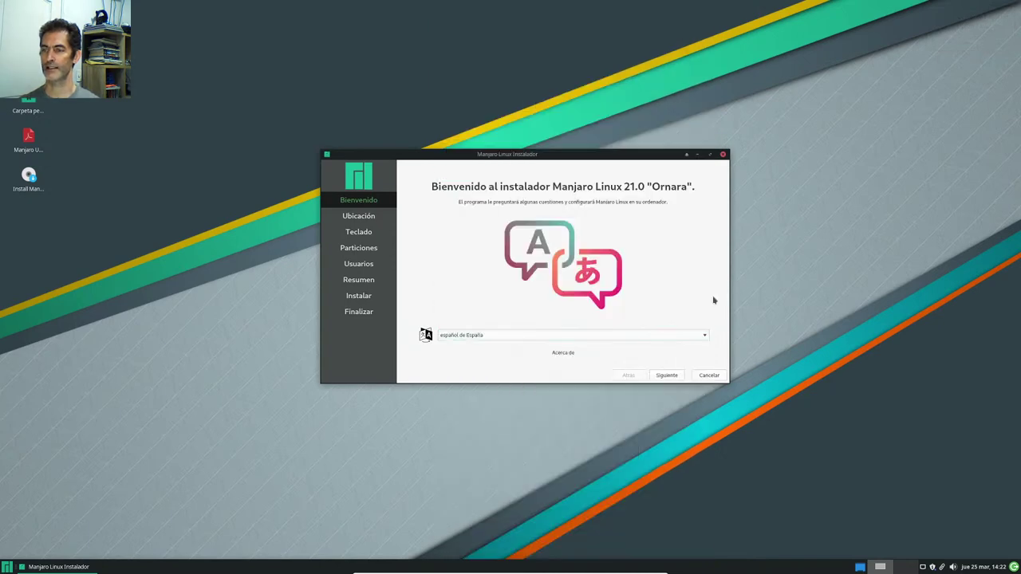
pyautogui.click(668, 376)
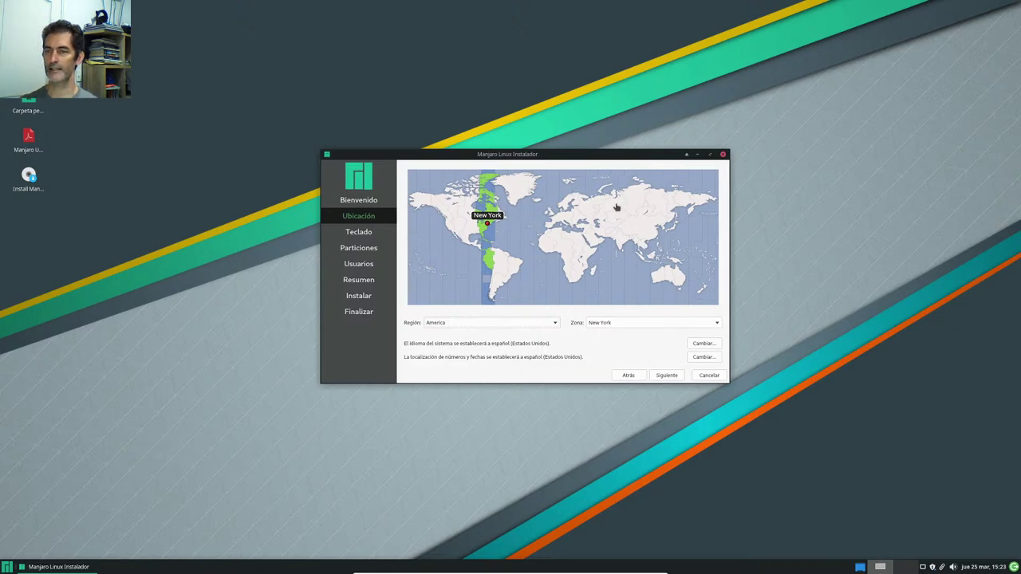
pyautogui.click(615, 209)
pyautogui.click(566, 247)
pyautogui.click(629, 221)
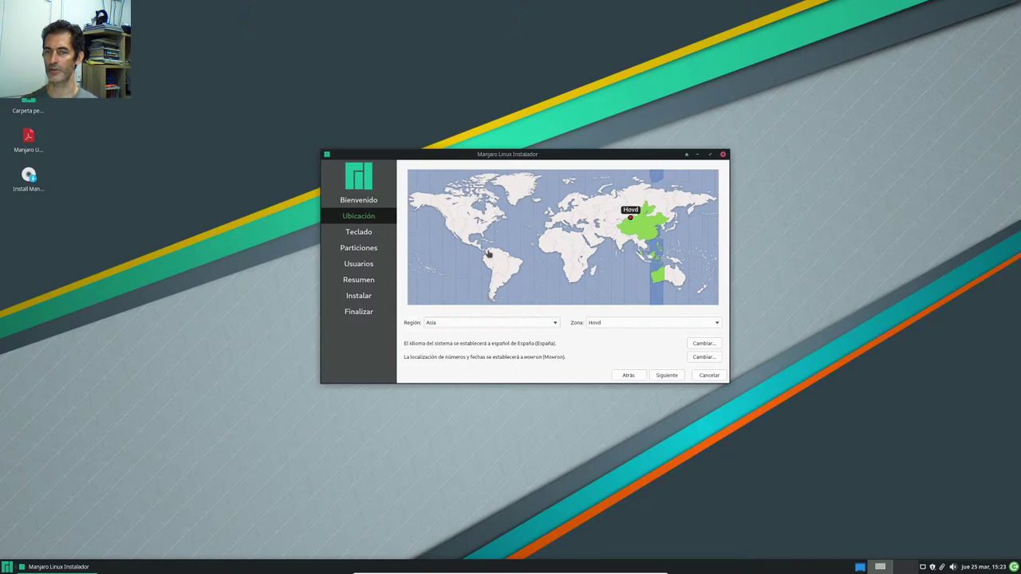
# Step: Set the location to region America, zone Bogota, on the world map and continue to the keyboard settings
pyautogui.click(489, 253)
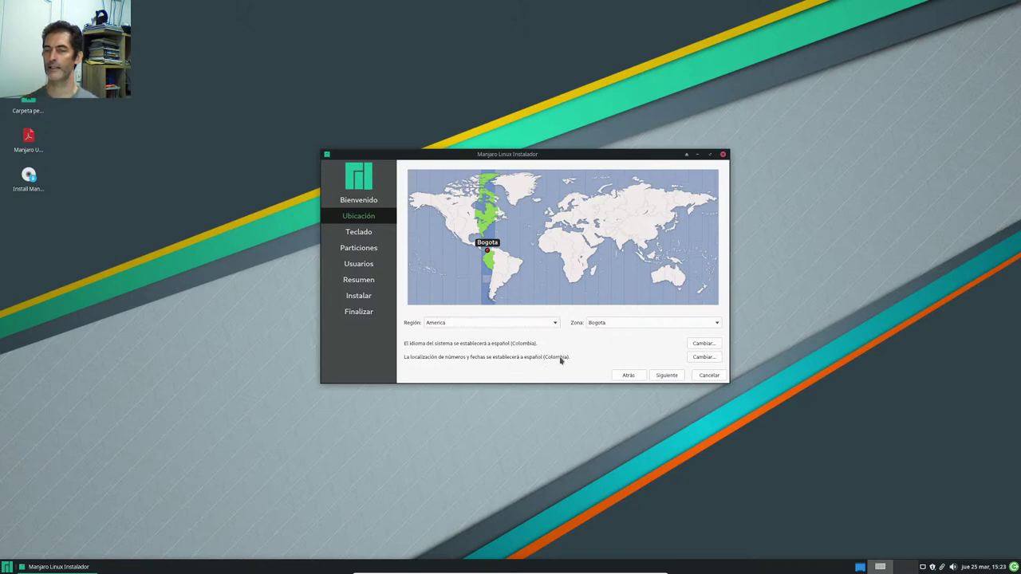
pyautogui.click(665, 375)
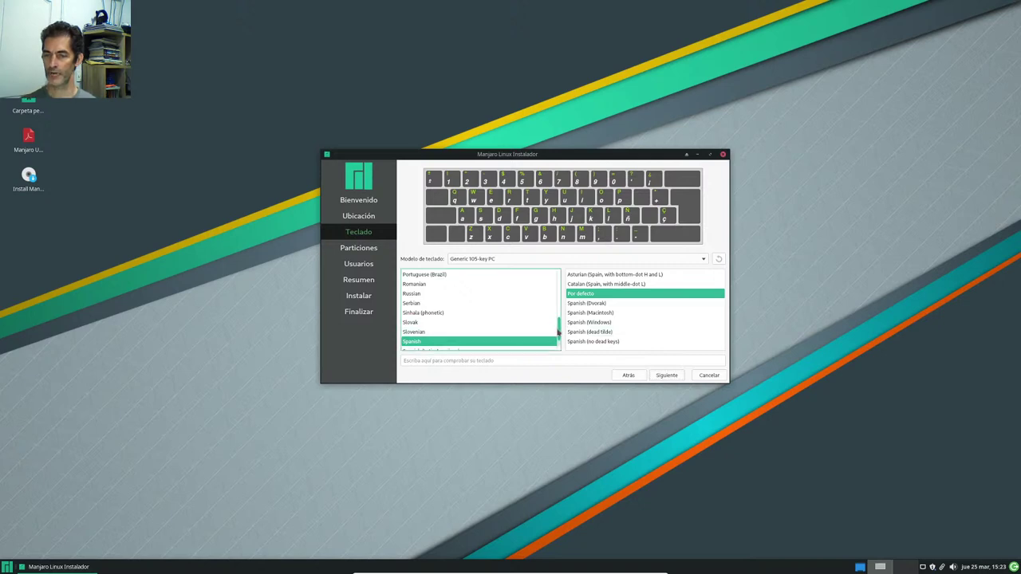
# Step: Set the keyboard layout to Spanish (Latin American) with the default variant, test a few characters, clear them and continue to partitioning
pyautogui.scroll(-2, 559, 333)
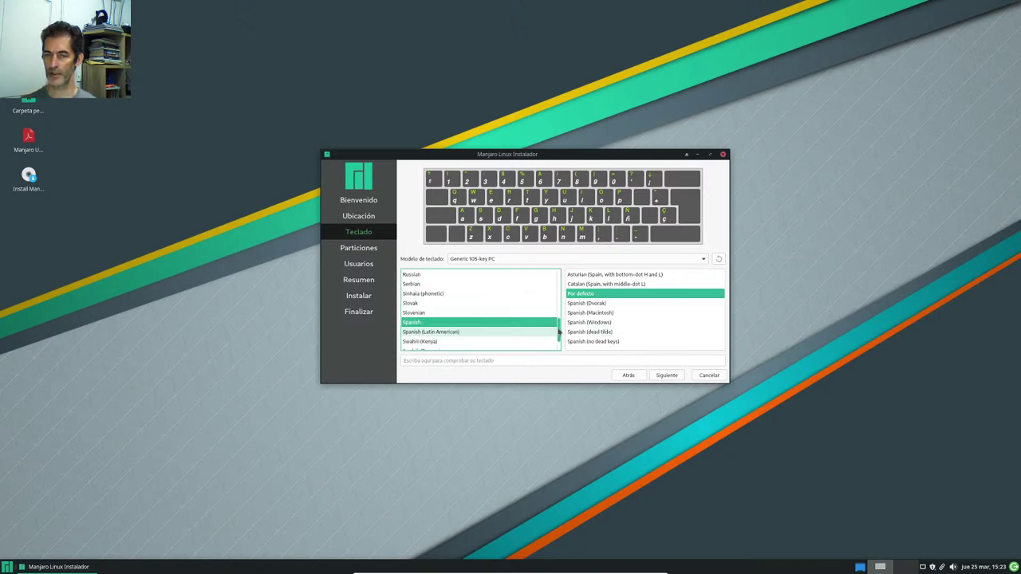
pyautogui.click(447, 333)
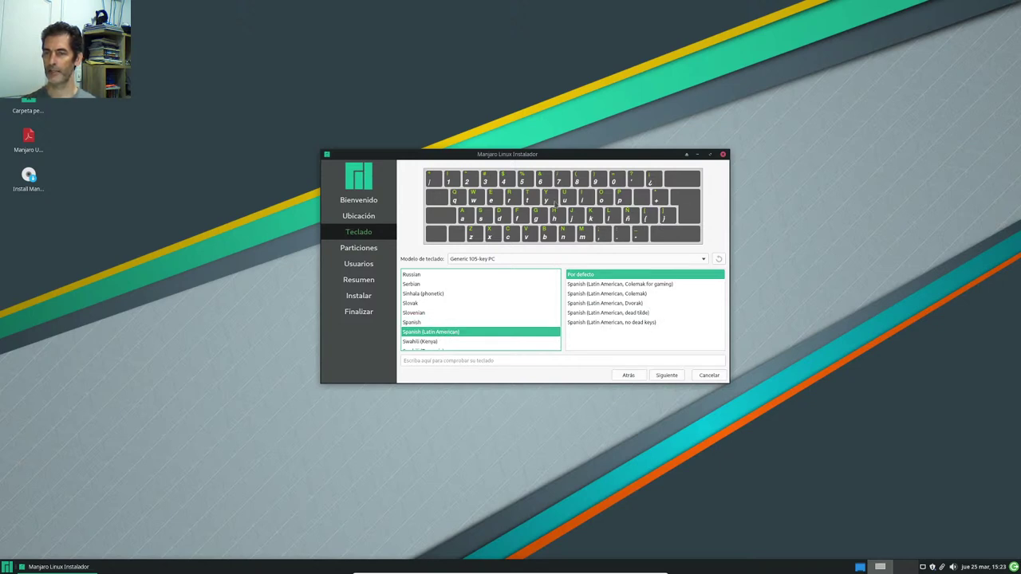
pyautogui.click(513, 360)
pyautogui.write('/////')
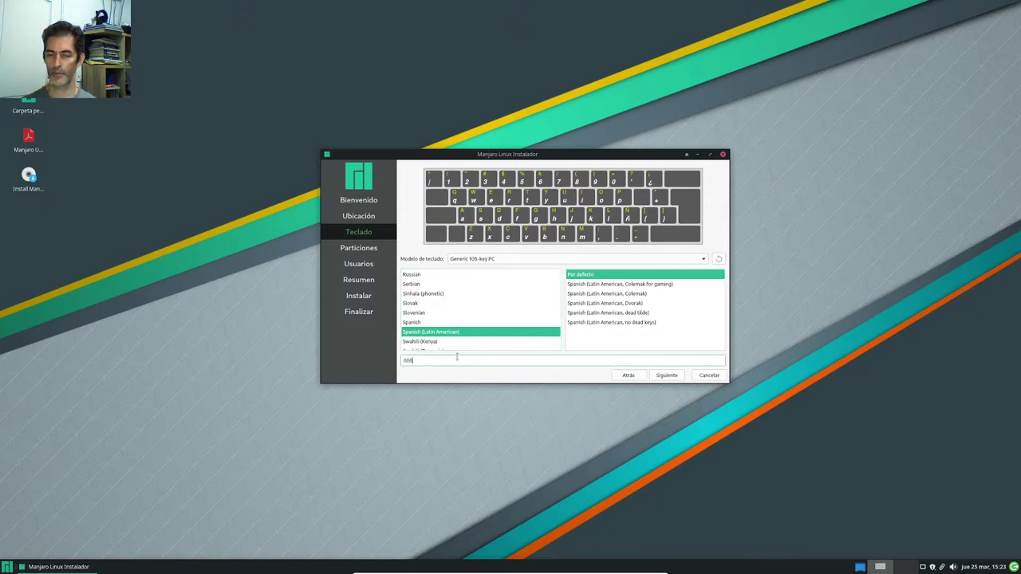
pyautogui.press('BackSpace')
pyautogui.press('BackSpace')
pyautogui.press('BackSpace')
pyautogui.press('BackSpace')
pyautogui.press('BackSpace')
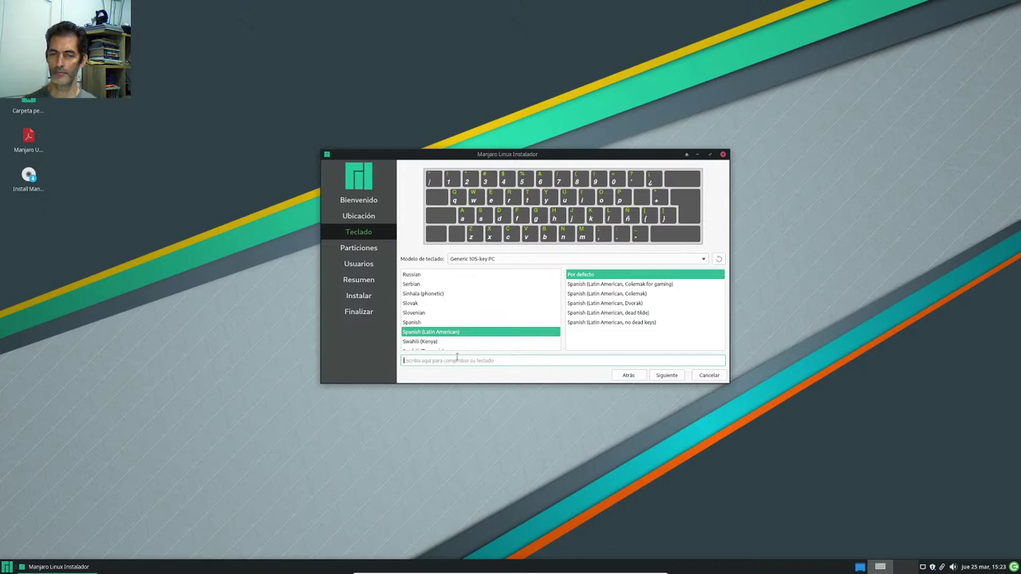
pyautogui.click(662, 375)
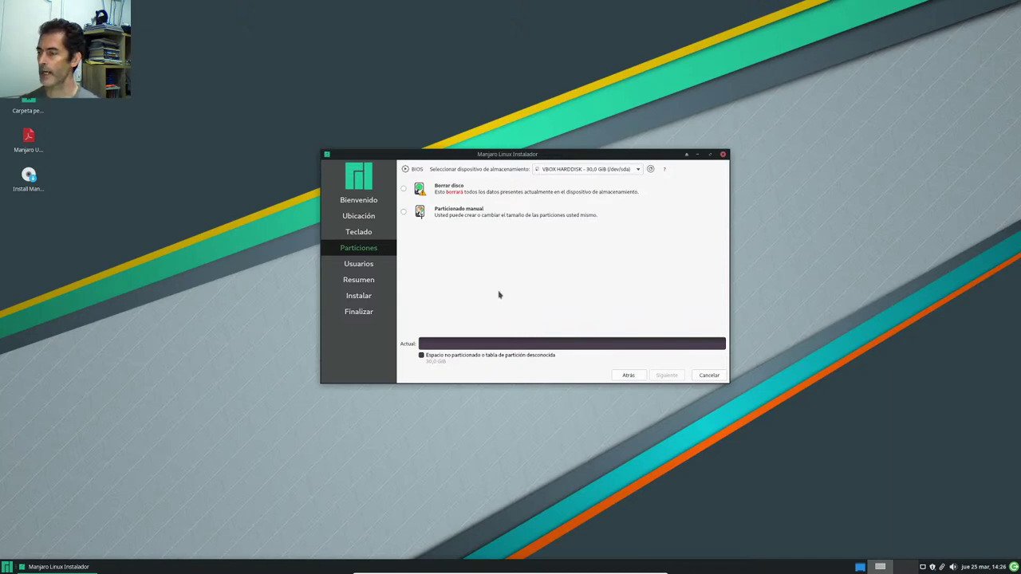
# Step: Choose manual partitioning and create a new GUID (GPT) partition table on the 30 GiB VBOX HARDDISK
pyautogui.click(404, 212)
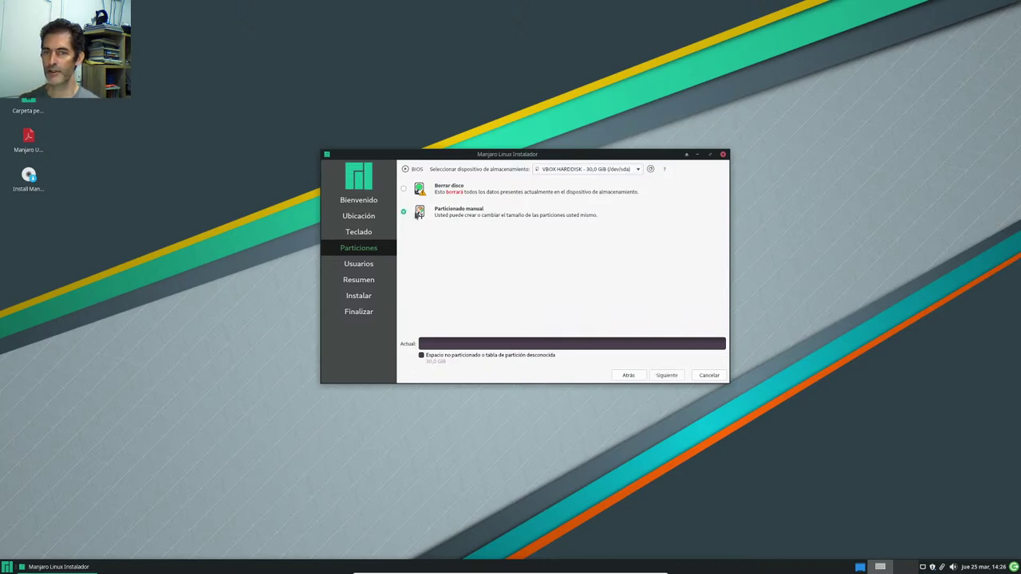
pyautogui.click(672, 376)
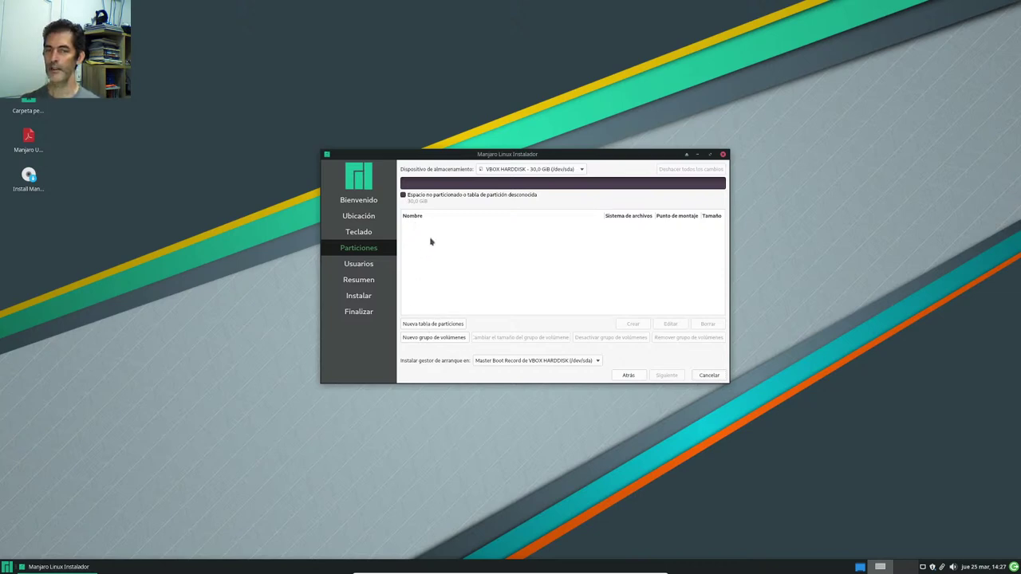
pyautogui.click(422, 324)
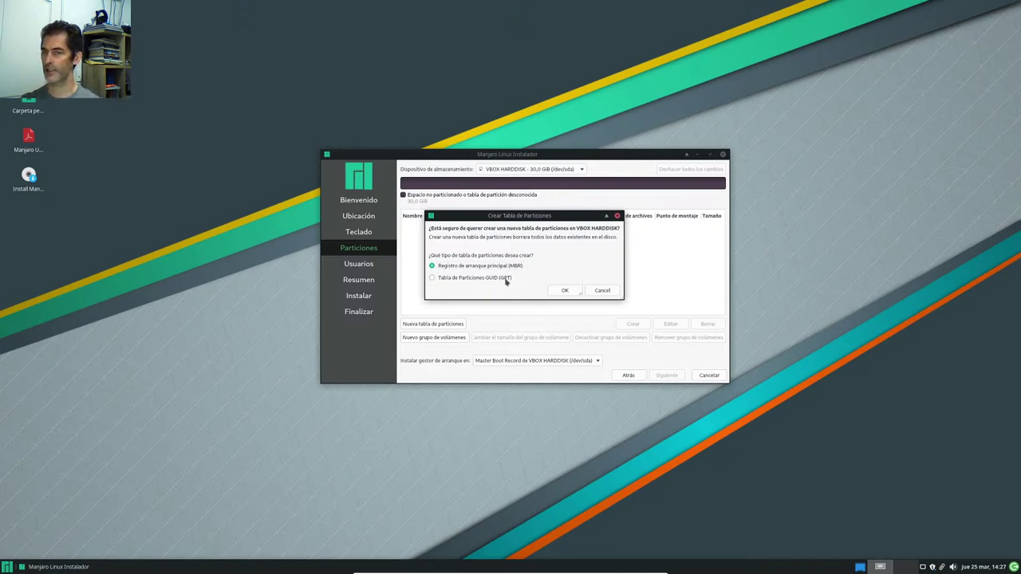
pyautogui.click(435, 279)
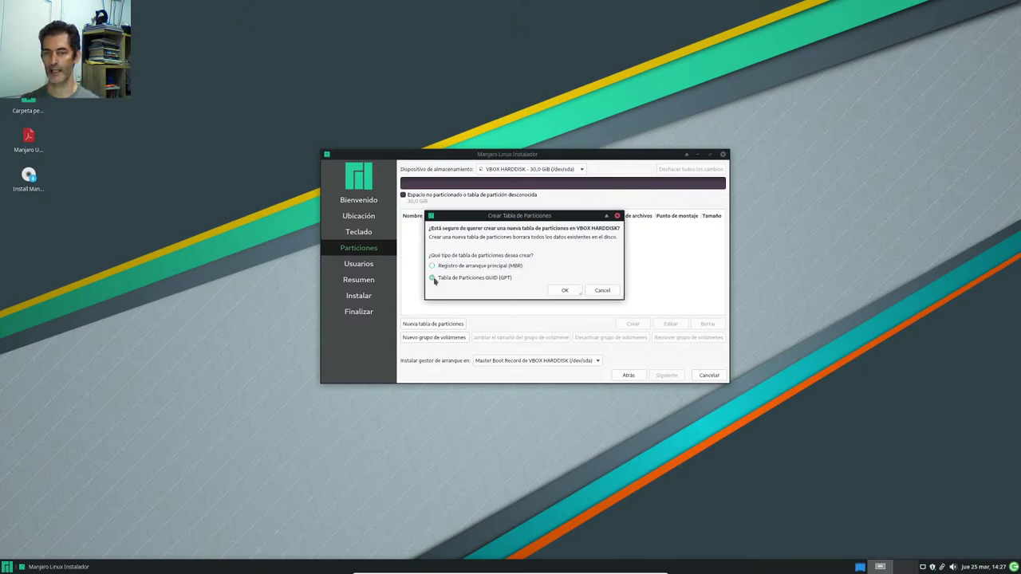
pyautogui.click(564, 291)
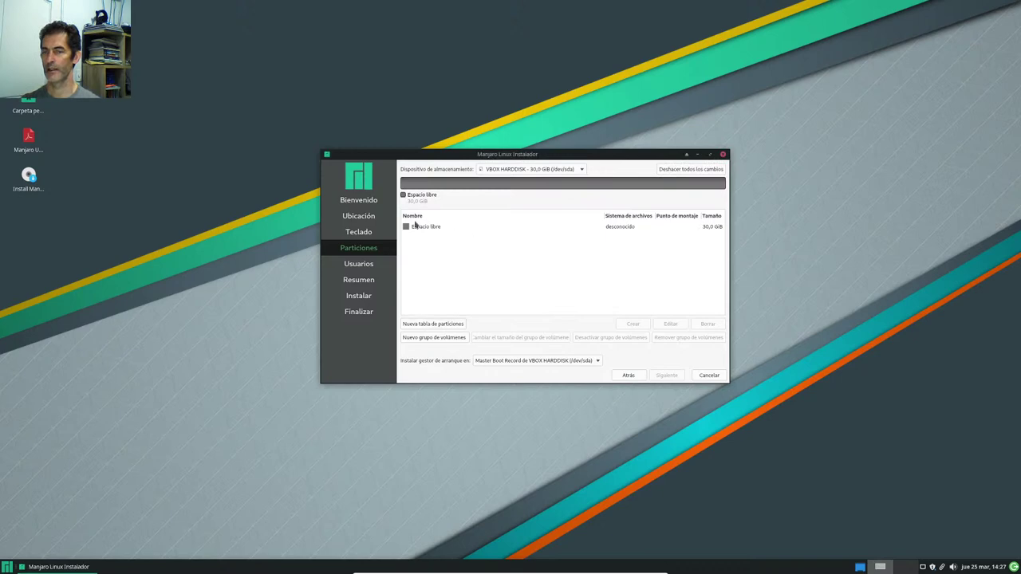
# Step: Create an 8 MiB fat32 partition in the free space with no mount point and the arranque BIOS flag
pyautogui.click(515, 228)
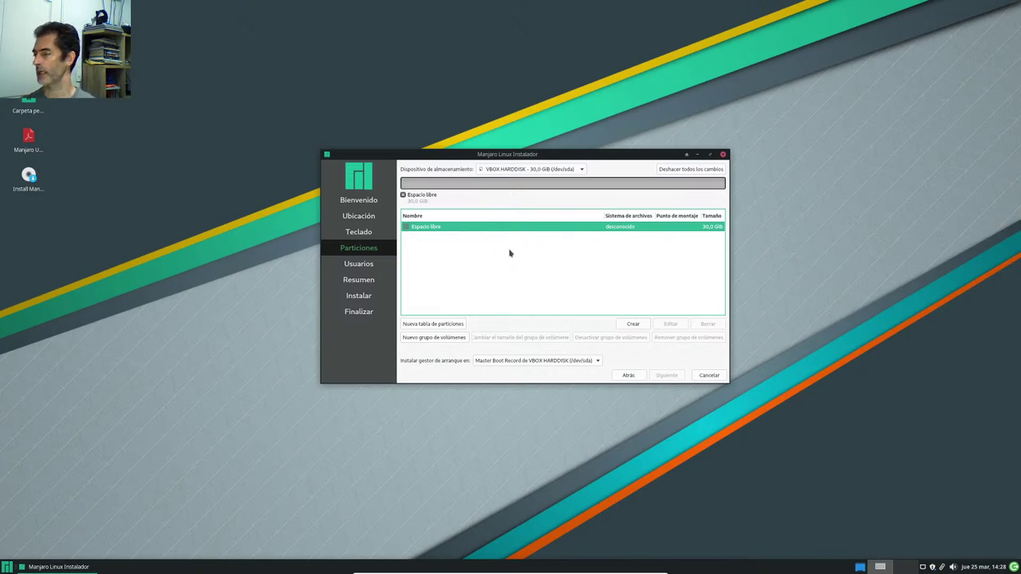
pyautogui.click(642, 326)
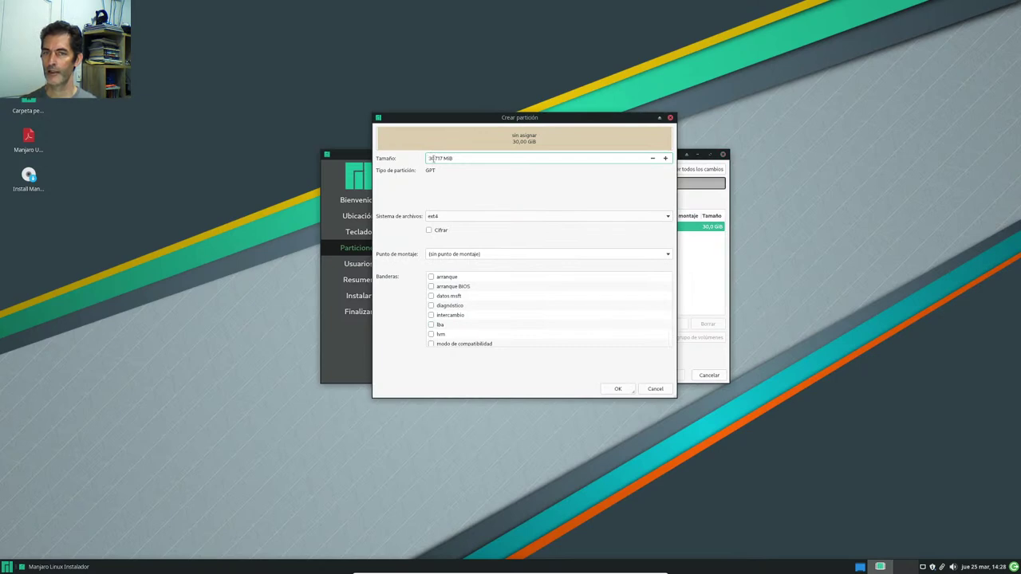
pyautogui.doubleClick(435, 158)
pyautogui.press('BackSpace')
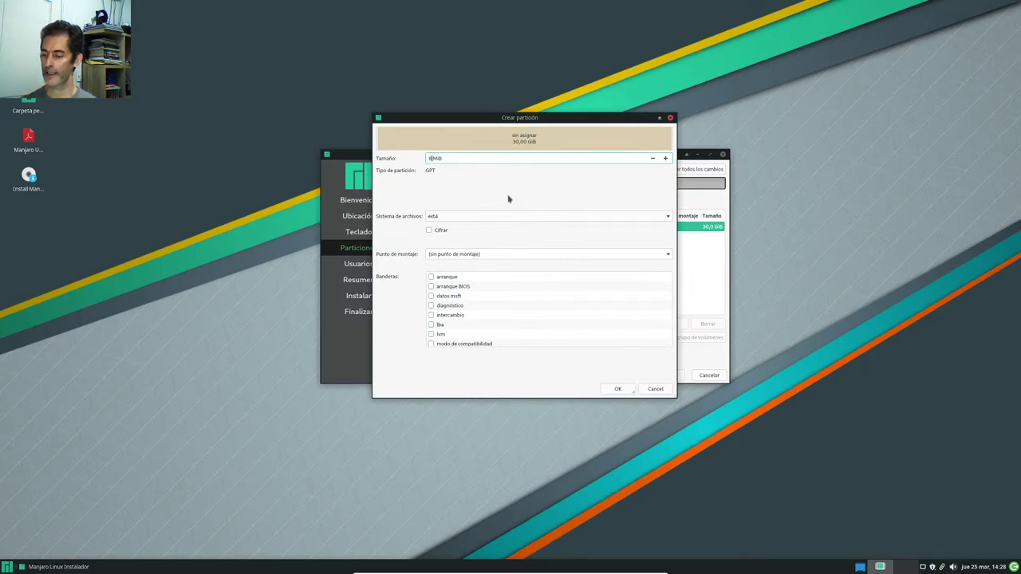
pyautogui.write('8')
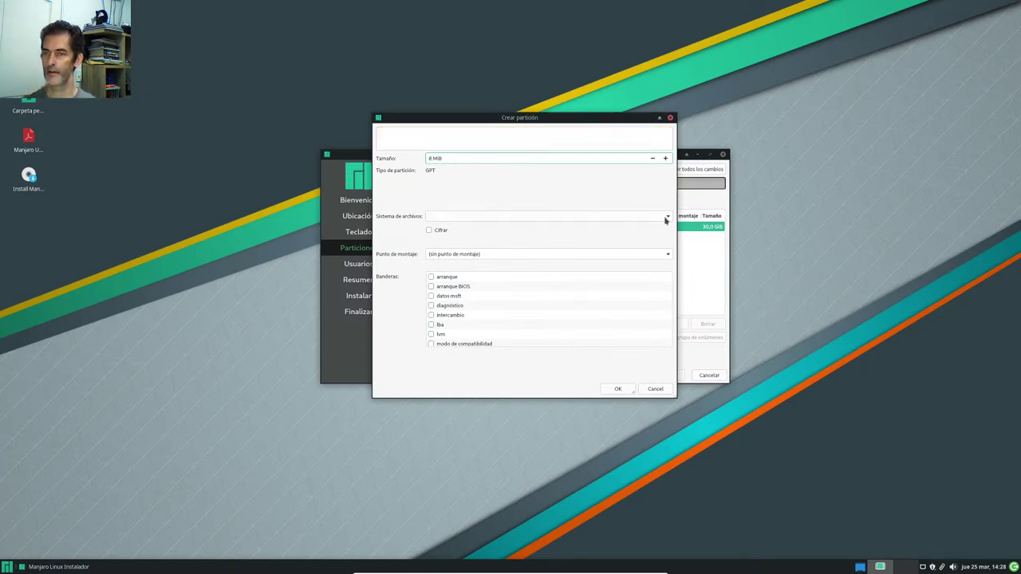
pyautogui.click(667, 217)
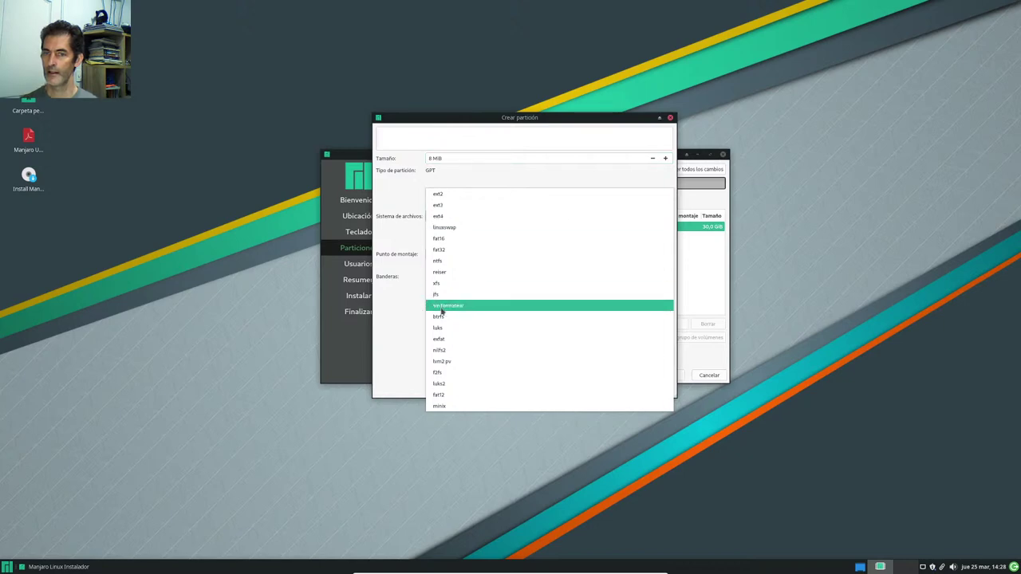
pyautogui.click(443, 250)
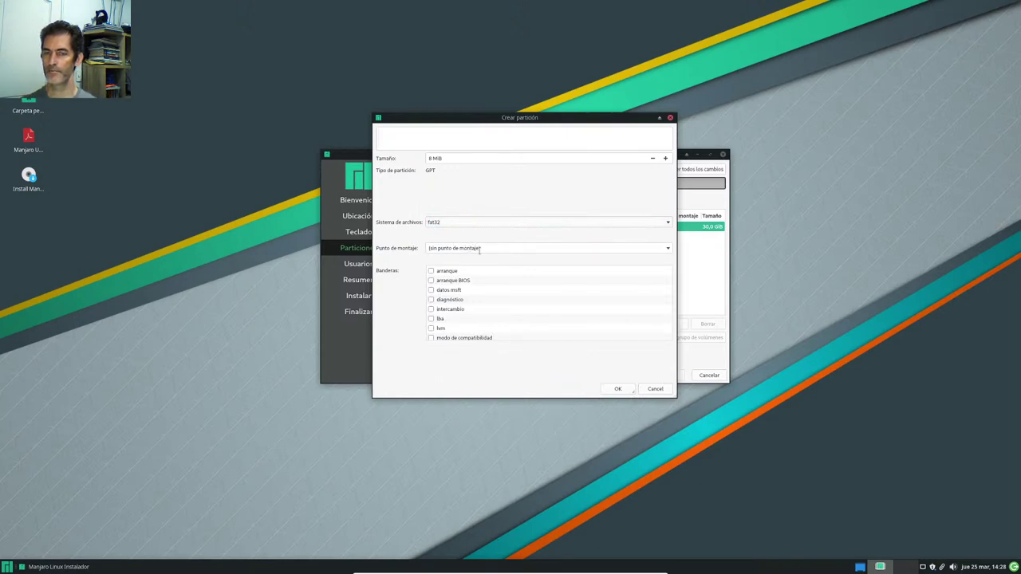
pyautogui.click(430, 281)
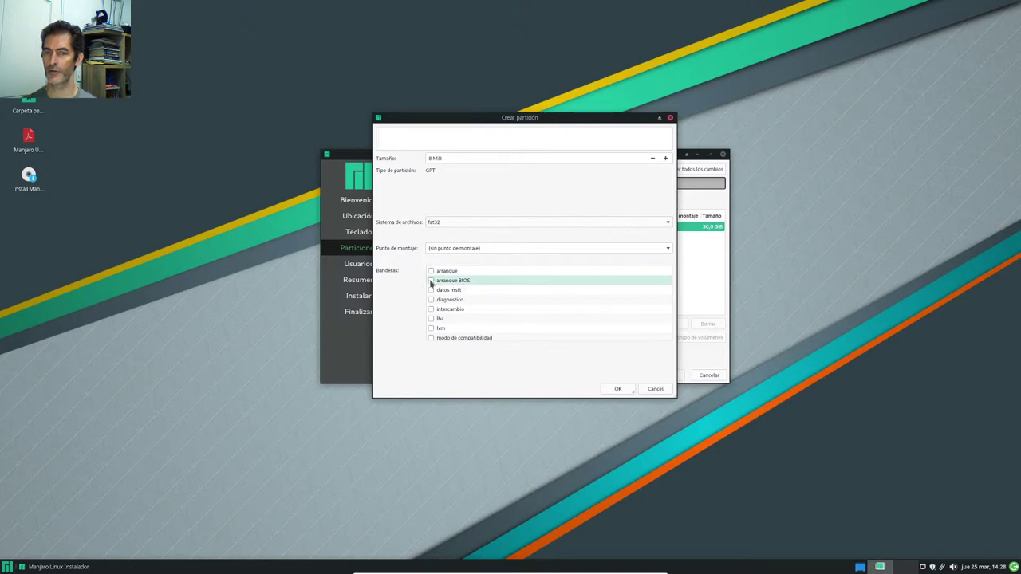
pyautogui.click(619, 389)
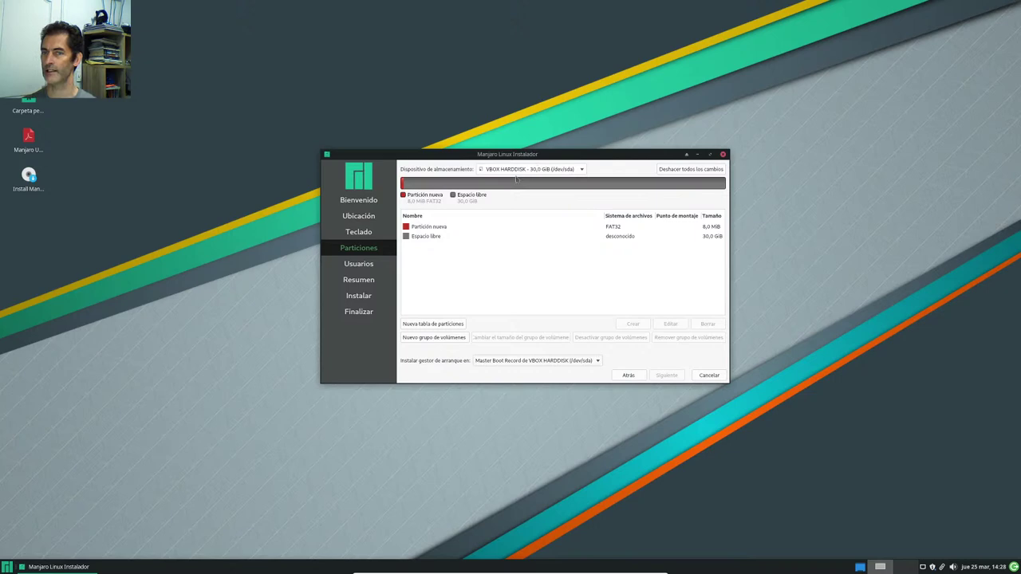
# Step: Create a 21000 MiB ext4 partition in the free space with mount point / and no flags
pyautogui.click(428, 238)
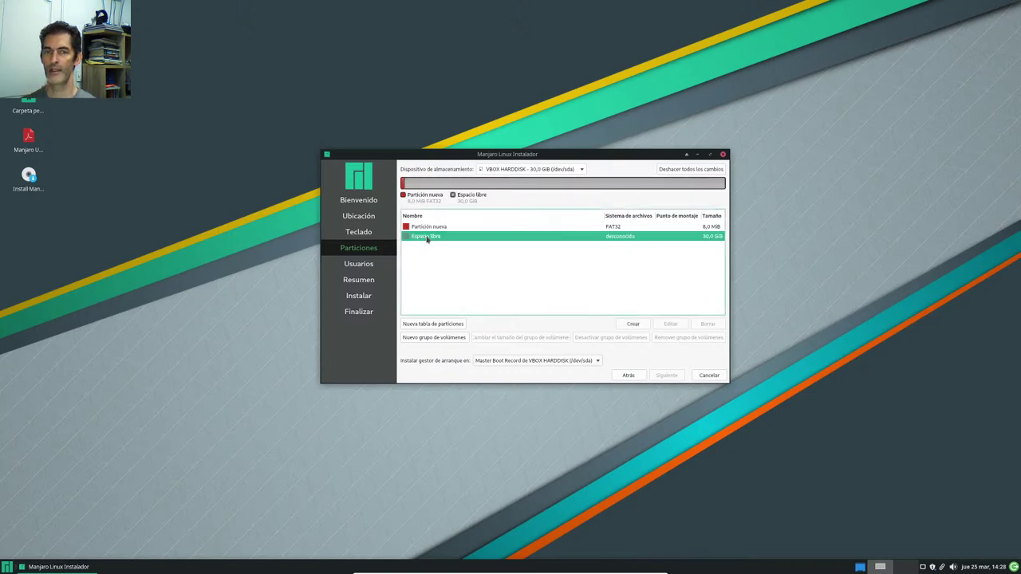
pyautogui.click(634, 324)
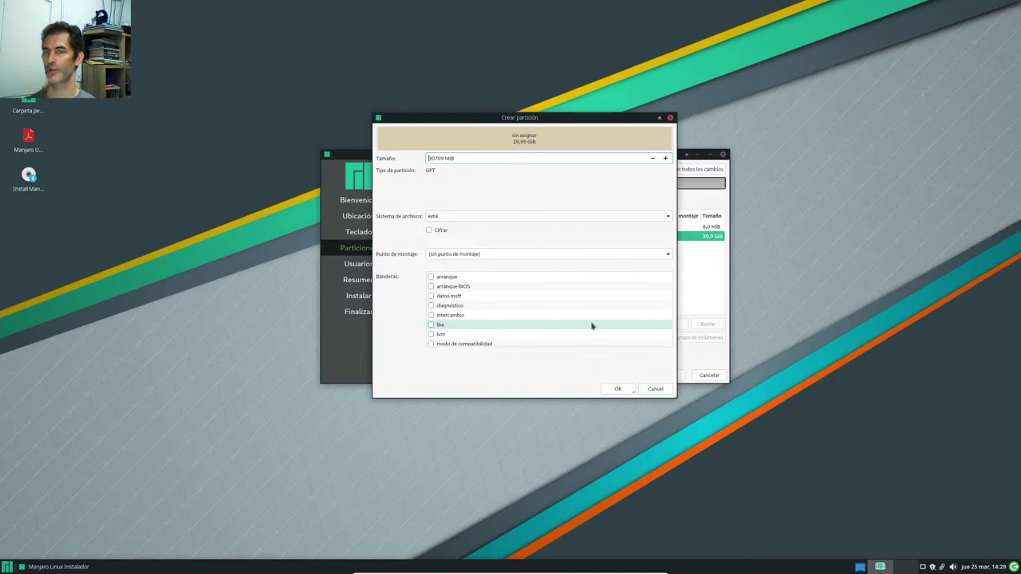
pyautogui.doubleClick(438, 158)
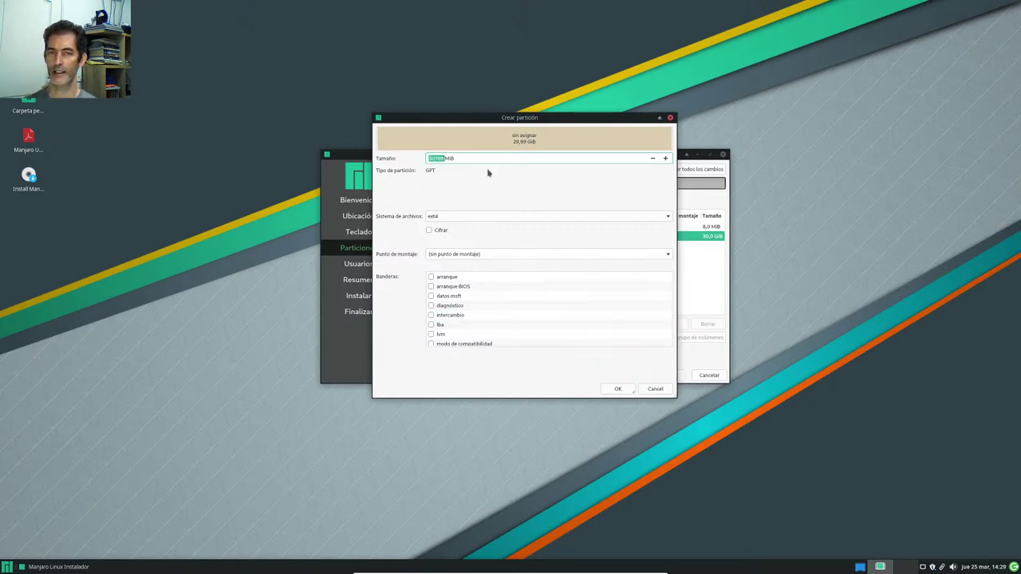
pyautogui.write('2')
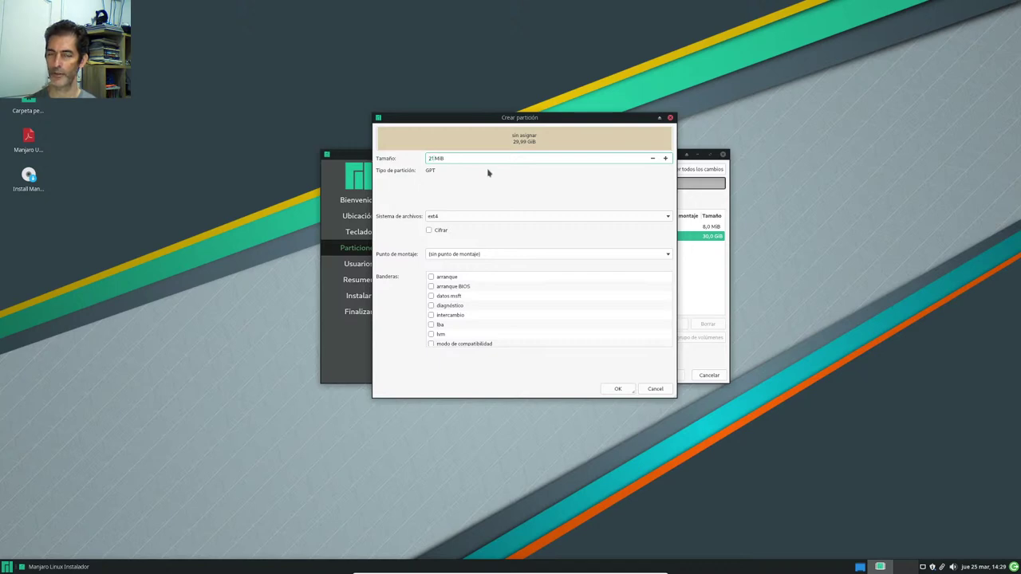
pyautogui.write('1000')
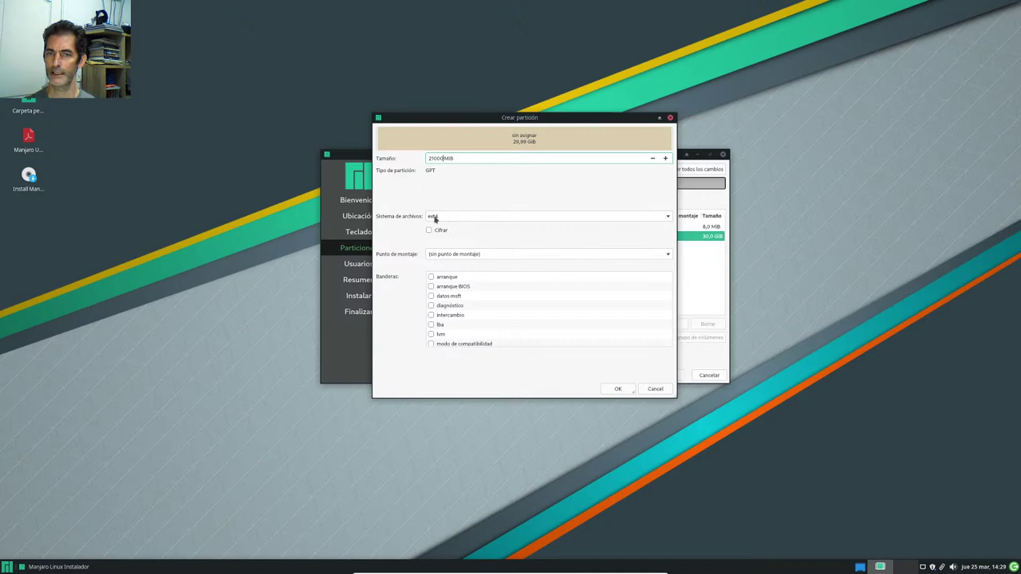
pyautogui.click(668, 253)
pyautogui.click(443, 264)
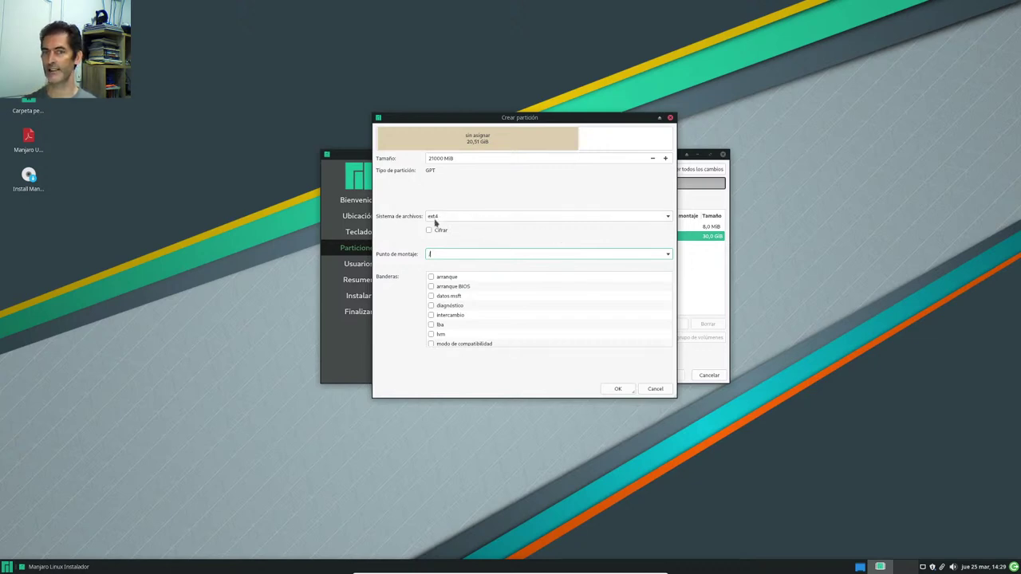
pyautogui.click(666, 217)
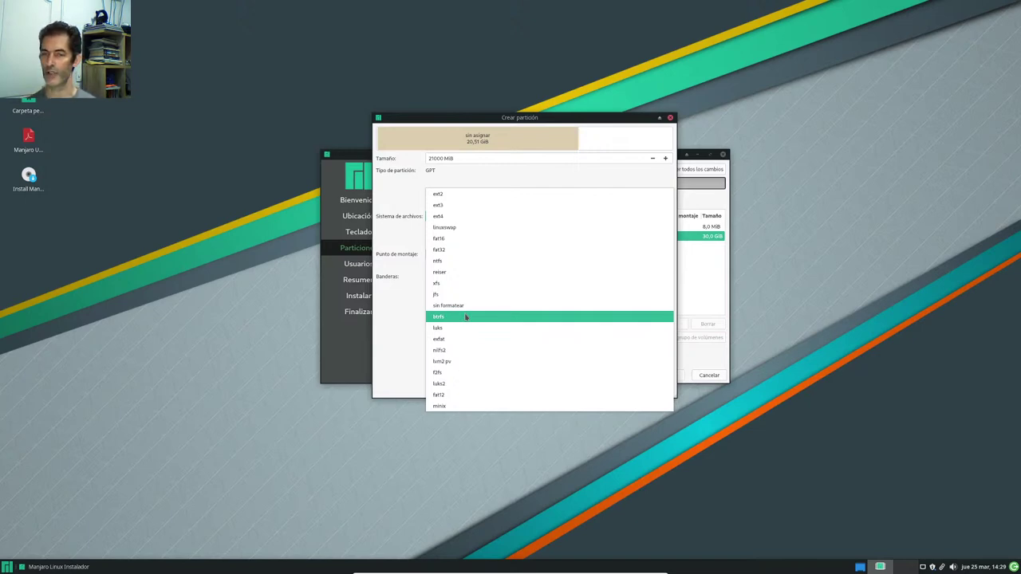
pyautogui.click(591, 177)
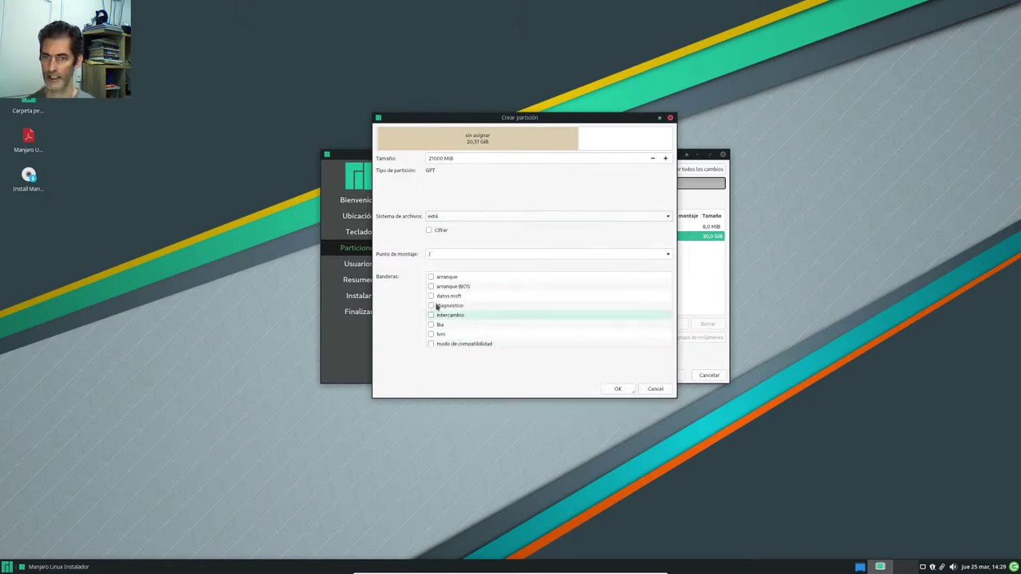
pyautogui.click(619, 389)
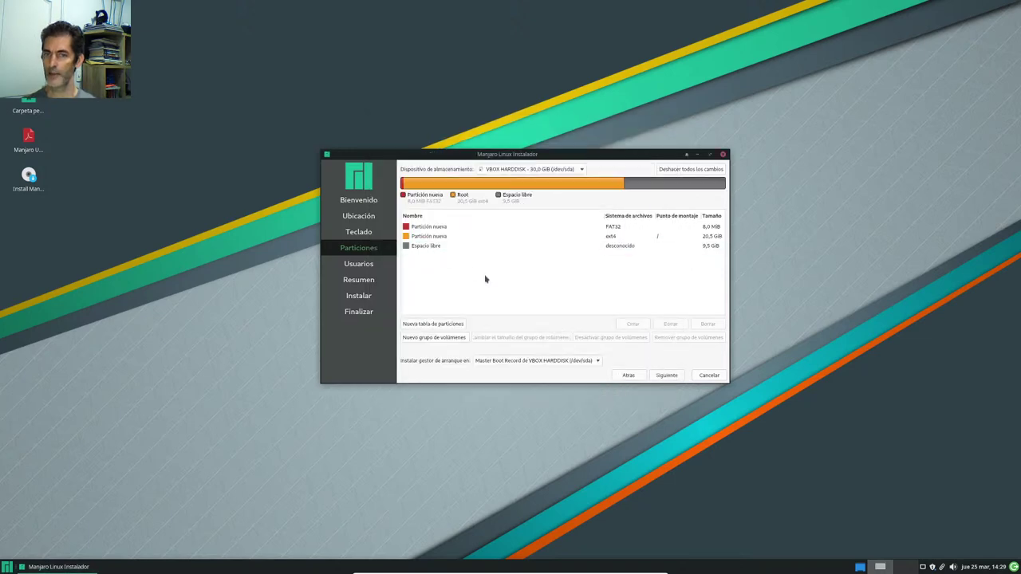
# Step: Create a 2048 MiB linuxswap partition in the remaining free space with the intercambio flag
pyautogui.click(430, 247)
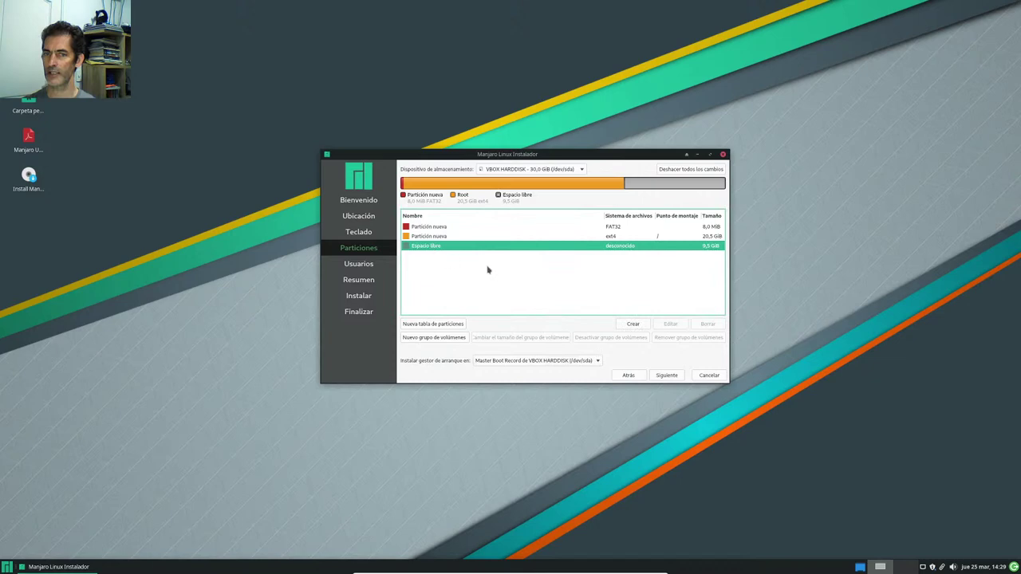
pyautogui.click(634, 325)
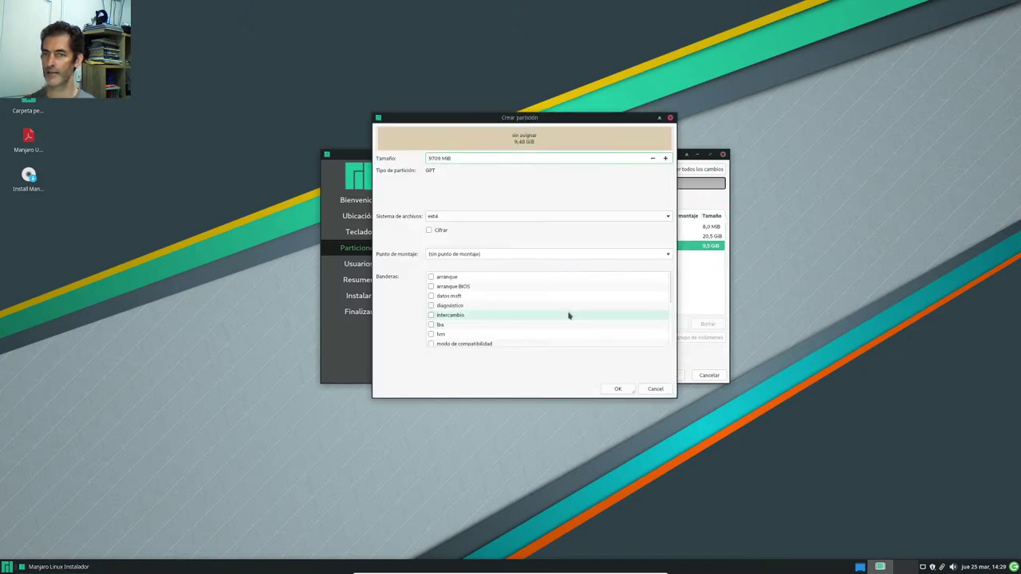
pyautogui.doubleClick(436, 157)
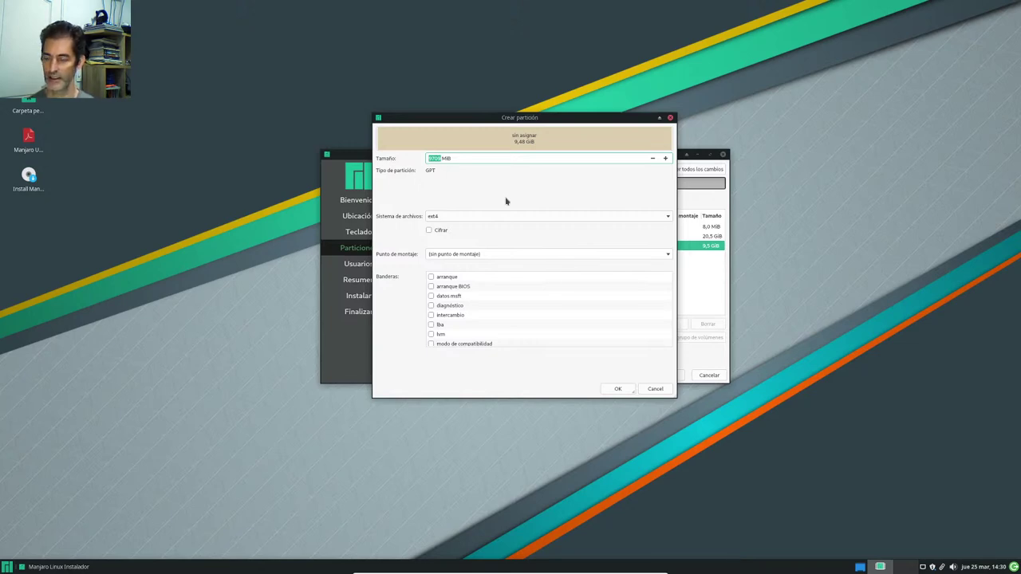
pyautogui.write('2048')
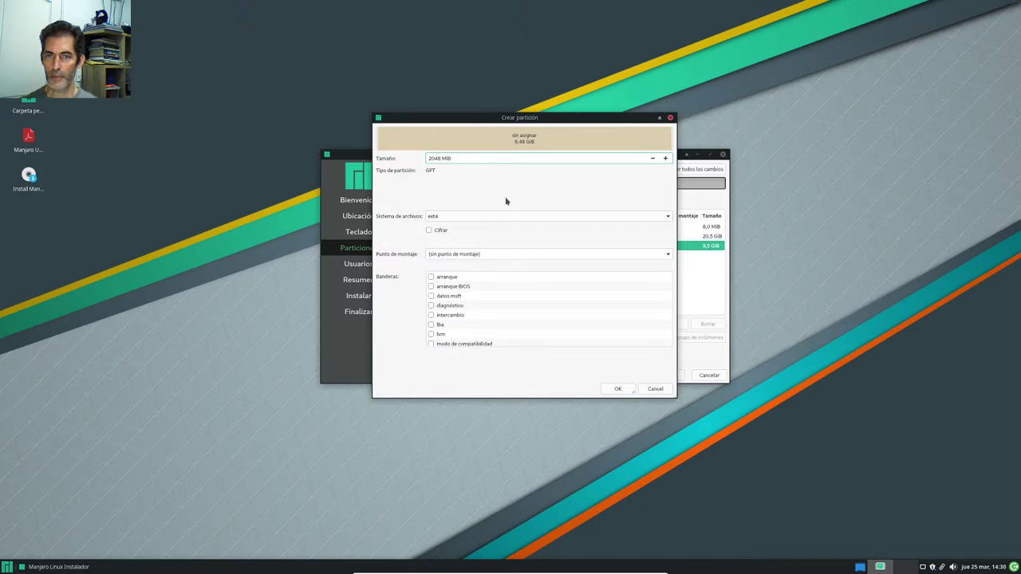
pyautogui.click(668, 218)
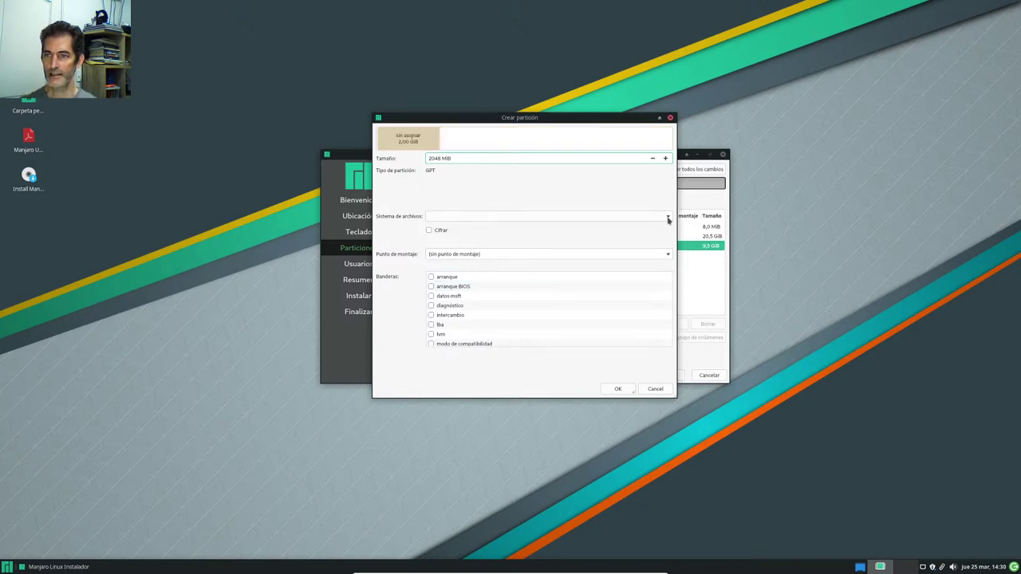
pyautogui.click(462, 233)
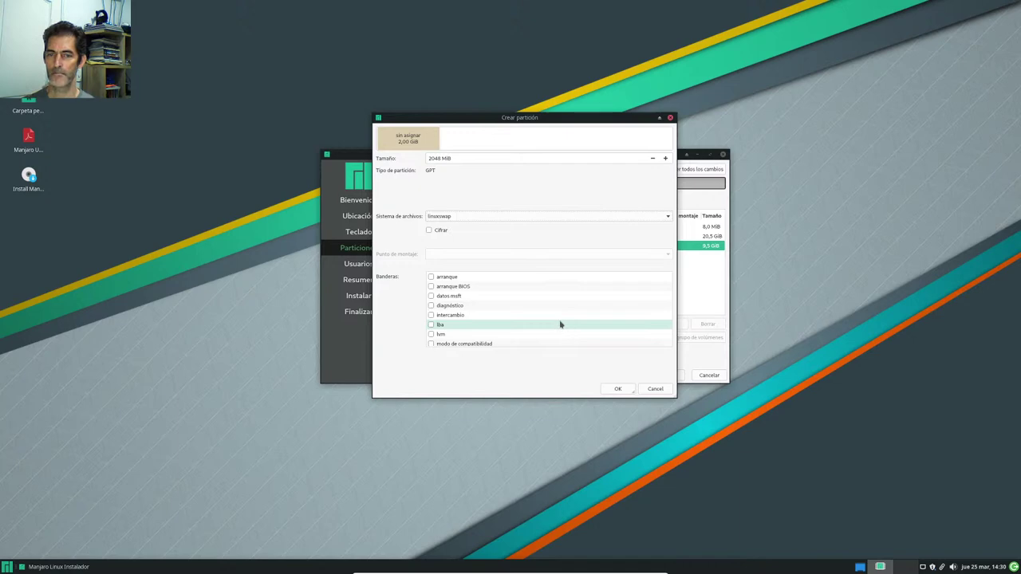
pyautogui.click(431, 316)
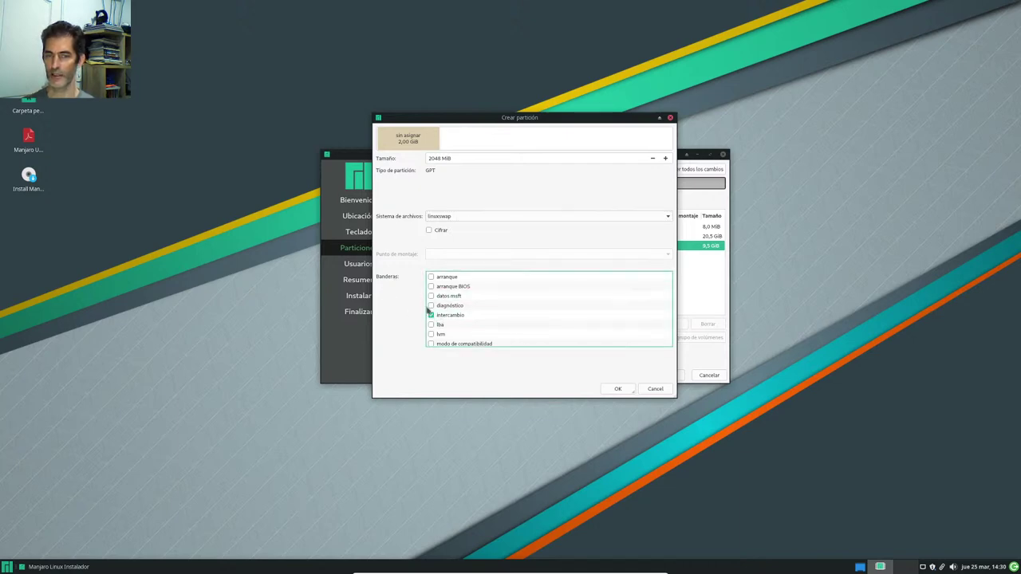
pyautogui.click(626, 389)
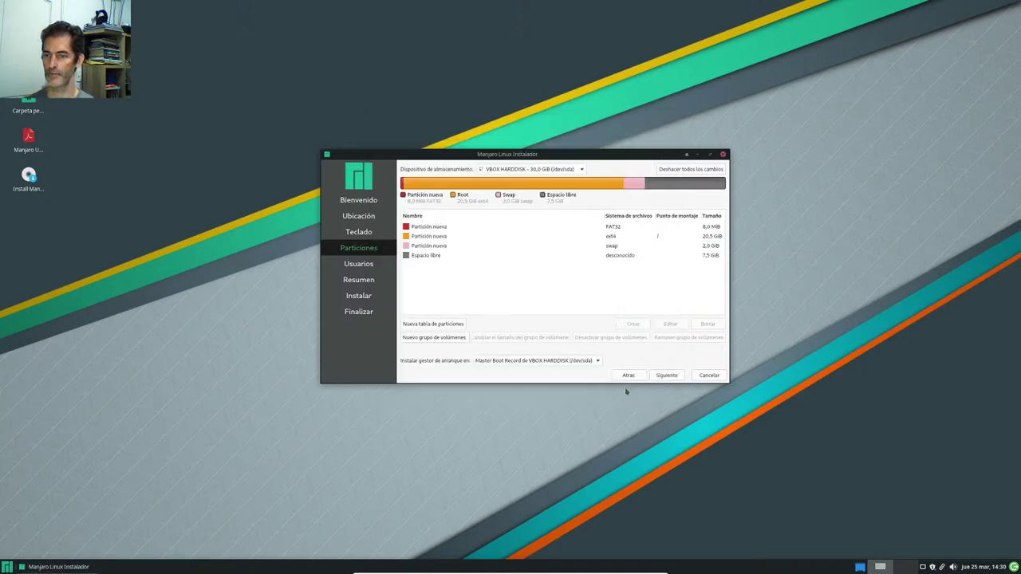
# Step: Create an ext4 partition from all the remaining free space with mount point /home
pyautogui.click(424, 257)
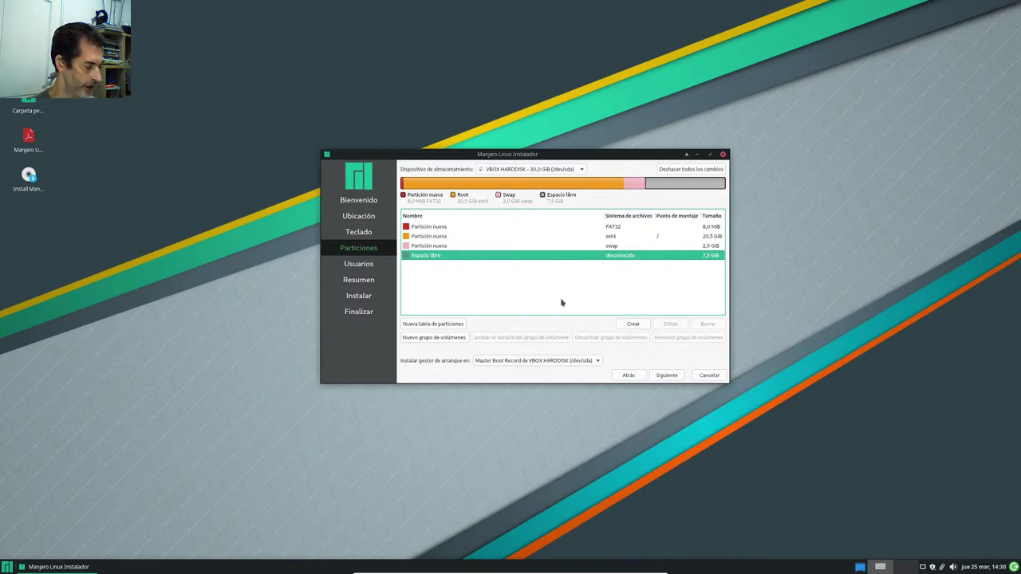
pyautogui.click(633, 324)
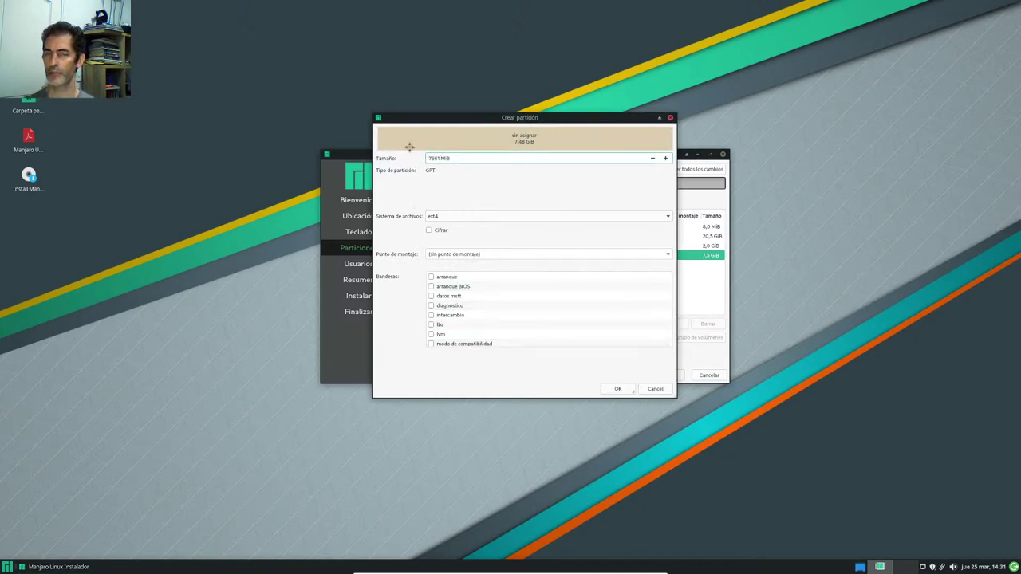
pyautogui.click(668, 253)
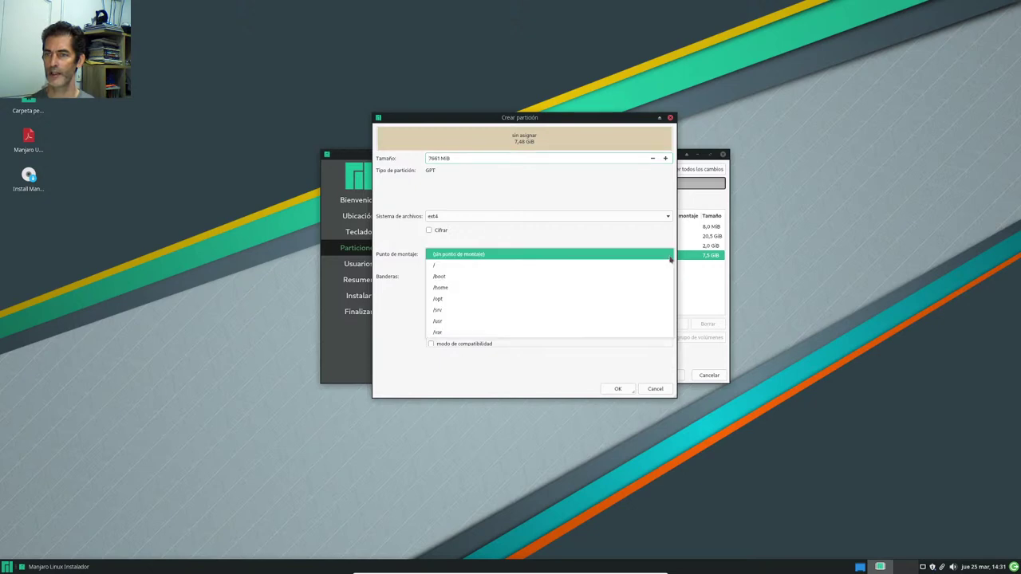
pyautogui.click(437, 288)
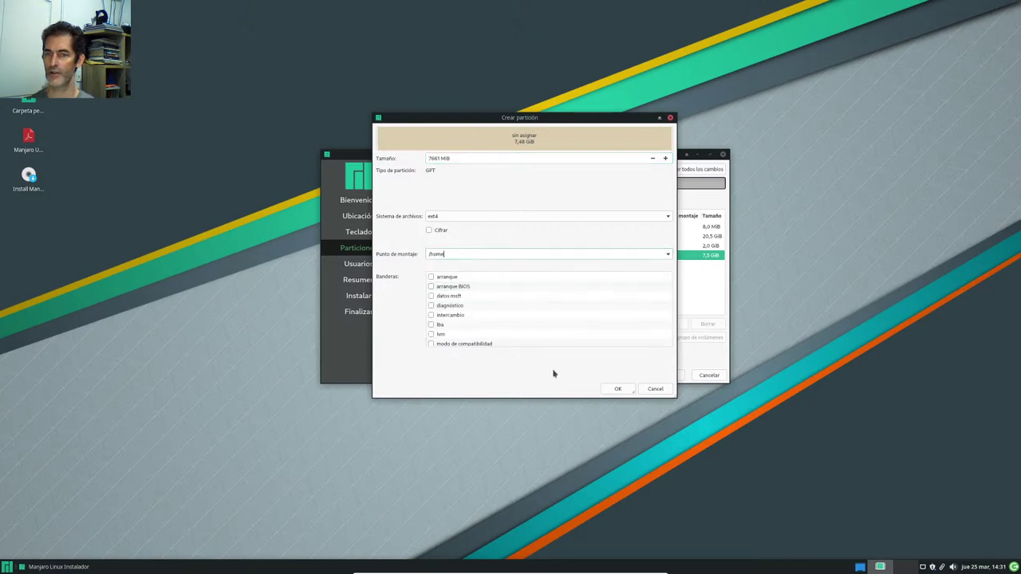
pyautogui.click(617, 390)
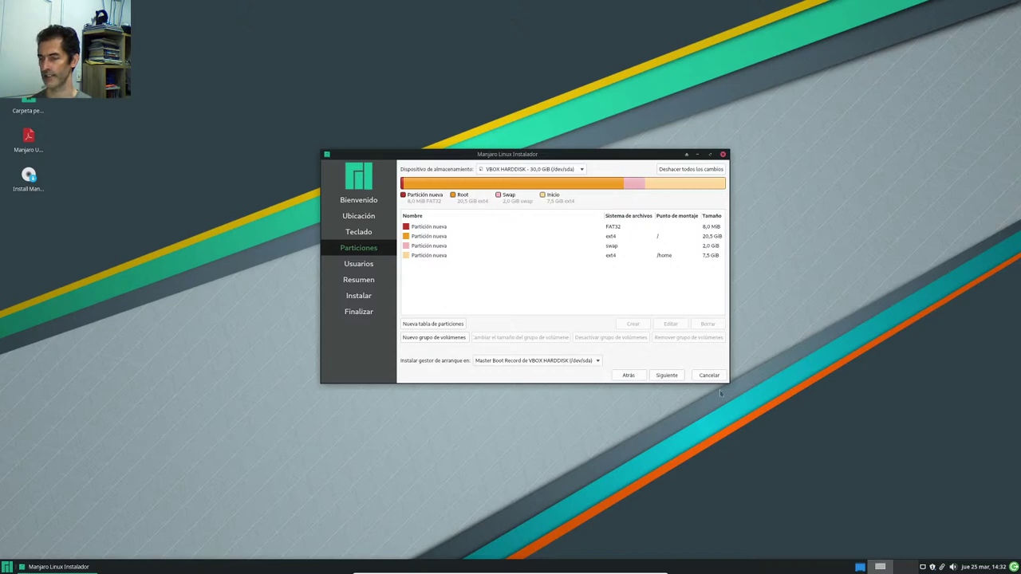
# Step: Accept the partition layout, continue to the user settings and dismiss the notice about using GPT on BIOS
pyautogui.click(680, 375)
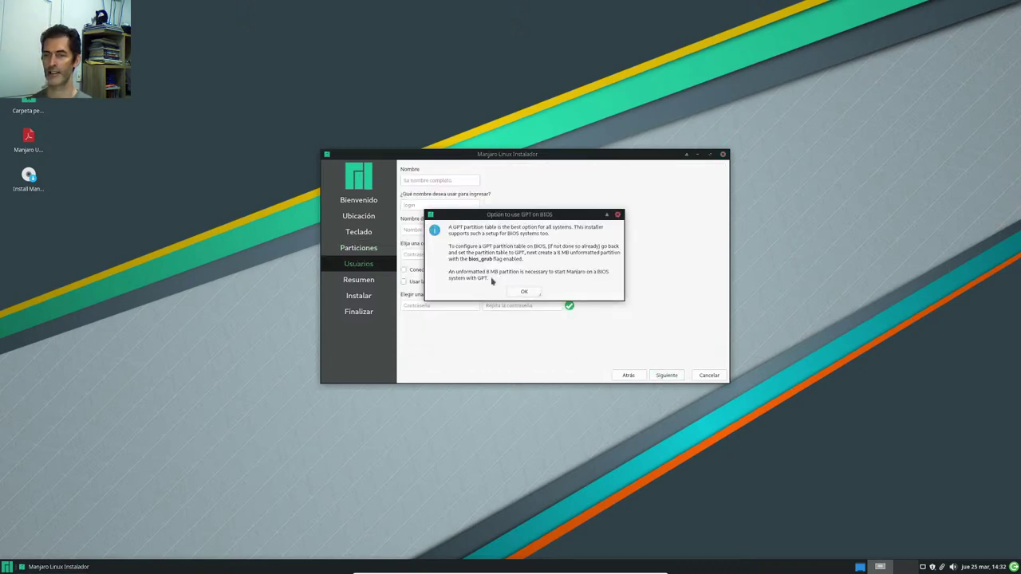
pyautogui.moveTo(527, 213); pyautogui.dragTo(634, 232)
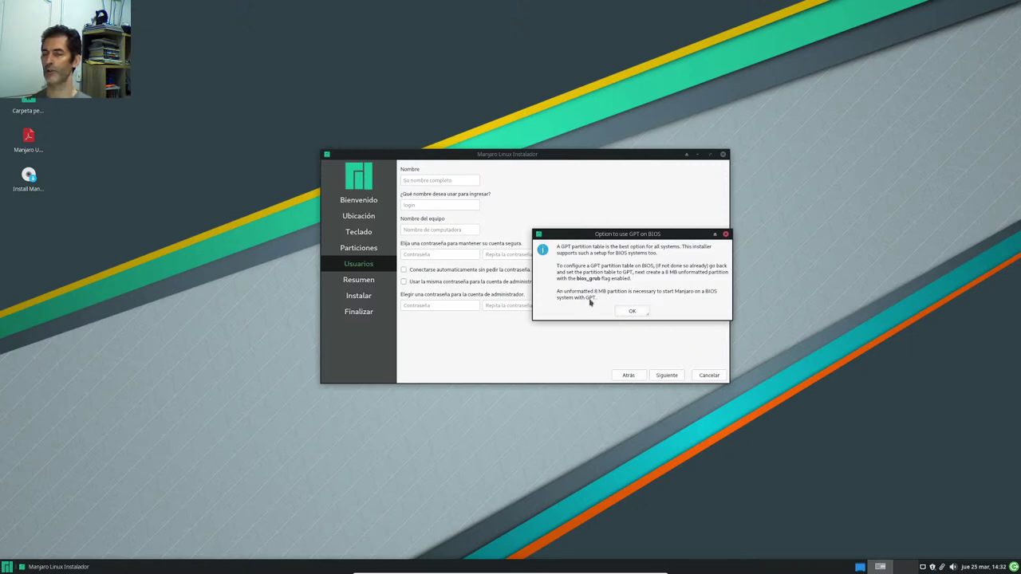
pyautogui.click(633, 312)
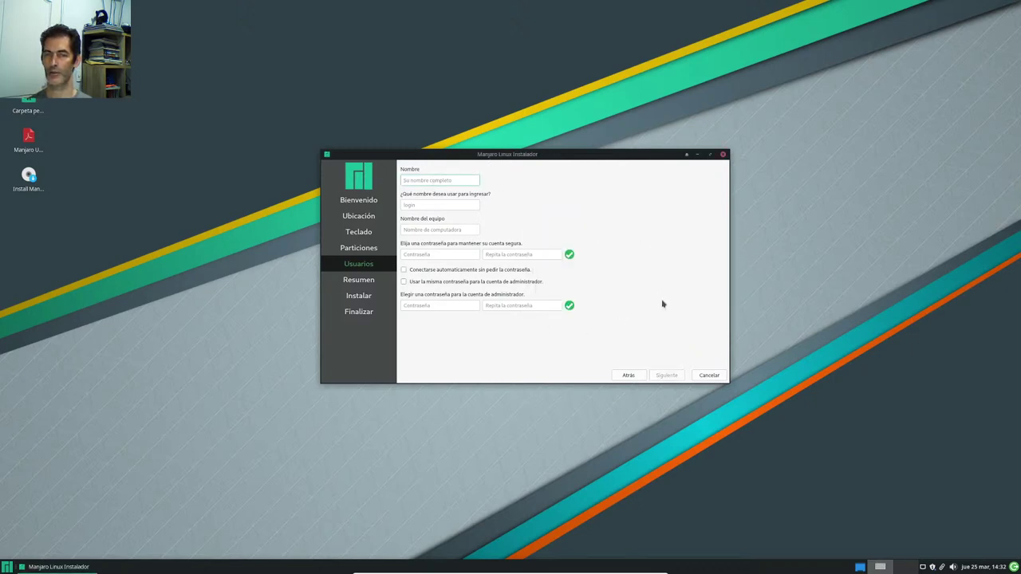
# Step: Enter the account holder's full name and set the login name to drivemeca
pyautogui.write('Manuel ')
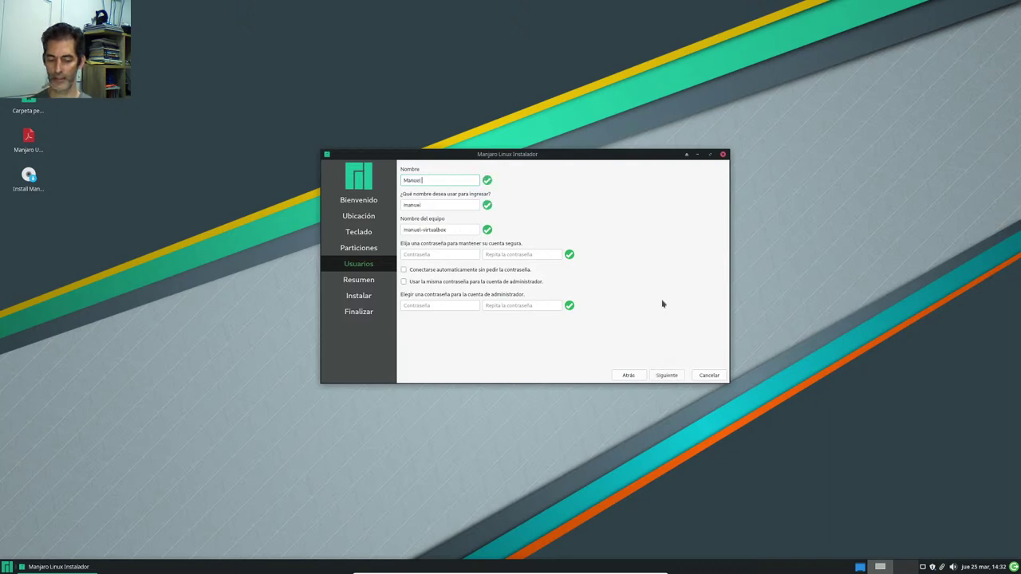
pyautogui.write('Cabrera')
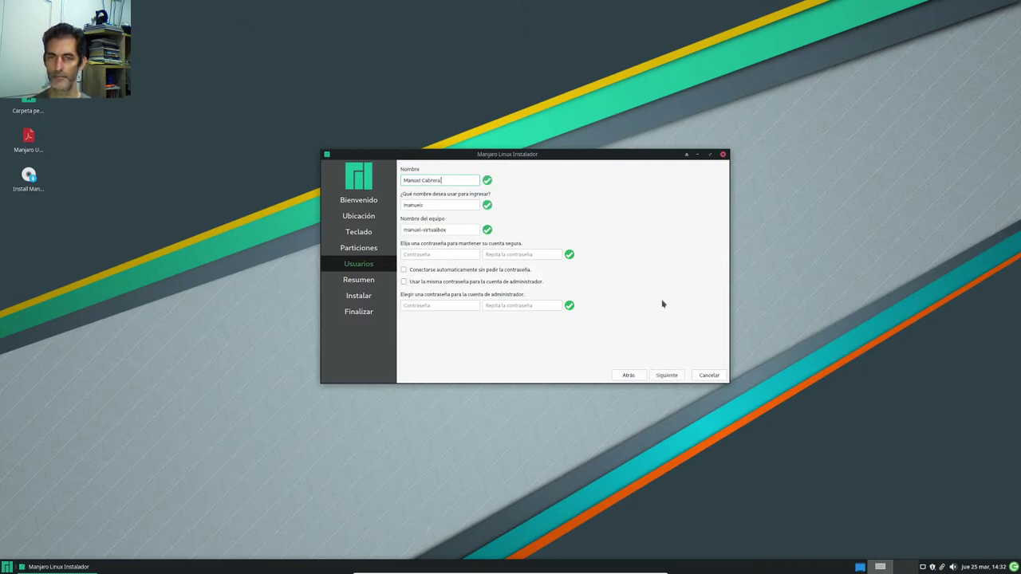
pyautogui.write(' Caballero')
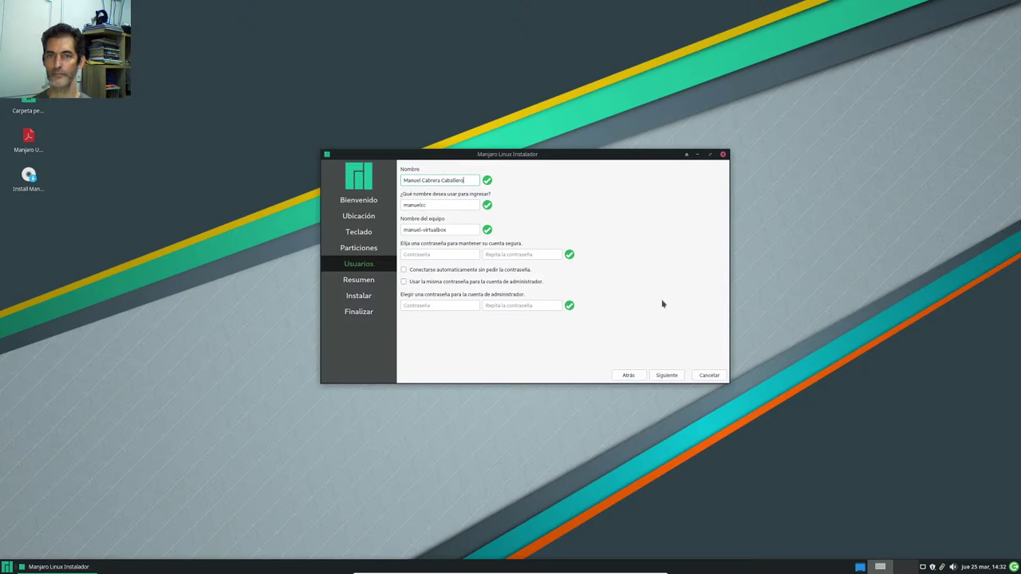
pyautogui.press('Tab')
pyautogui.write('drivemeca')
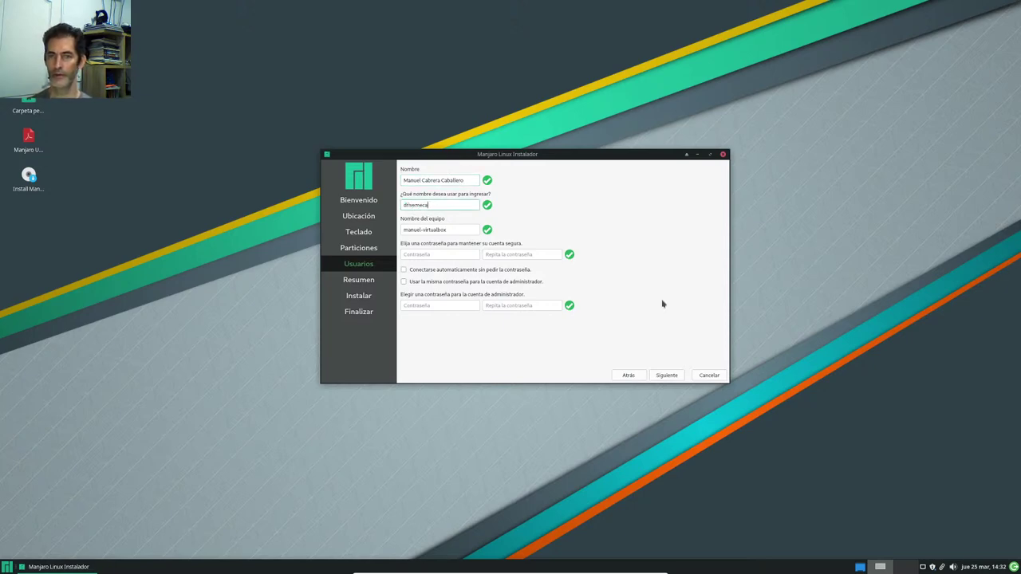
# Step: Set the computer name to drivemeca-manjaro
pyautogui.click(420, 230)
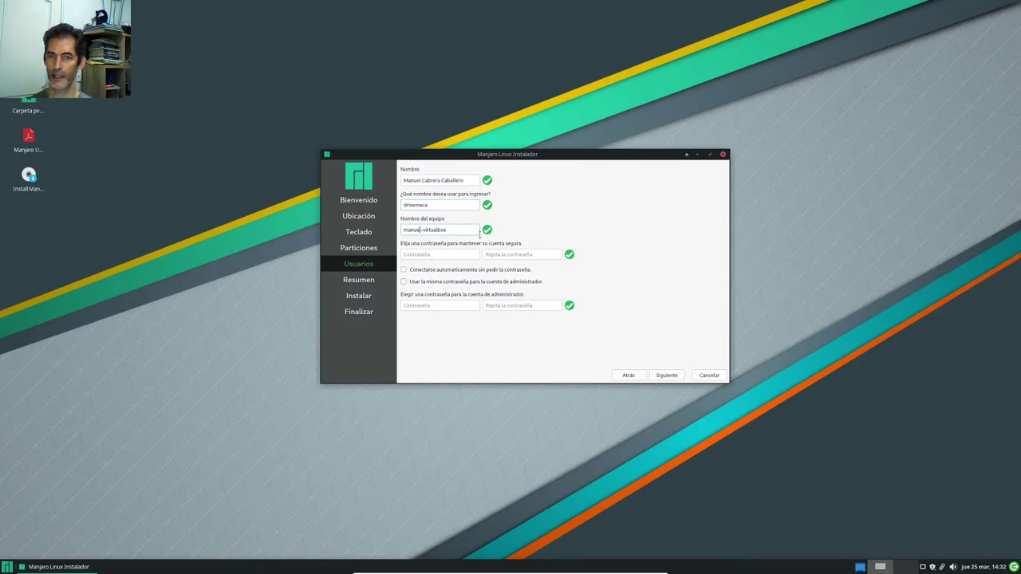
pyautogui.hotkey('shift', 'Home')
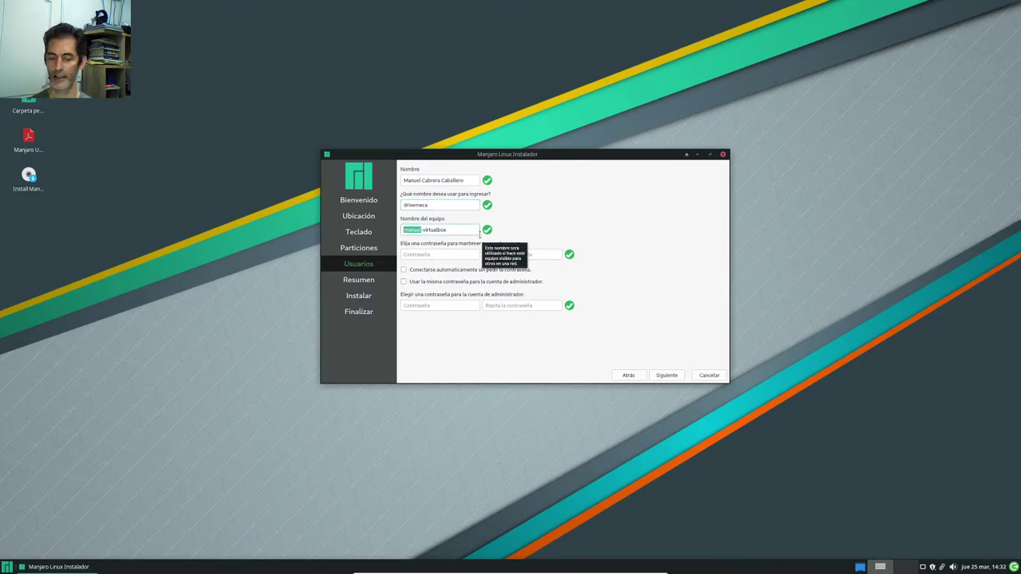
pyautogui.write('drivemeca')
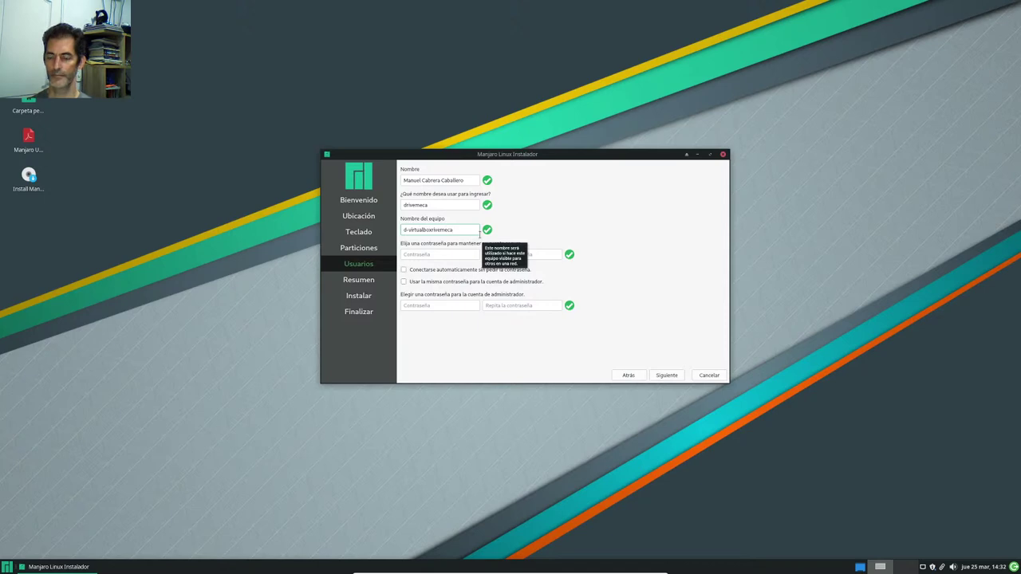
pyautogui.hotkey('ctrl', 'a')
pyautogui.write('driveme')
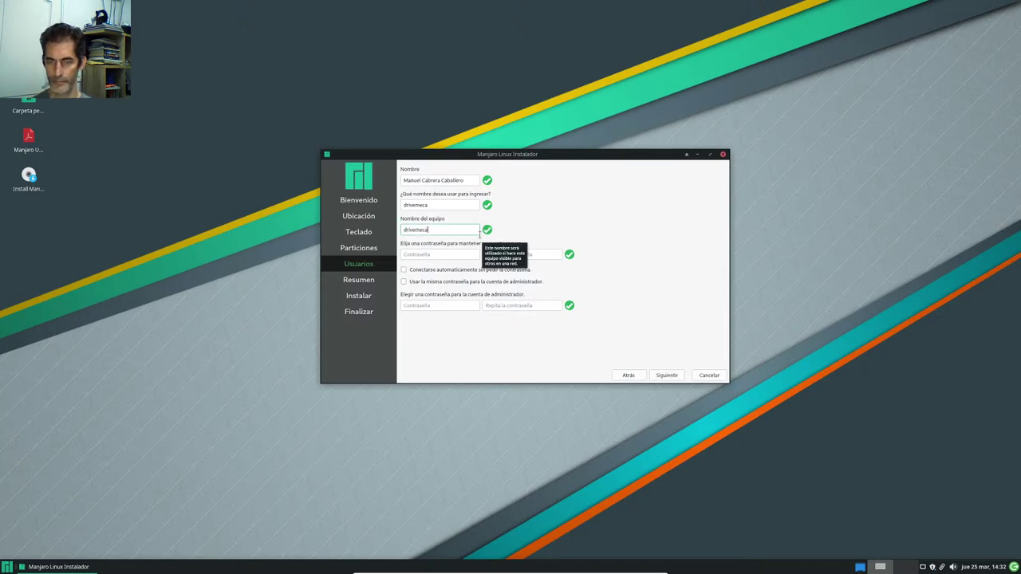
pyautogui.write('ca-manjaro')
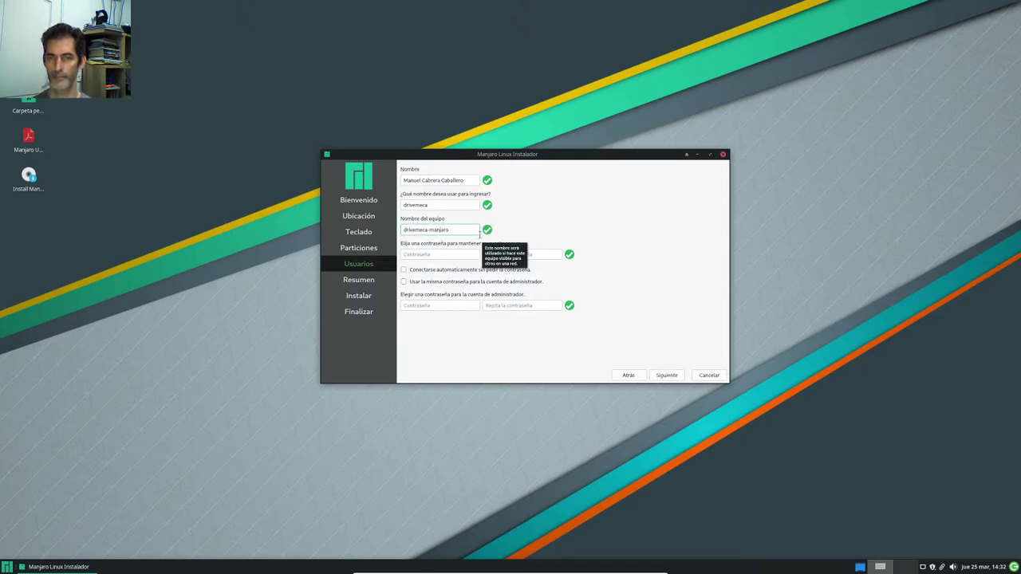
# Step: Enter the user account password and repeat it in the confirmation field
pyautogui.click(451, 253)
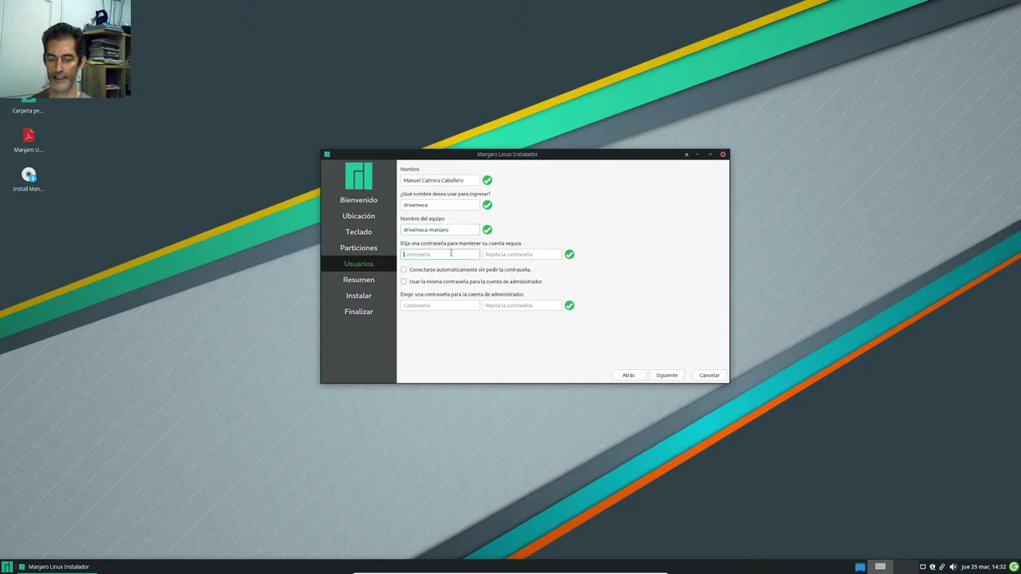
pyautogui.write('••••••')
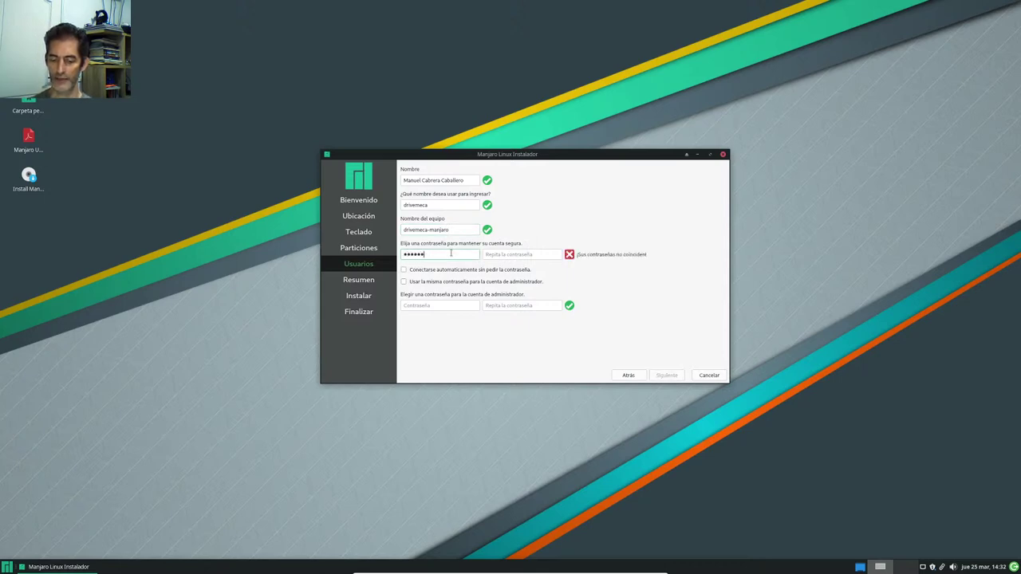
pyautogui.write('••••')
pyautogui.press('Tab')
pyautogui.write('•')
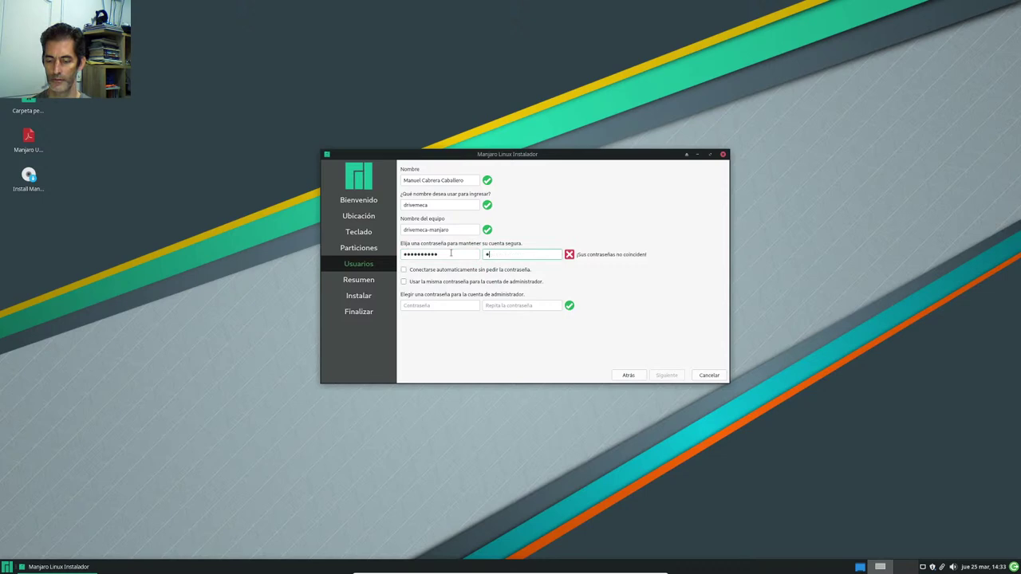
pyautogui.write('•••••••')
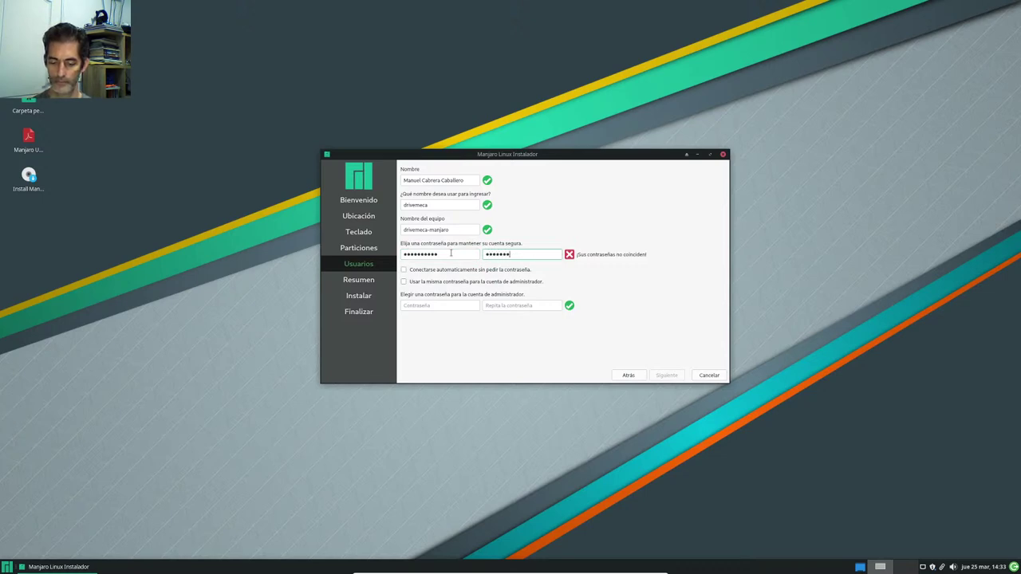
pyautogui.write('•••')
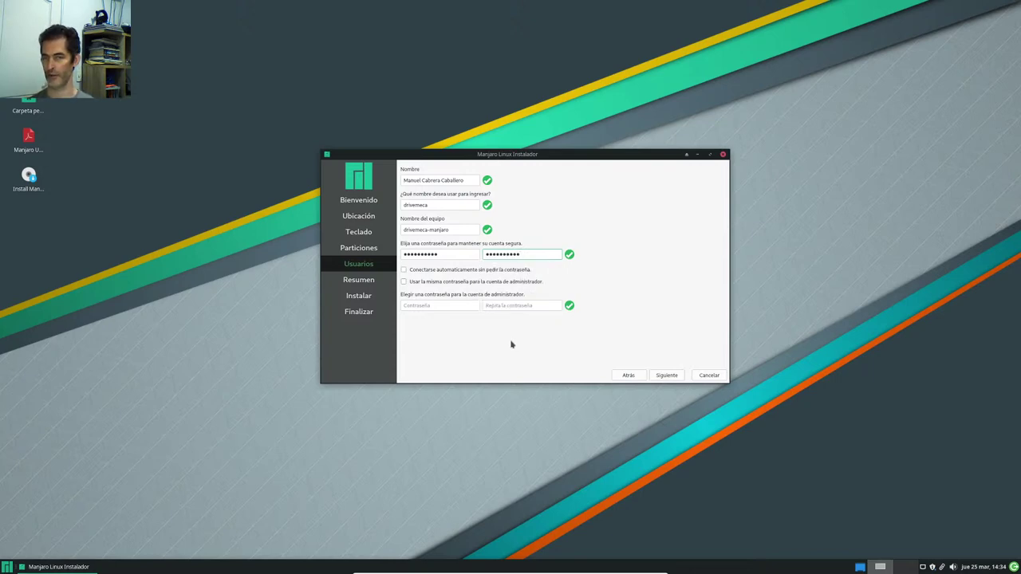
# Step: Enter a separate administrator account password and repeat it in the confirmation field
pyautogui.click(441, 305)
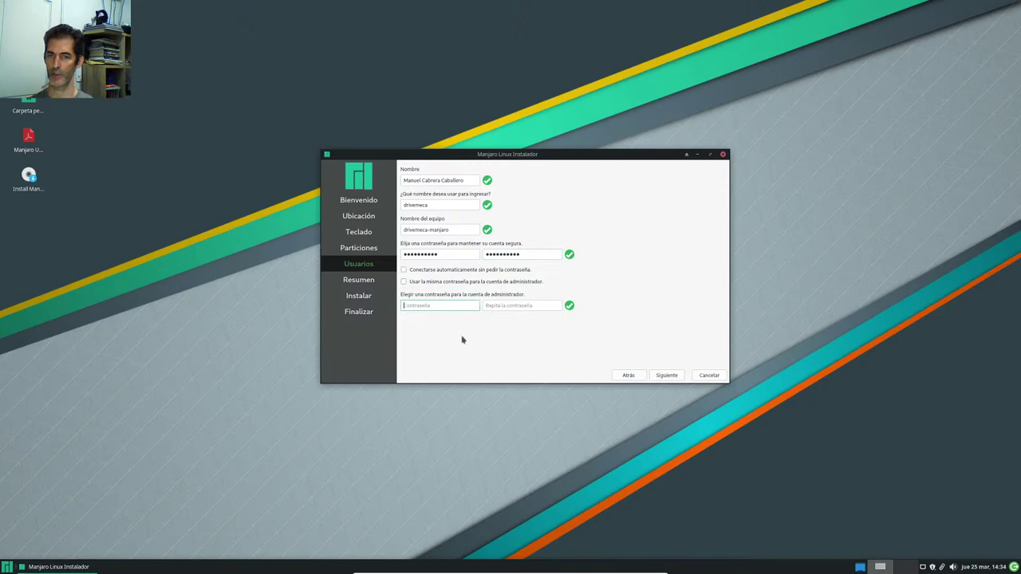
pyautogui.write('******')
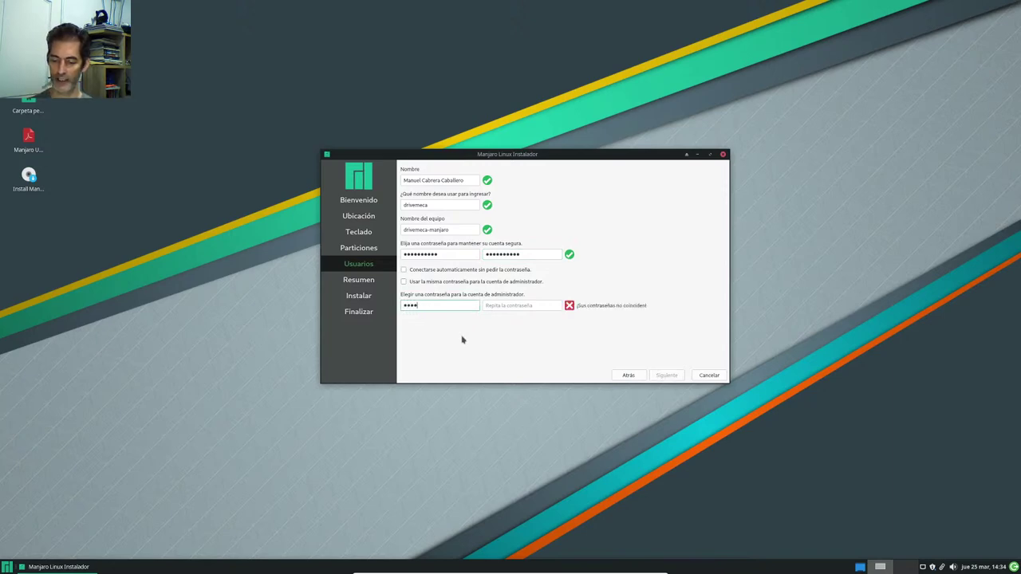
pyautogui.write('****')
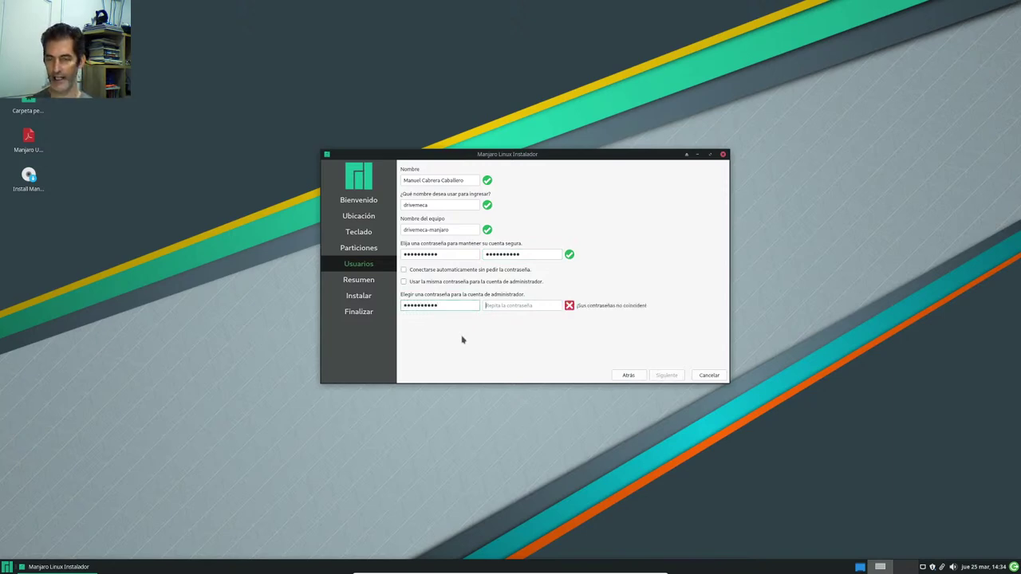
pyautogui.press('Tab')
pyautogui.write('******')
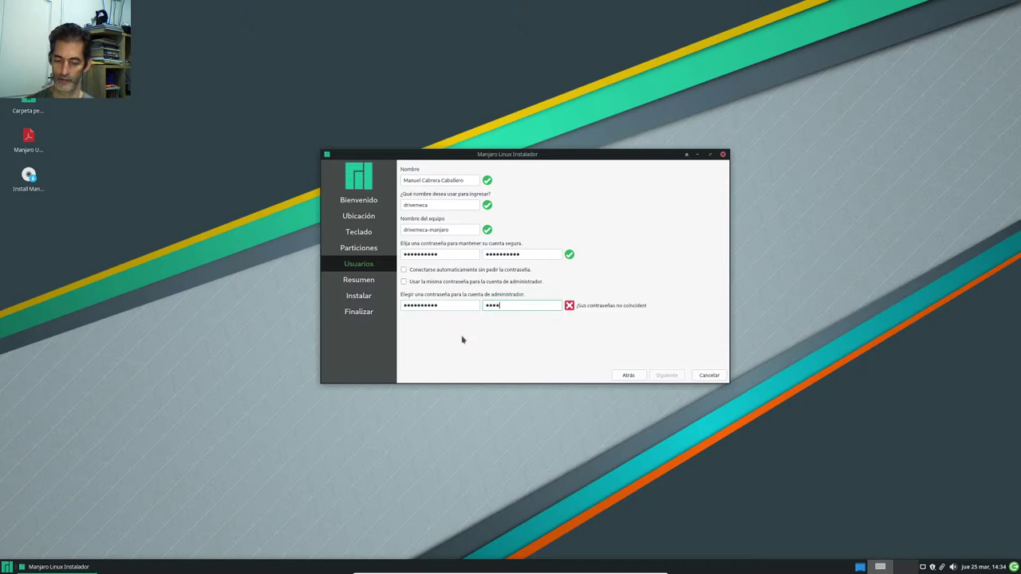
pyautogui.write('****')
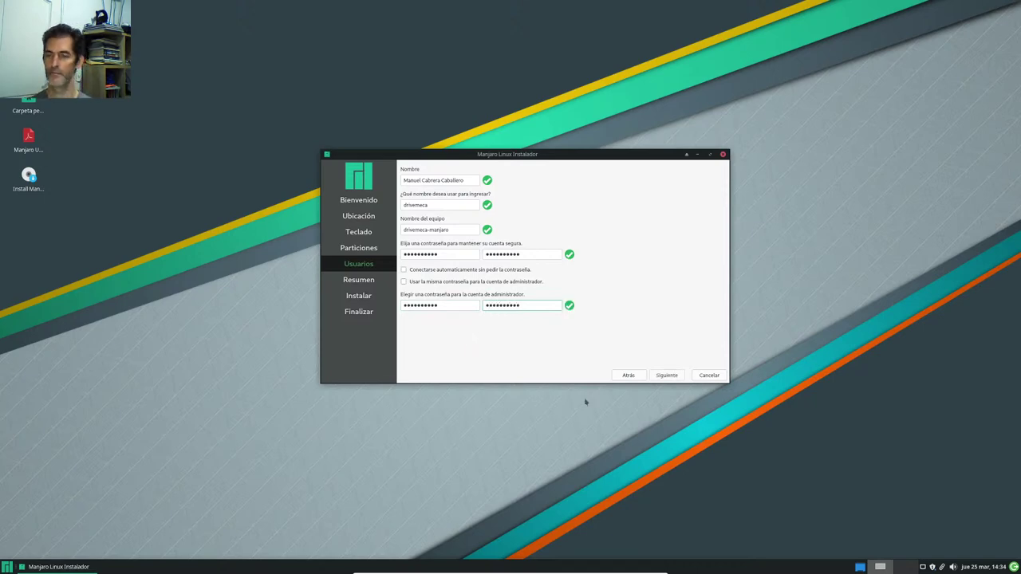
# Step: Continue to the installation summary, review the planned partition changes and confirm starting the installation
pyautogui.click(656, 375)
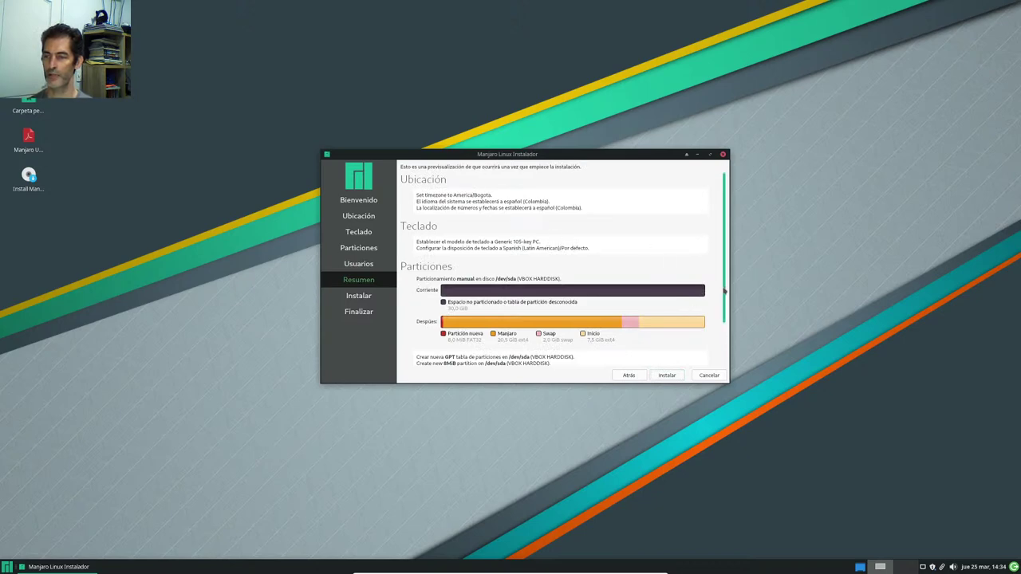
pyautogui.moveTo(724, 291); pyautogui.dragTo(718, 314)
pyautogui.click(667, 374)
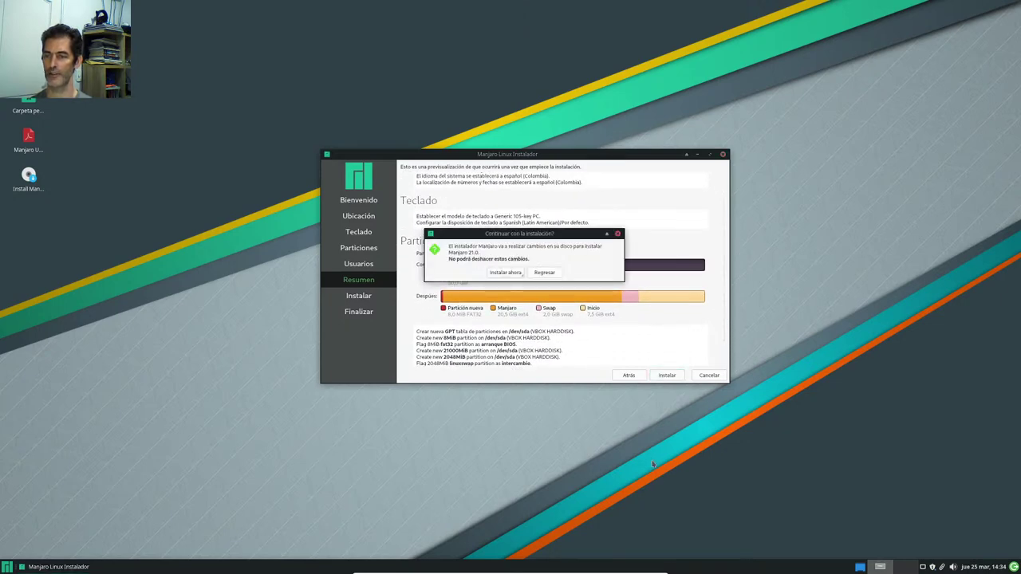
pyautogui.click(506, 273)
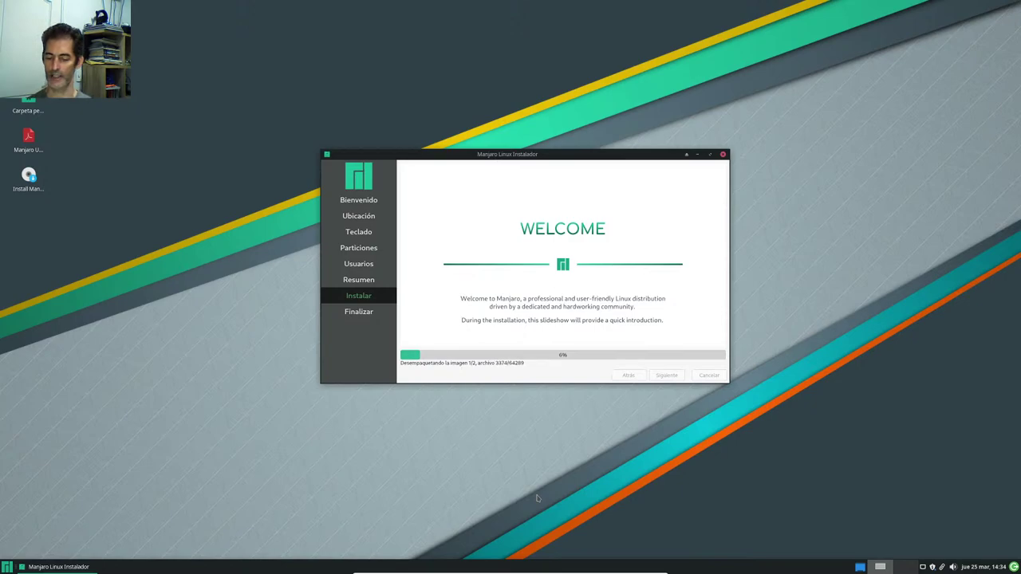
# Step: Take the virtual machine out of full screen, then widen and arrange its window and the installer inside it to show the installation progress
pyautogui.press('Control_R+f')
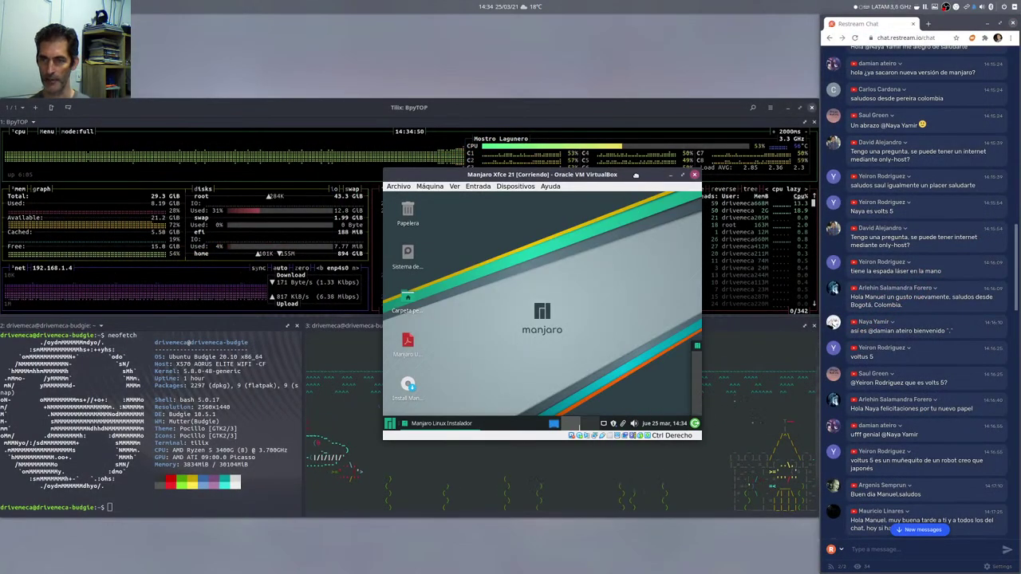
pyautogui.moveTo(634, 174); pyautogui.dragTo(306, 231)
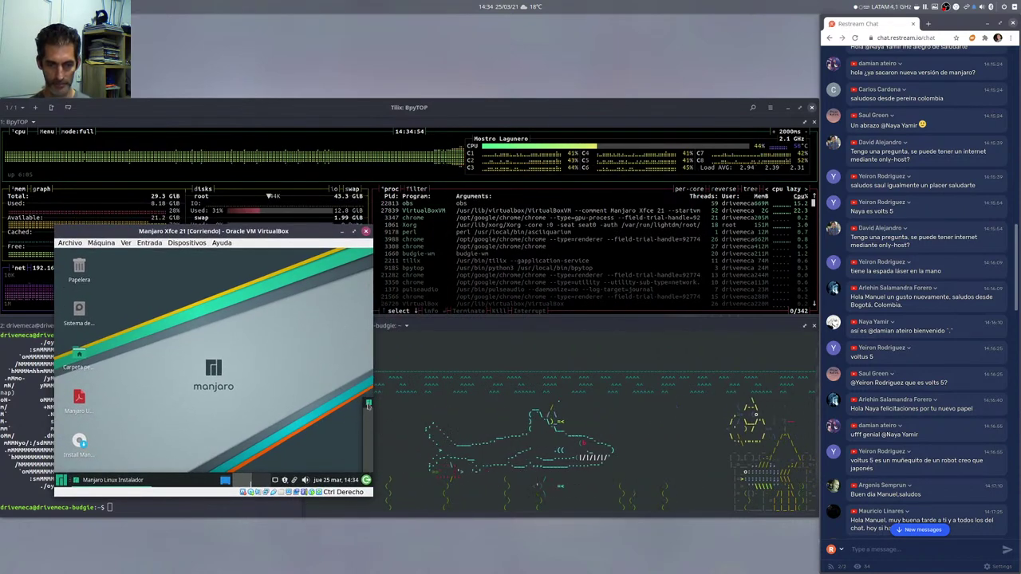
pyautogui.rightClick(261, 398)
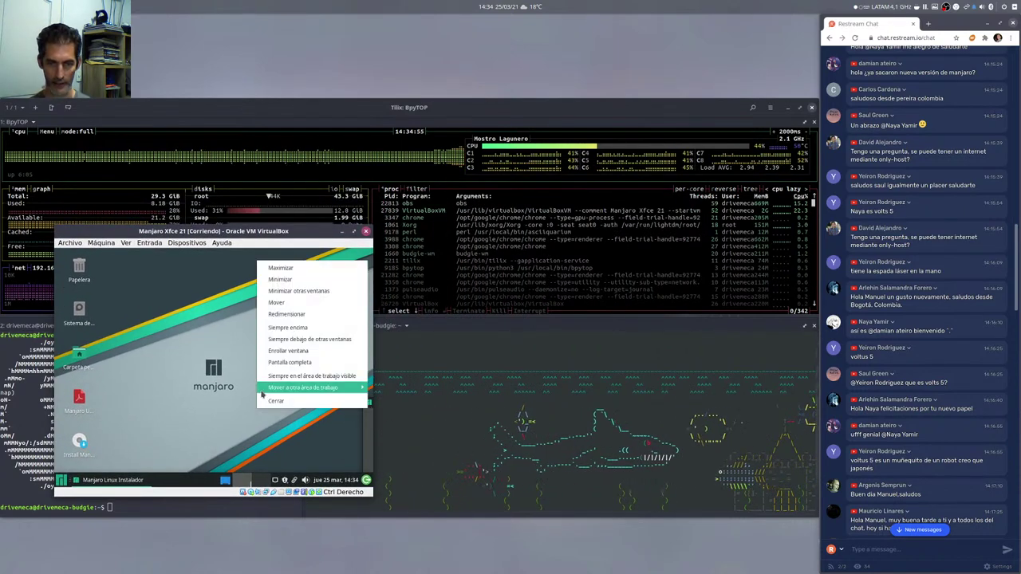
pyautogui.click(367, 431)
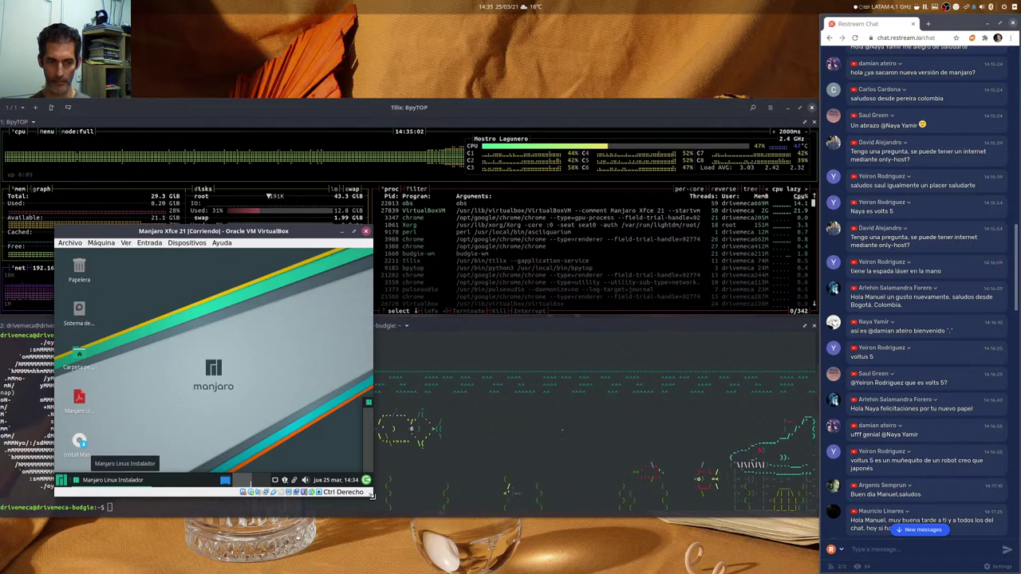
pyautogui.moveTo(371, 495); pyautogui.dragTo(460, 497)
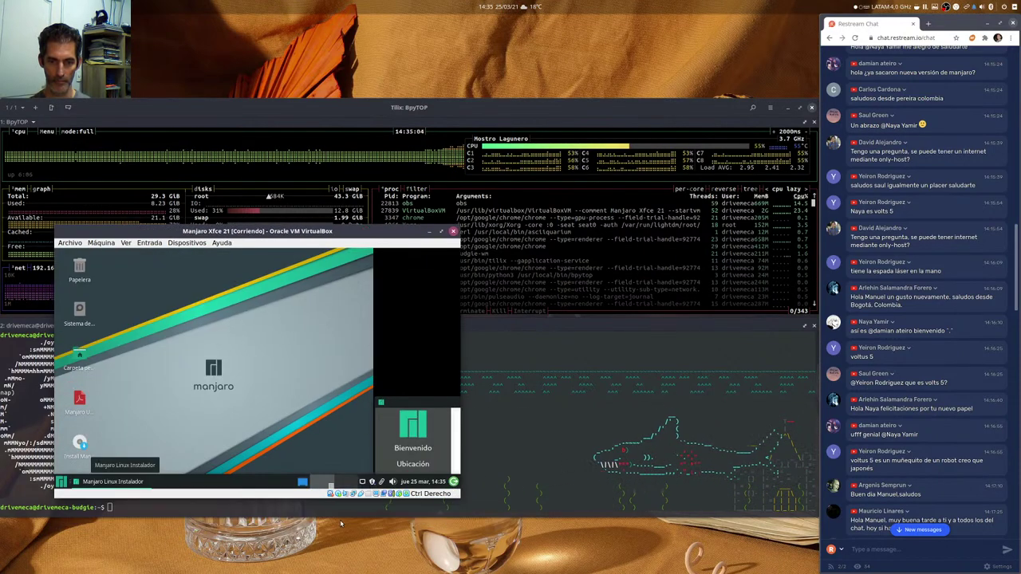
pyautogui.moveTo(204, 313); pyautogui.dragTo(156, 279)
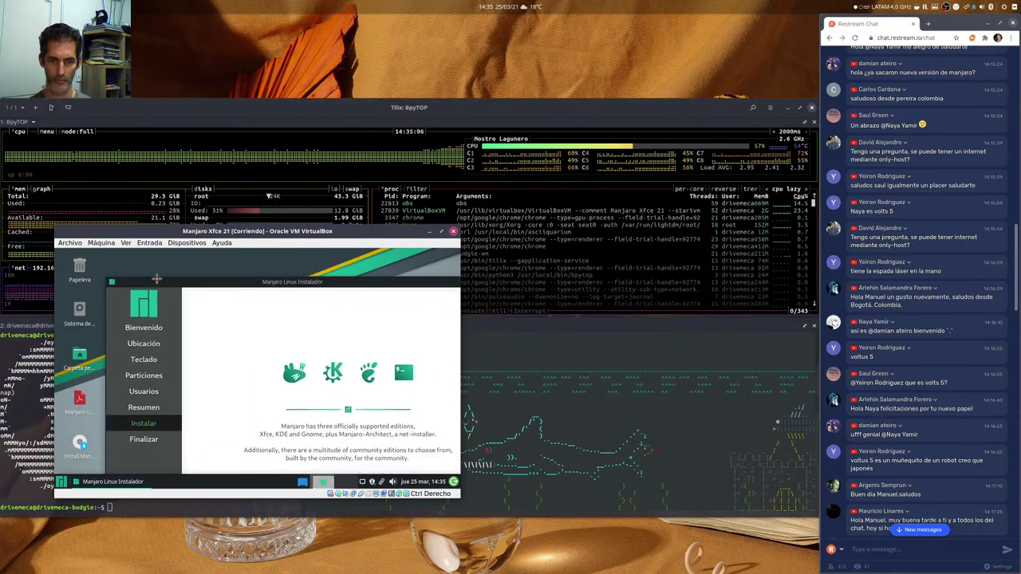
pyautogui.moveTo(282, 283); pyautogui.dragTo(245, 257)
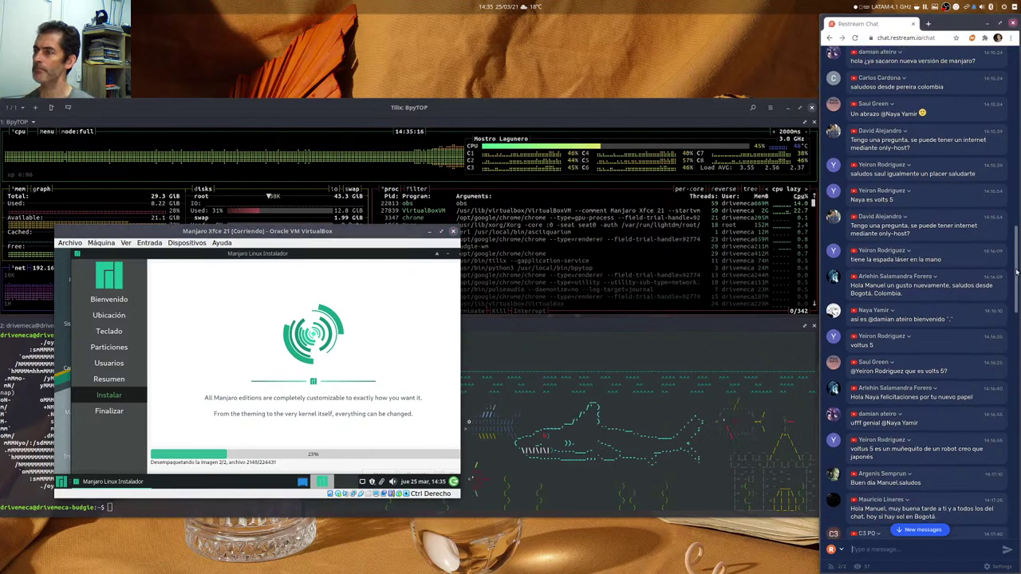
# Step: Read through the viewers' messages in the Restream chat while the installation runs
pyautogui.moveTo(1016, 272); pyautogui.dragTo(1020, 287)
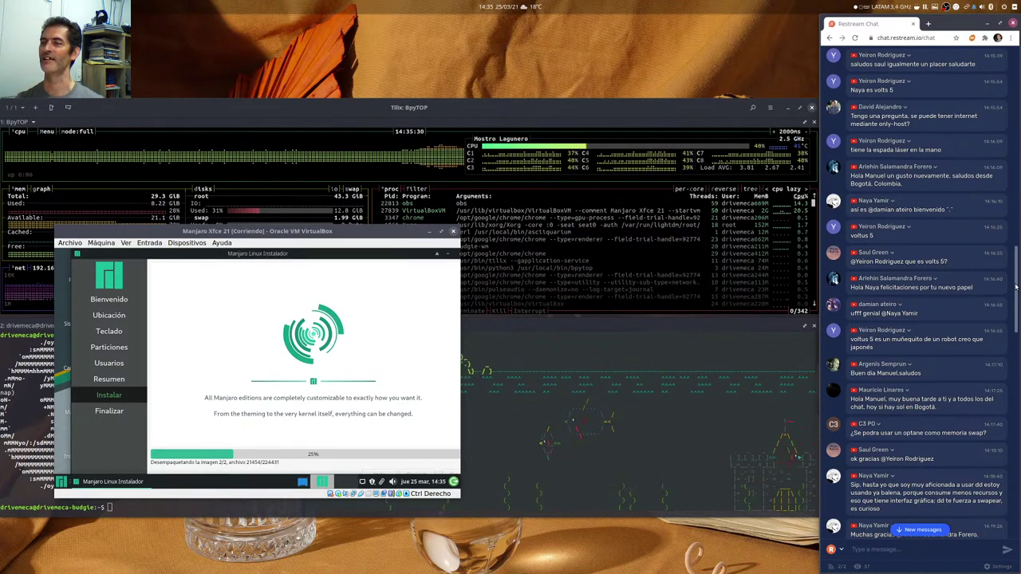
pyautogui.moveTo(1016, 291); pyautogui.dragTo(1011, 305)
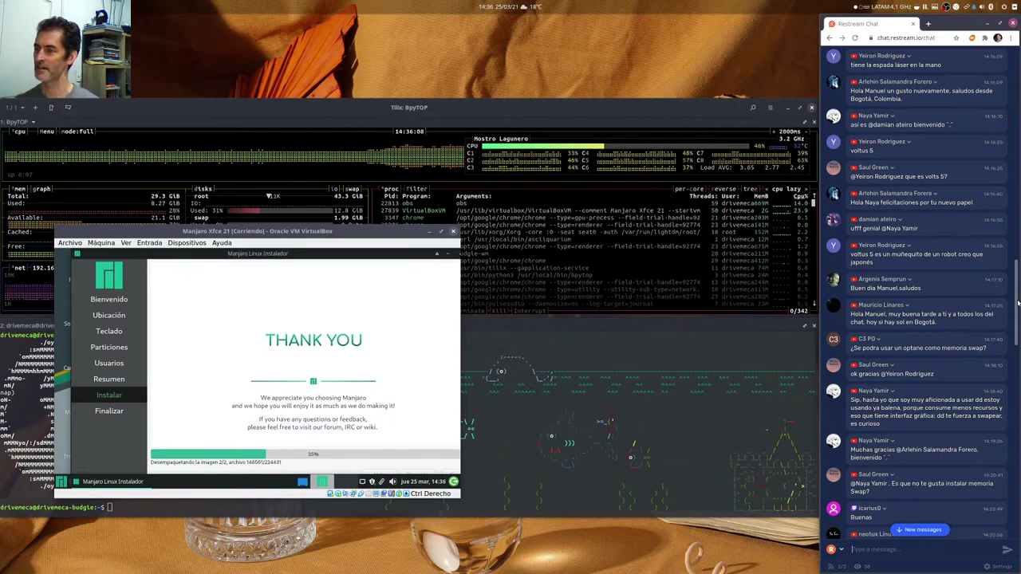
pyautogui.moveTo(1015, 301); pyautogui.dragTo(1017, 339)
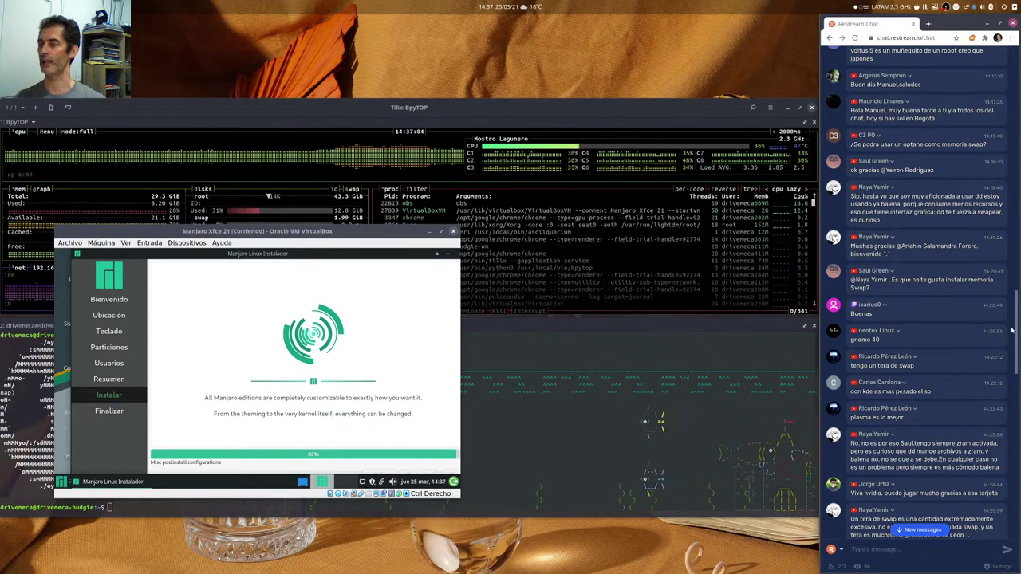
pyautogui.moveTo(1015, 329); pyautogui.dragTo(1016, 347)
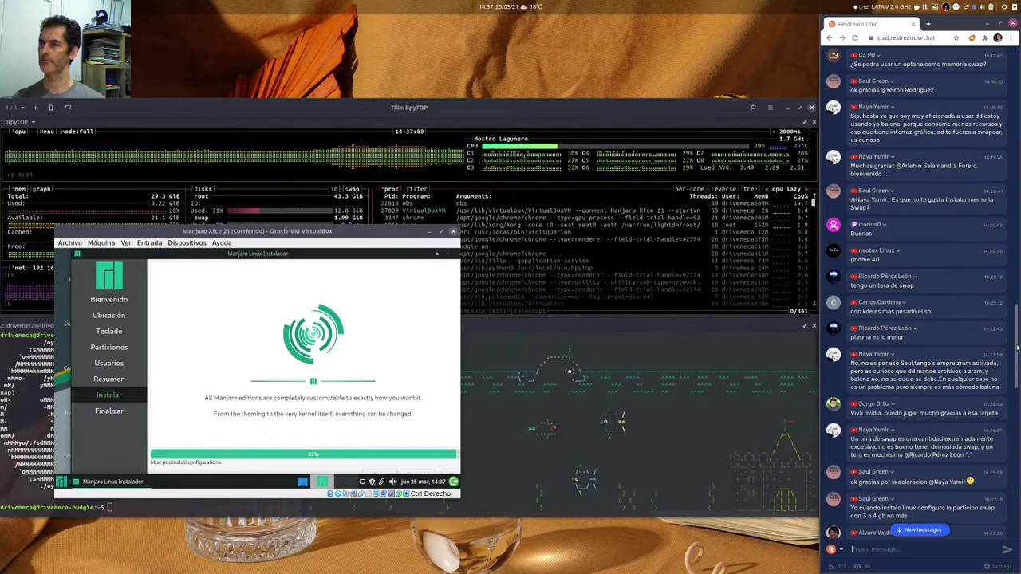
pyautogui.moveTo(1017, 347); pyautogui.dragTo(1017, 356)
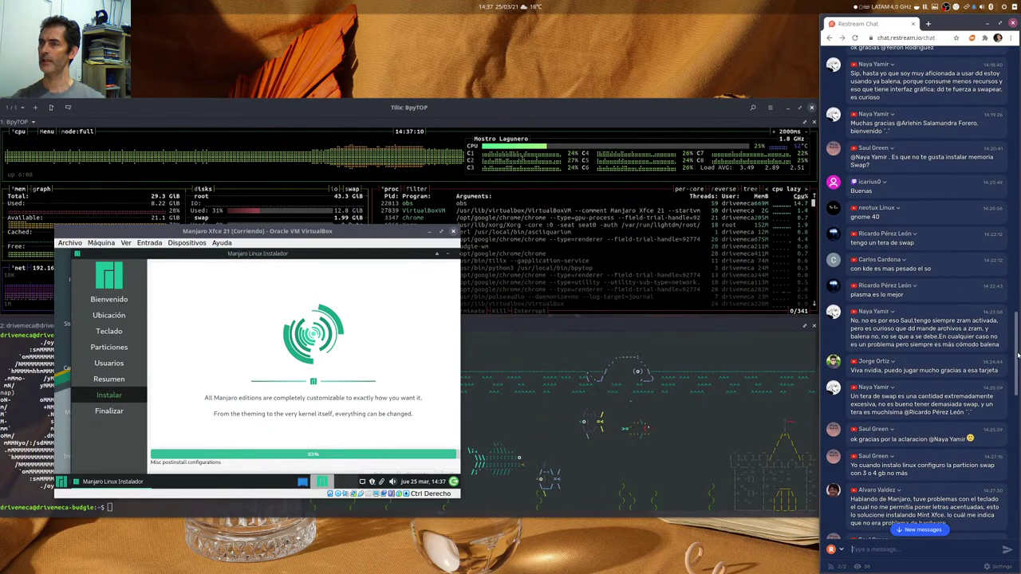
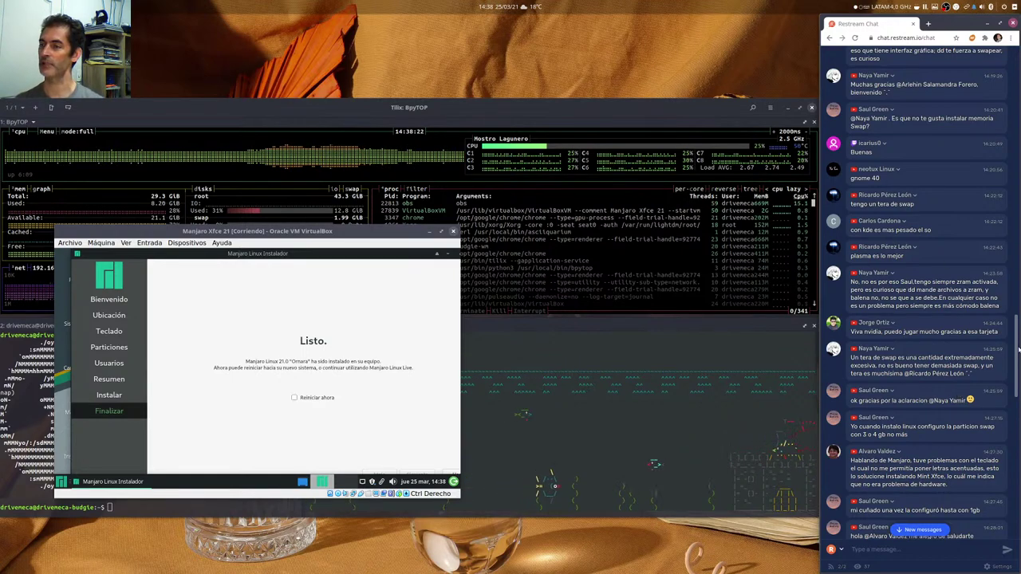
pyautogui.moveTo(1016, 352); pyautogui.dragTo(1018, 373)
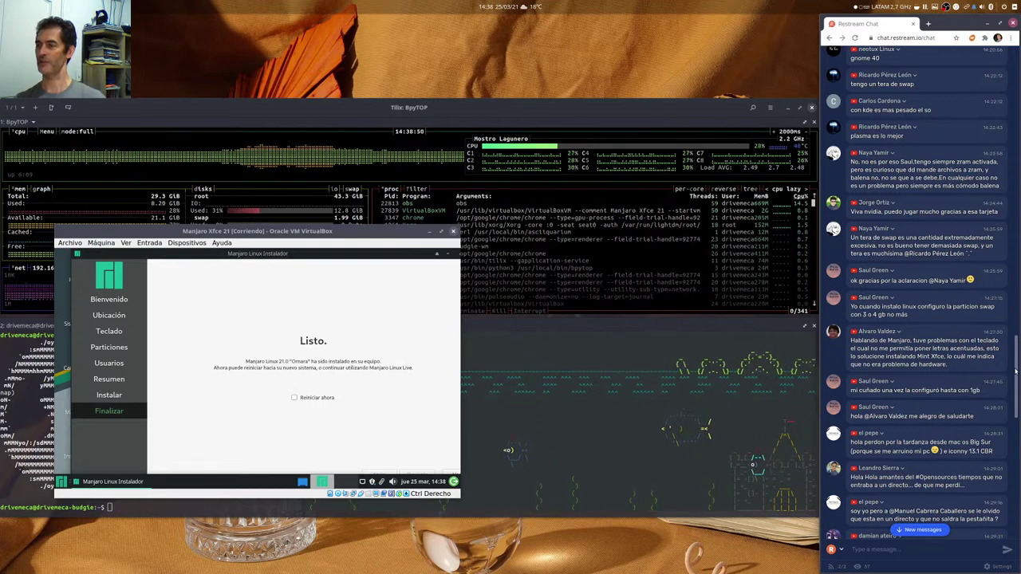
pyautogui.moveTo(1015, 370); pyautogui.dragTo(1018, 396)
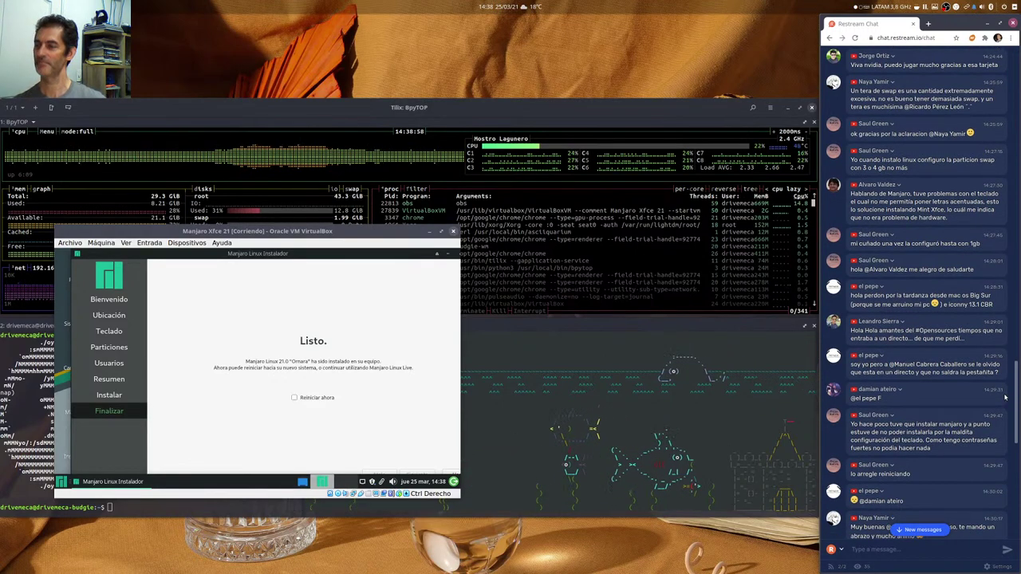
# Step: Return the virtual machine to full screen and finish the installer with the Reiniciar ahora option enabled
pyautogui.click(383, 234)
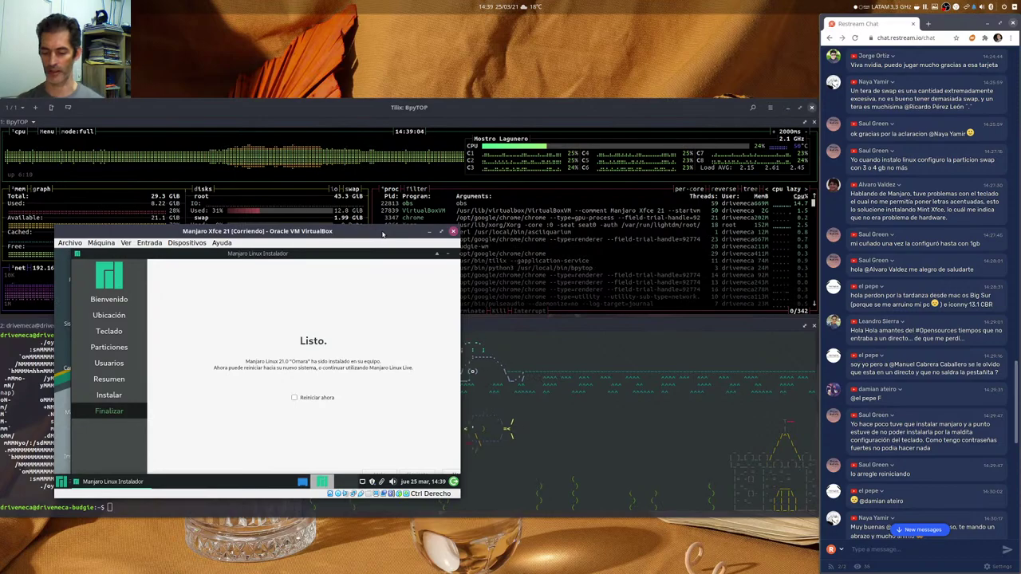
pyautogui.press('Control_R+f')
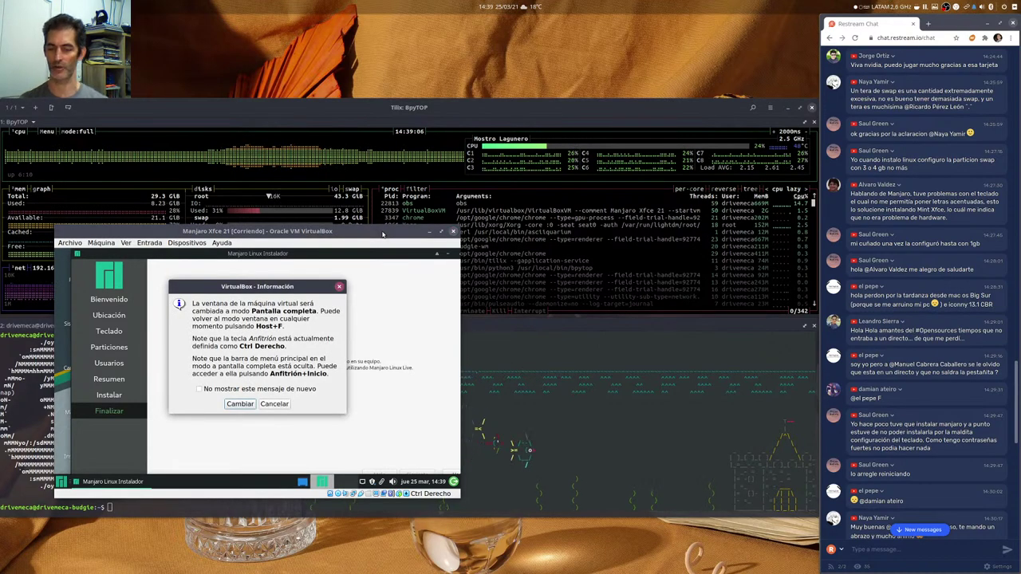
pyautogui.press('Return')
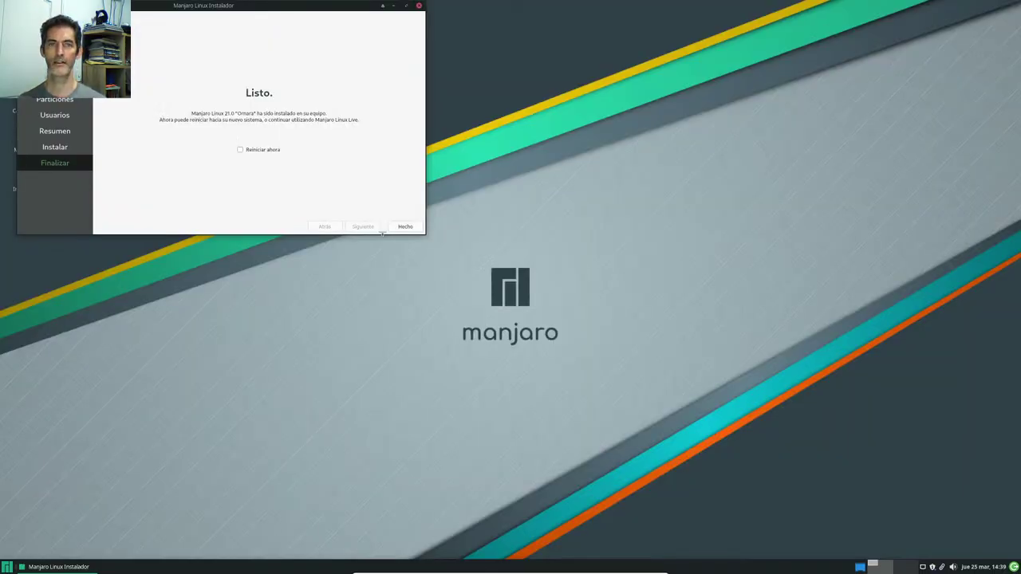
pyautogui.moveTo(263, 8); pyautogui.dragTo(570, 165)
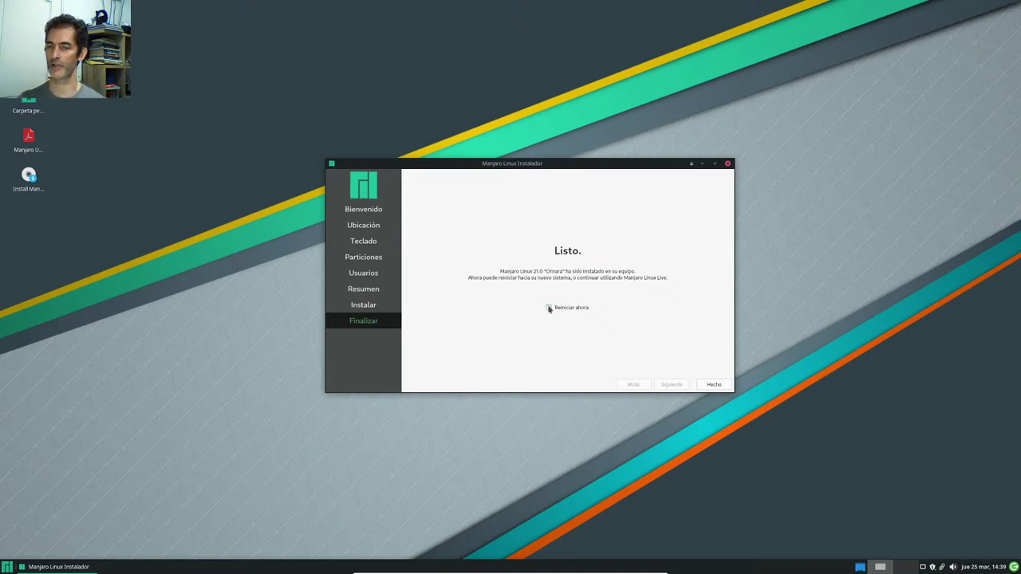
pyautogui.click(712, 385)
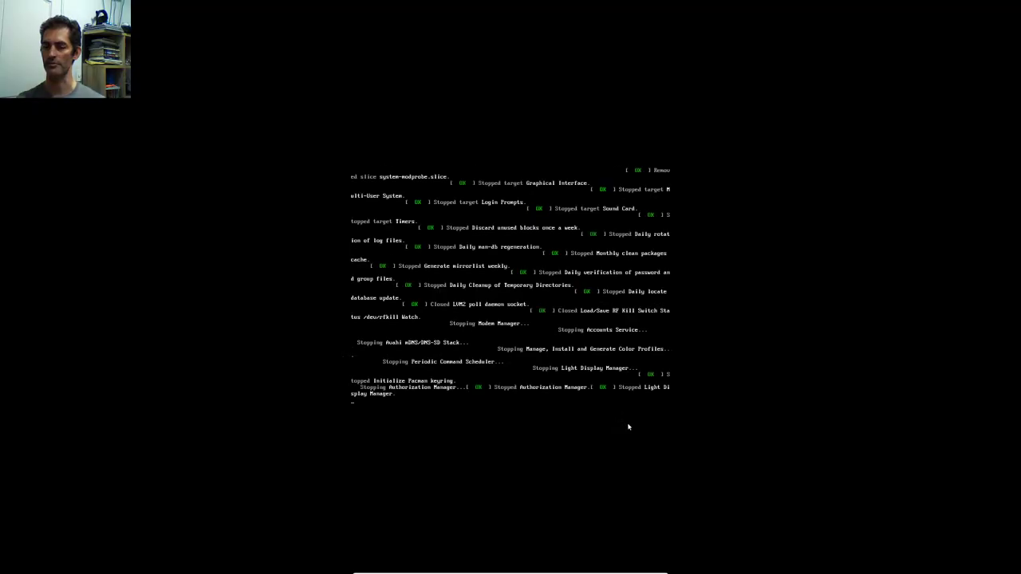
# Step: Take the Manjaro Xfce 21 virtual machine out of full screen and close it by powering off the machine
pyautogui.hotkey('ctrl', 'f')
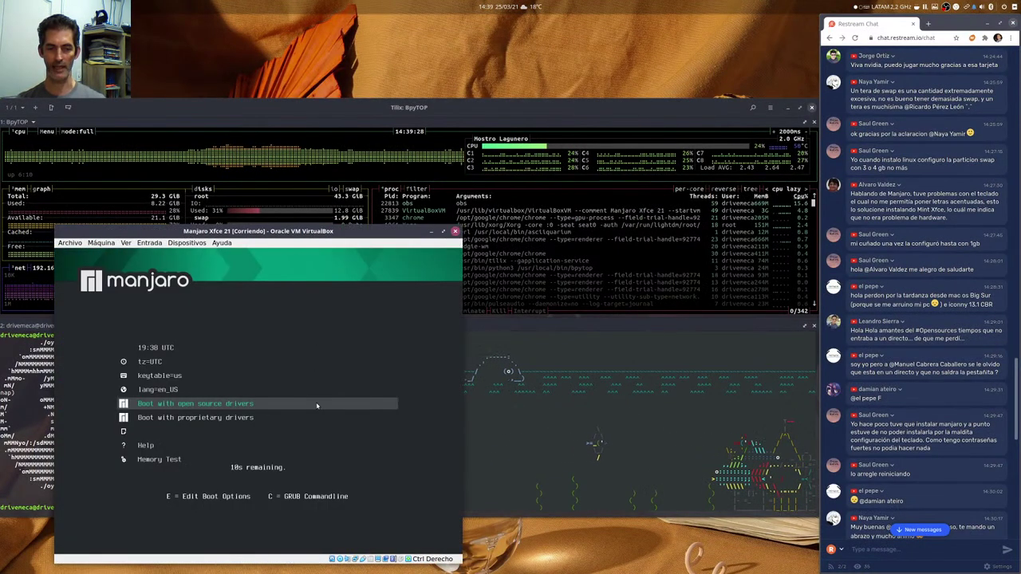
pyautogui.press('Down')
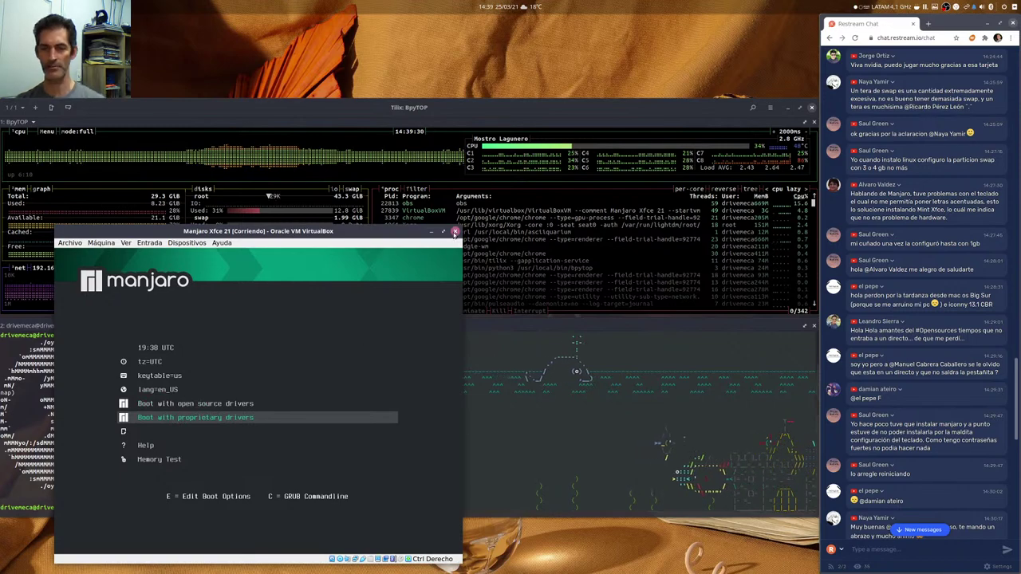
pyautogui.hotkey('ctrl', 'q')
pyautogui.click(214, 396)
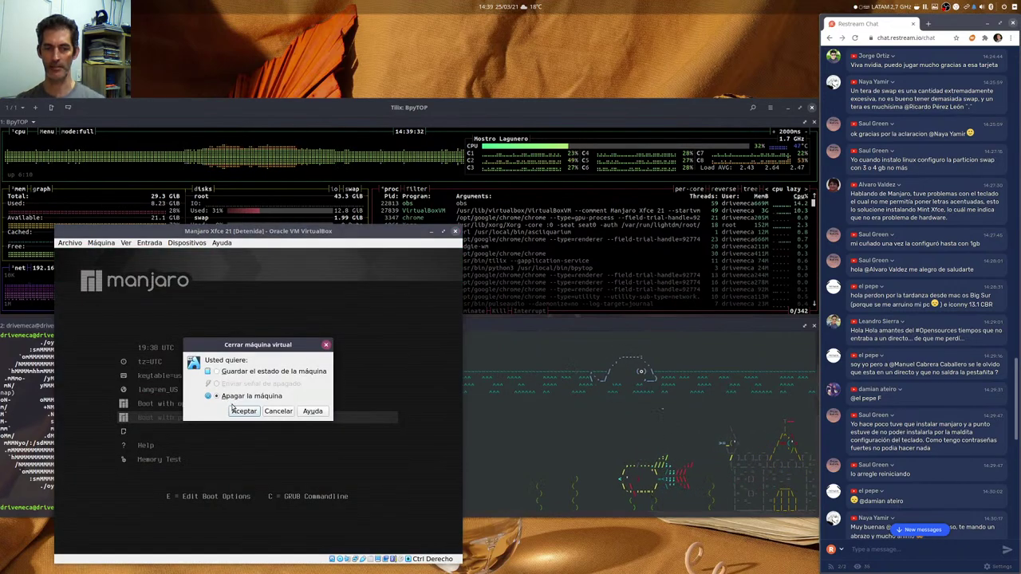
pyautogui.click(244, 410)
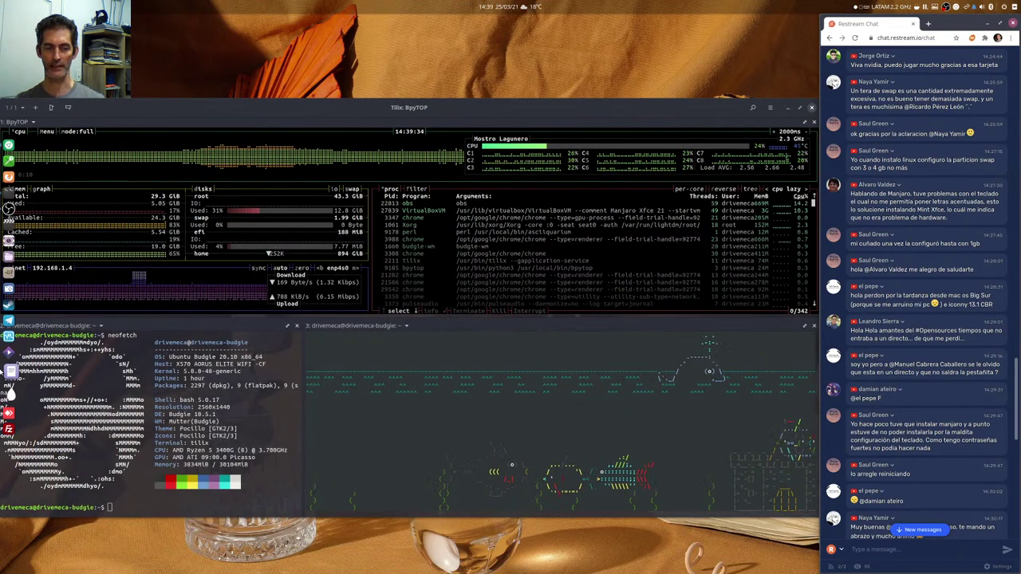
# Step: Remove the Manjaro ISO from the Manjaro Xfce 21 machine's virtual optical drive in the VirtualBox manager's storage settings
pyautogui.click(10, 342)
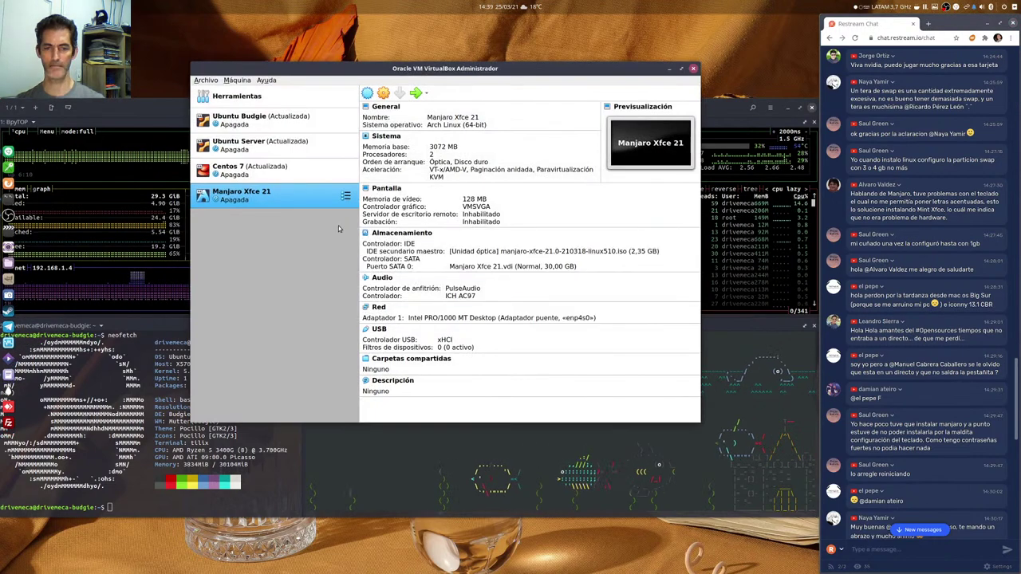
pyautogui.click(401, 233)
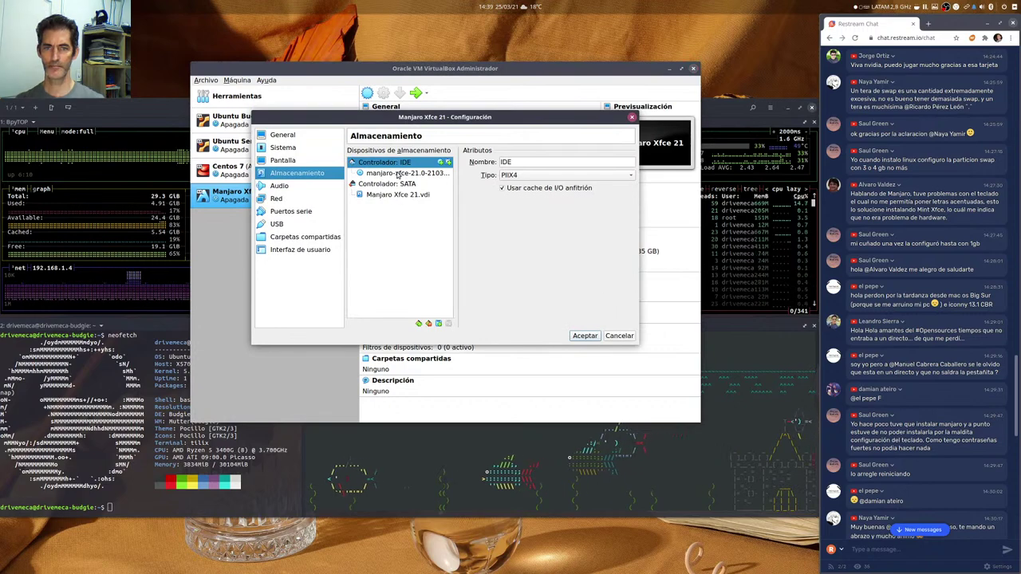
pyautogui.click(398, 173)
pyautogui.click(630, 162)
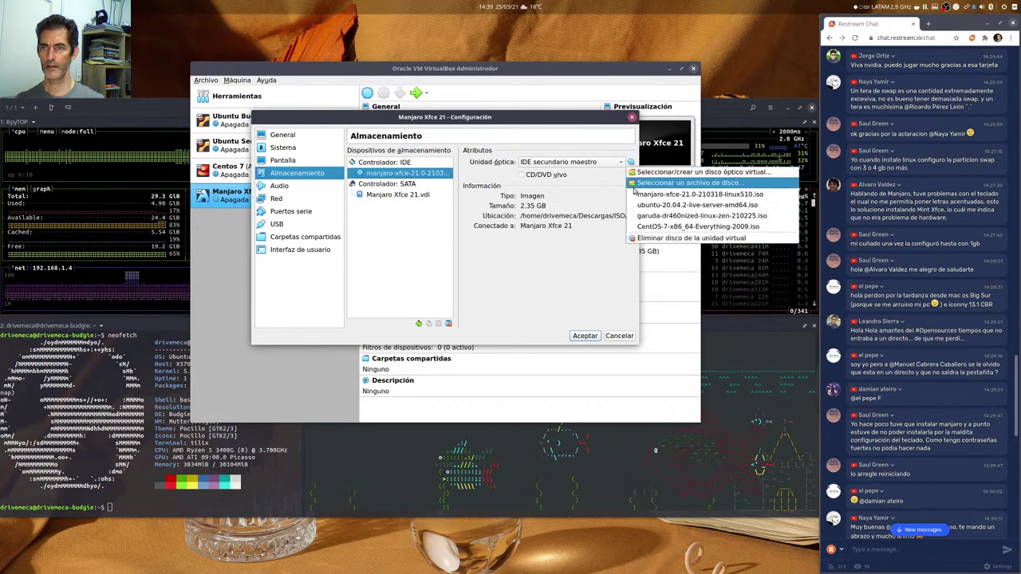
pyautogui.click(637, 238)
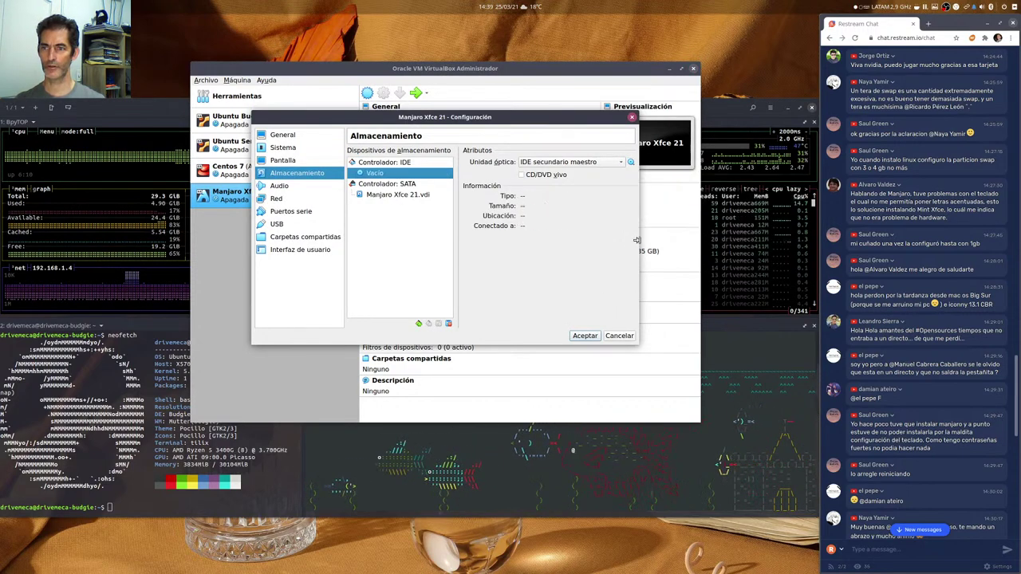
pyautogui.click(585, 335)
# Step: Boot the Manjaro Xfce 21 virtual machine in full screen and log in with the user account's password
pyautogui.click(416, 93)
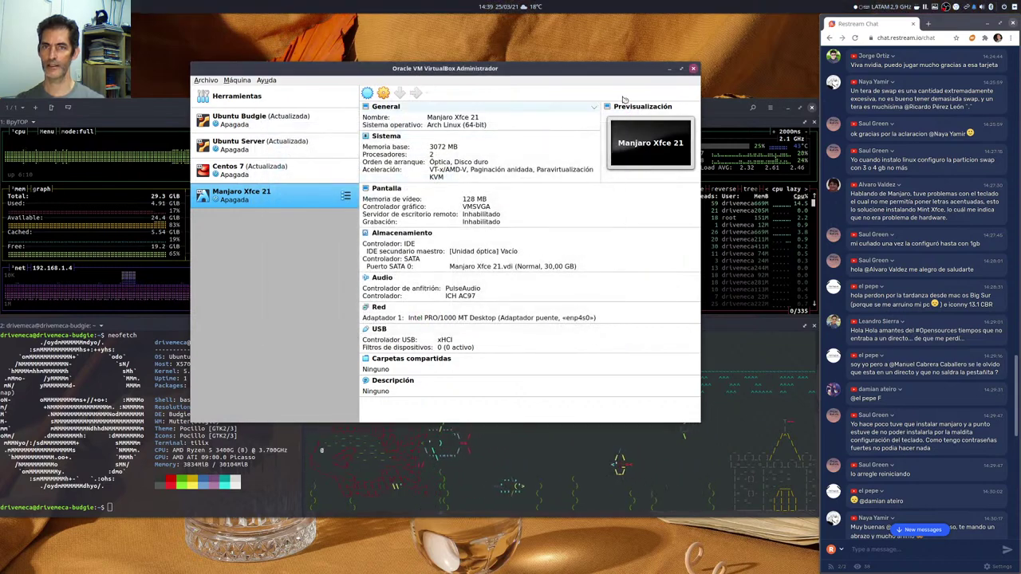
pyautogui.click(669, 71)
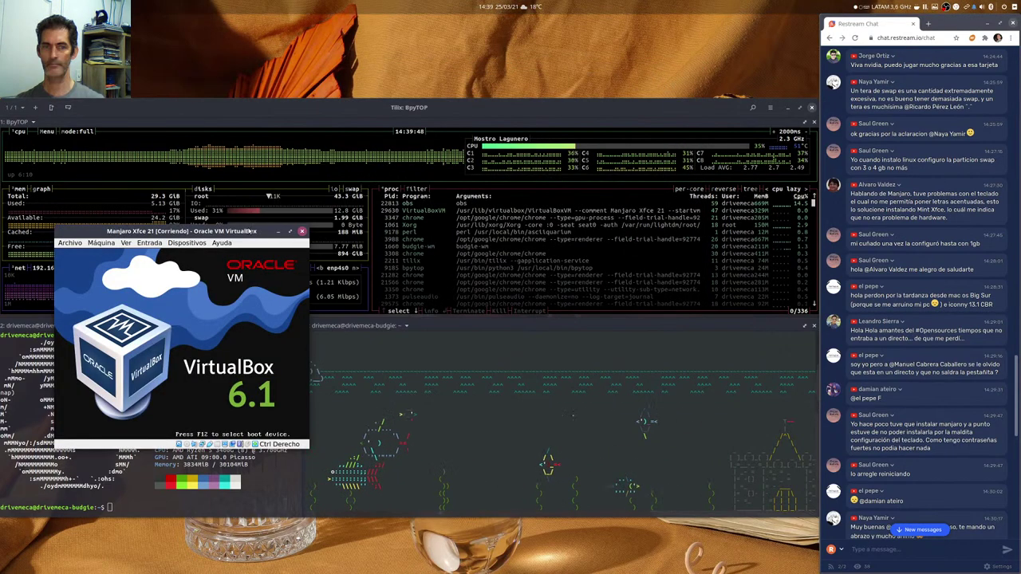
pyautogui.hotkey('ctrl', 'f')
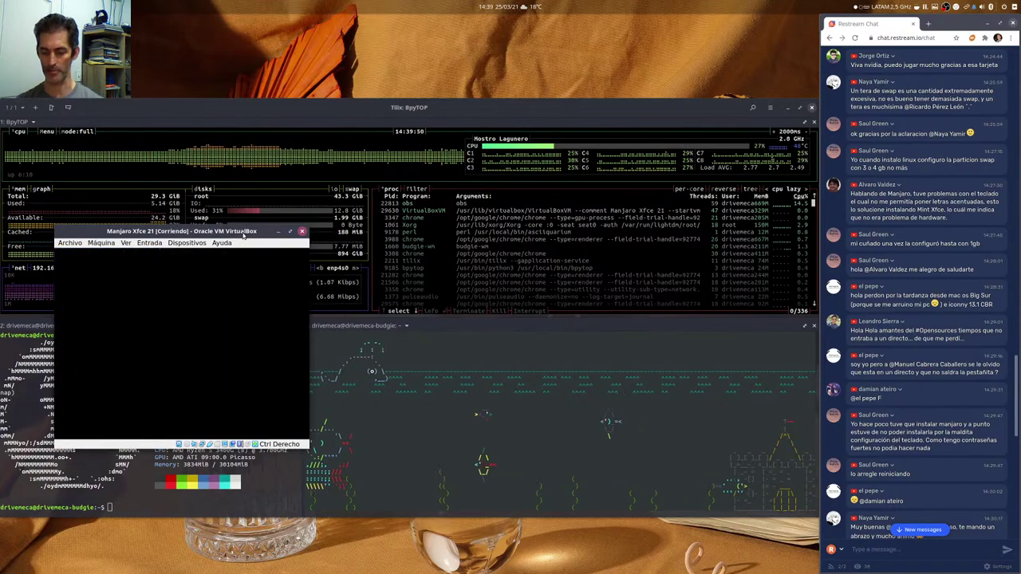
pyautogui.press('Return')
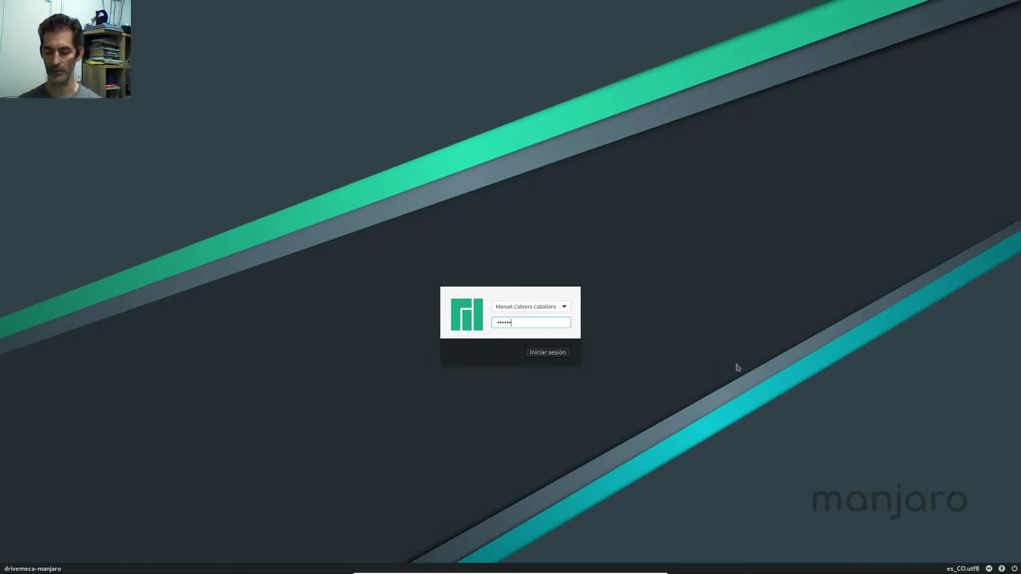
pyautogui.press('Return')
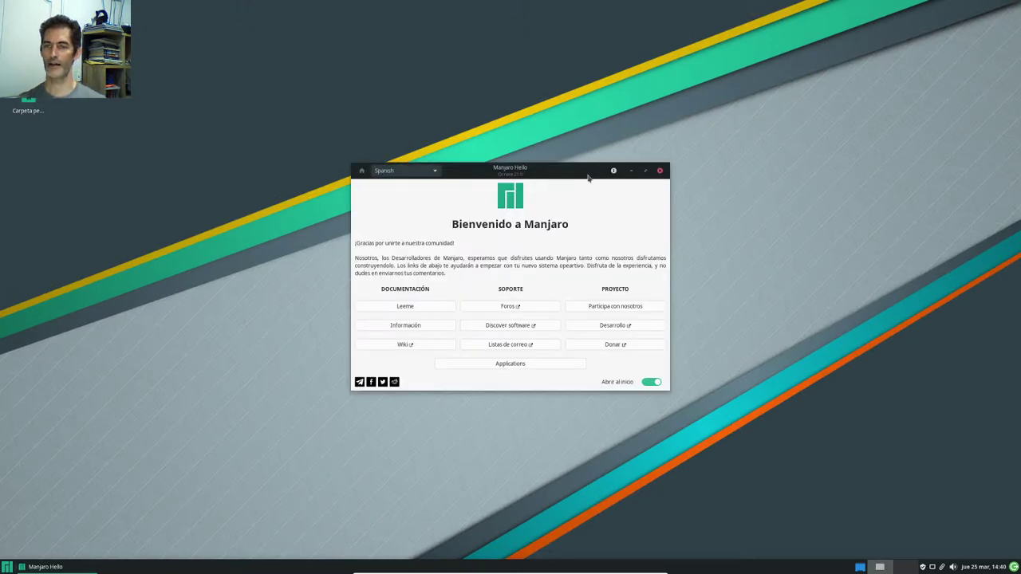
# Step: Reposition the Manjaro Hello window slightly and disable its Abrir al inicio option
pyautogui.moveTo(583, 172); pyautogui.dragTo(606, 170)
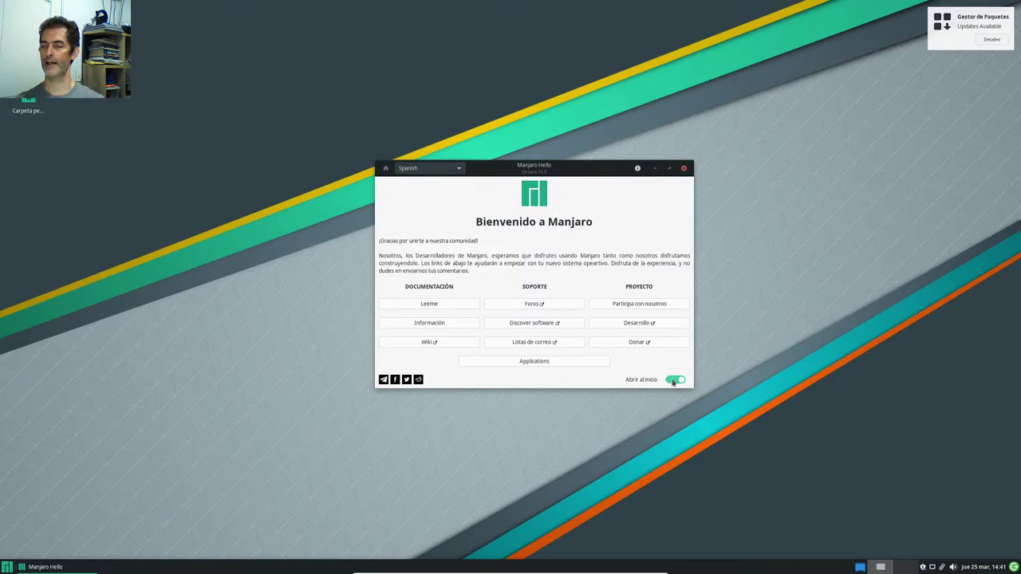
pyautogui.click(675, 381)
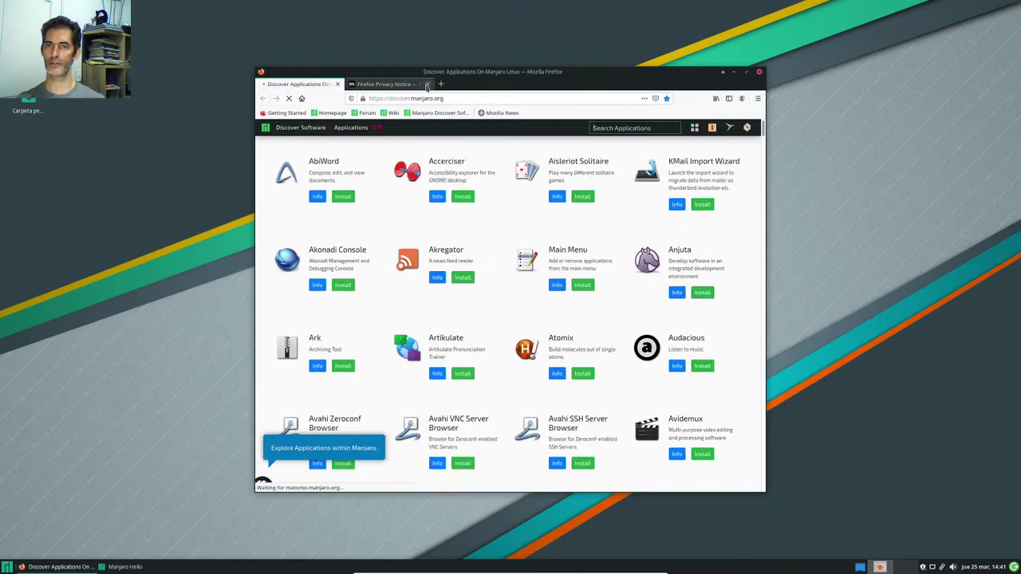
# Step: Open Discover software from Manjaro Hello, close the Firefox privacy notice, and browse the application catalogue through to Akregator's information page
pyautogui.click(427, 85)
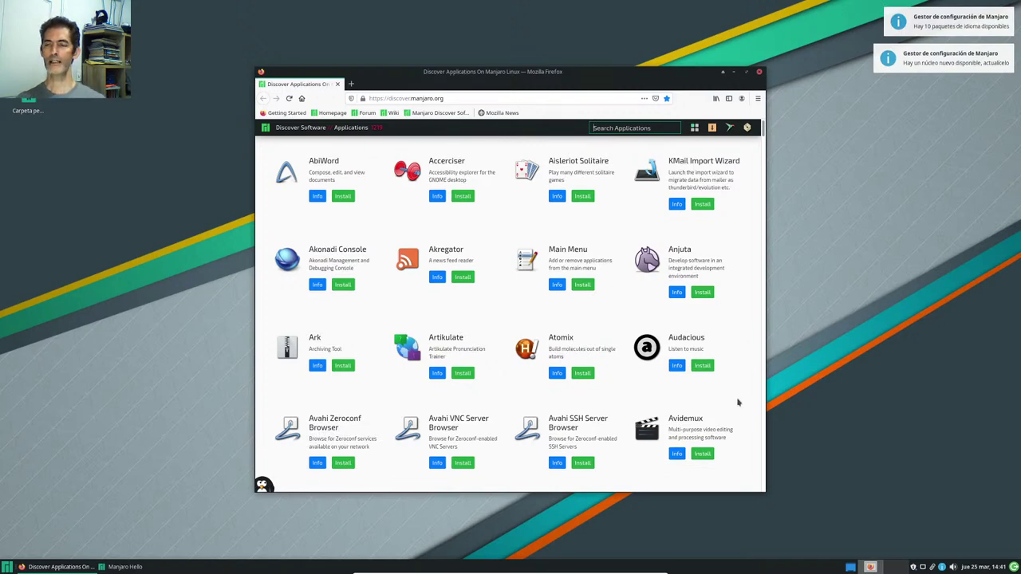
pyautogui.scroll(-3, 747, 343)
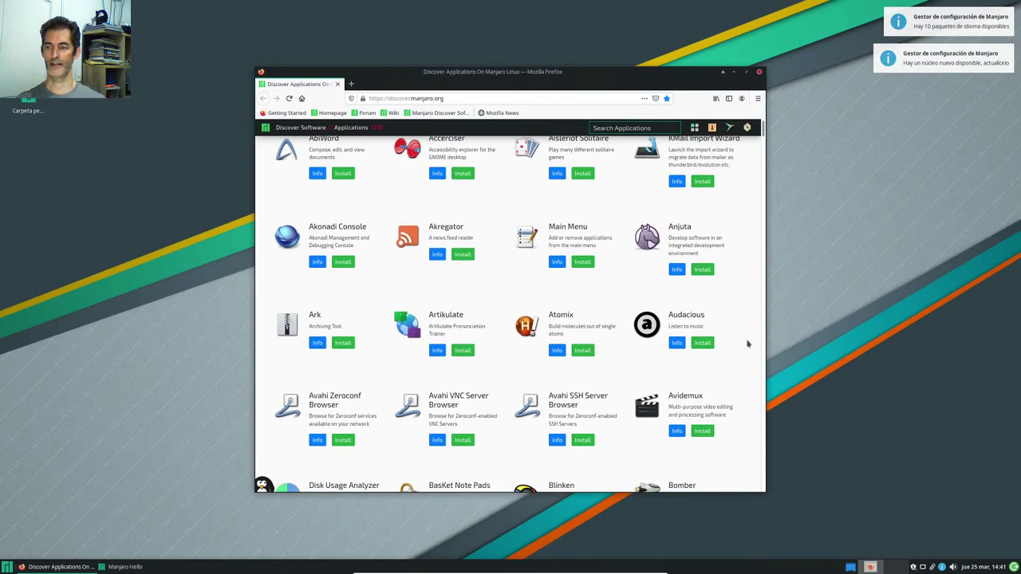
pyautogui.scroll(3, 747, 343)
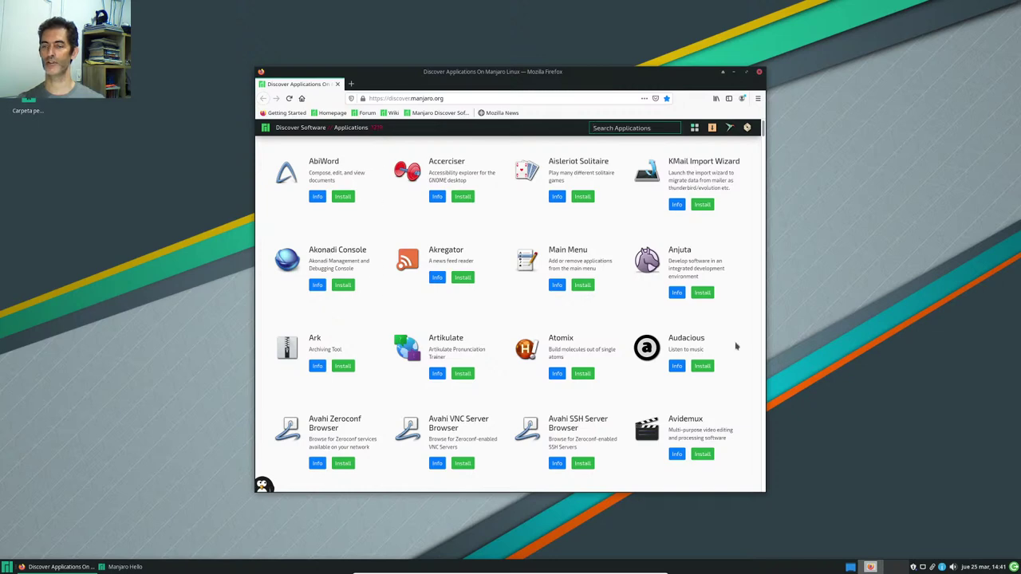
pyautogui.scroll(-2, 758, 337)
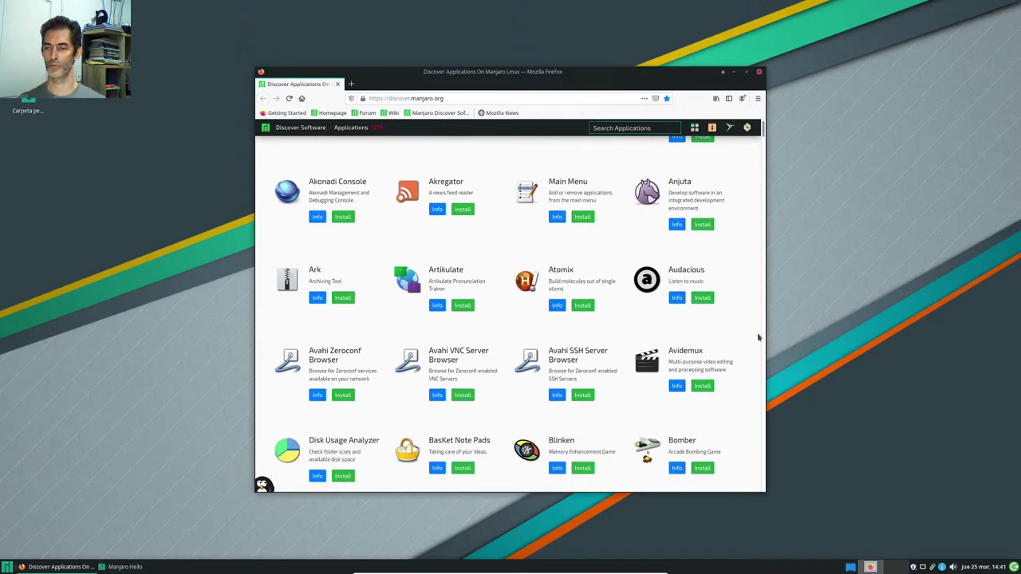
pyautogui.scroll(2, 758, 337)
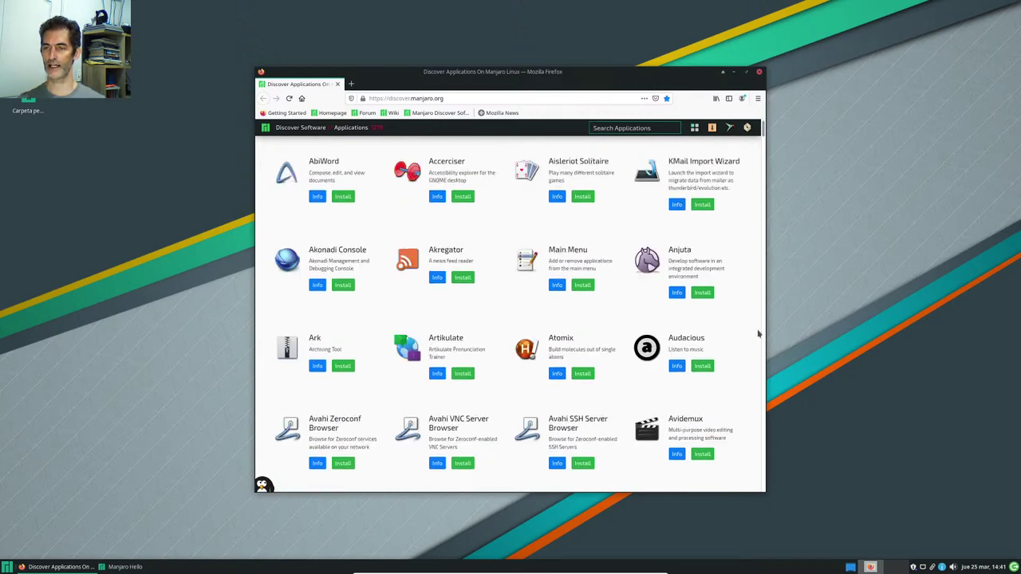
pyautogui.click(344, 198)
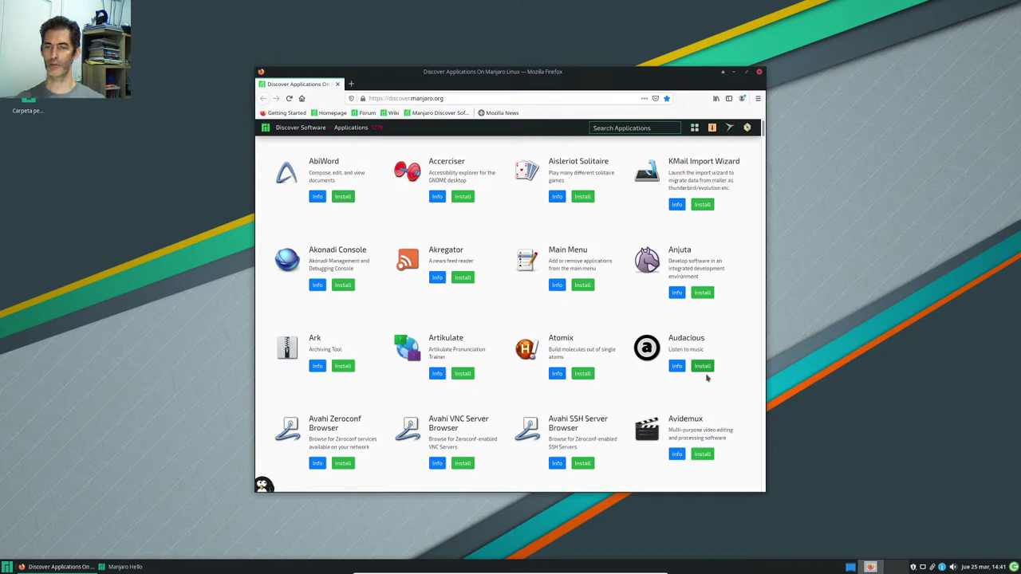
pyautogui.scroll(-1, 751, 360)
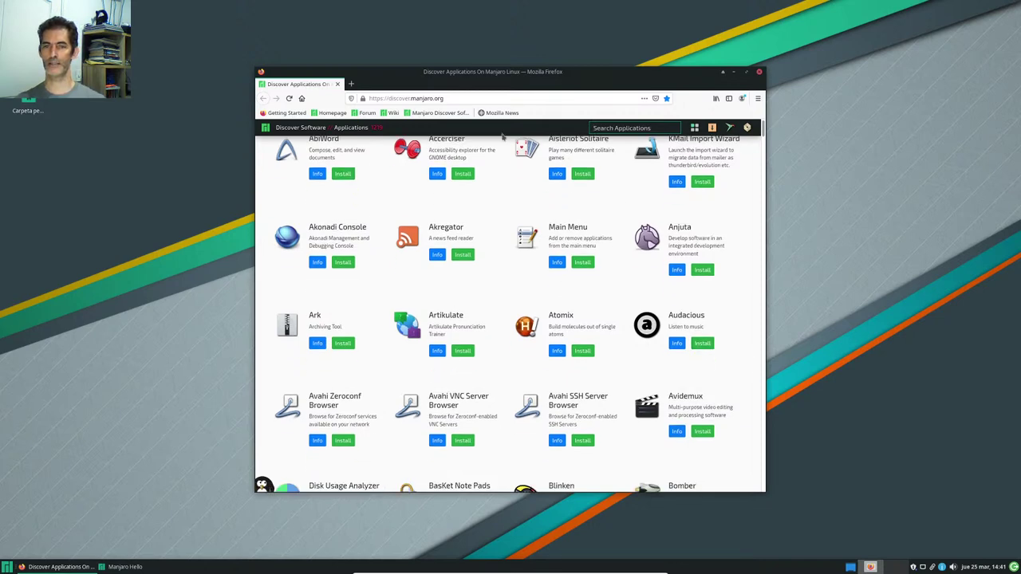
pyautogui.click(438, 254)
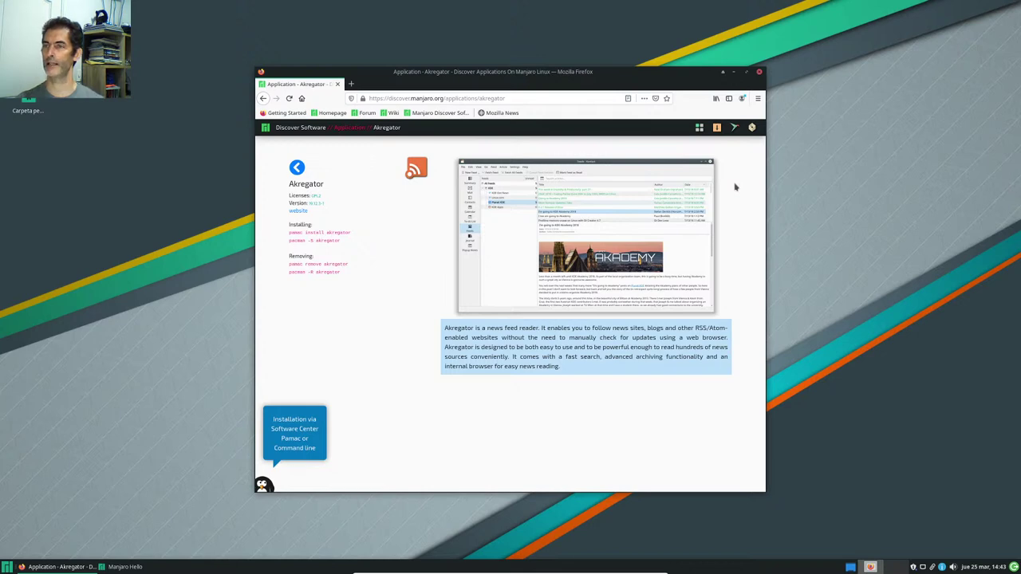
# Step: Browse the Packages catalogue on the Manjaro Discover site and close Firefox
pyautogui.click(717, 127)
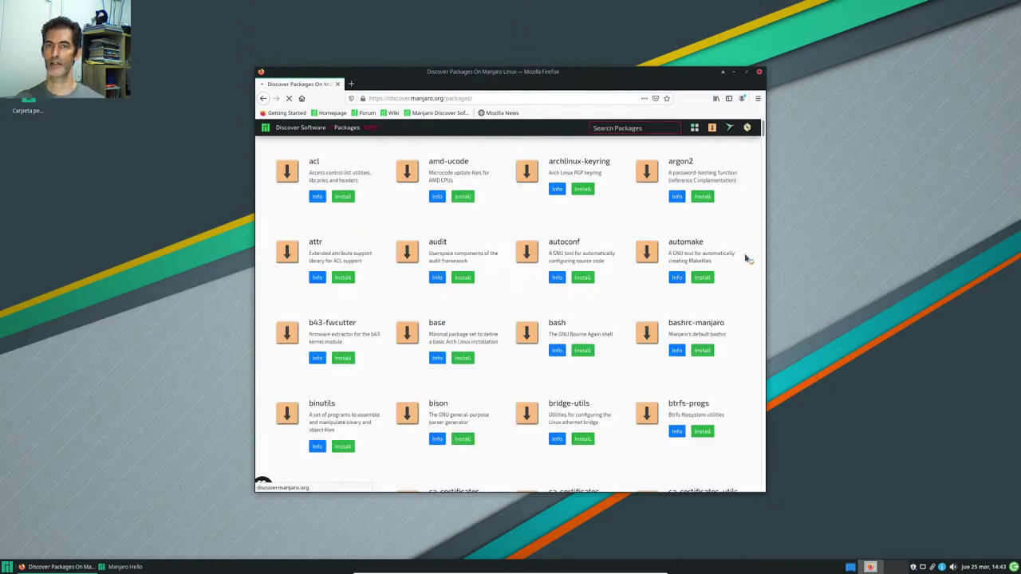
pyautogui.scroll(-2, 750, 314)
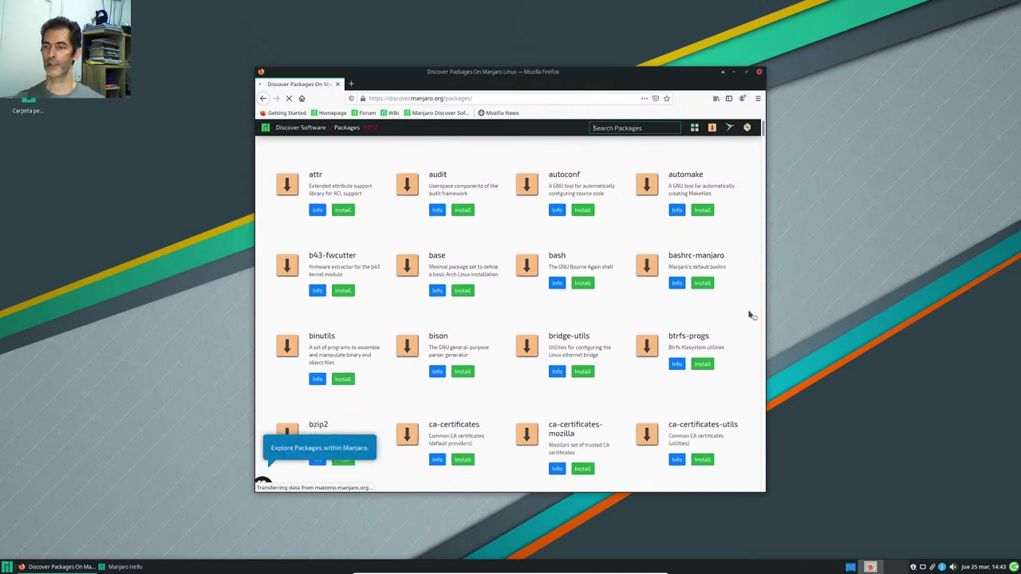
pyautogui.scroll(-6, 749, 313)
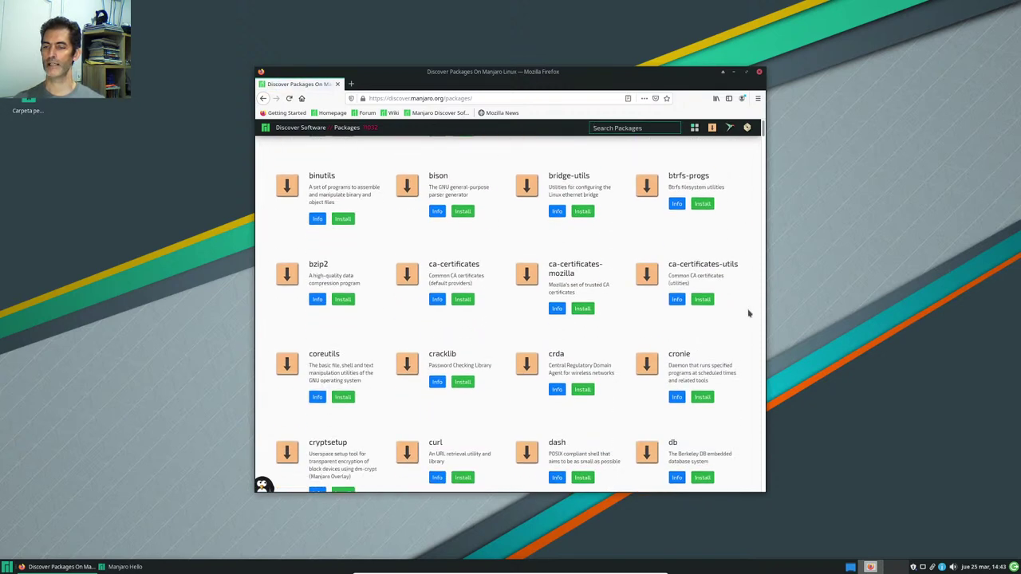
pyautogui.scroll(8, 750, 313)
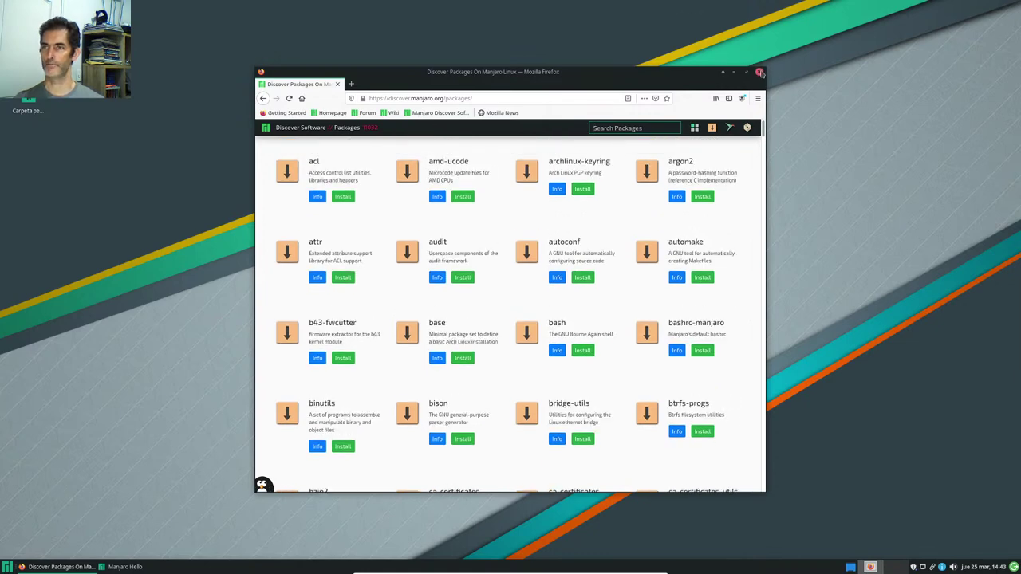
pyautogui.click(759, 73)
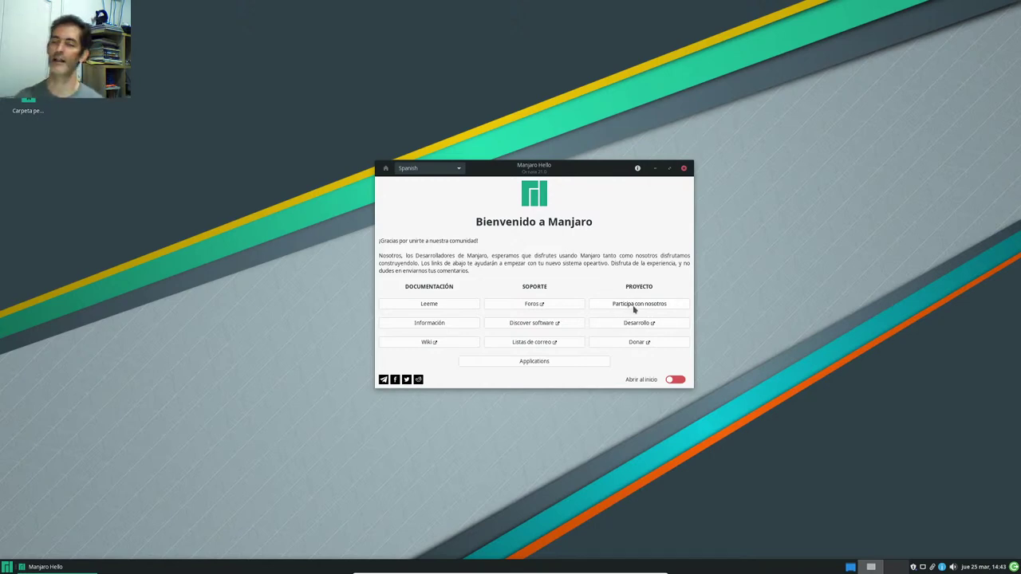
# Step: Open Manjaro's donation page from Manjaro Hello and read through the donation methods, use of funds and payment information
pyautogui.click(630, 343)
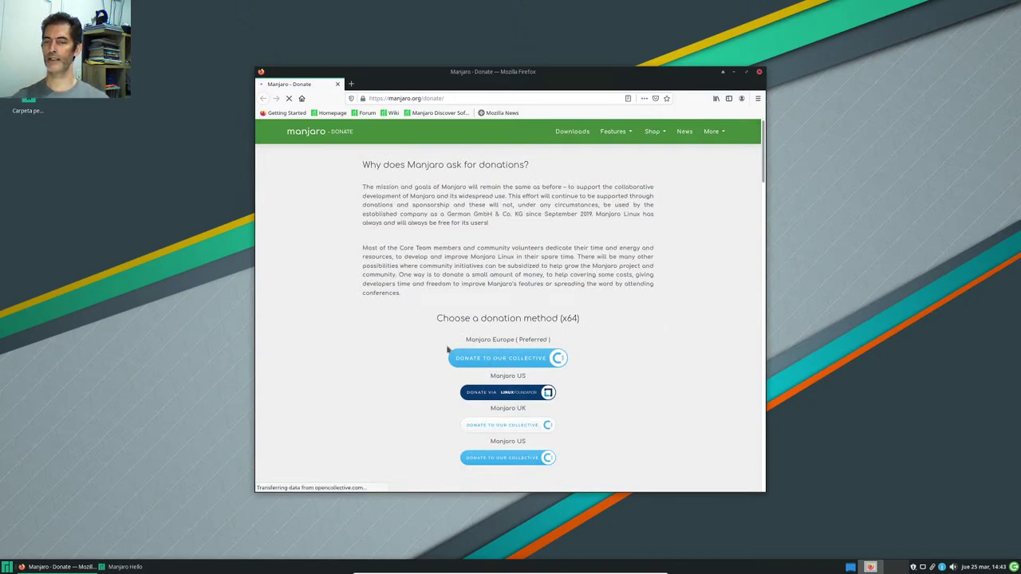
pyautogui.scroll(-2, 749, 367)
pyautogui.scroll(-3, 746, 363)
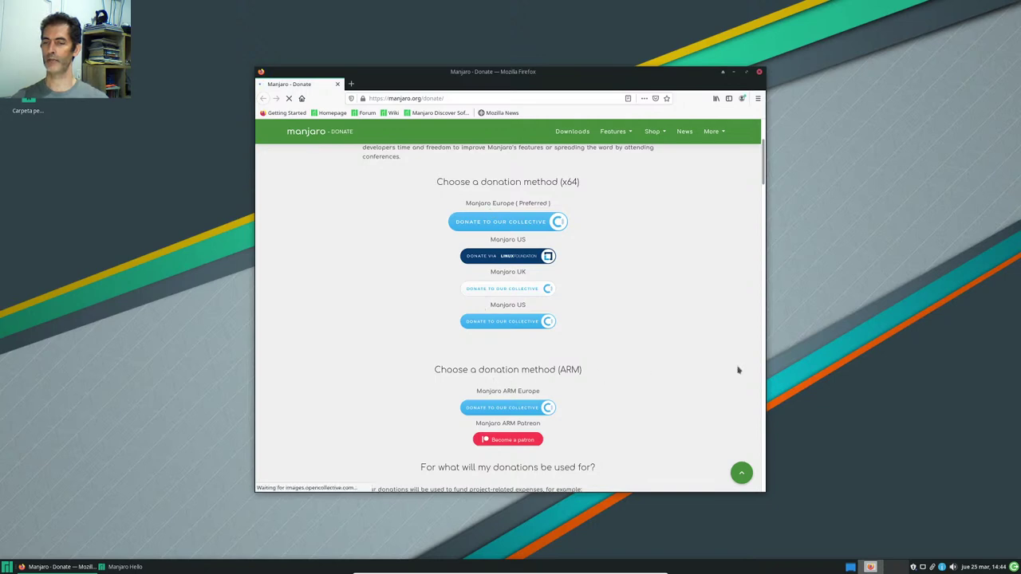
pyautogui.scroll(-10, 702, 366)
pyautogui.scroll(-2, 702, 363)
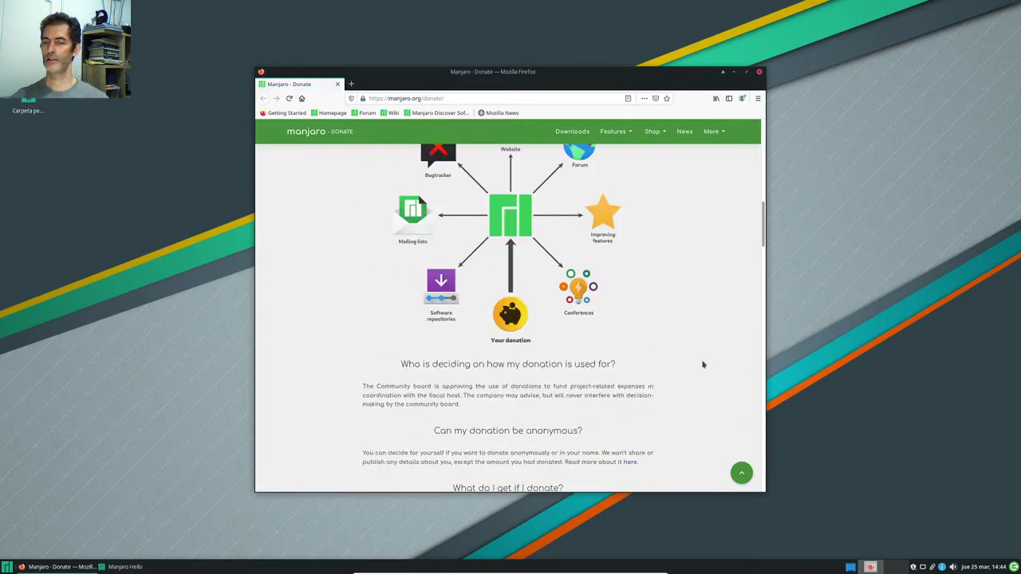
pyautogui.scroll(2, 702, 363)
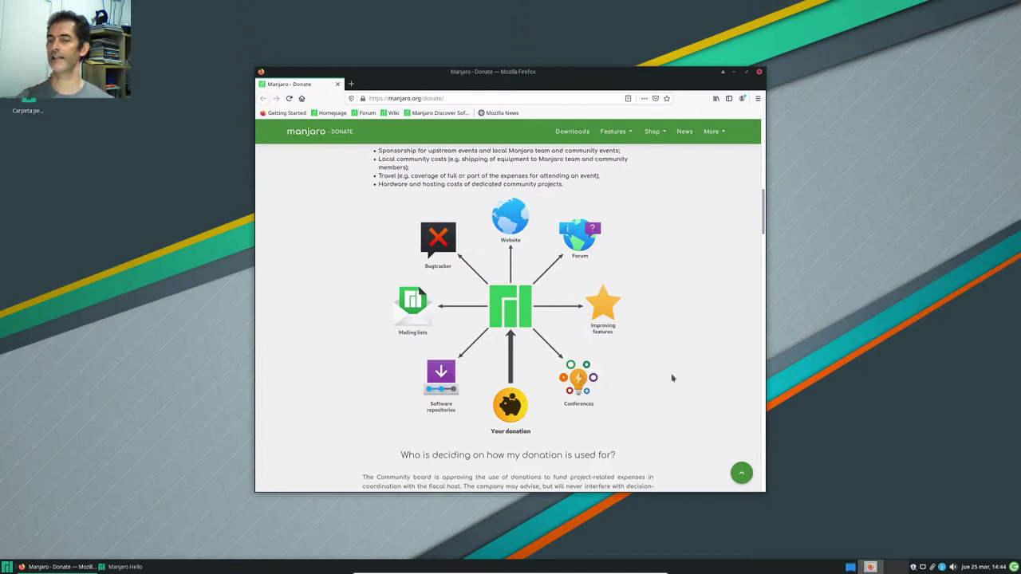
pyautogui.scroll(-5, 669, 378)
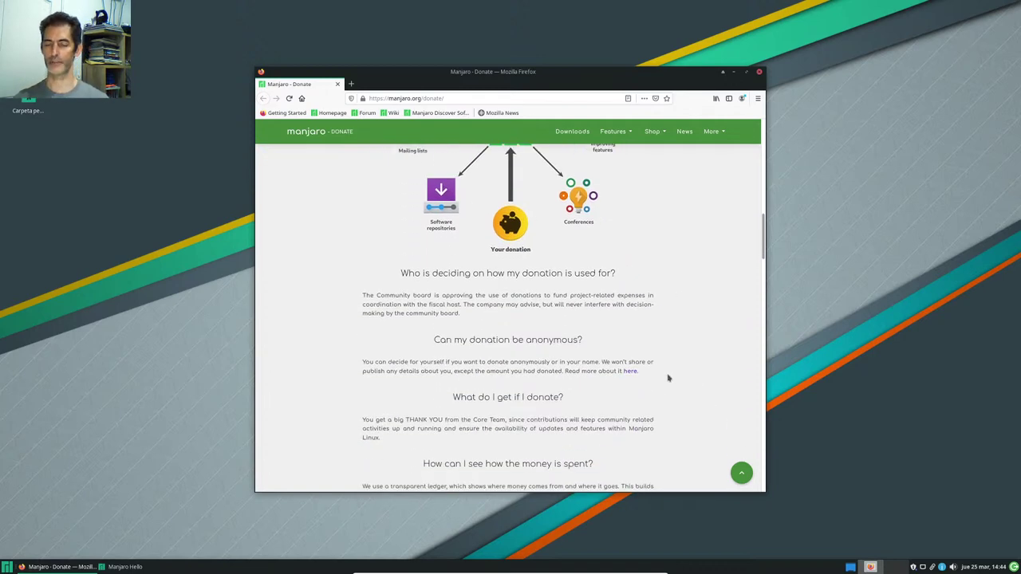
pyautogui.scroll(-4, 668, 378)
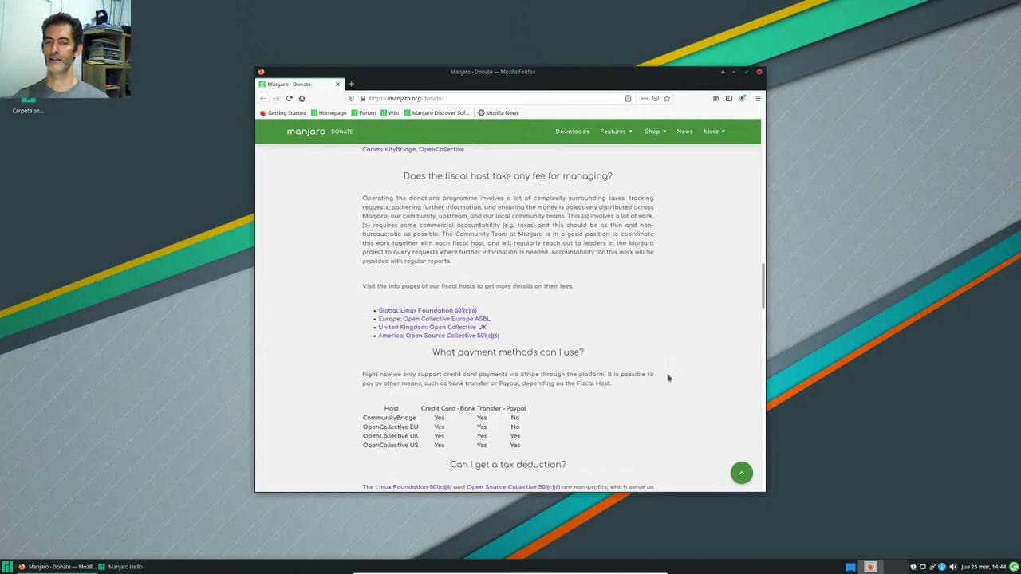
pyautogui.scroll(-4, 728, 360)
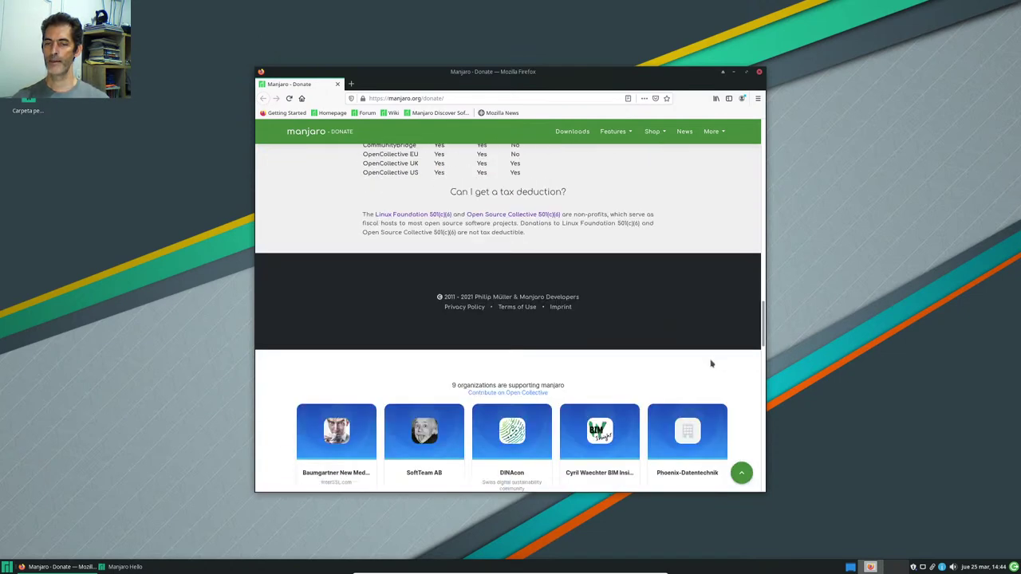
# Step: Look through the lists of organizations and individuals supporting Manjaro on the donation page
pyautogui.scroll(-4, 712, 363)
pyautogui.scroll(-15, 727, 361)
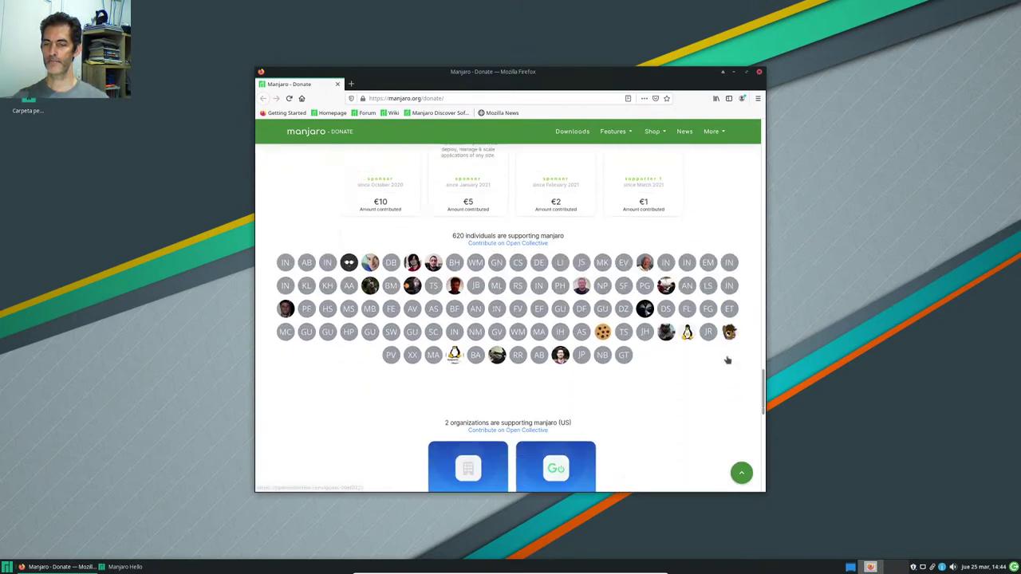
pyautogui.scroll(-3, 727, 360)
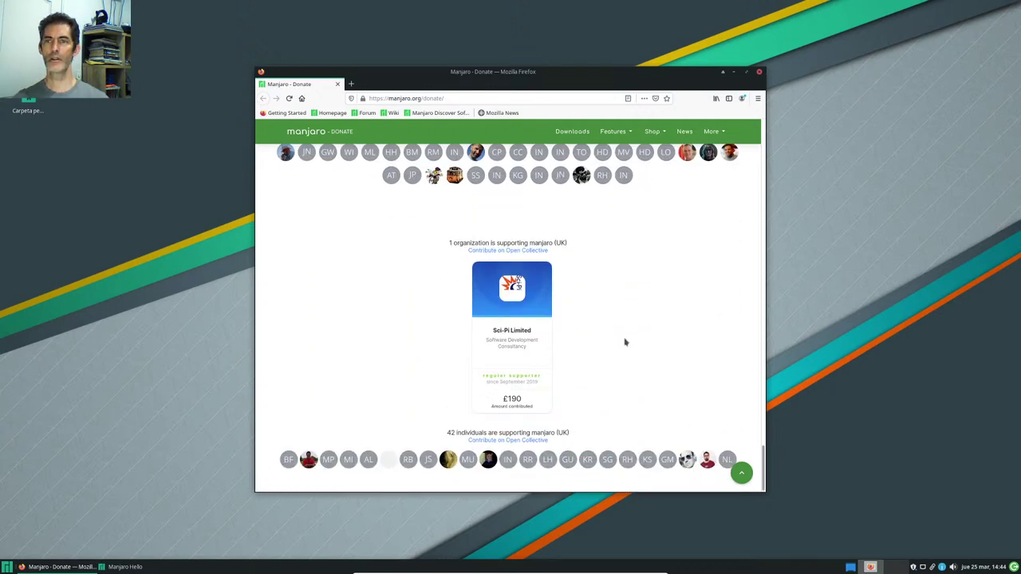
pyautogui.scroll(2, 738, 359)
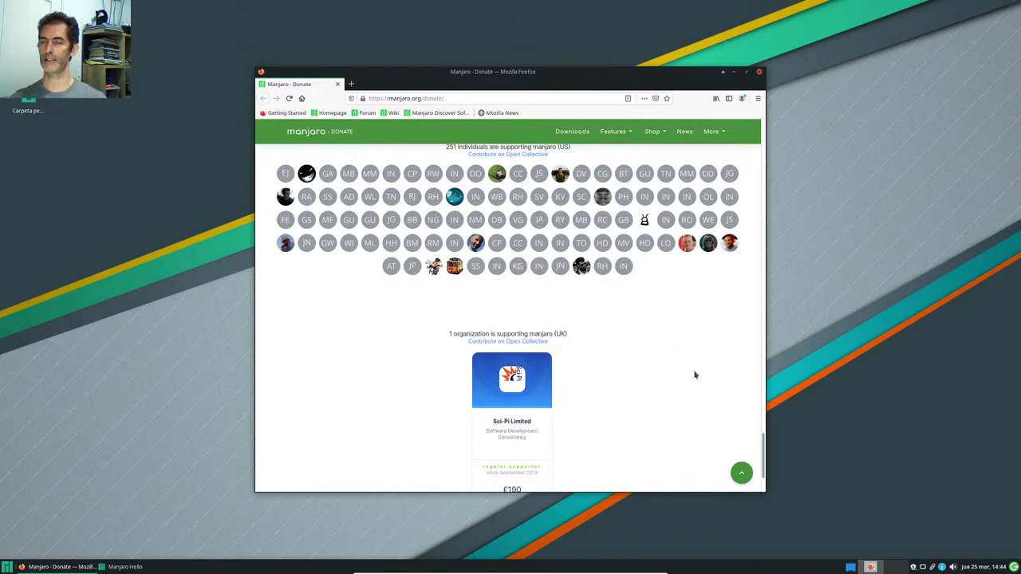
pyautogui.scroll(1, 695, 372)
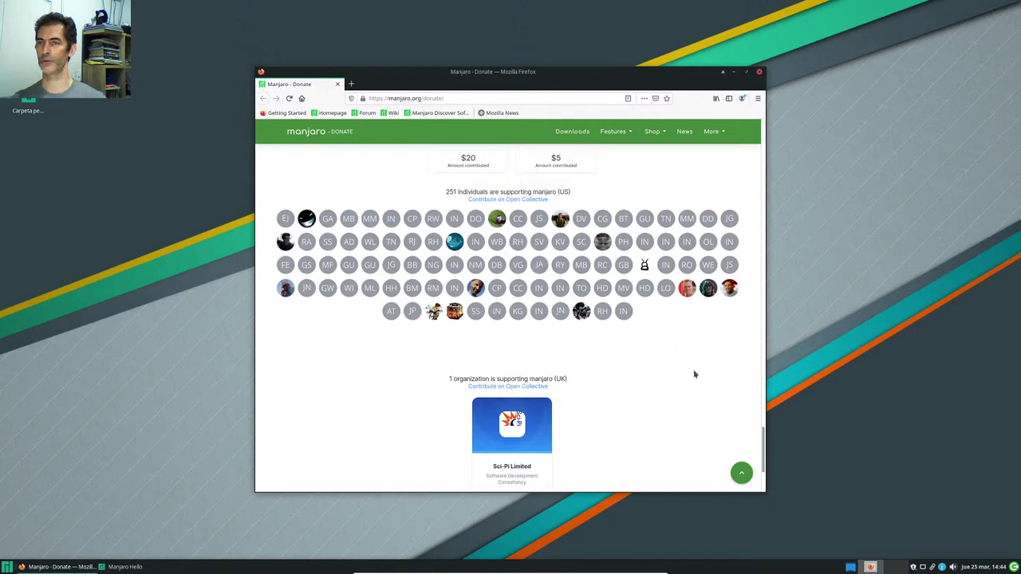
# Step: Open the Merch & Accessories (US) shop from the Manjaro site and accept its cookie notice
pyautogui.click(658, 134)
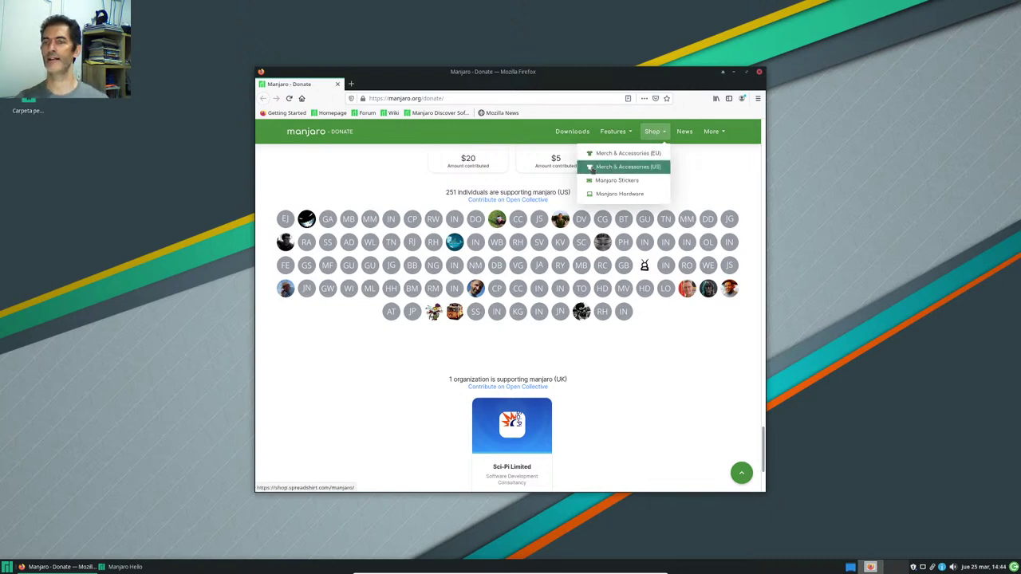
pyautogui.click(640, 169)
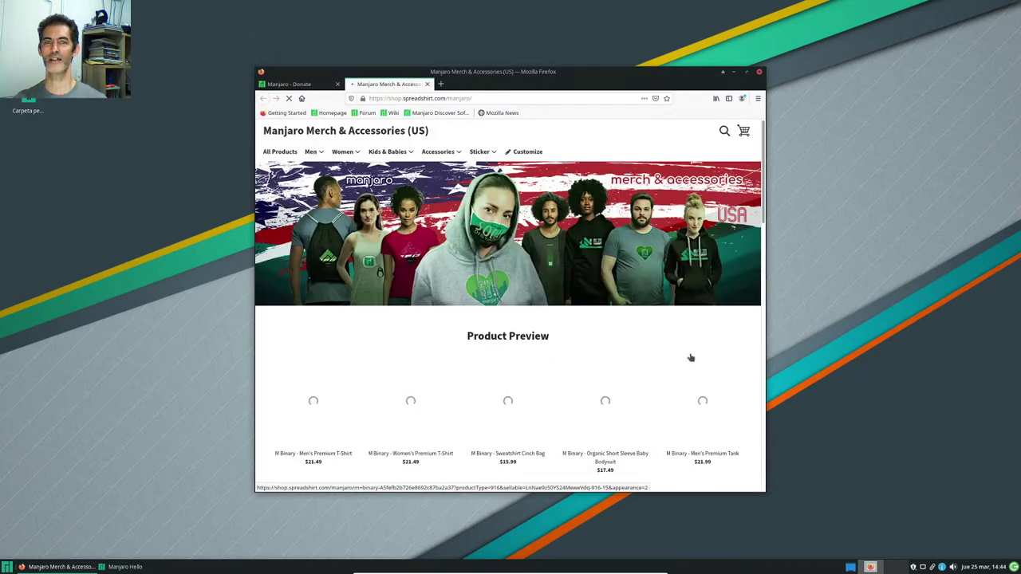
pyautogui.scroll(-2, 742, 335)
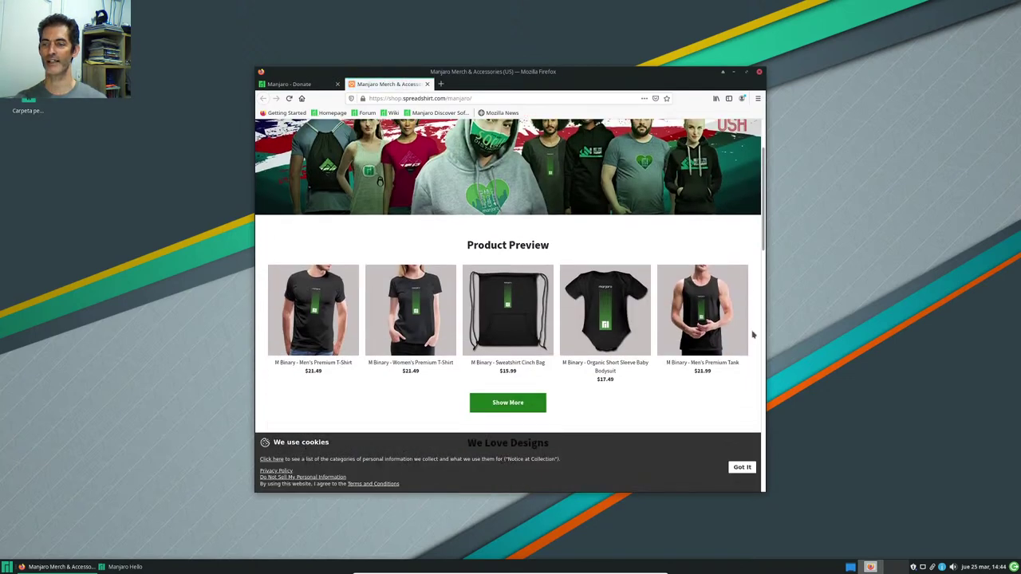
pyautogui.click(741, 468)
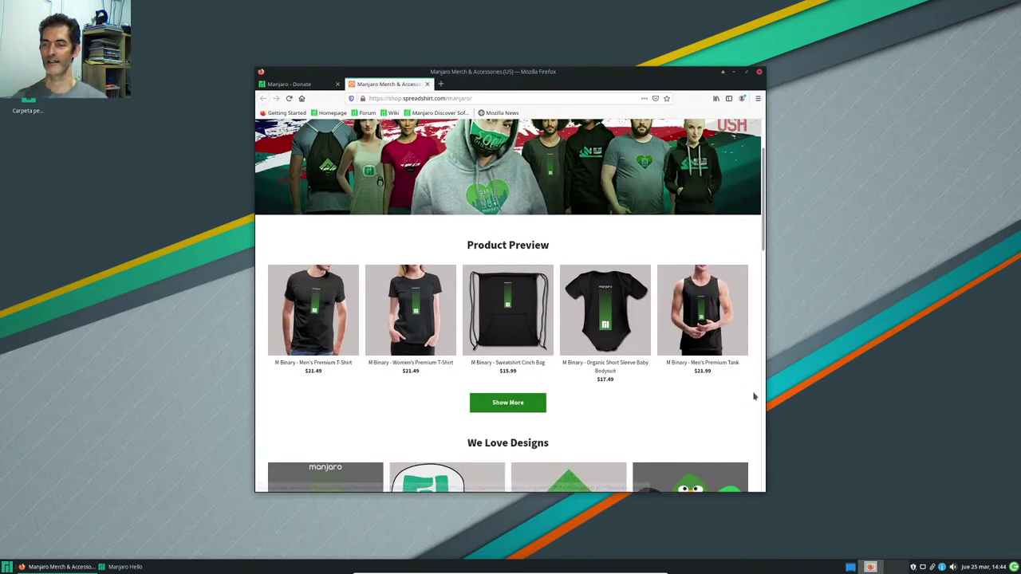
# Step: Browse the US shop's Product Preview, We Love Designs and Create your own thing sections
pyautogui.scroll(-2, 753, 395)
pyautogui.scroll(-7, 749, 386)
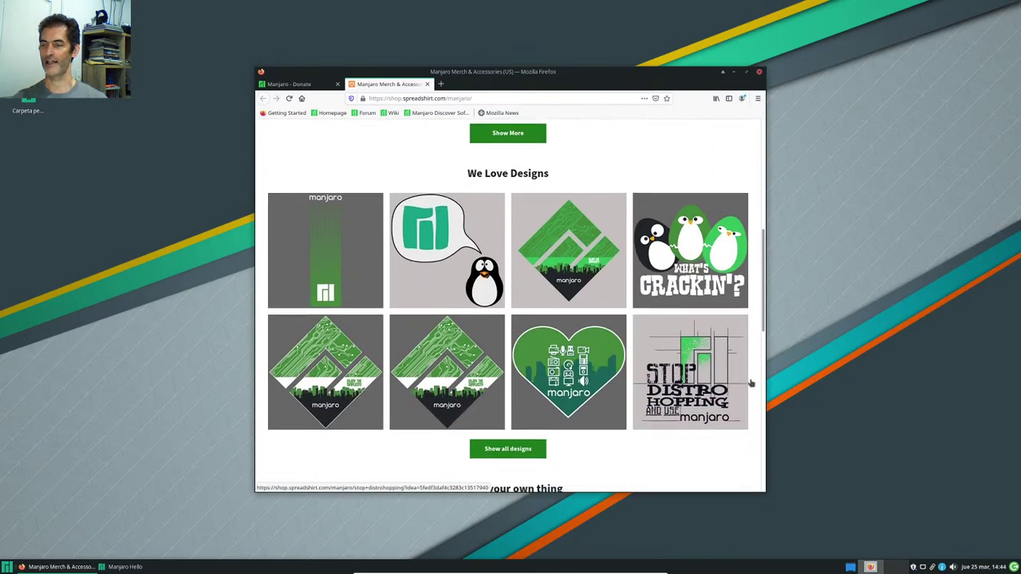
pyautogui.scroll(-6, 751, 384)
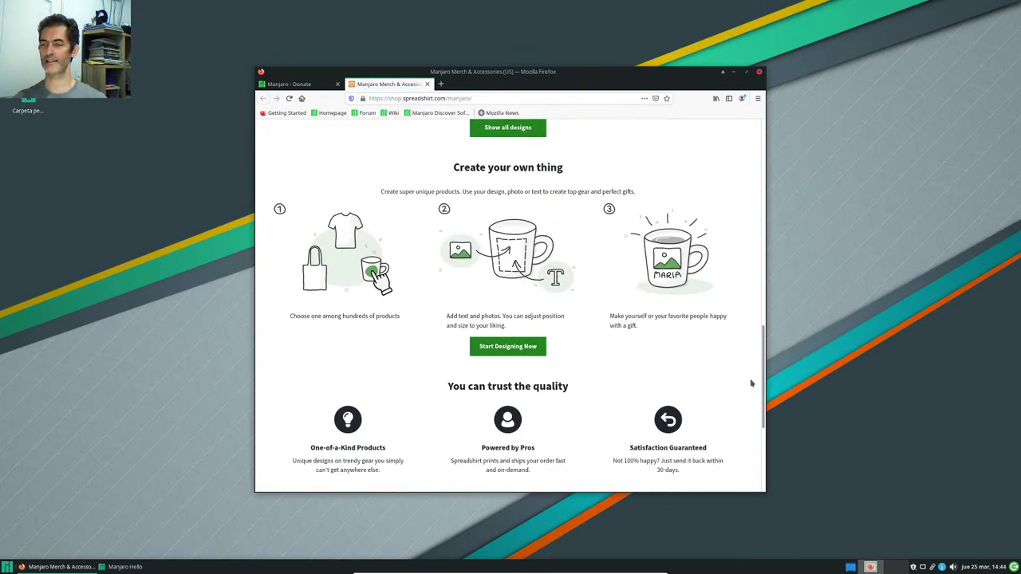
pyautogui.scroll(-2, 750, 384)
pyautogui.scroll(7, 751, 383)
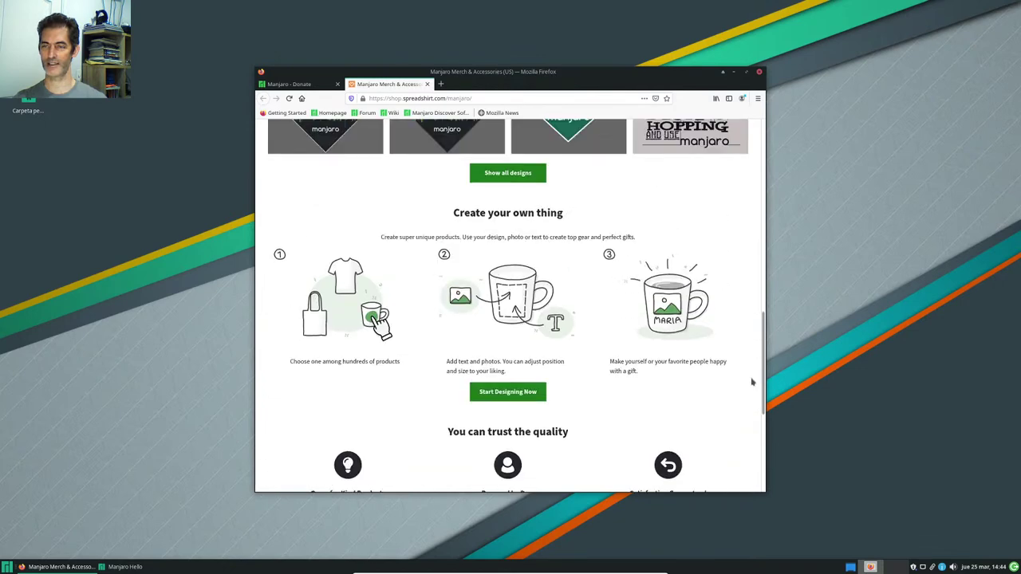
pyautogui.scroll(7, 752, 383)
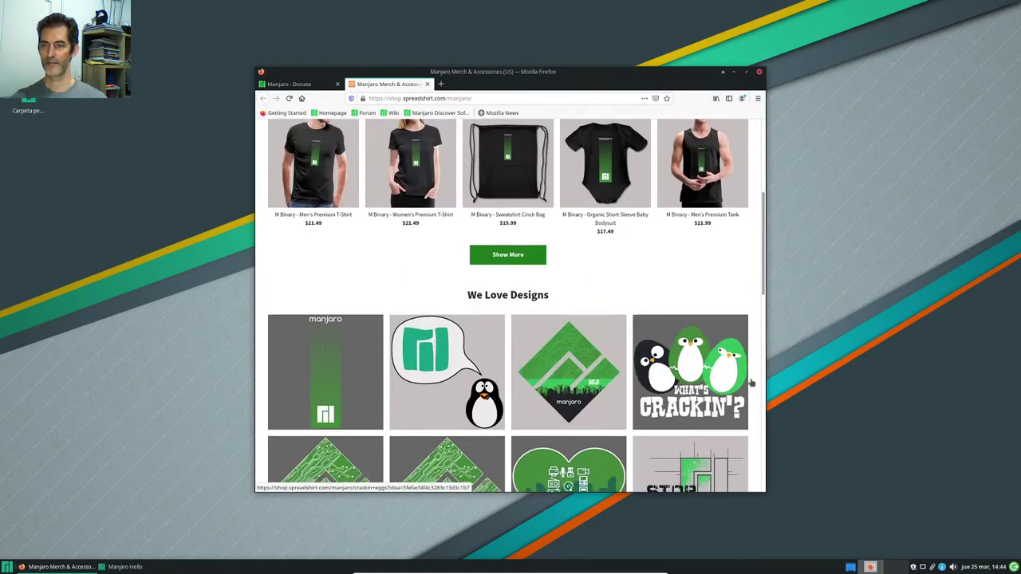
pyautogui.scroll(-2, 452, 315)
pyautogui.scroll(4, 452, 315)
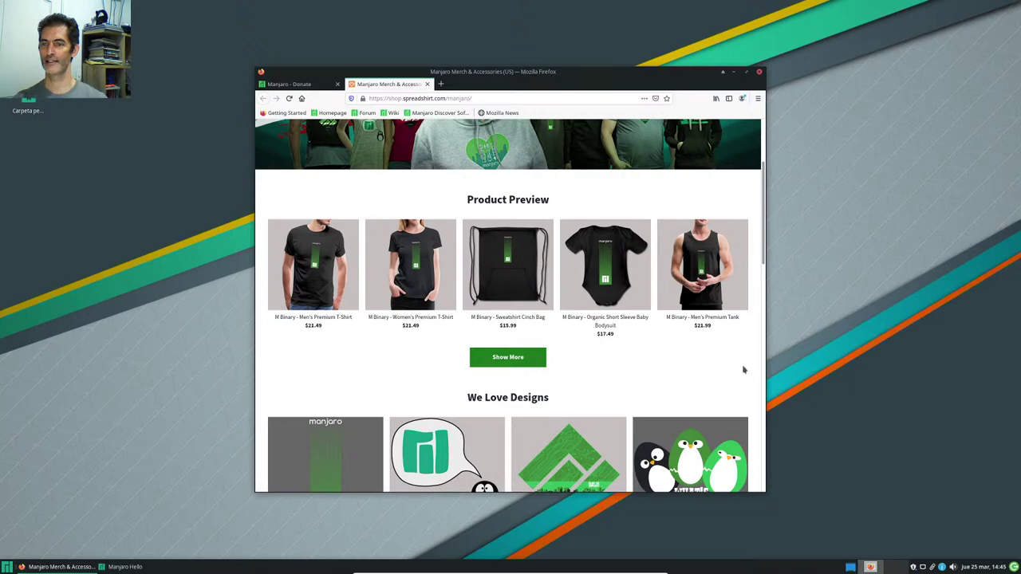
# Step: Examine the shop's product quality, service and contact sections down to the footer, and return to the start of the page
pyautogui.scroll(-3, 741, 366)
pyautogui.scroll(-10, 740, 361)
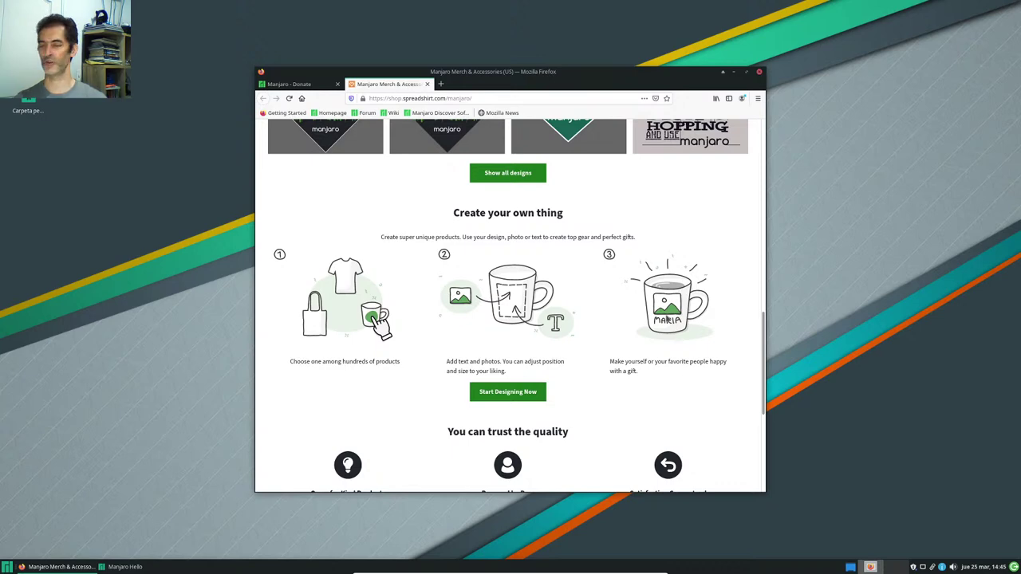
pyautogui.scroll(-2, 711, 407)
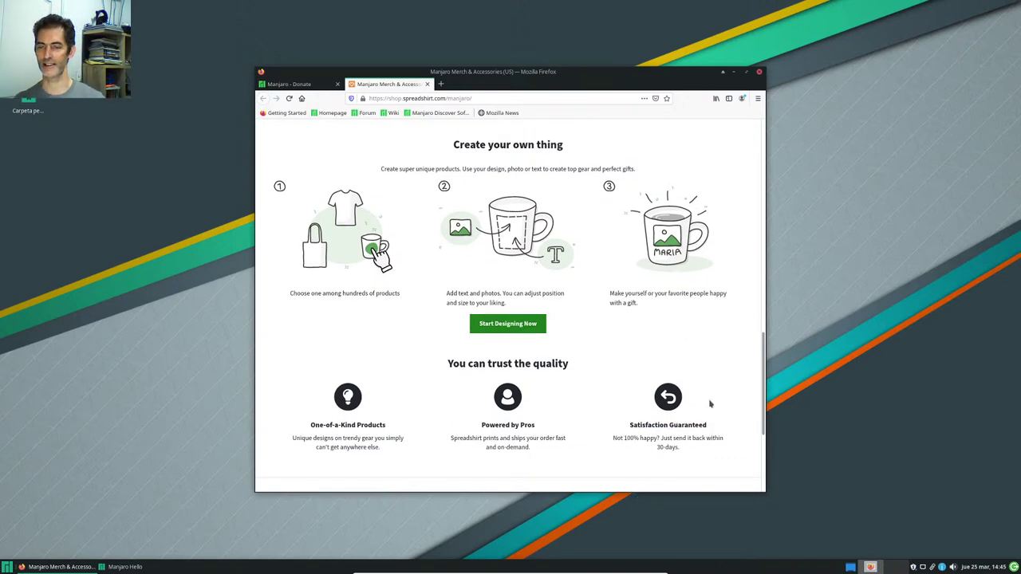
pyautogui.scroll(-5, 710, 404)
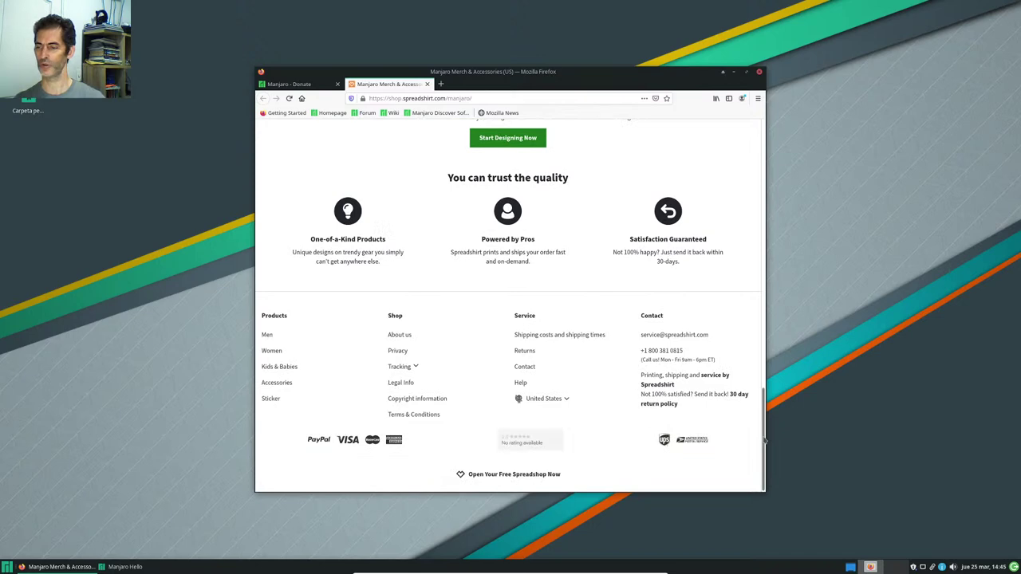
pyautogui.moveTo(764, 441); pyautogui.dragTo(773, 462)
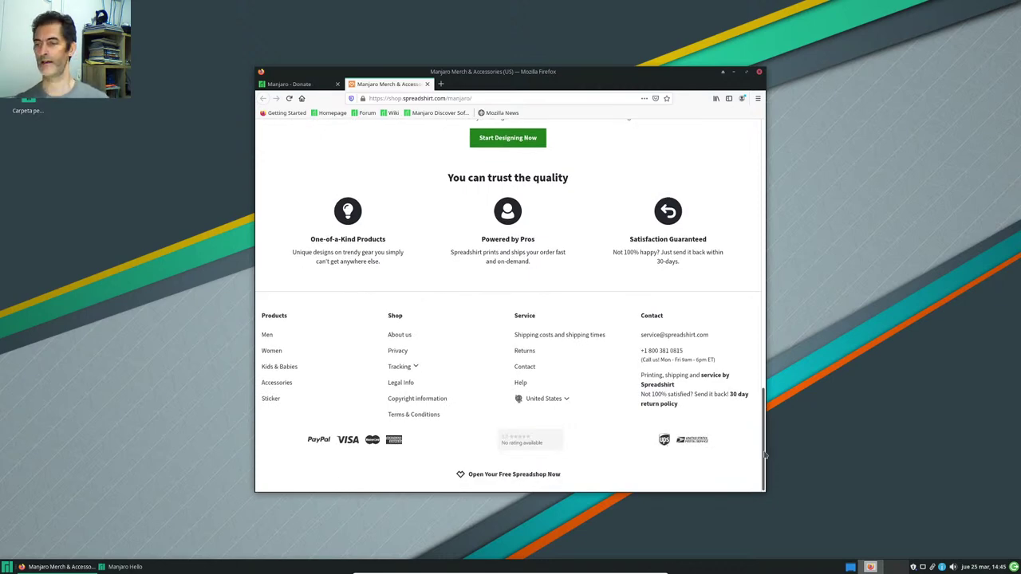
pyautogui.scroll(1, 766, 443)
pyautogui.moveTo(766, 431); pyautogui.dragTo(766, 453)
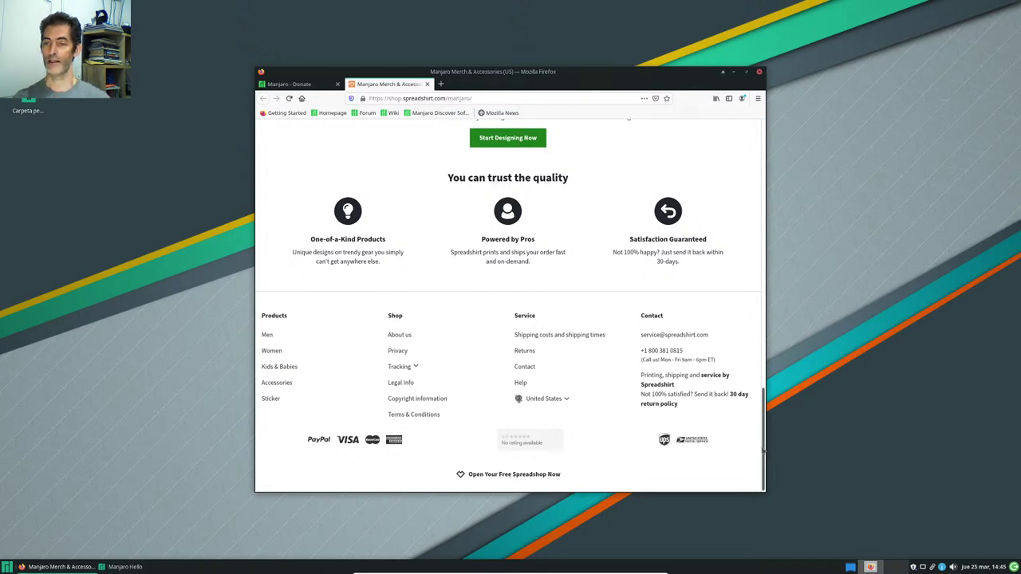
pyautogui.moveTo(763, 448); pyautogui.dragTo(750, 137)
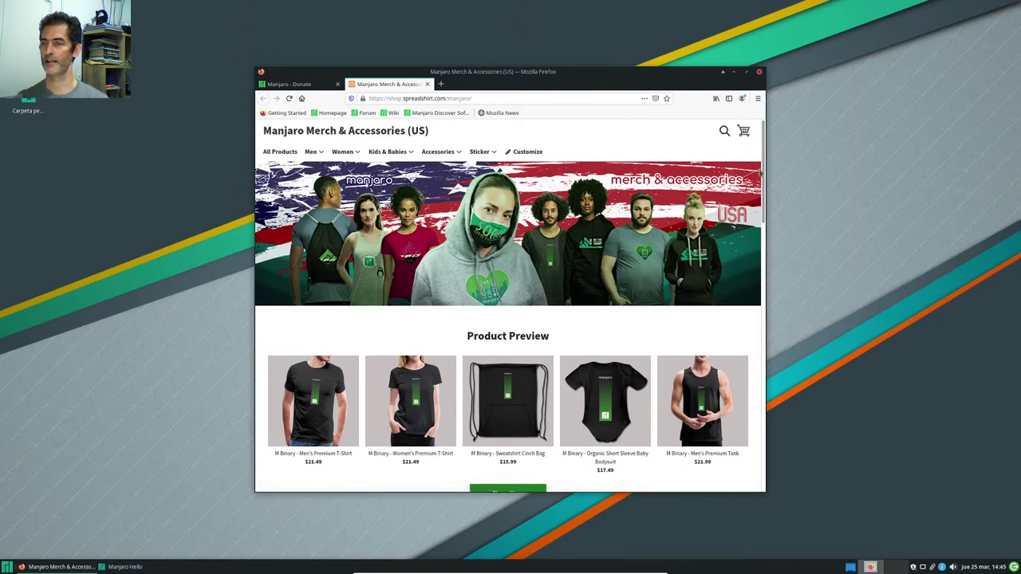
pyautogui.moveTo(760, 171)
pyautogui.mouseDown()
pyautogui.moveTo(761, 204)
pyautogui.moveTo(765, 164)
pyautogui.mouseUp()
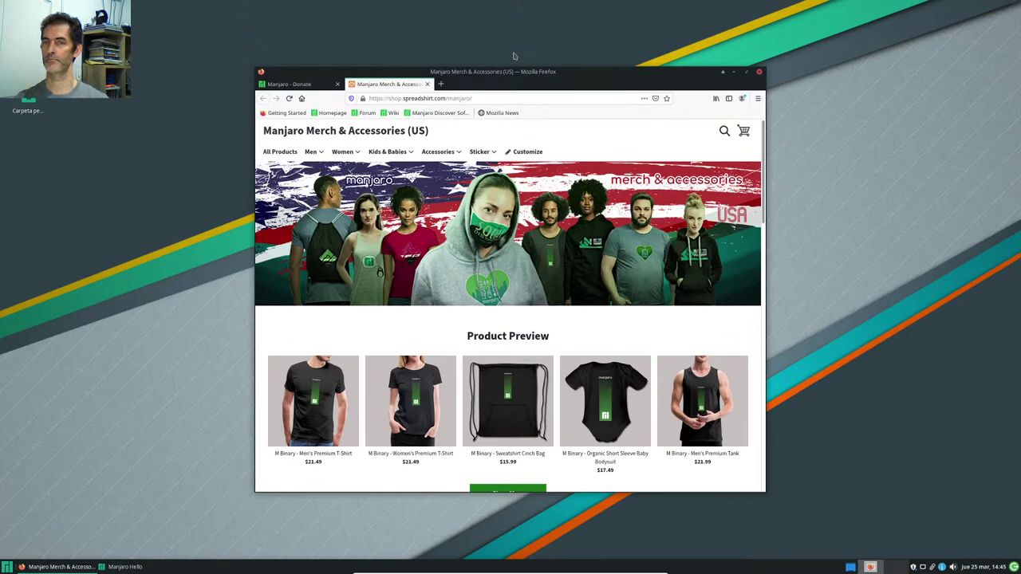
# Step: Close Firefox with both open tabs and close the Manjaro Hello window
pyautogui.click(759, 71)
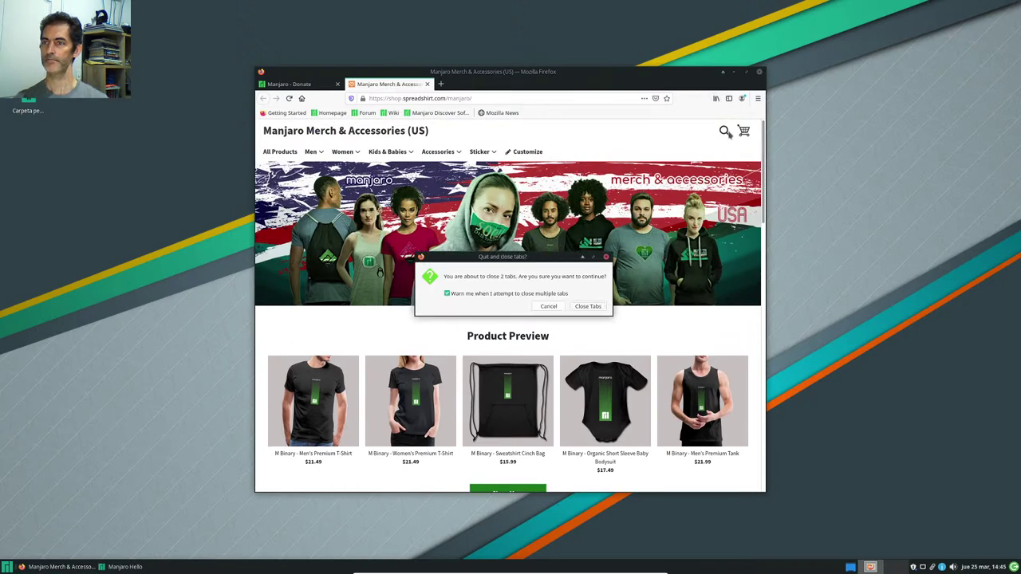
pyautogui.click(587, 307)
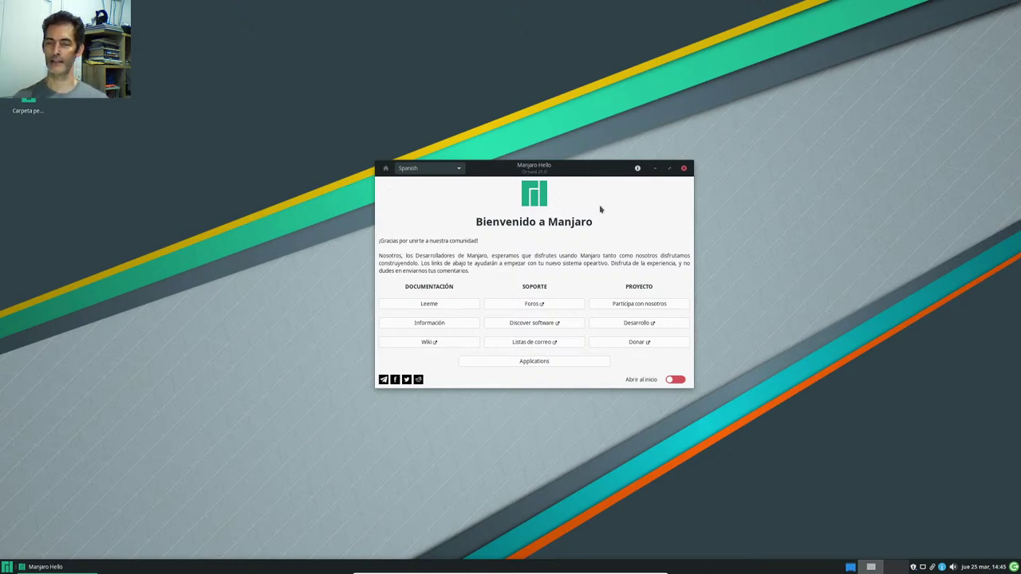
pyautogui.click(683, 167)
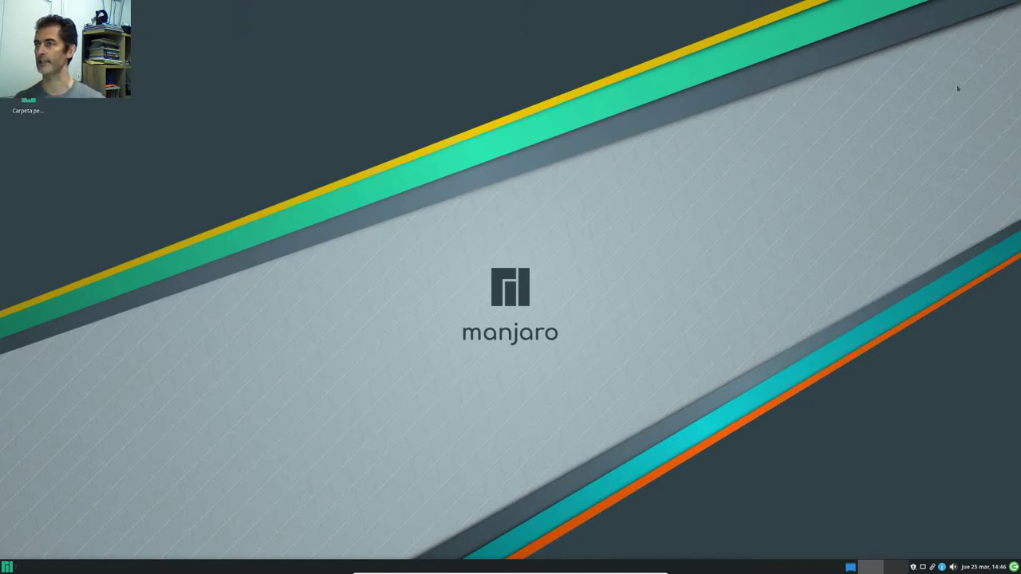
# Step: Install the pending Firefox and manjaro-system updates in Añadir/Quitar software, authenticating with the account password, and close it
pyautogui.click(914, 568)
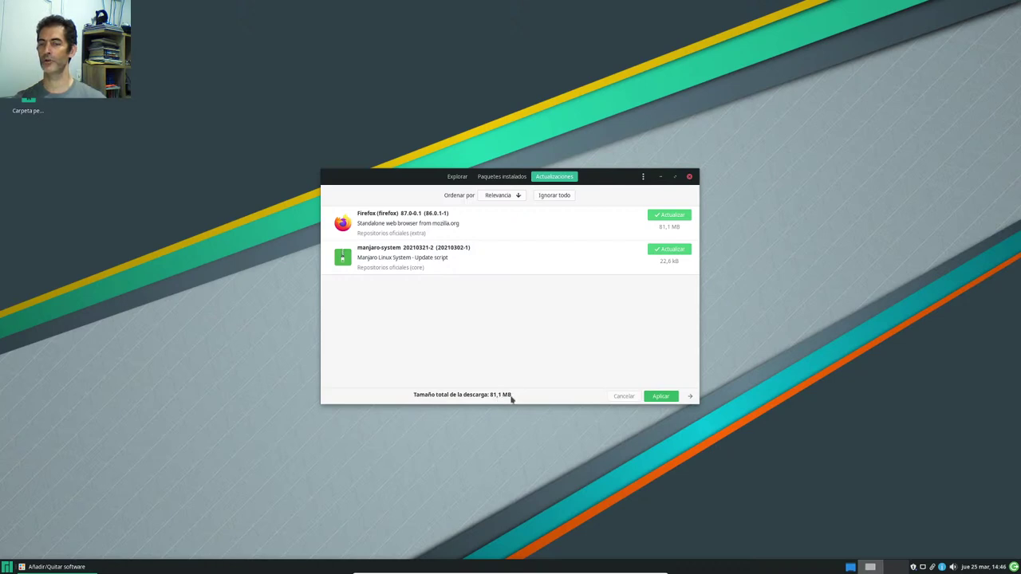
pyautogui.click(660, 397)
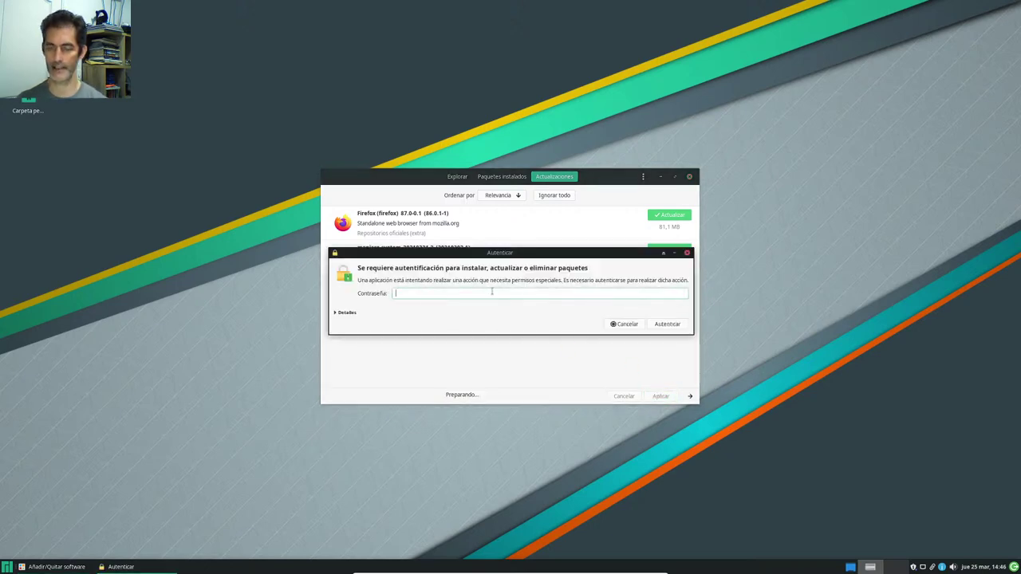
pyautogui.write('••••••')
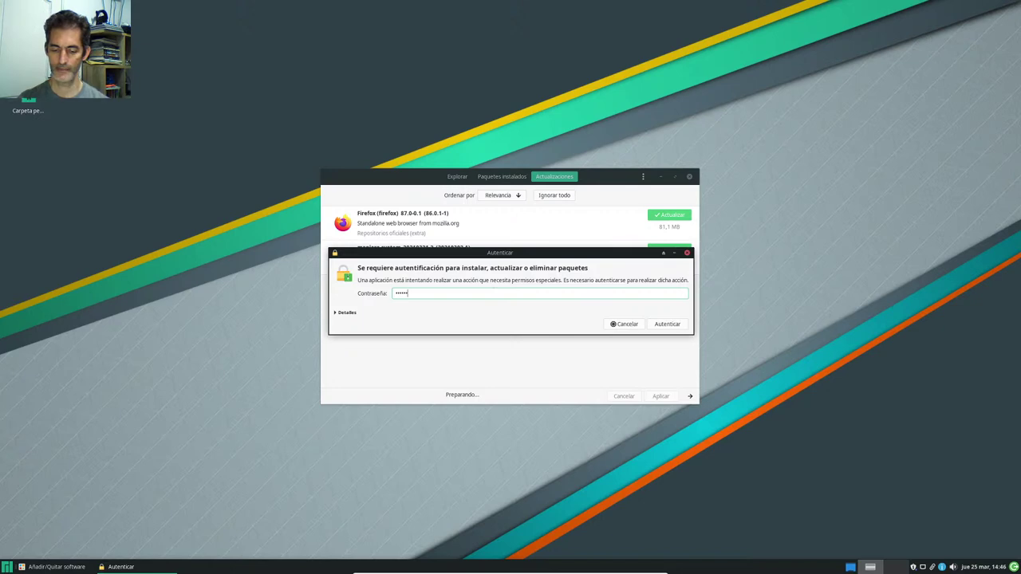
pyautogui.press('Return')
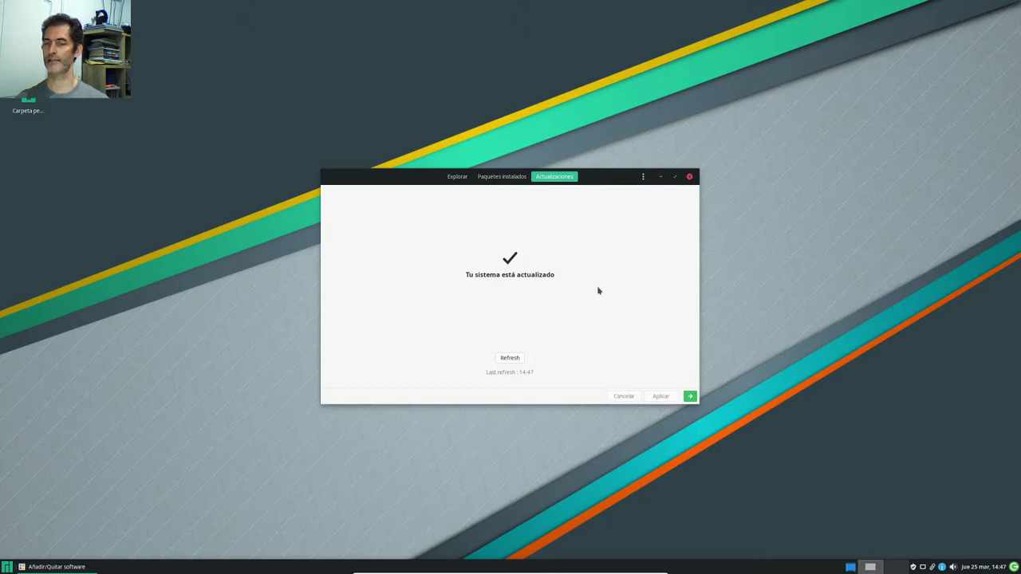
pyautogui.click(689, 176)
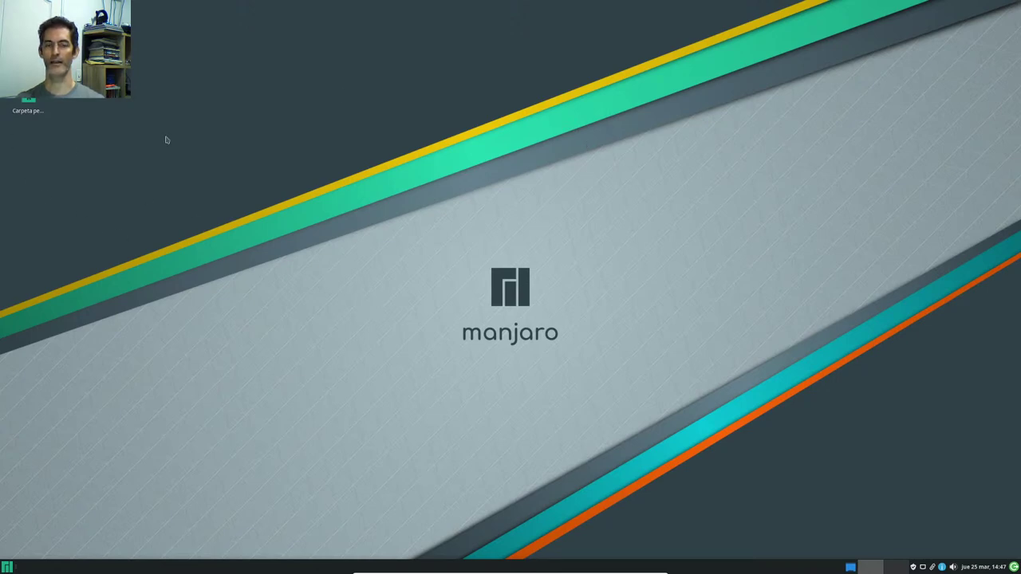
# Step: Open the personal folder from the desktop, enlarge and reposition its window to view the default folders, and close it
pyautogui.doubleClick(24, 101)
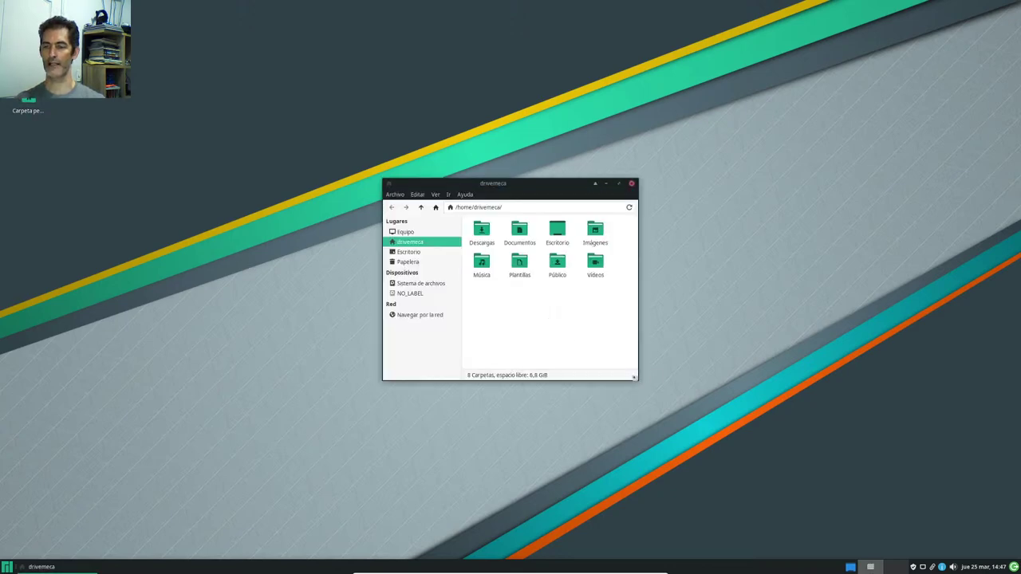
pyautogui.moveTo(670, 381); pyautogui.dragTo(914, 422)
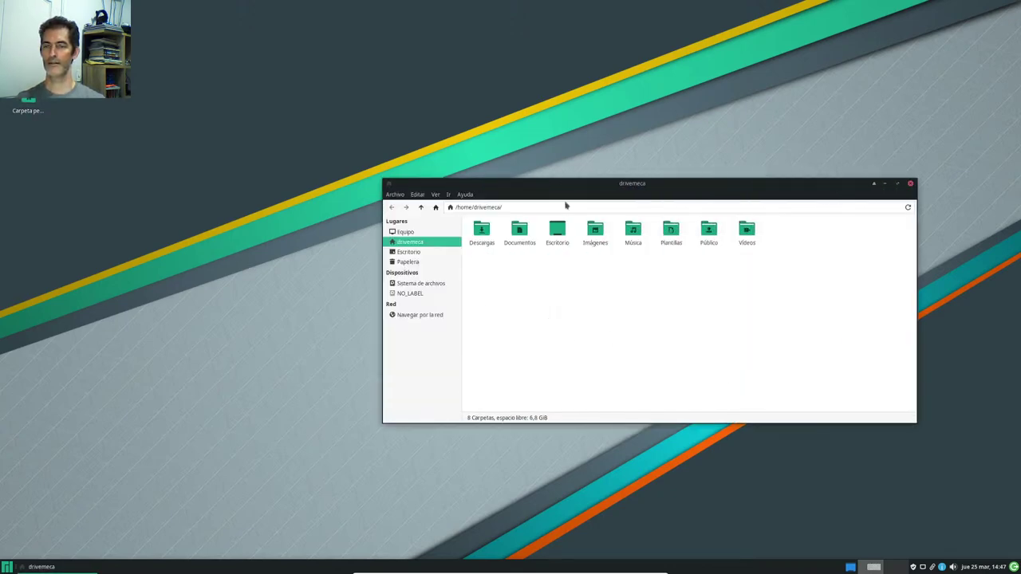
pyautogui.moveTo(569, 185); pyautogui.dragTo(485, 152)
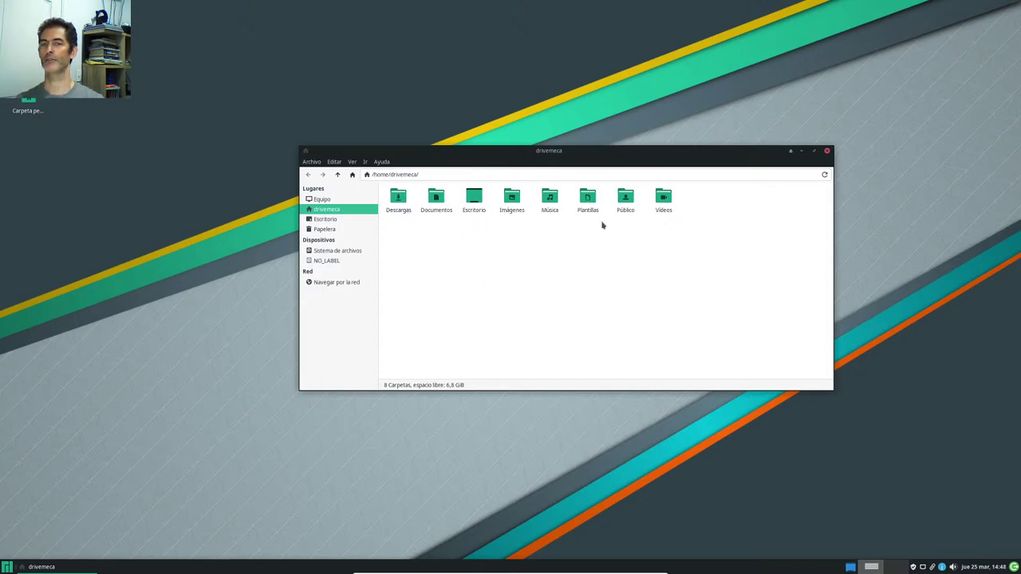
pyautogui.click(827, 150)
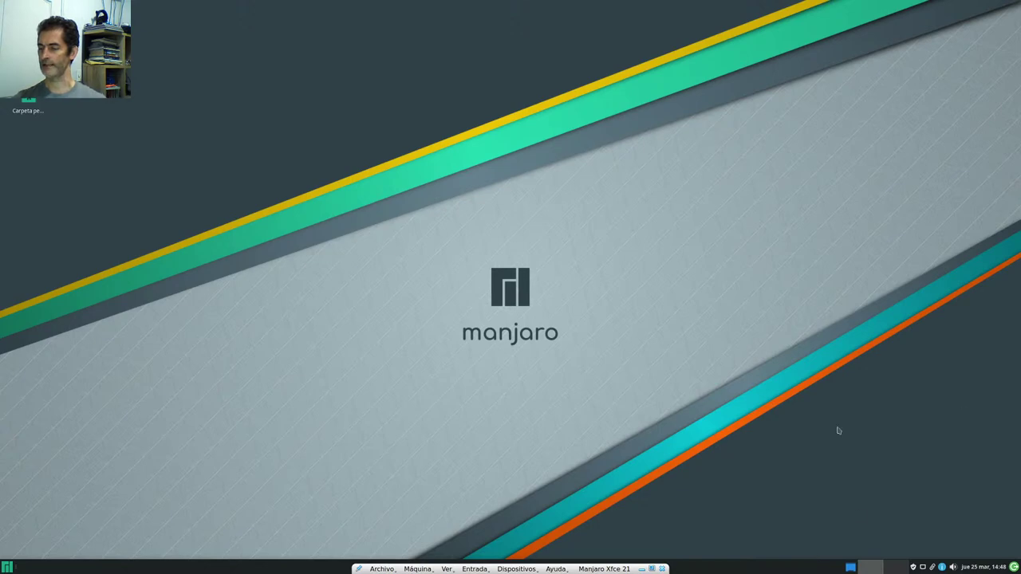
# Step: View the session exit options, cancel without ending the session, and display the calendar
pyautogui.click(1013, 566)
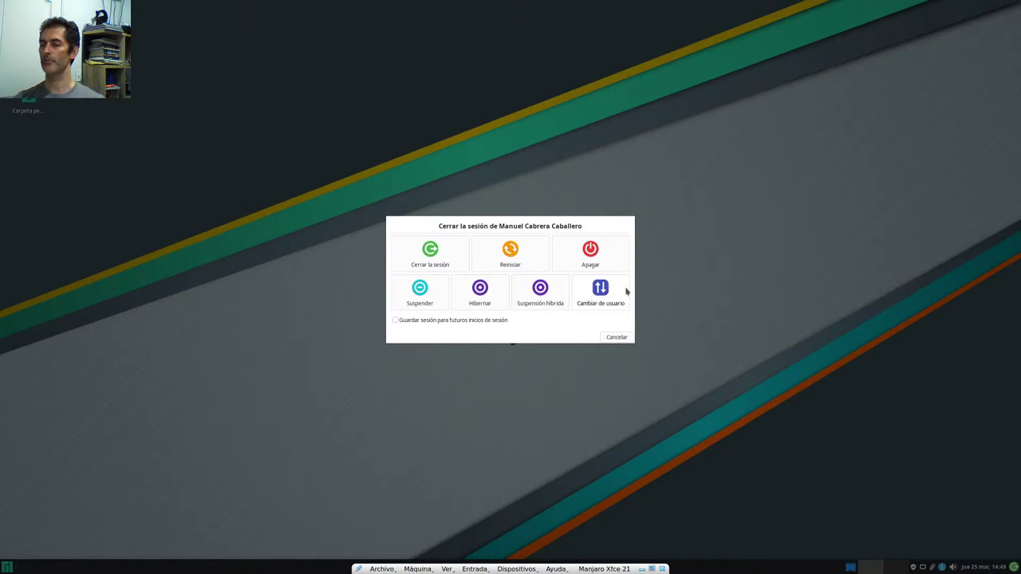
pyautogui.click(617, 337)
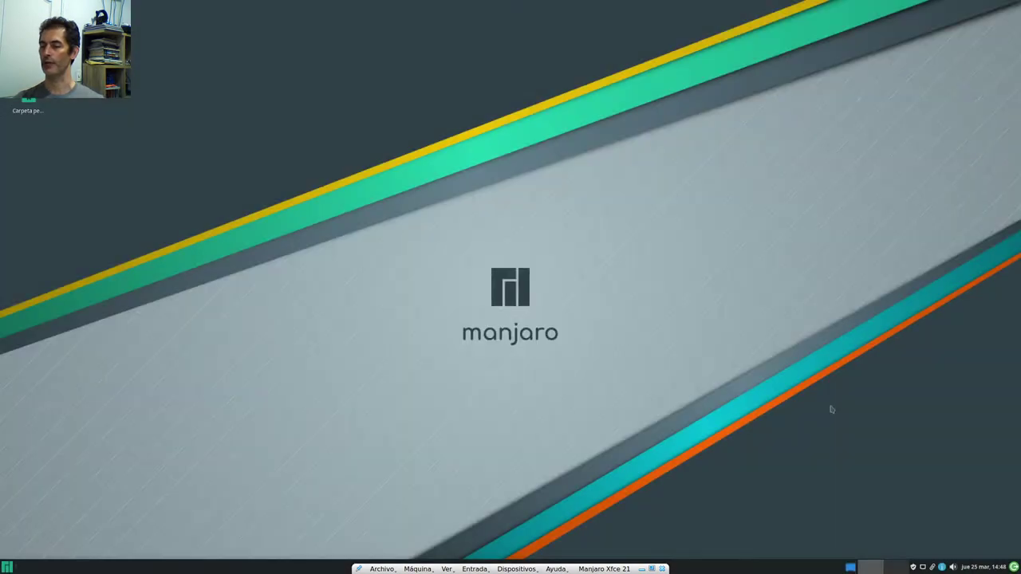
pyautogui.click(983, 567)
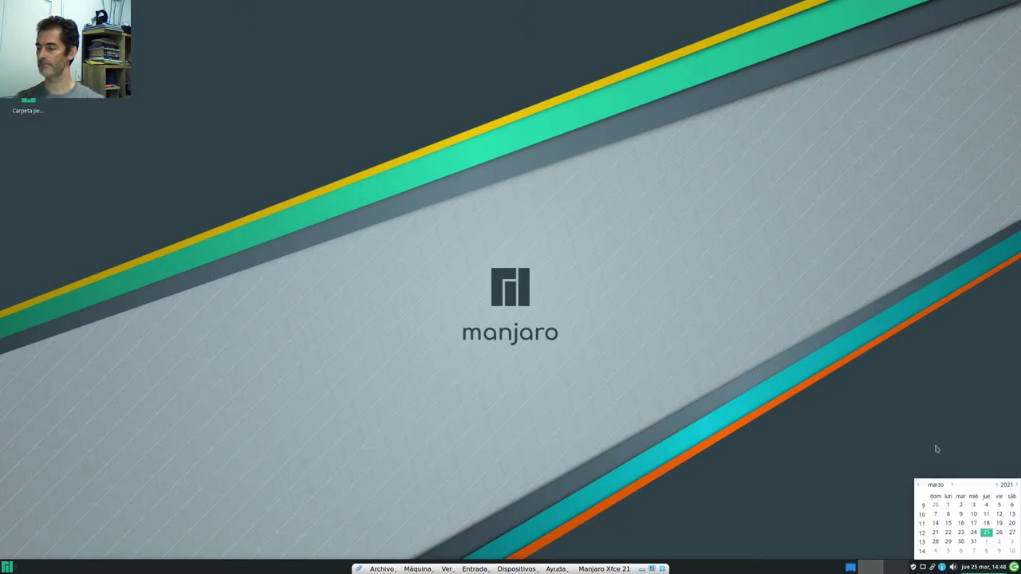
# Step: Dismiss the calendar, open the full audio mixer from the volume controls, reposition its window to view the output devices, and close it
pyautogui.click(984, 567)
pyautogui.click(953, 567)
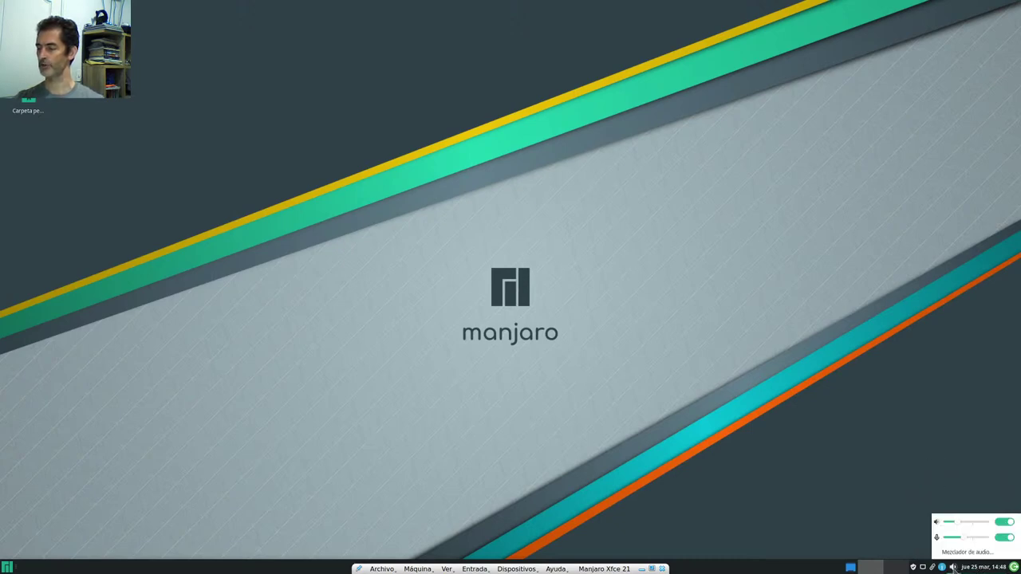
pyautogui.click(979, 556)
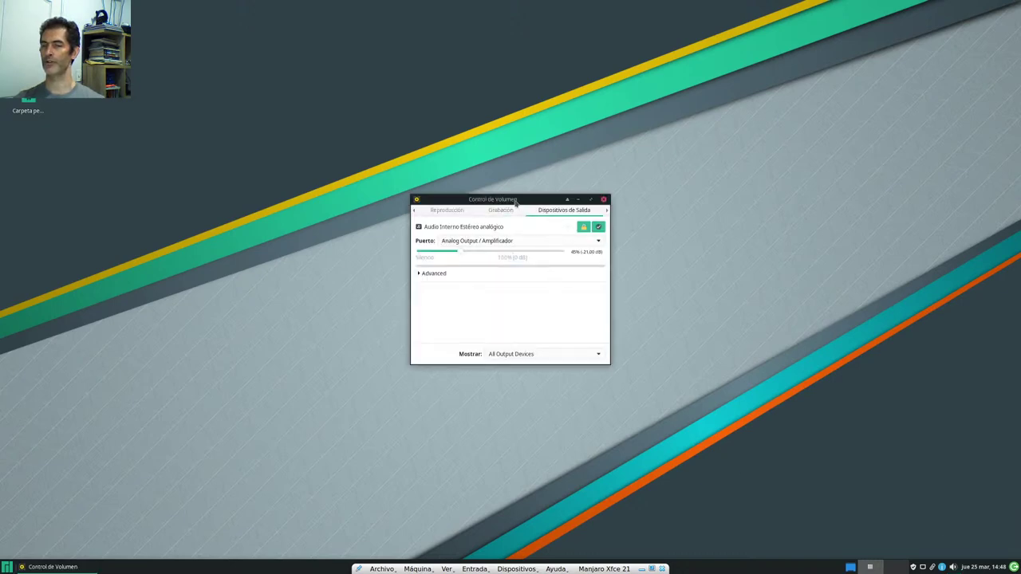
pyautogui.moveTo(515, 199); pyautogui.dragTo(690, 268)
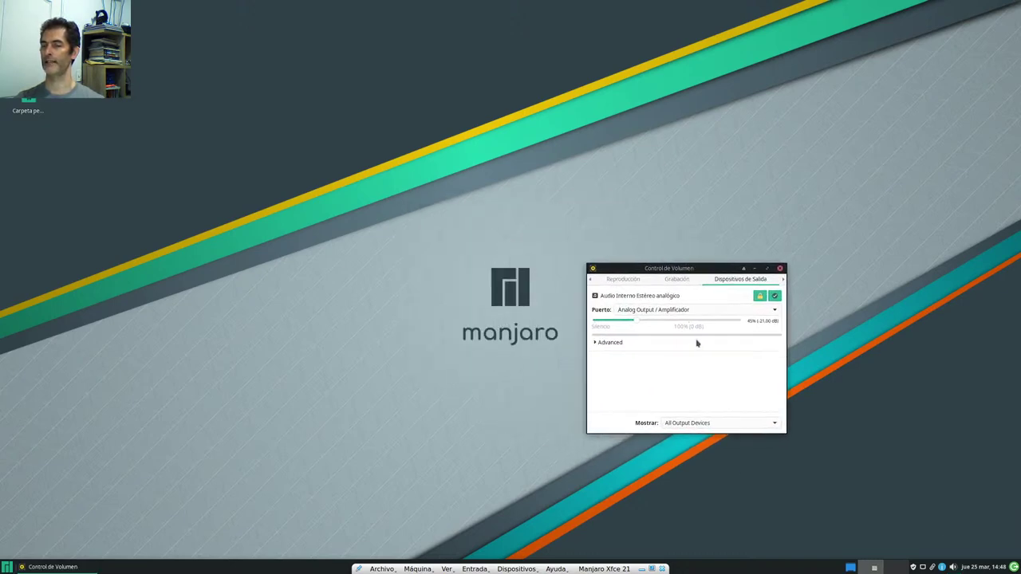
pyautogui.click(779, 269)
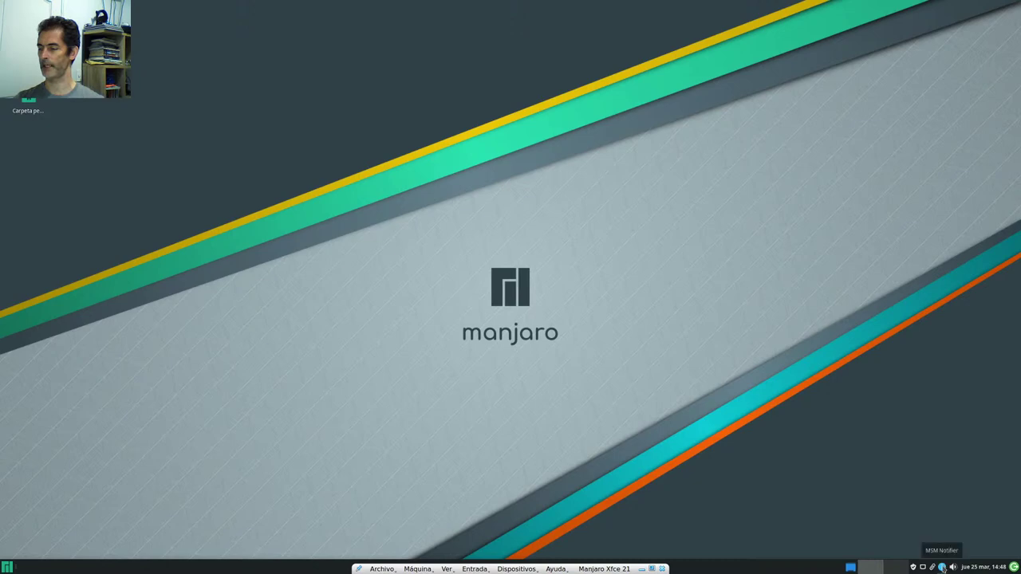
# Step: View the MSM Notifier options and the Clipman clipboard options, dismissing each without choosing anything
pyautogui.click(942, 567)
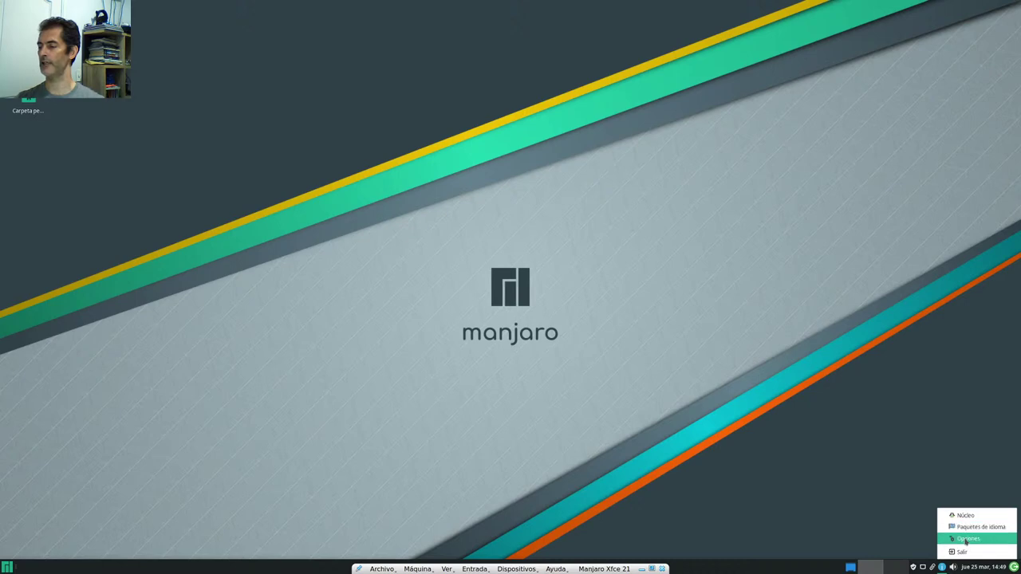
pyautogui.click(866, 479)
pyautogui.click(932, 567)
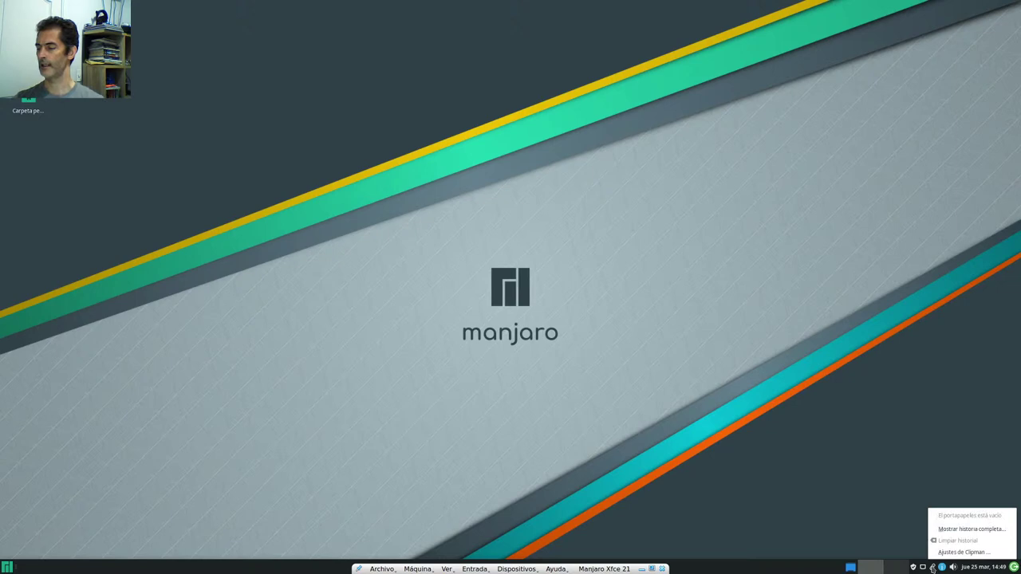
pyautogui.click(893, 512)
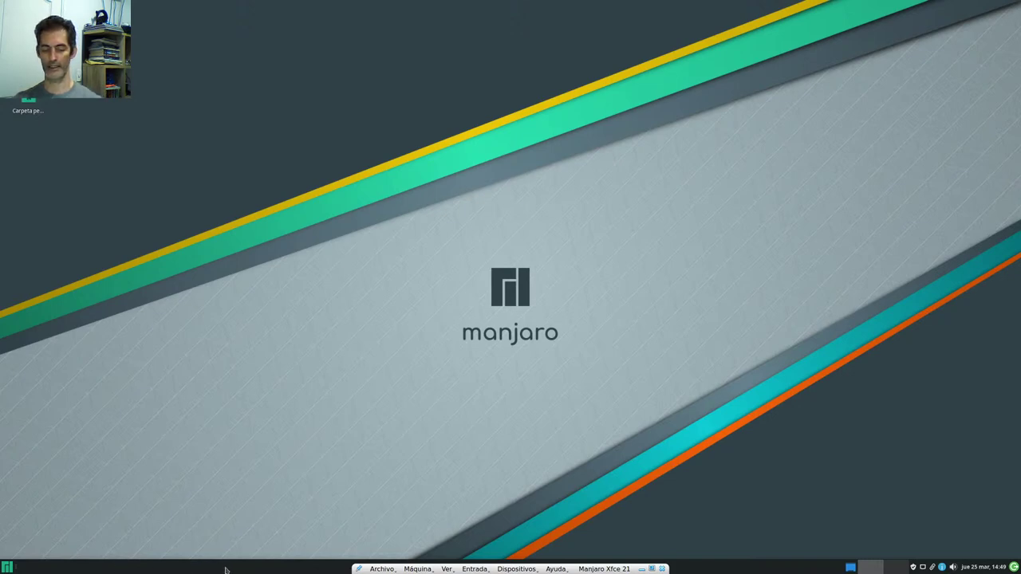
# Step: Enlarge the applications menu toward the upper right and open the Mugshot user profile editor from the user's avatar
pyautogui.click(6, 568)
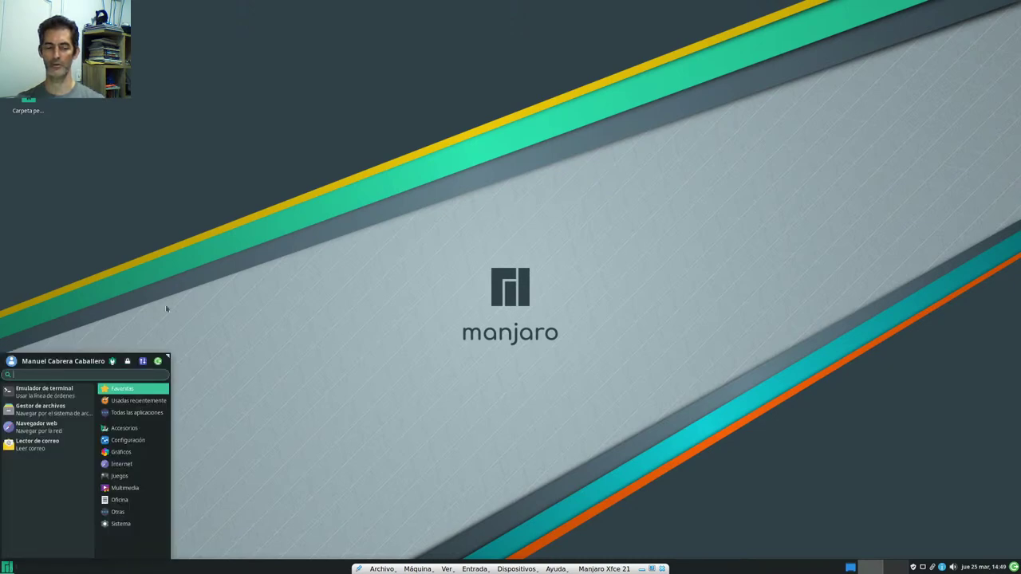
pyautogui.moveTo(166, 358); pyautogui.dragTo(274, 313)
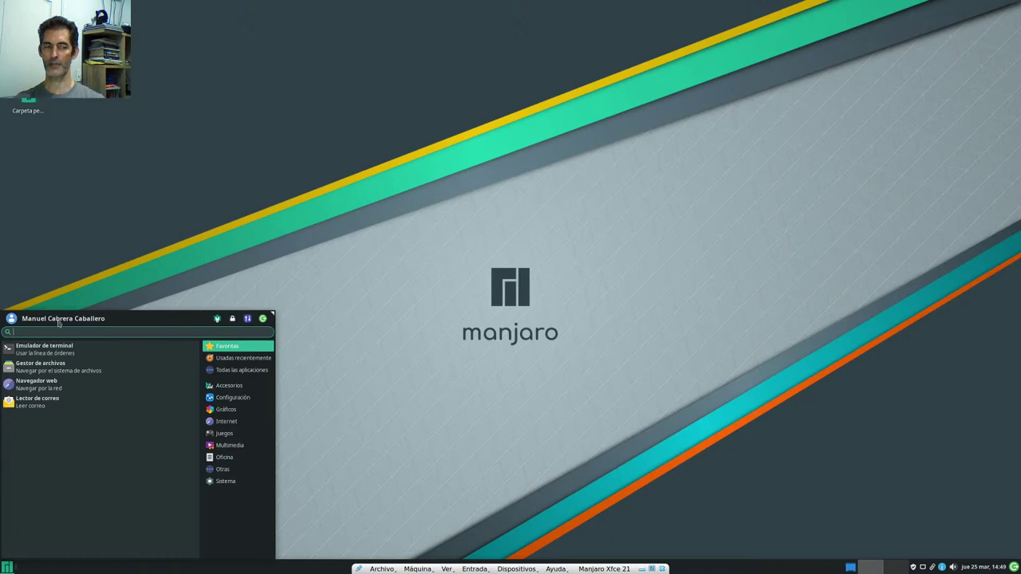
pyautogui.click(11, 320)
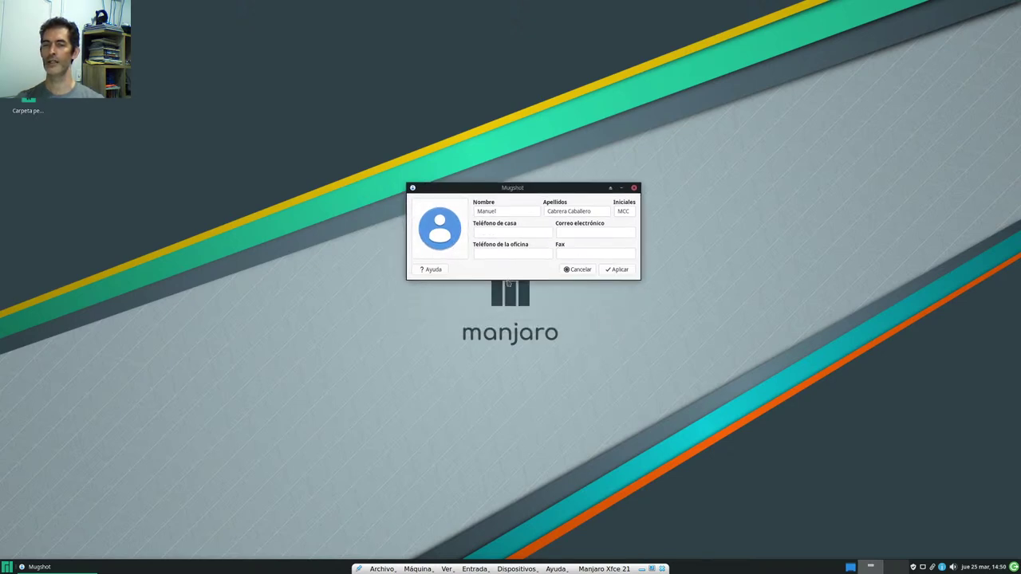
# Step: Open the stock picture selection for the profile photo and browse through the available images
pyautogui.click(451, 236)
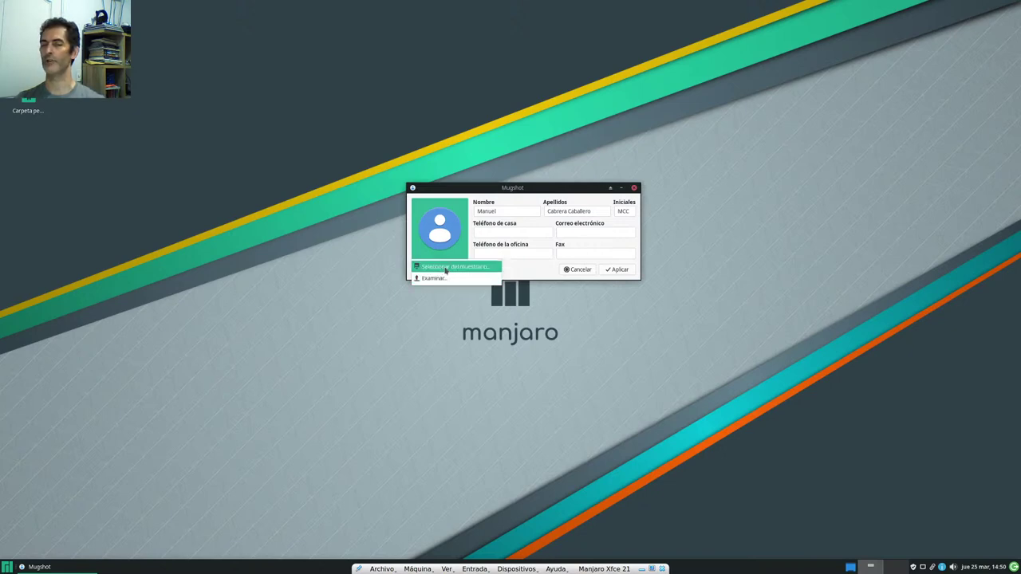
pyautogui.click(444, 270)
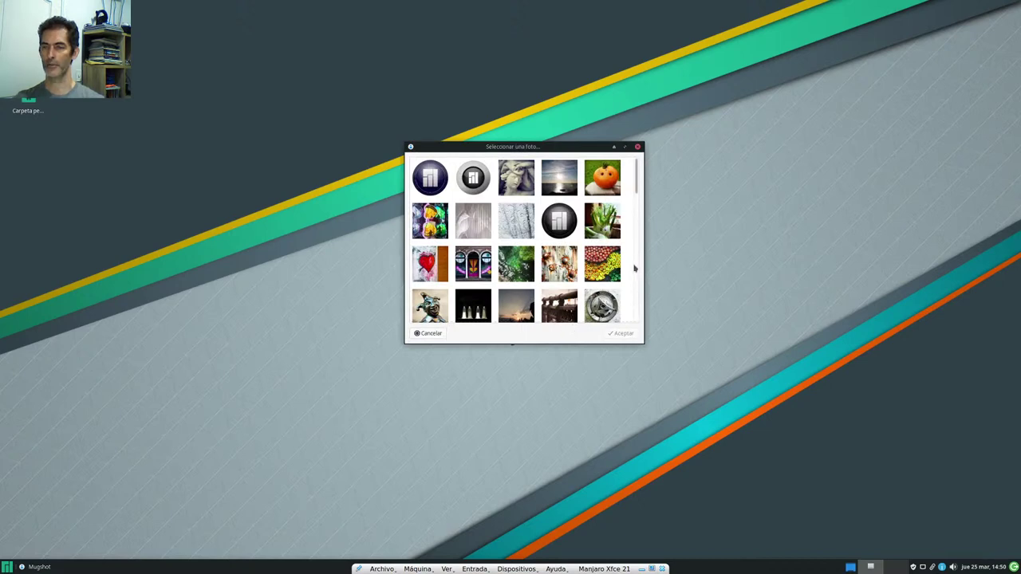
pyautogui.scroll(-1, 591, 270)
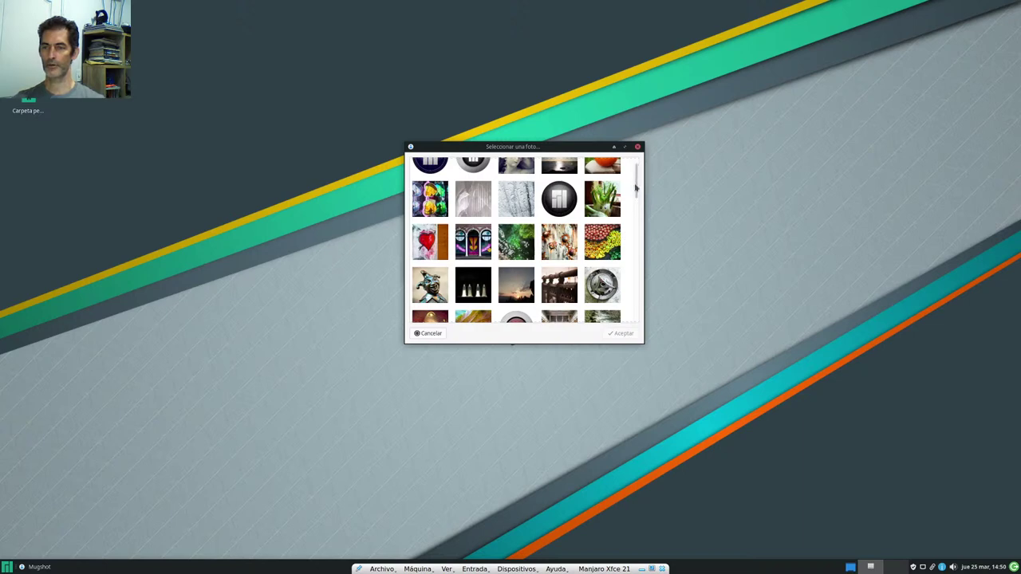
pyautogui.moveTo(638, 185); pyautogui.dragTo(646, 218)
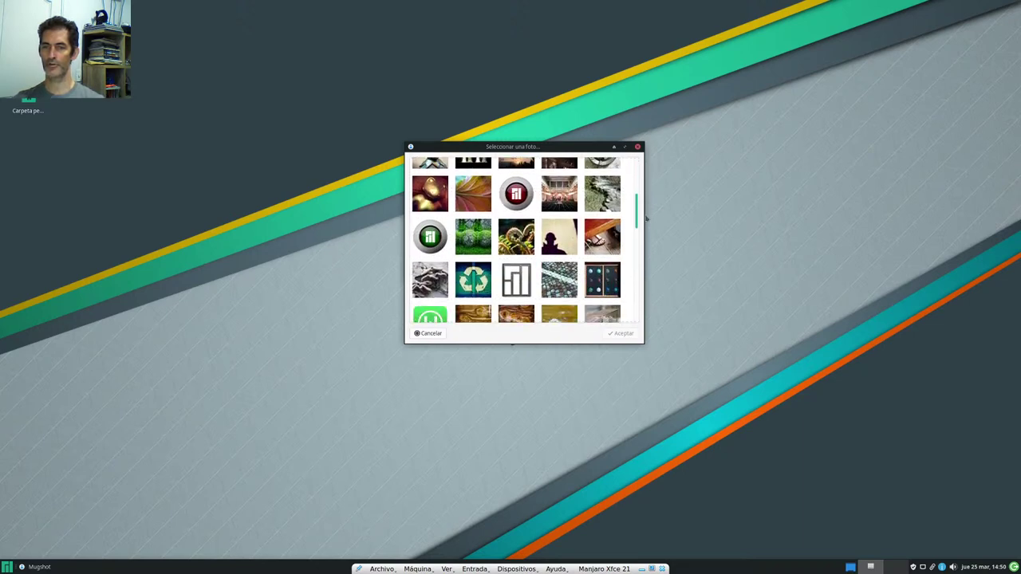
# Step: Choose the round badge with the green Manjaro logo as the profile picture and apply the profile changes
pyautogui.click(435, 239)
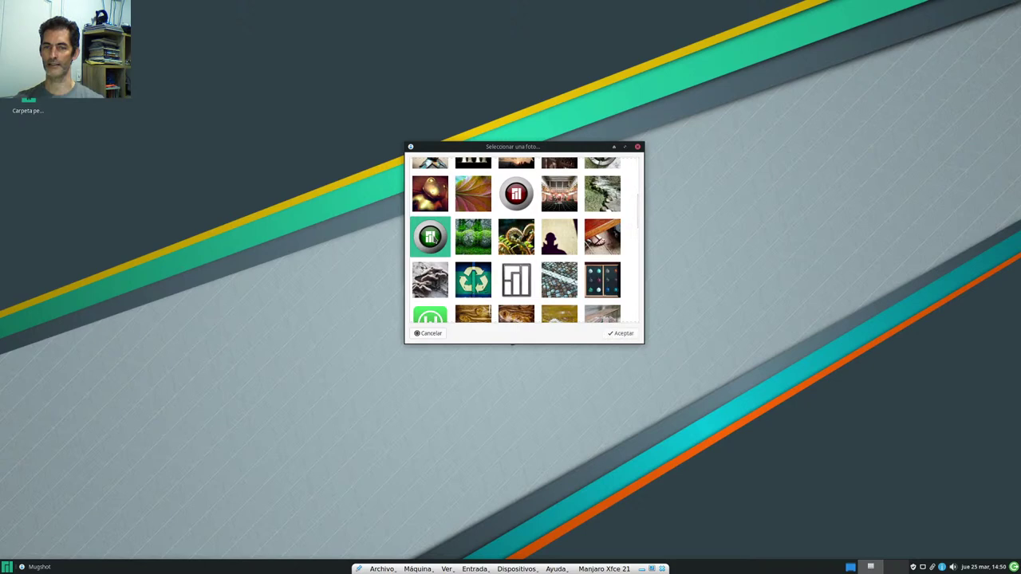
pyautogui.click(622, 334)
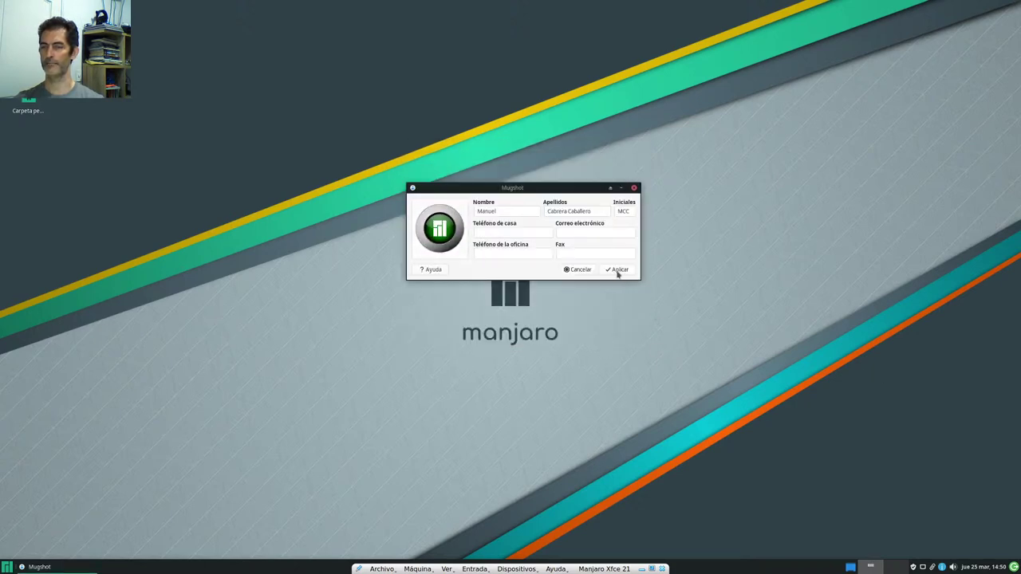
pyautogui.click(619, 270)
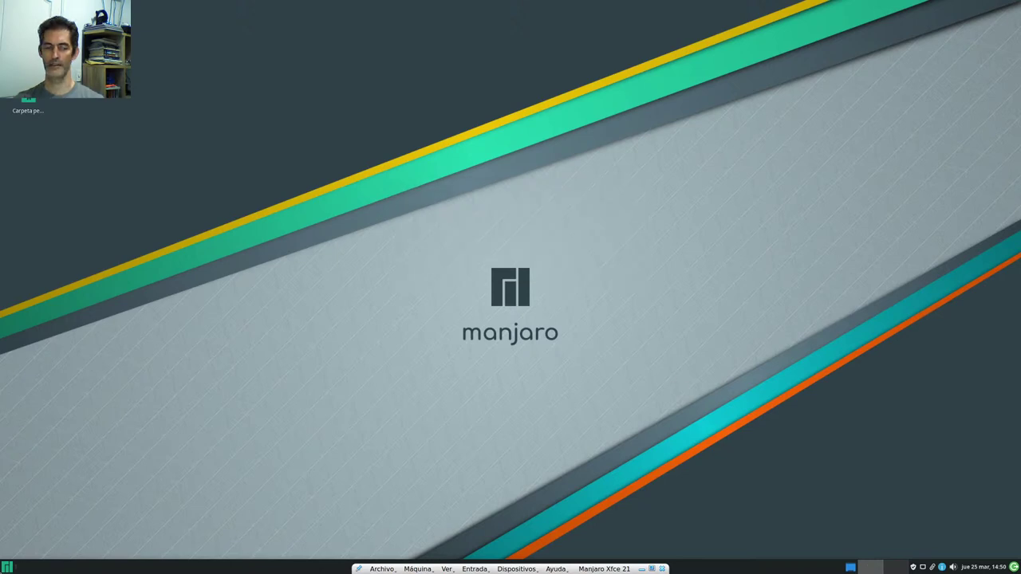
# Step: Open the applications menu and resize it to be slightly narrower and taller
pyautogui.press('super')
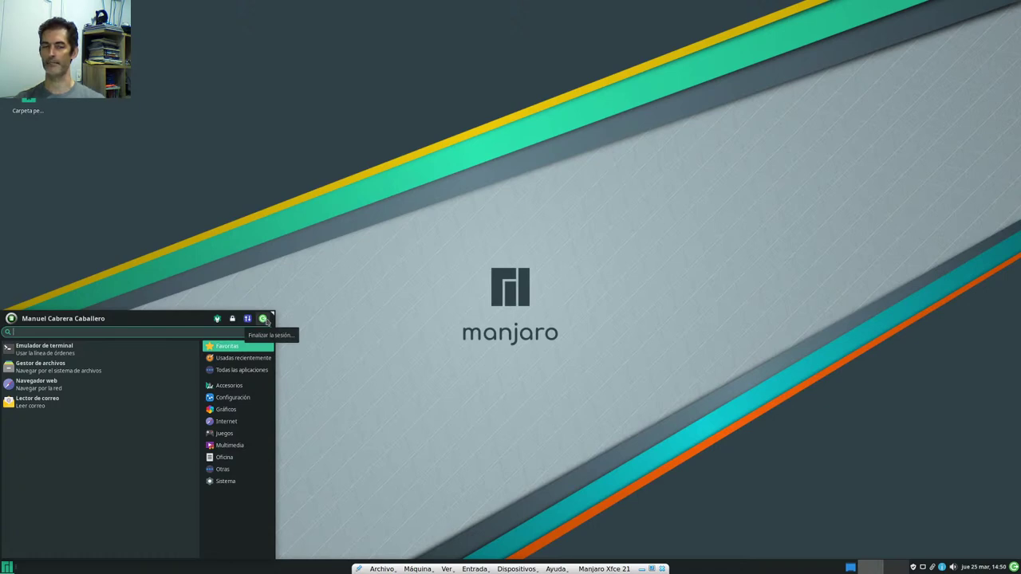
pyautogui.moveTo(271, 314)
pyautogui.mouseDown()
pyautogui.moveTo(168, 364)
pyautogui.moveTo(269, 323)
pyautogui.moveTo(268, 304)
pyautogui.mouseUp()
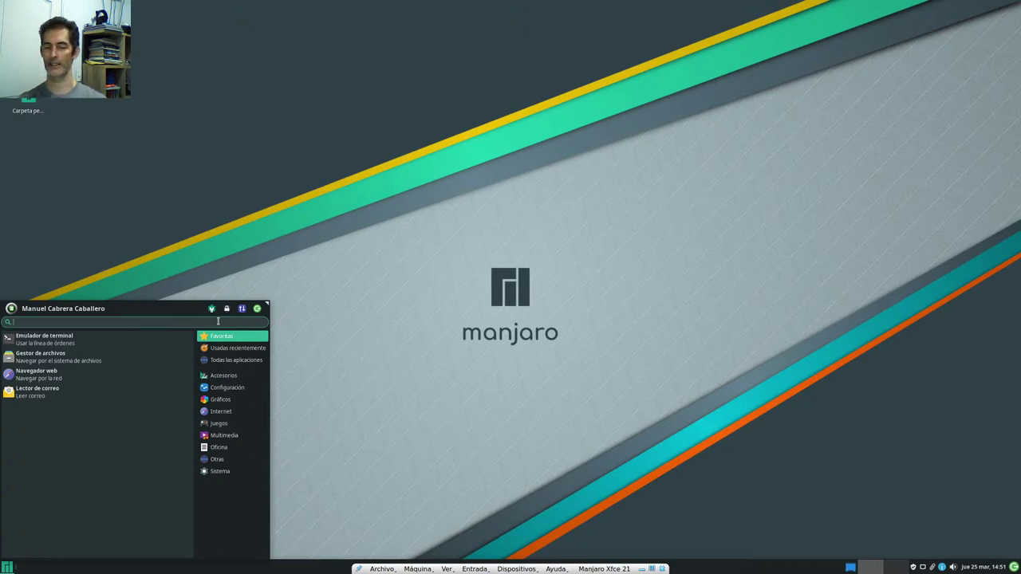
# Step: Search the applications menu for "fire" and clear the search text
pyautogui.write('fire')
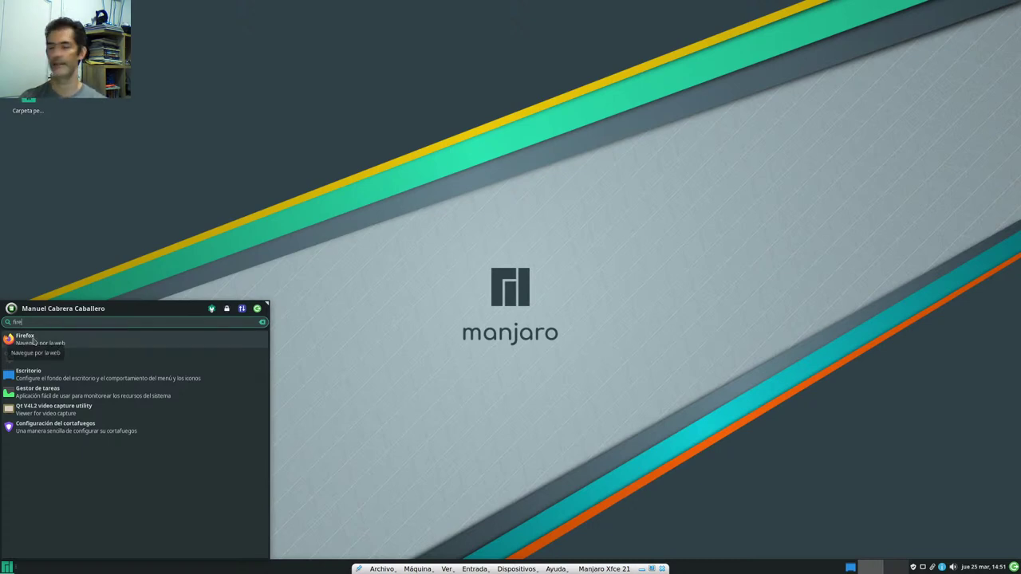
pyautogui.press('BackSpace')
pyautogui.press('BackSpace')
pyautogui.press('BackSpace')
pyautogui.press('BackSpace')
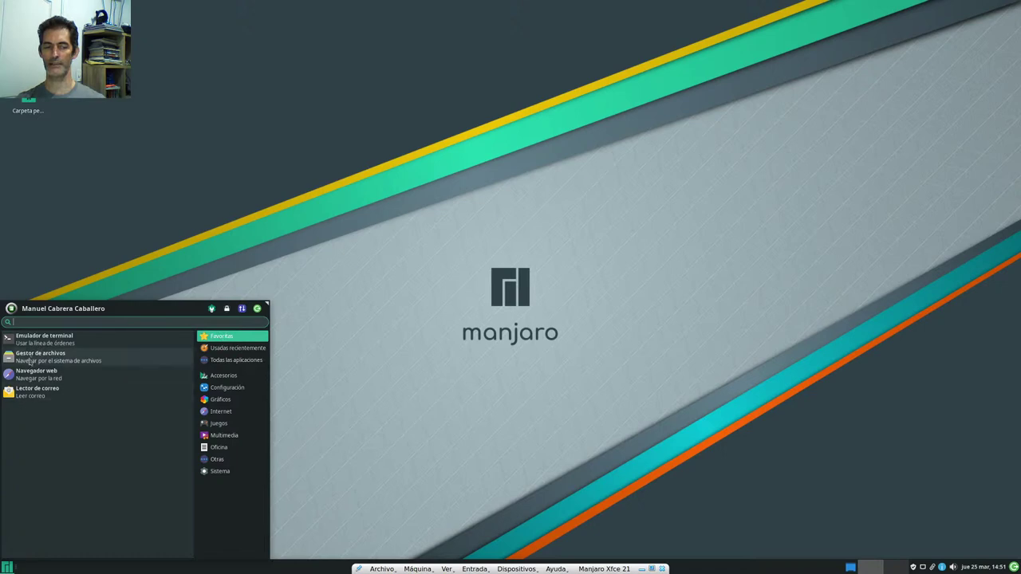
# Step: Look through the recently used applications and the full list of all installed applications
pyautogui.click(216, 352)
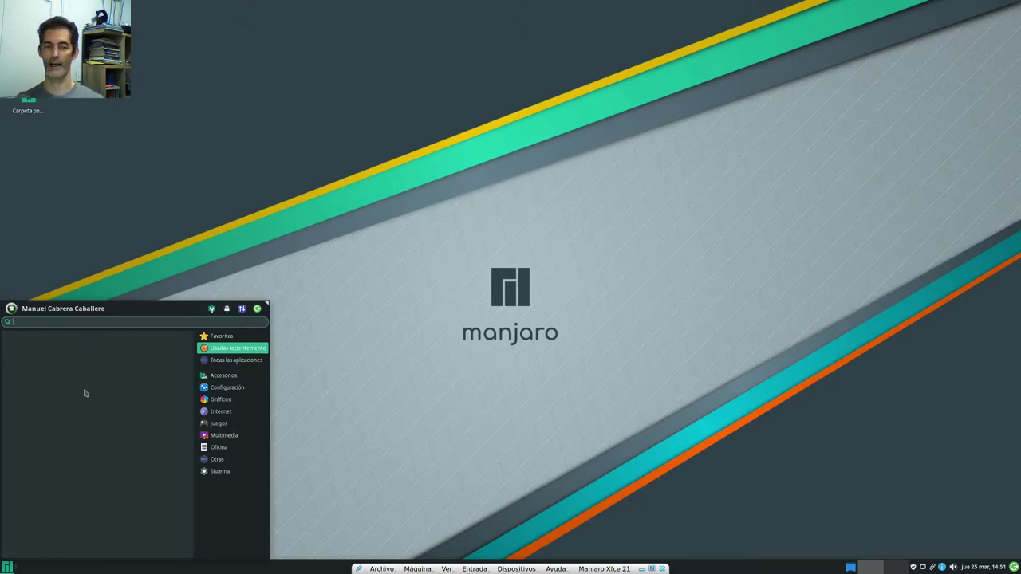
pyautogui.click(228, 363)
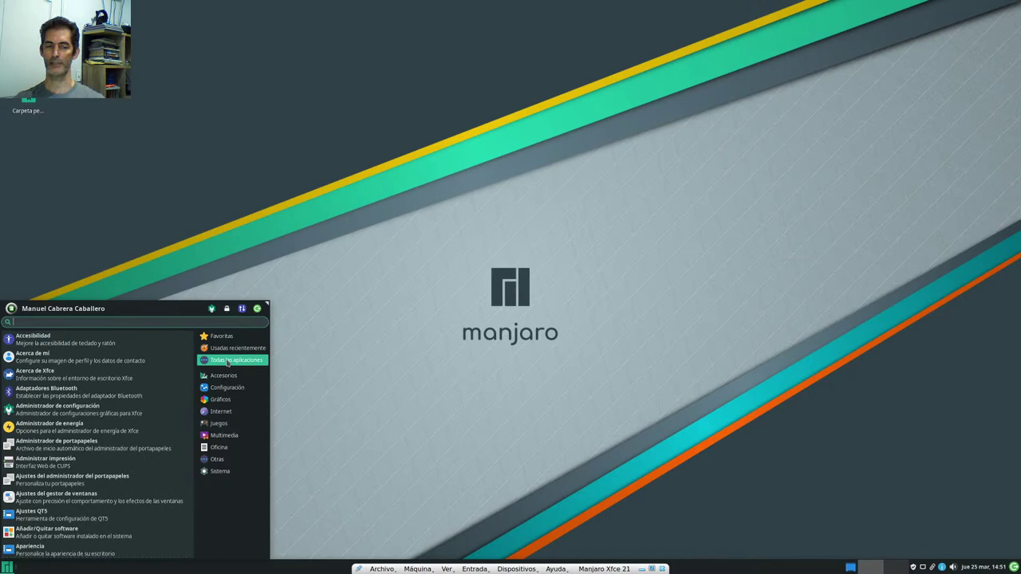
pyautogui.scroll(-5, 120, 399)
pyautogui.scroll(3, 135, 361)
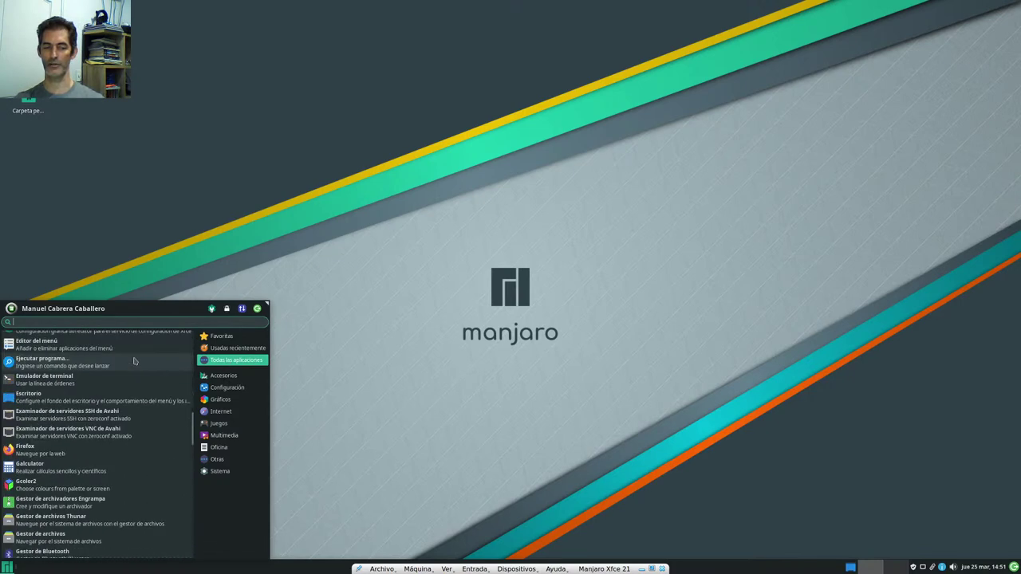
pyautogui.scroll(5, 147, 379)
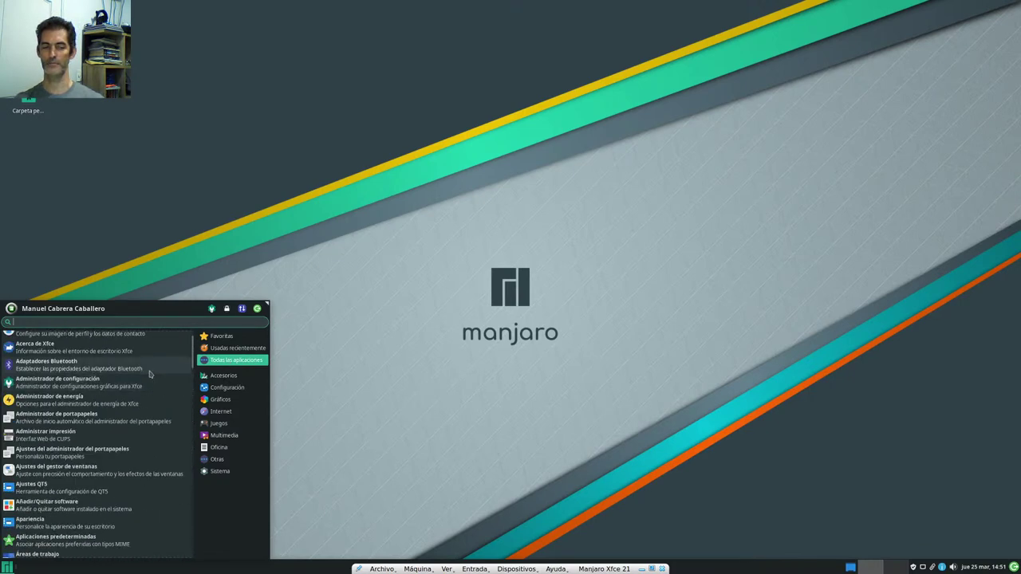
# Step: Open Gestor de tareas from the Accesorios category, enlarge its window to view the running processes, and close it
pyautogui.click(226, 375)
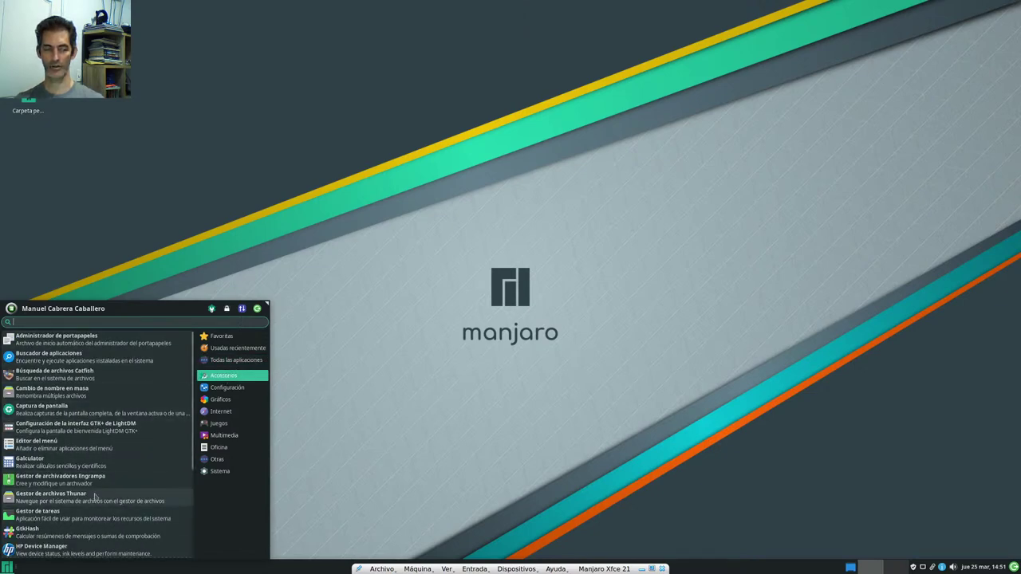
pyautogui.click(52, 517)
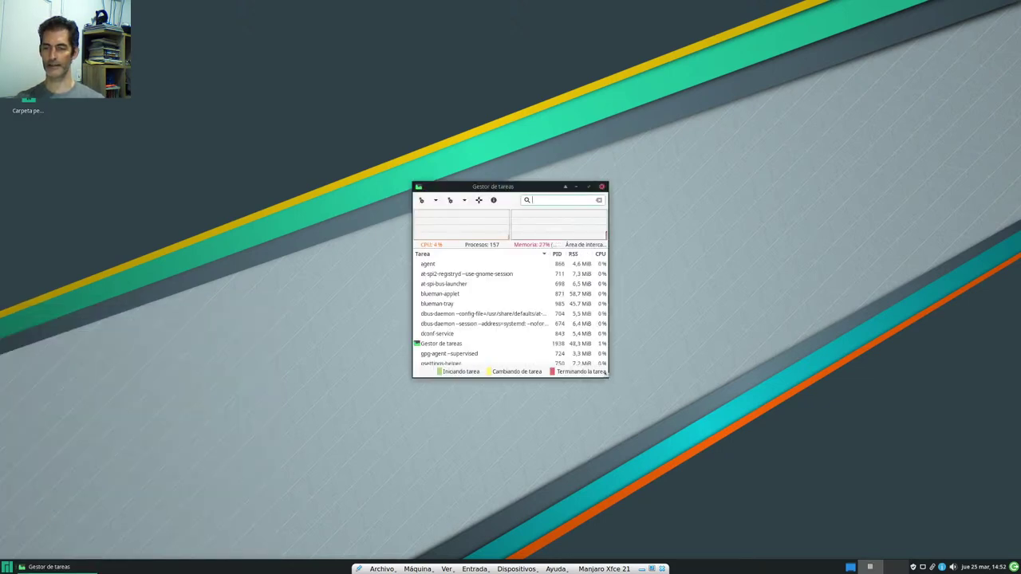
pyautogui.moveTo(605, 372); pyautogui.dragTo(840, 415)
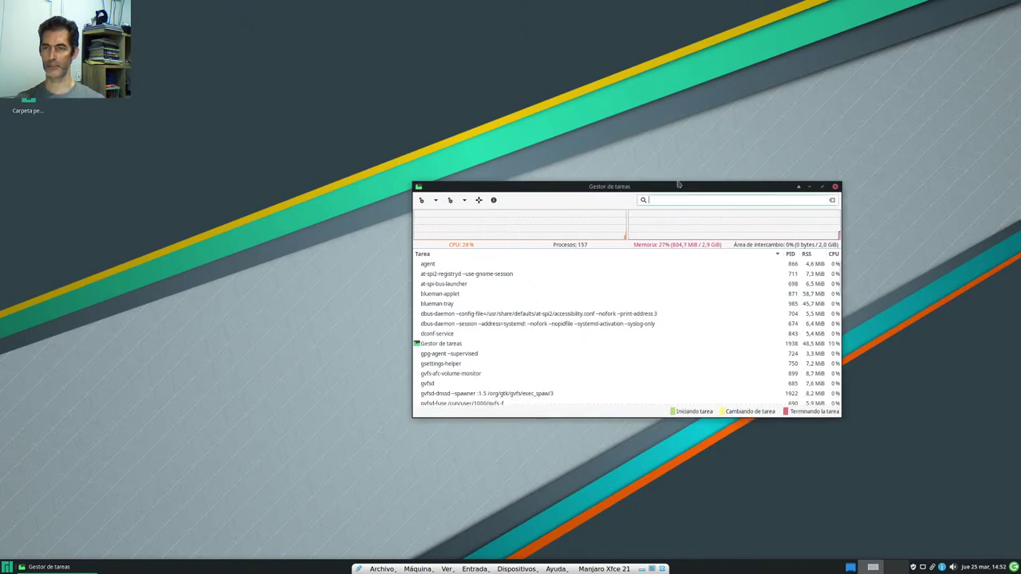
pyautogui.moveTo(648, 180); pyautogui.dragTo(545, 174)
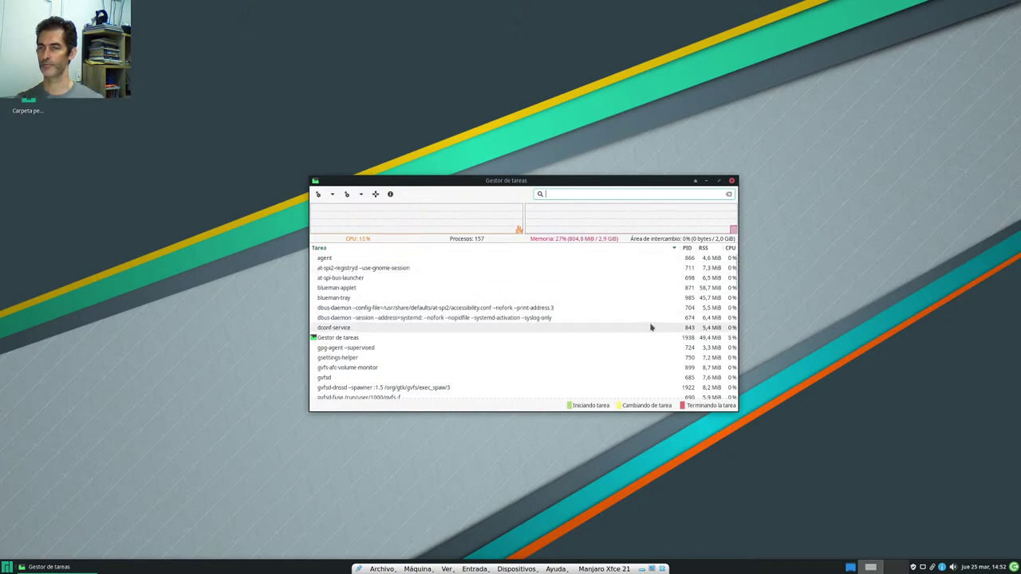
pyautogui.click(732, 180)
# Step: Look through the Accesorios applications and open the Manjaro User Guide in a maximized window
pyautogui.click(6, 567)
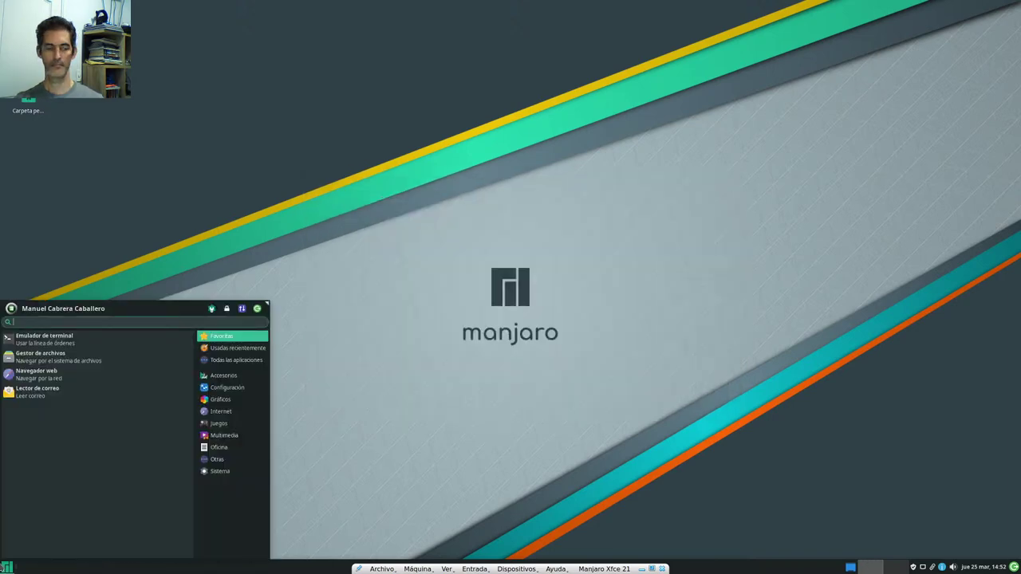
pyautogui.click(239, 378)
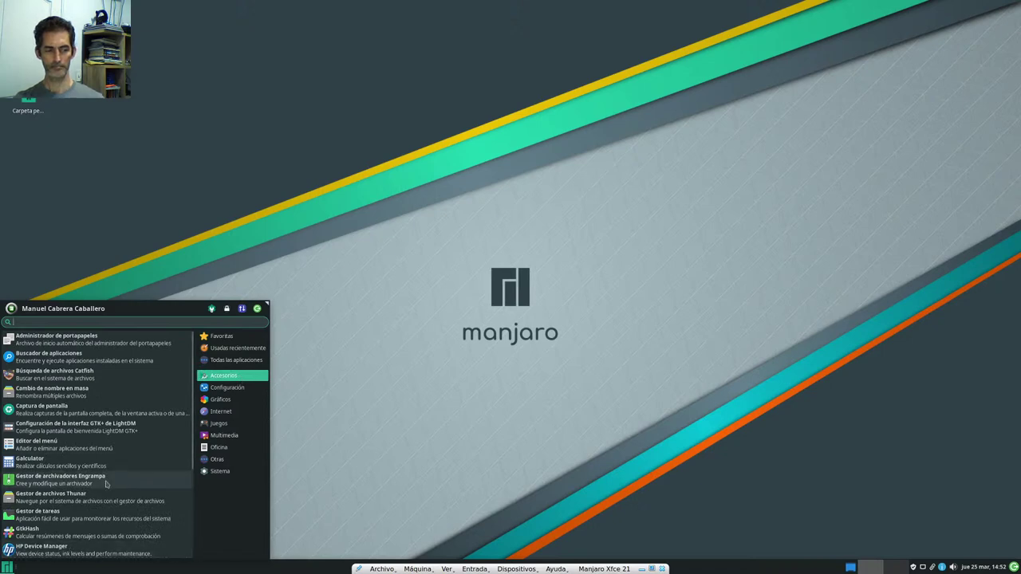
pyautogui.scroll(-3, 106, 484)
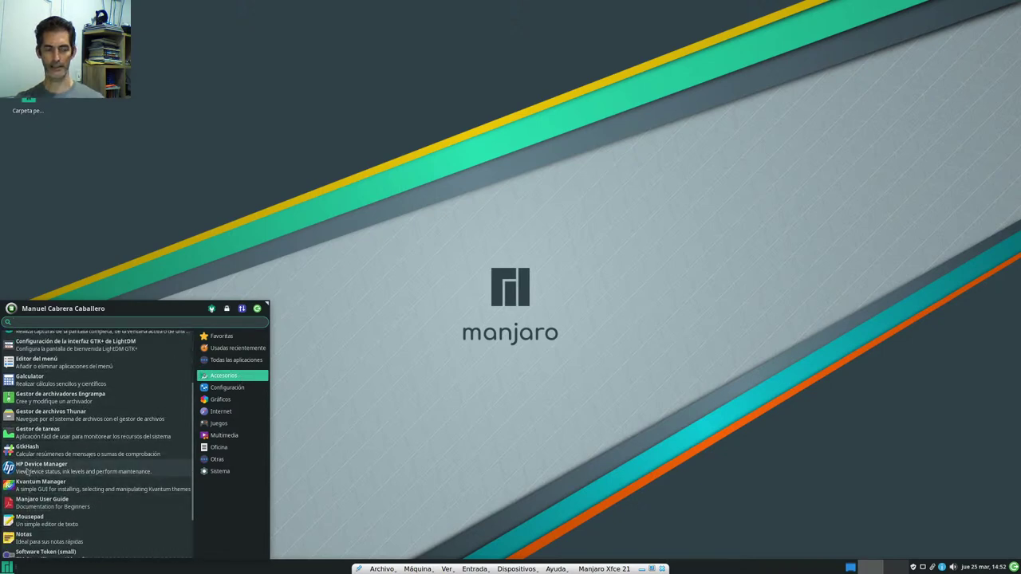
pyautogui.scroll(-2, 100, 470)
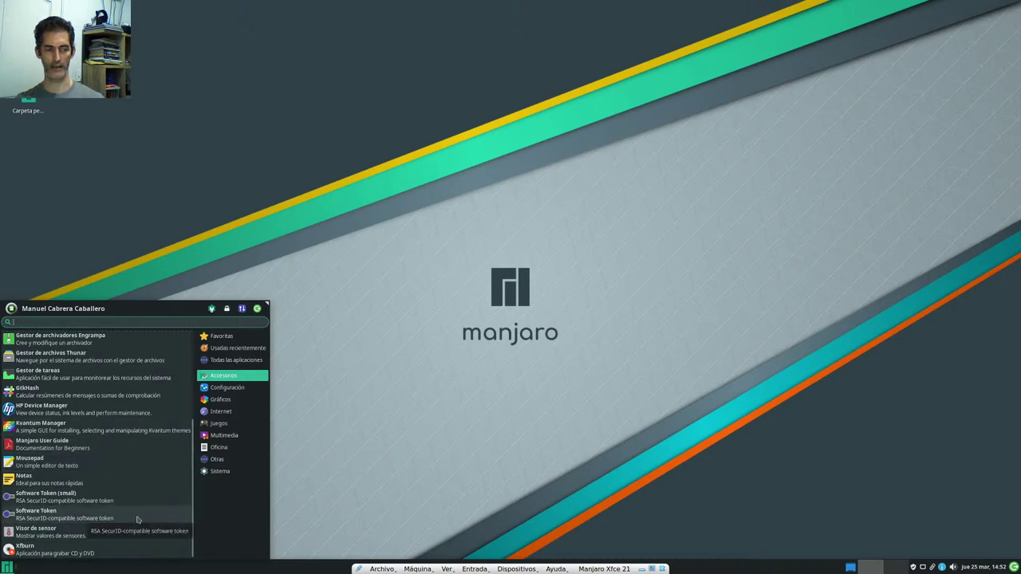
pyautogui.click(70, 447)
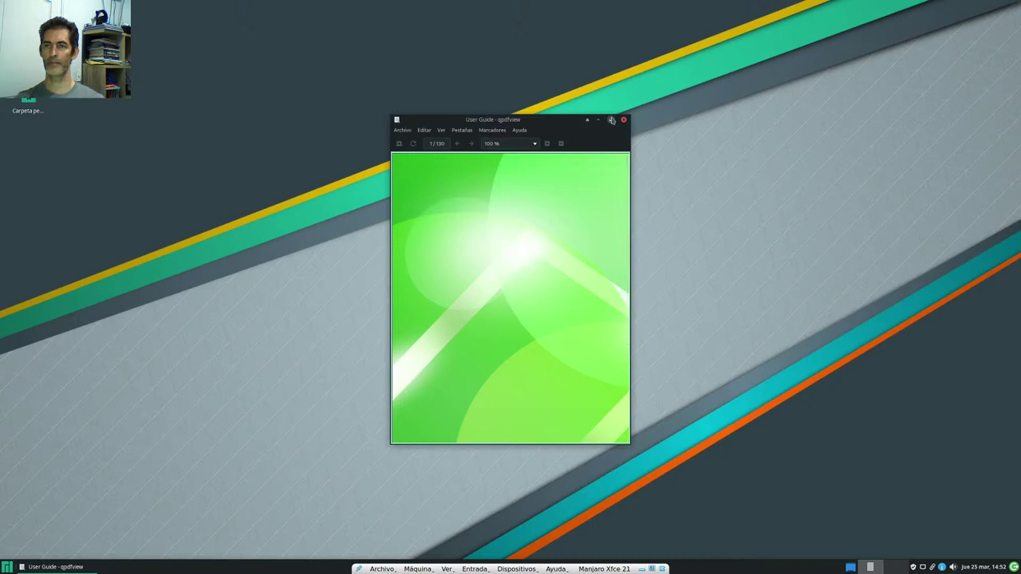
pyautogui.click(610, 120)
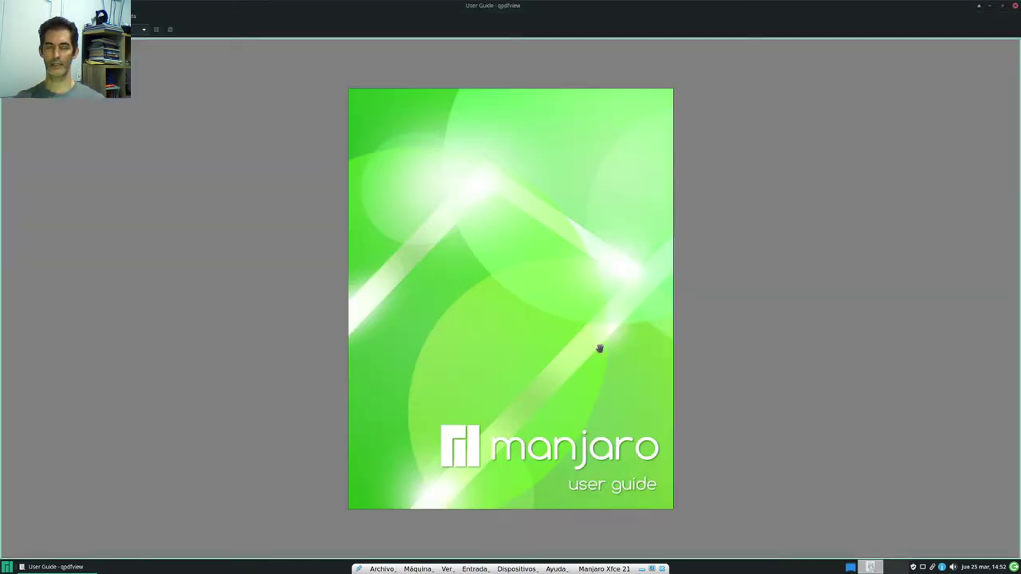
# Step: Skim the Manjaro User Guide from the cover through the contents to the introduction, and close it
pyautogui.scroll(-2, 606, 348)
pyautogui.scroll(-1, 531, 283)
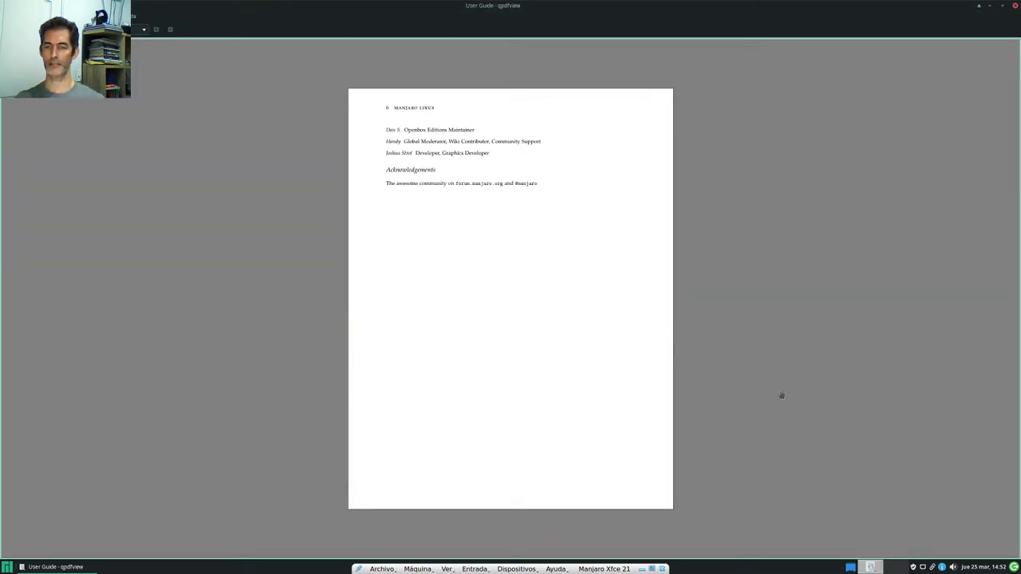
pyautogui.scroll(-1, 735, 405)
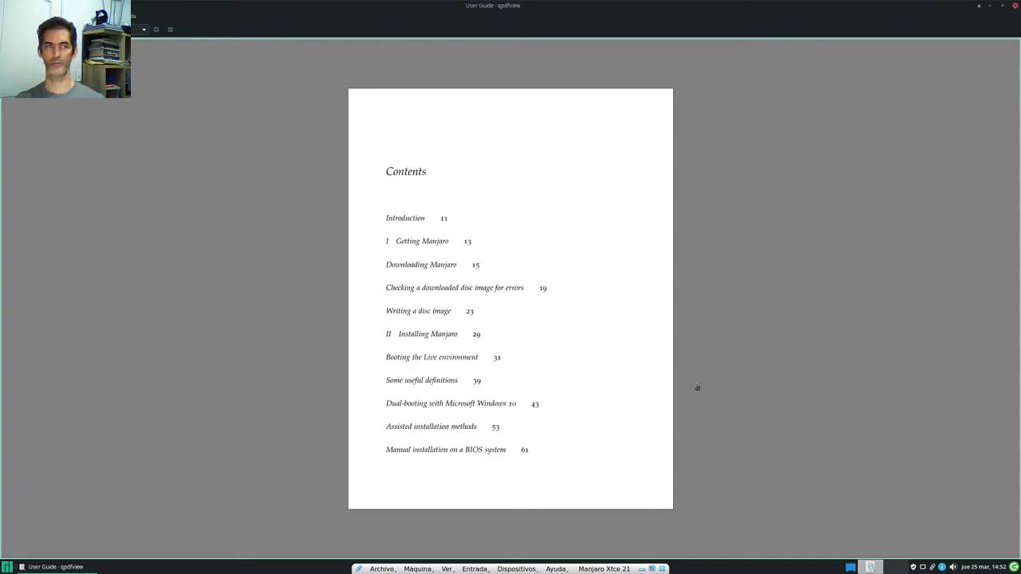
pyautogui.scroll(-5, 672, 398)
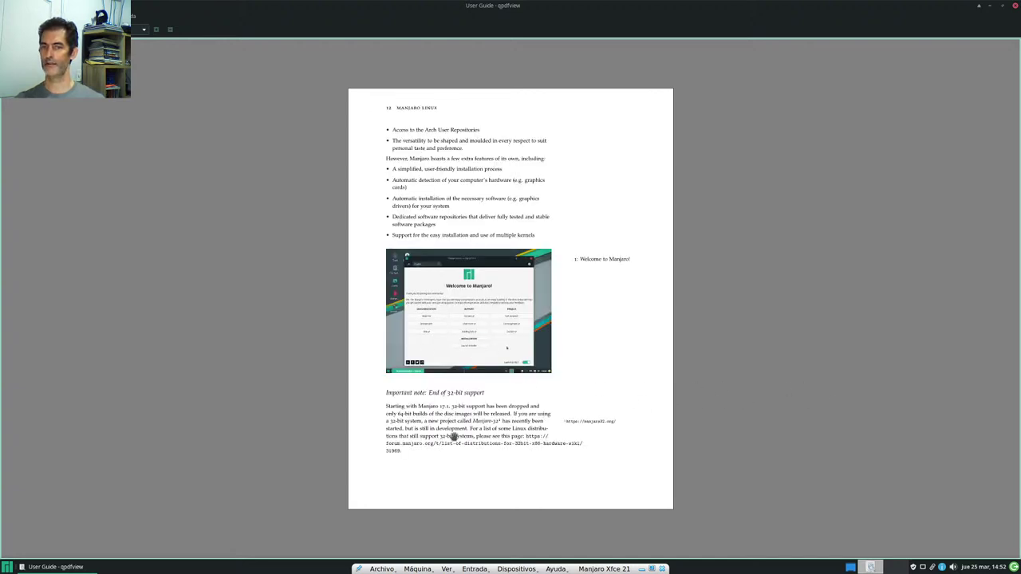
pyautogui.click(1015, 5)
# Step: Examine the system settings tools listed in the Configuración category of the applications menu
pyautogui.click(7, 566)
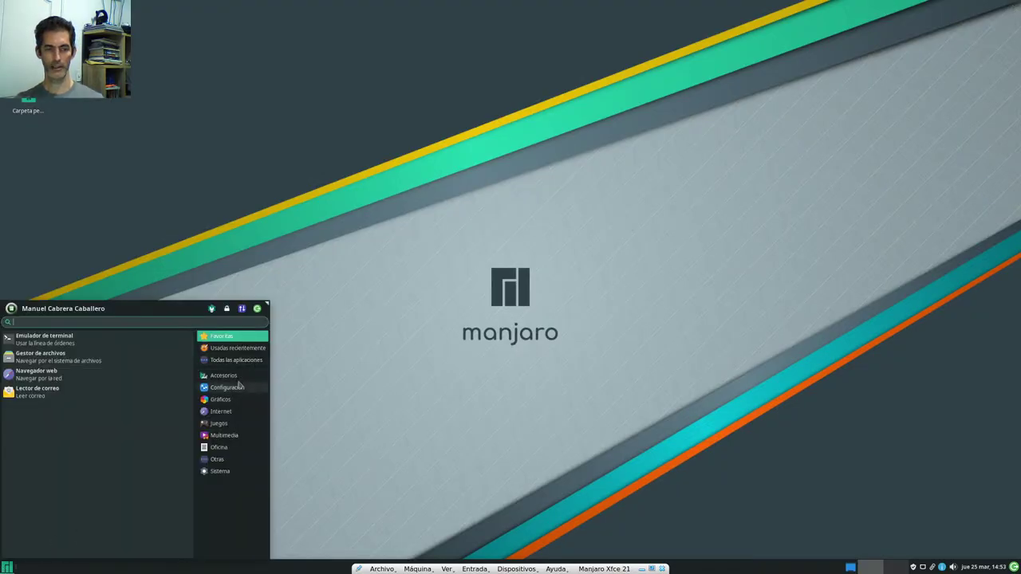
pyautogui.click(231, 388)
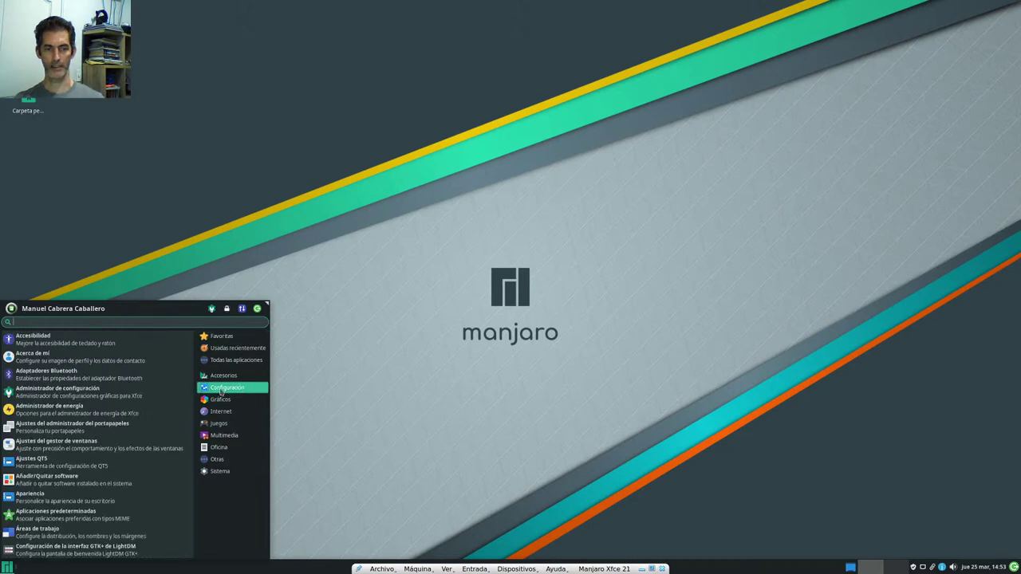
pyautogui.scroll(-3, 96, 489)
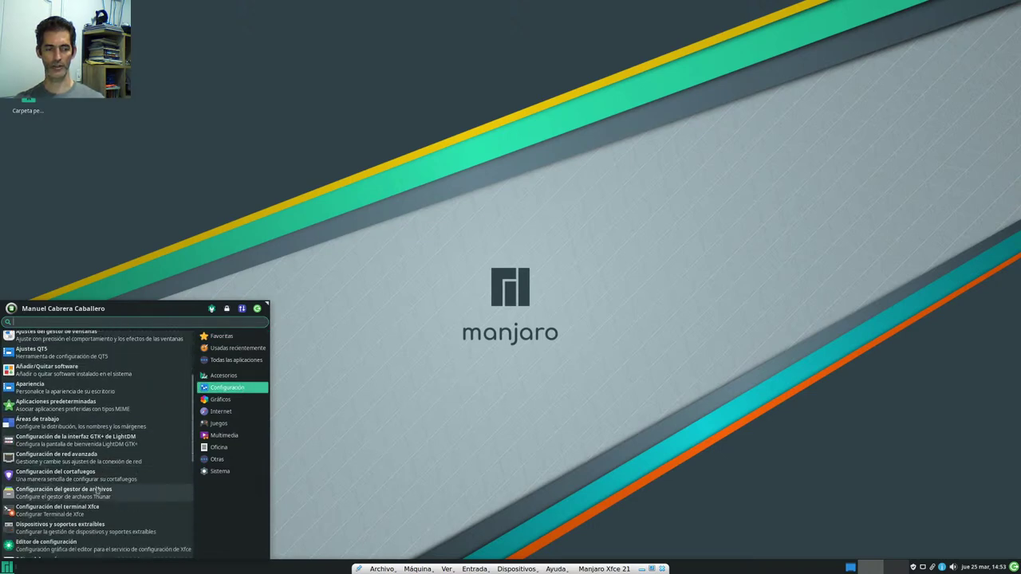
pyautogui.scroll(-2, 96, 488)
pyautogui.scroll(5, 100, 475)
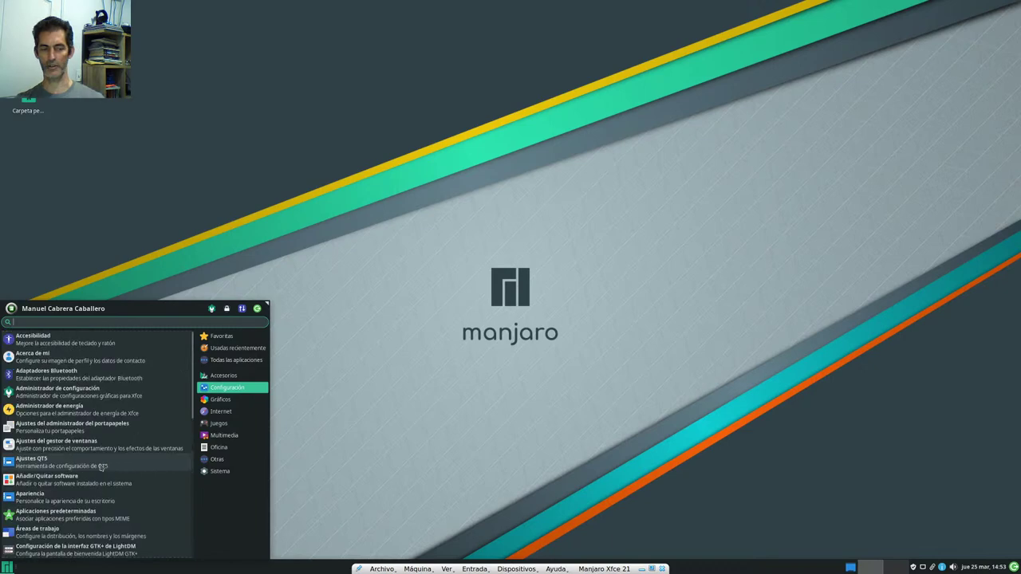
# Step: Review the applications in the Gráficos, Internet, Juegos, Multimedia, Oficina, Otras and Sistema categories
pyautogui.click(239, 403)
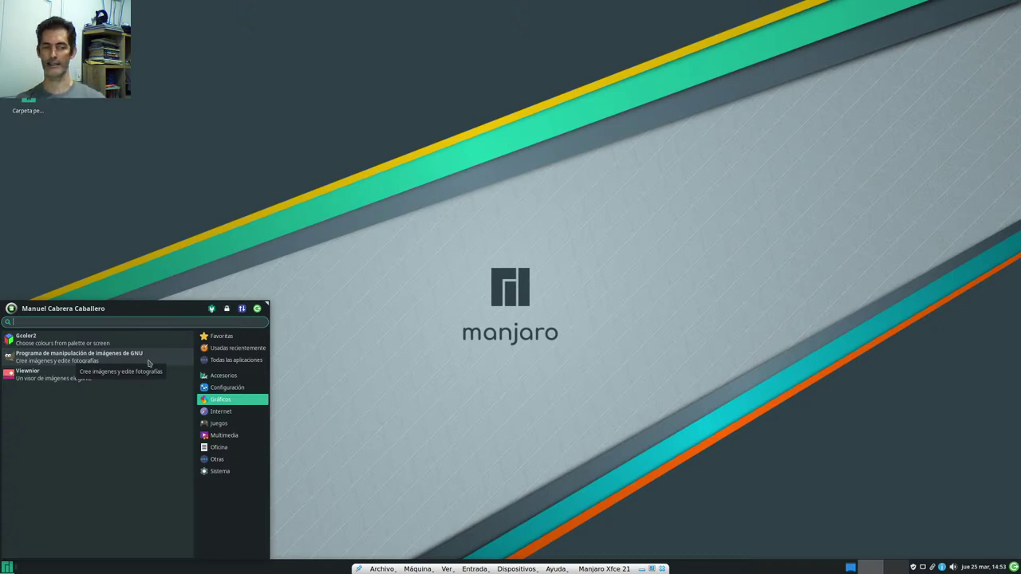
pyautogui.click(226, 412)
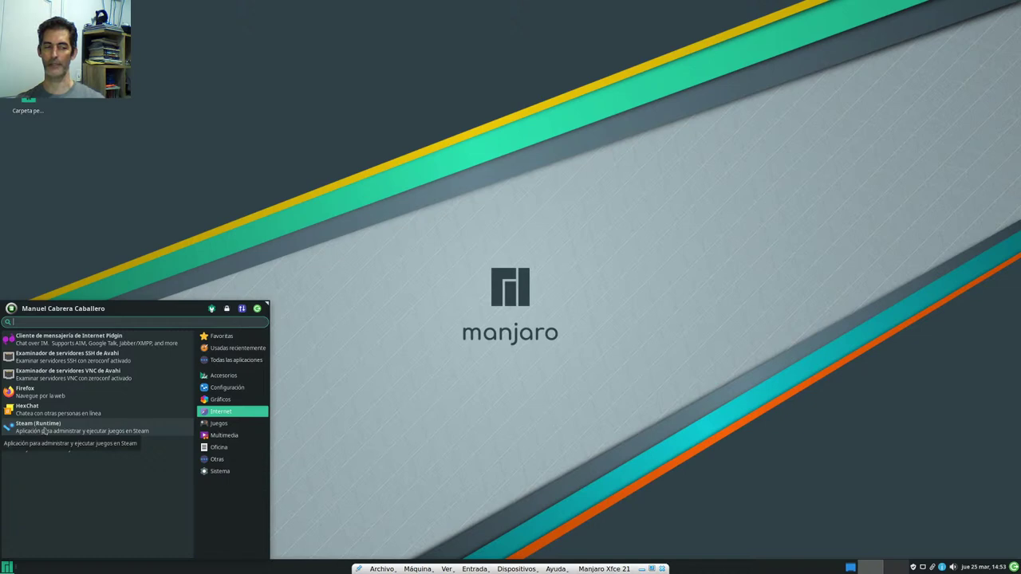
pyautogui.click(234, 424)
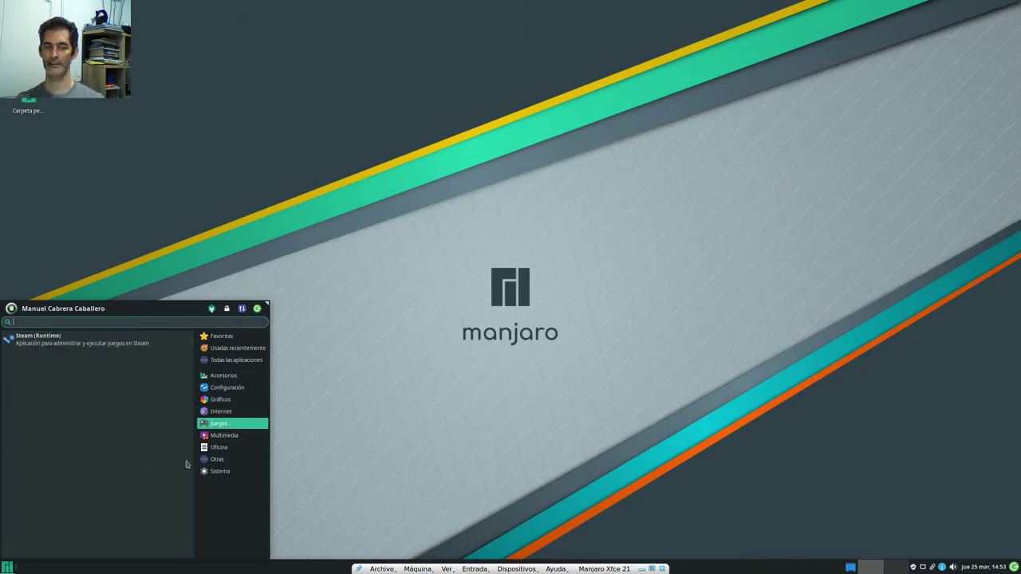
pyautogui.click(237, 435)
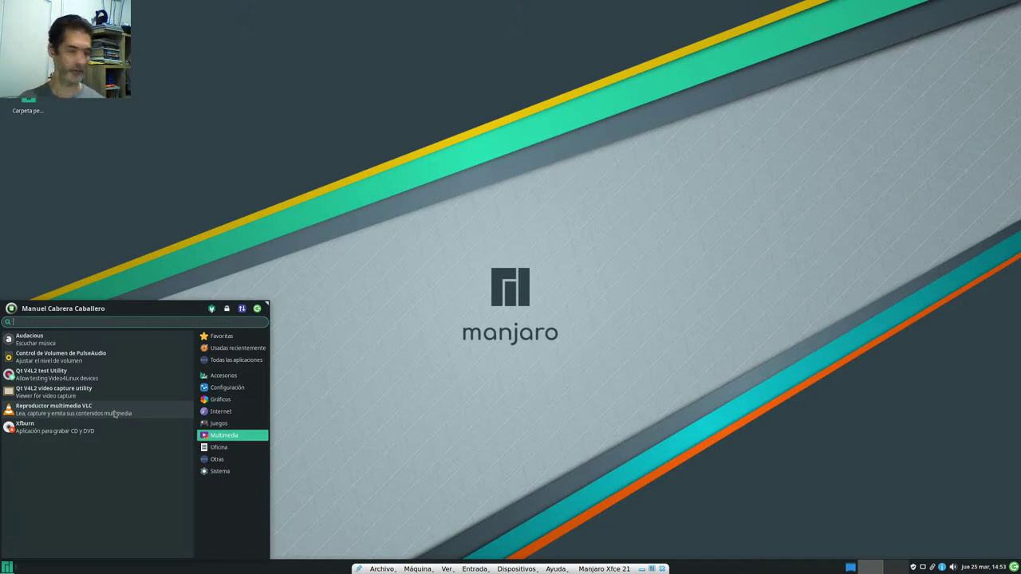
pyautogui.click(245, 450)
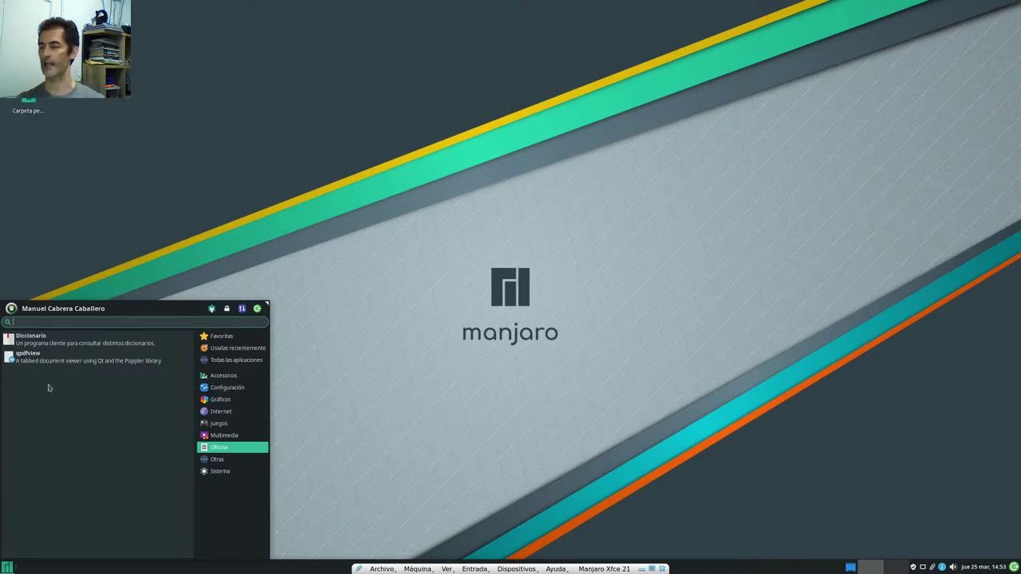
pyautogui.click(231, 461)
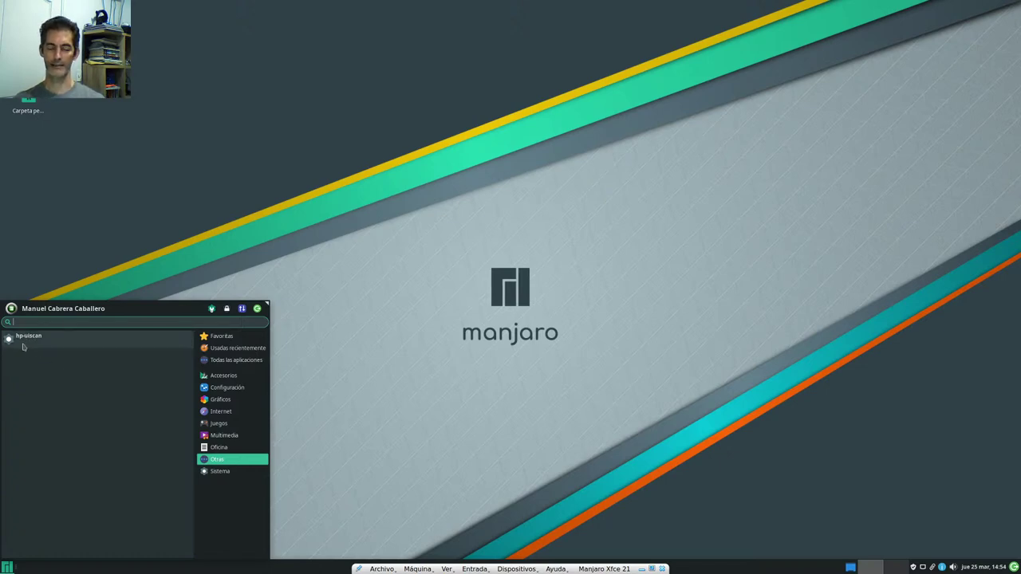
pyautogui.click(222, 472)
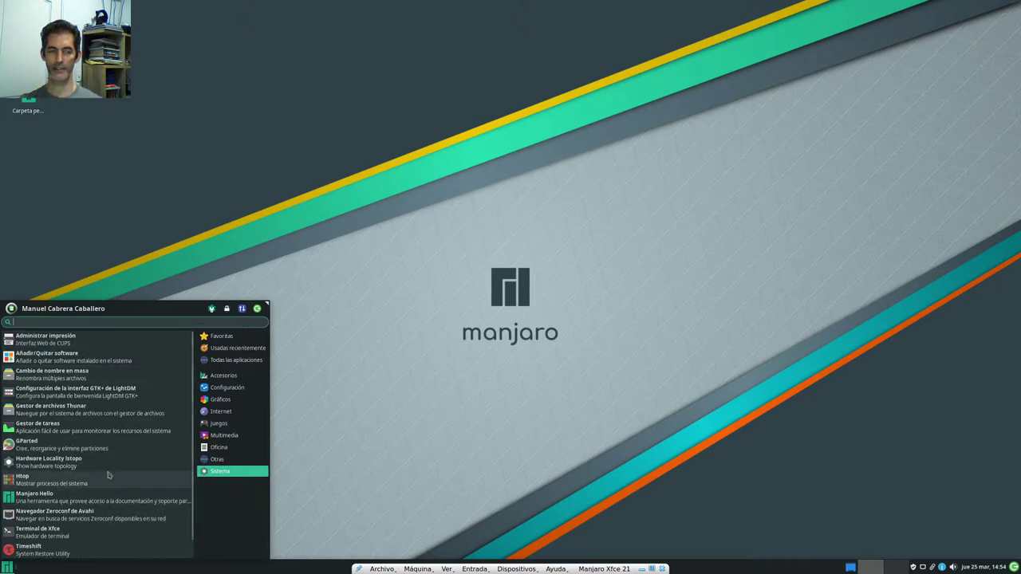
# Step: Check the rest of the Sistema applications, then open the Configuración settings manager in an enlarged, more centred window
pyautogui.scroll(-1, 132, 475)
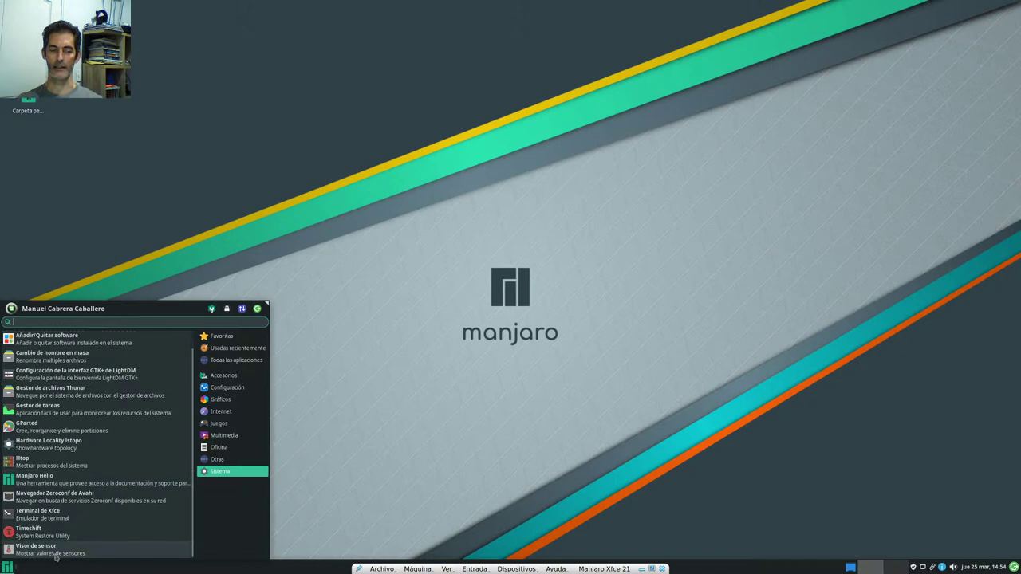
pyautogui.scroll(1, 125, 383)
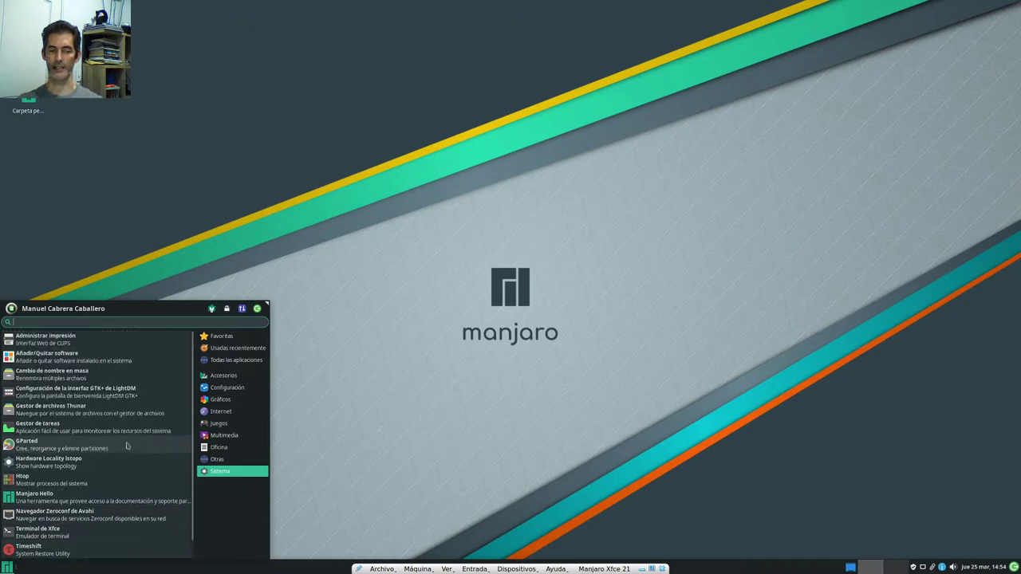
pyautogui.click(212, 310)
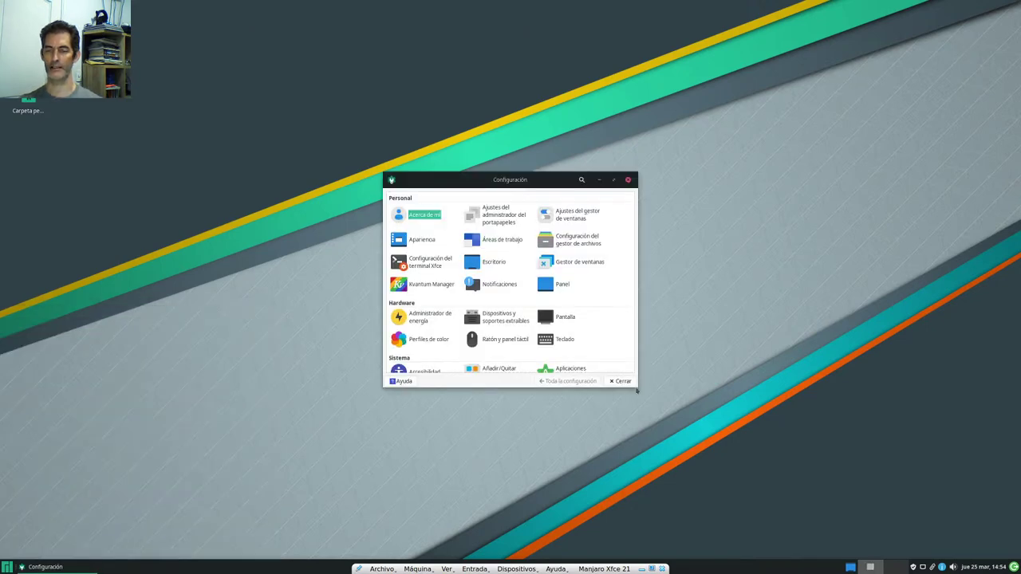
pyautogui.moveTo(635, 385); pyautogui.dragTo(908, 493)
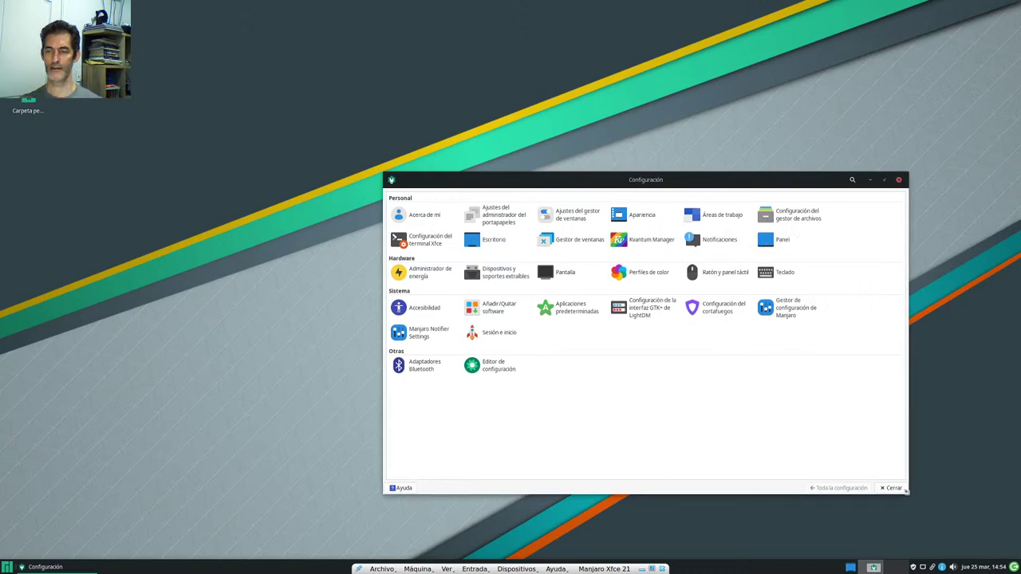
pyautogui.moveTo(690, 183); pyautogui.dragTo(569, 116)
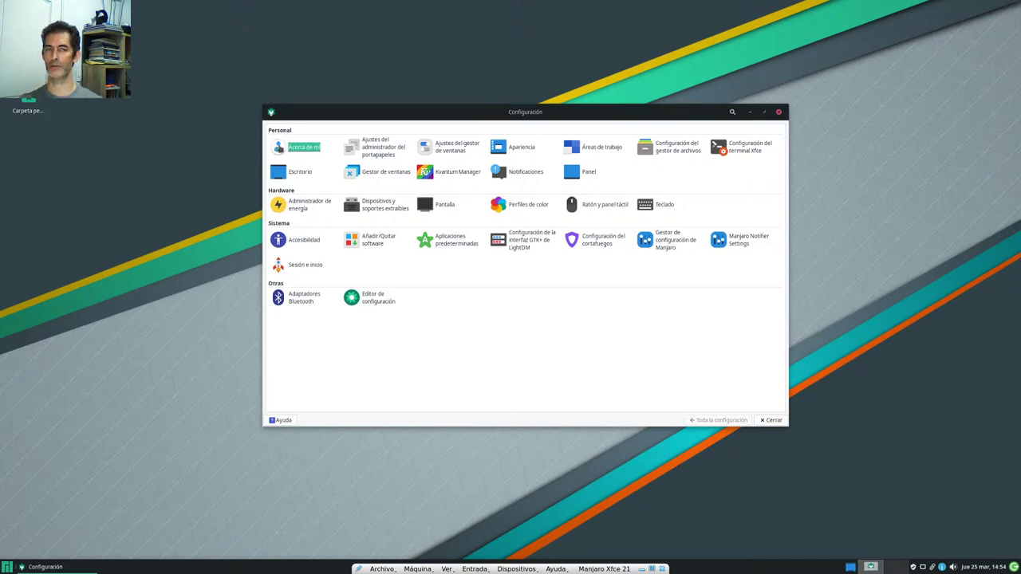
# Step: View the profile details under Acerca de mí and dismiss them without changing anything
pyautogui.click(290, 149)
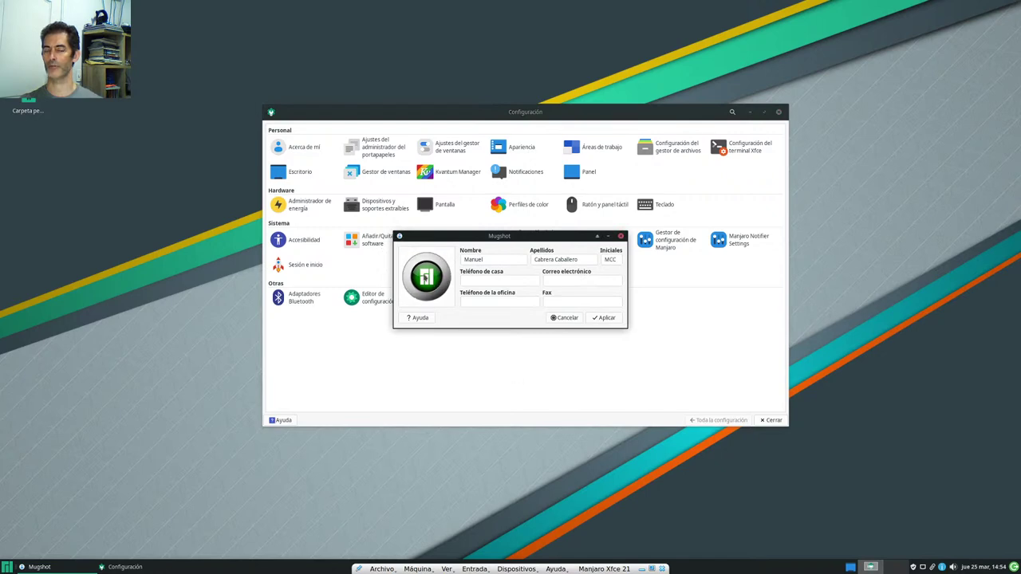
pyautogui.click(567, 318)
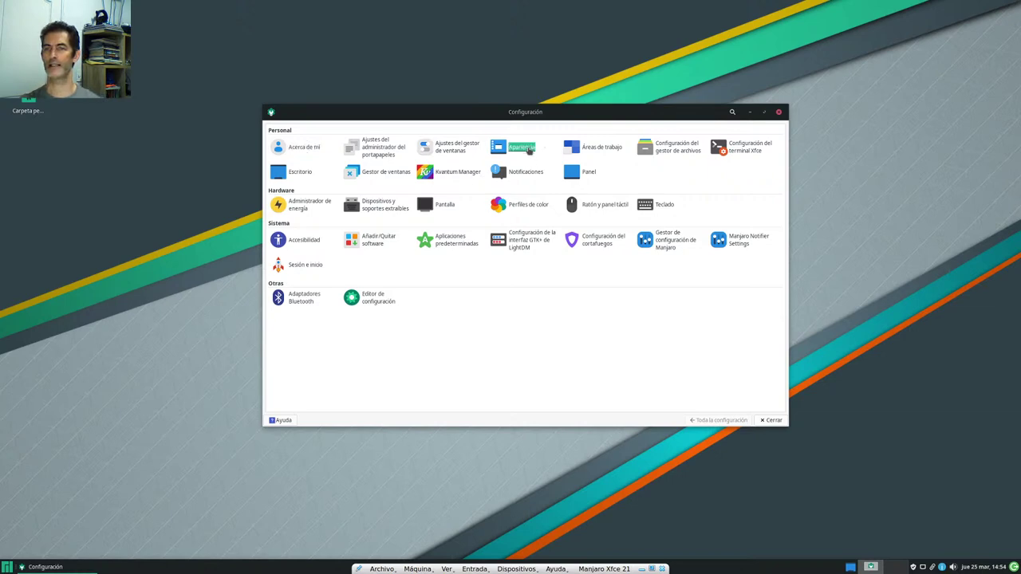
# Step: In the Apariencia settings, apply the Matcha-dark-sea style and the Papirus-Dark icon theme
pyautogui.click(529, 152)
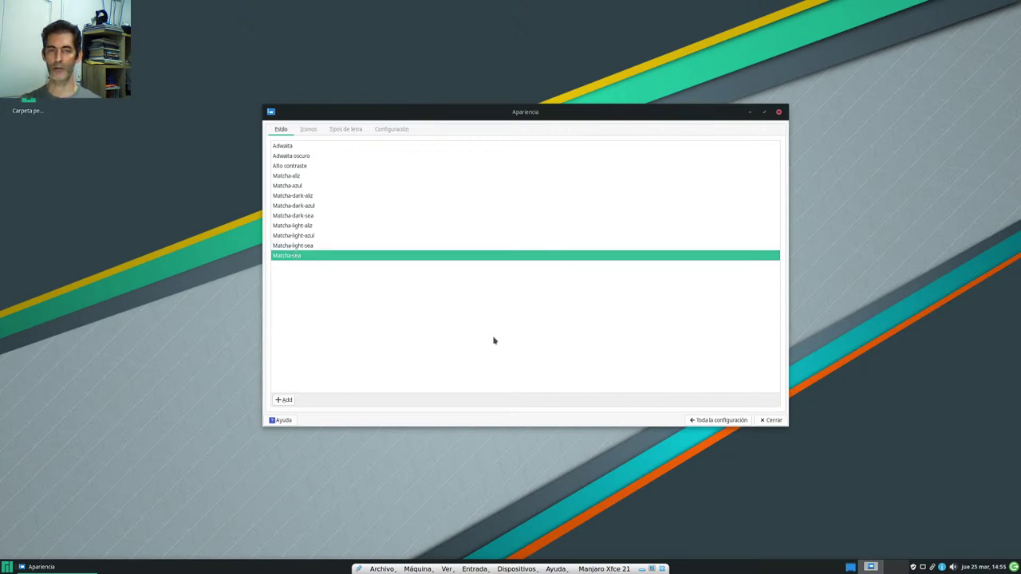
pyautogui.click(301, 217)
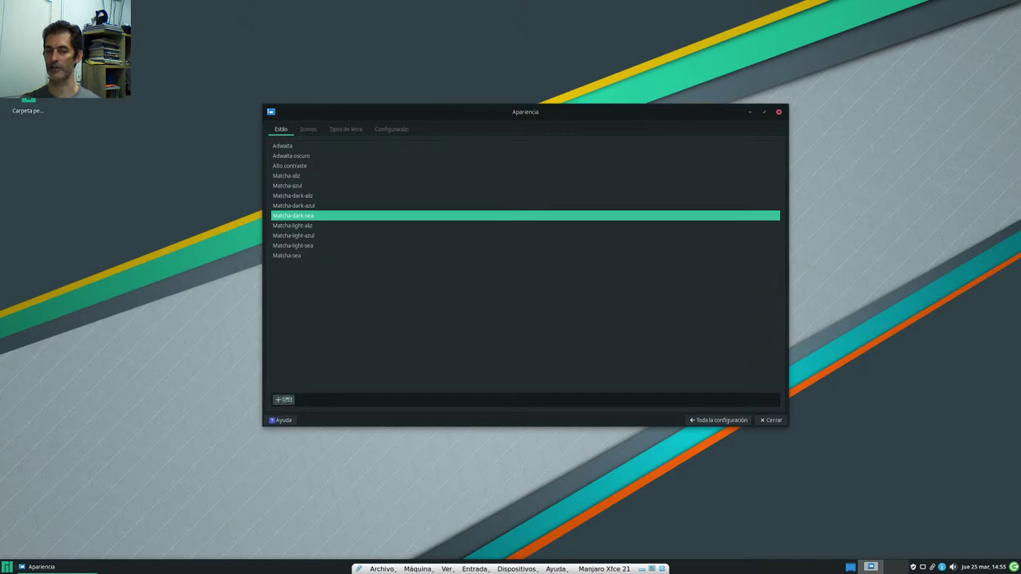
pyautogui.click(308, 129)
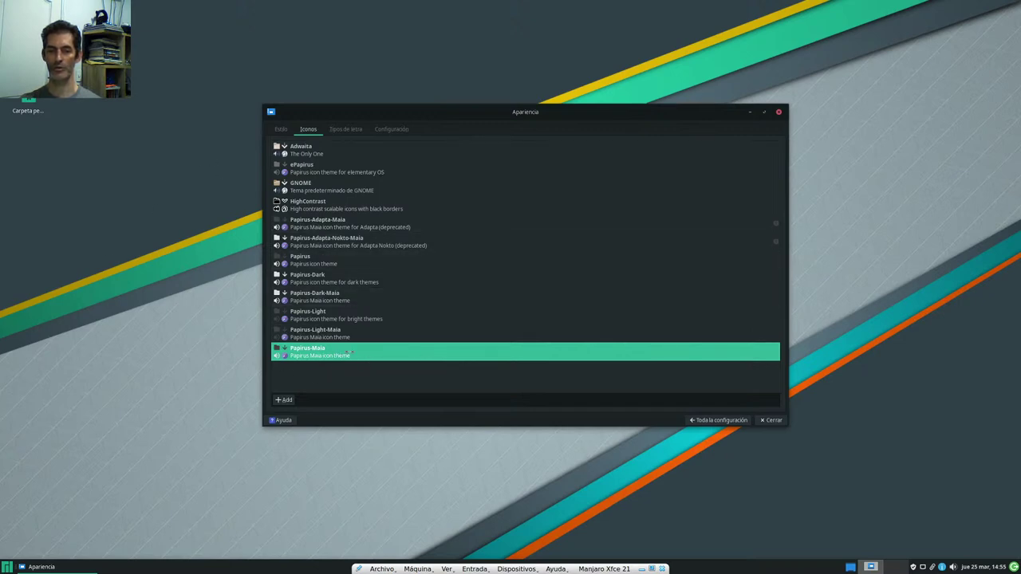
pyautogui.click(322, 280)
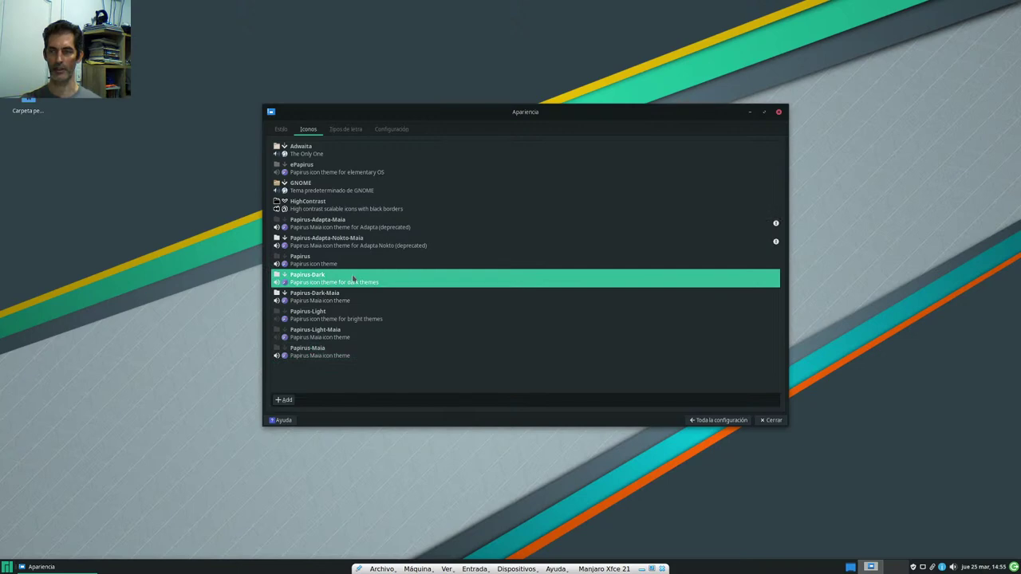
# Step: Review the font, menu, event sound and window scaling options in Apariencia, and return to the settings overview
pyautogui.click(345, 130)
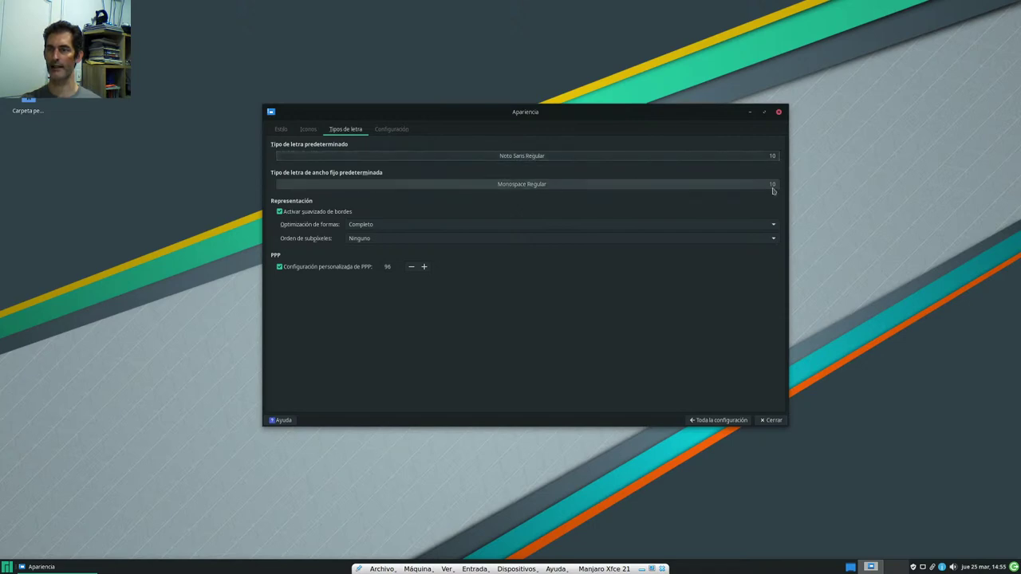
pyautogui.click(392, 130)
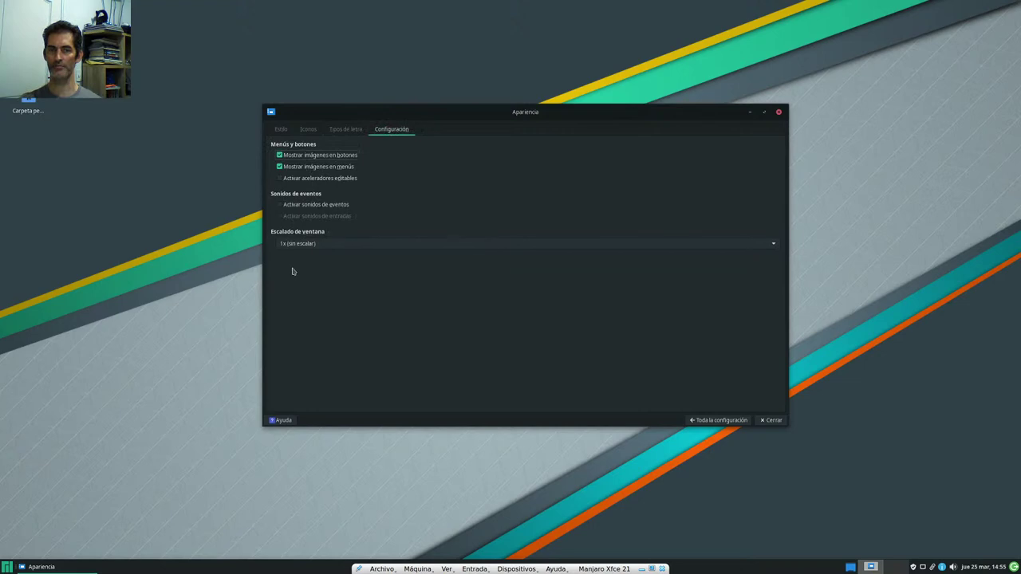
pyautogui.click(701, 419)
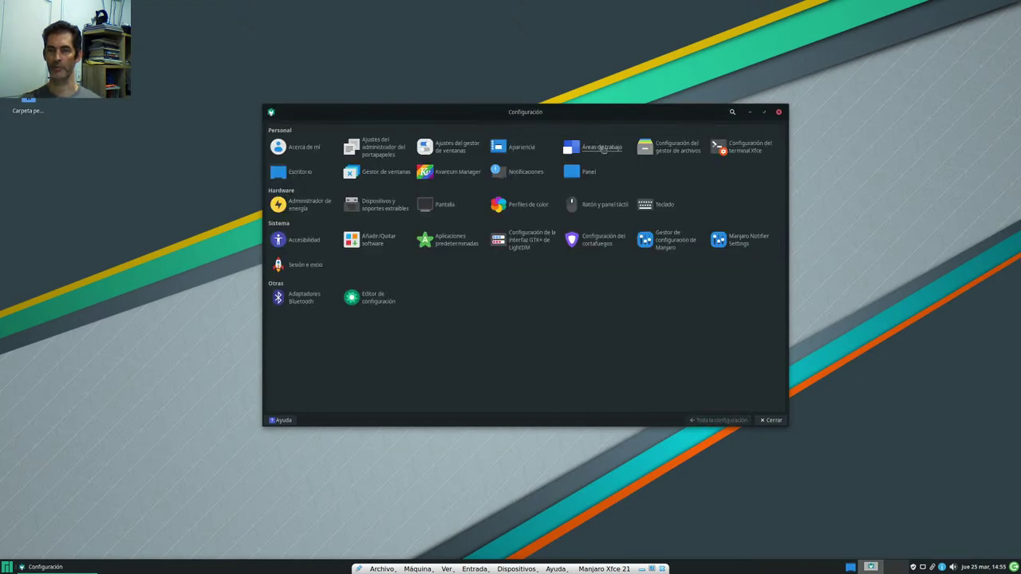
# Step: Review the number, names and margins of the workspaces in Áreas de trabajo, and return to the overview
pyautogui.click(602, 148)
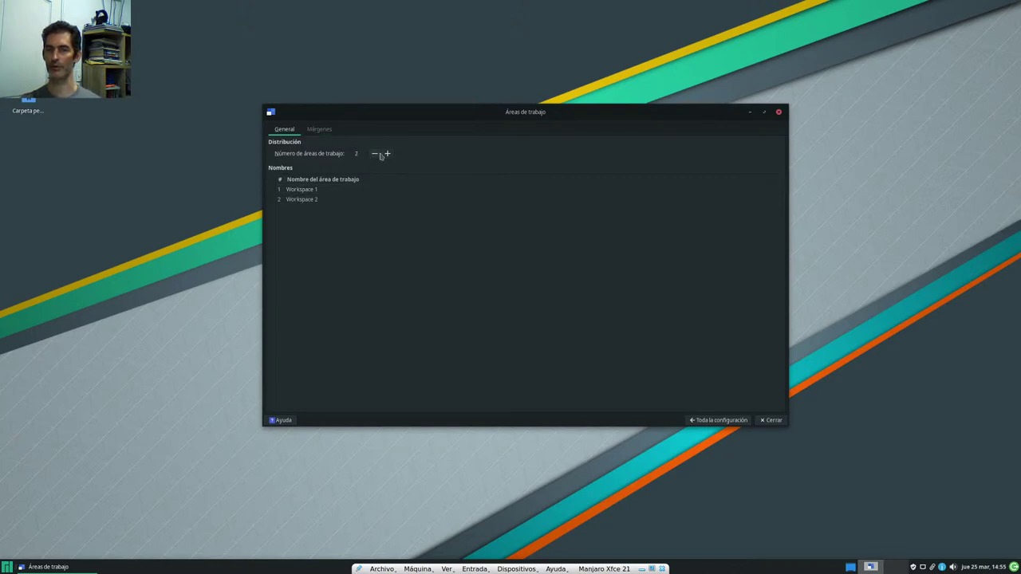
pyautogui.click(329, 133)
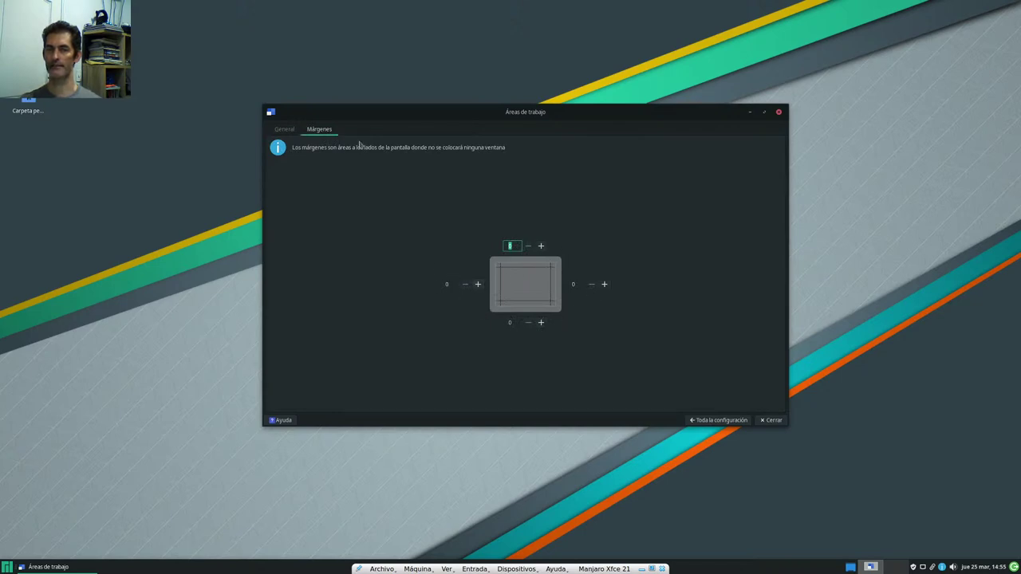
pyautogui.click(727, 420)
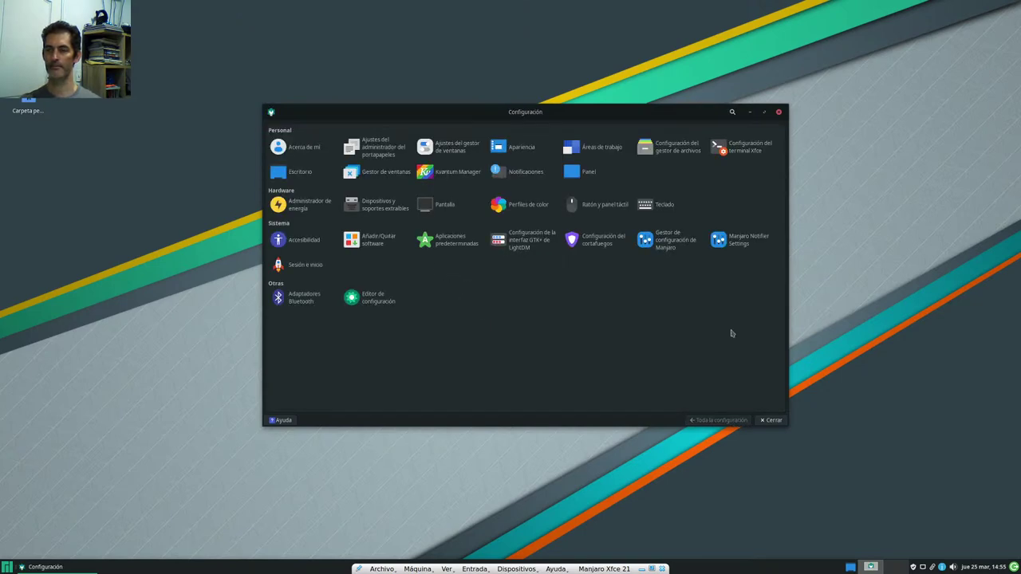
# Step: Review the file manager preferences for view, side pane, behaviour and advanced options, and close them
pyautogui.click(676, 151)
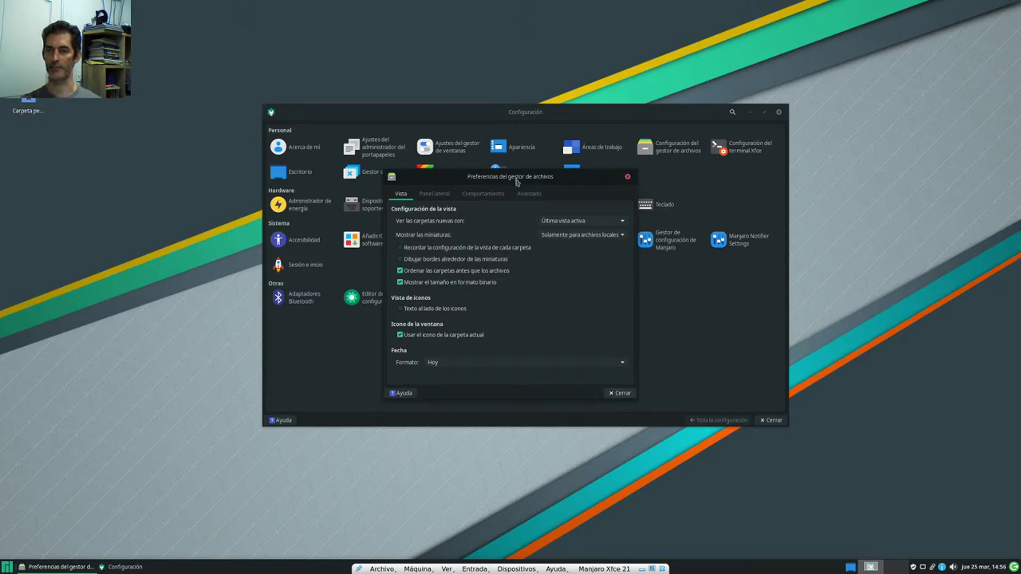
pyautogui.moveTo(516, 179); pyautogui.dragTo(516, 81)
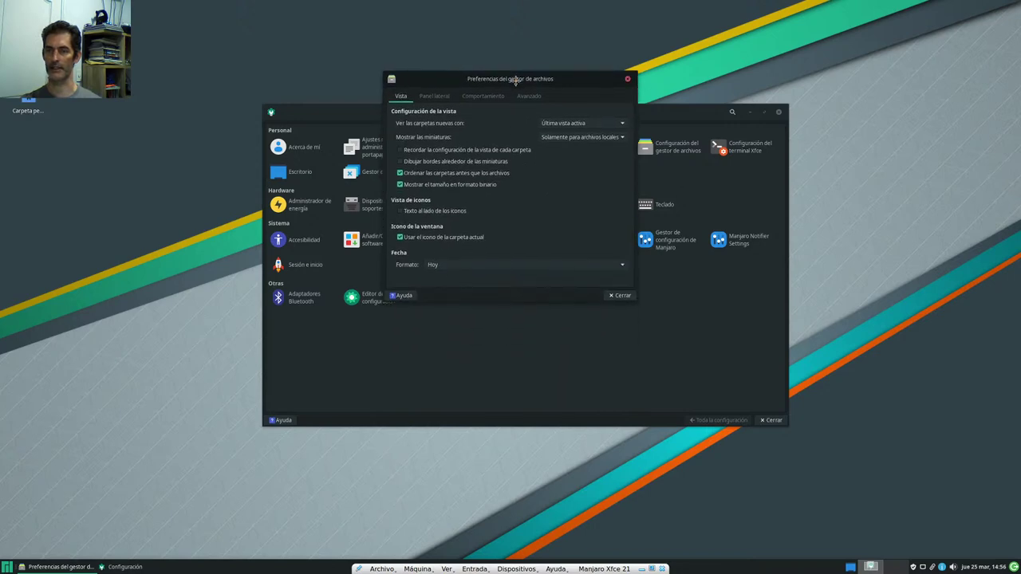
pyautogui.click(431, 96)
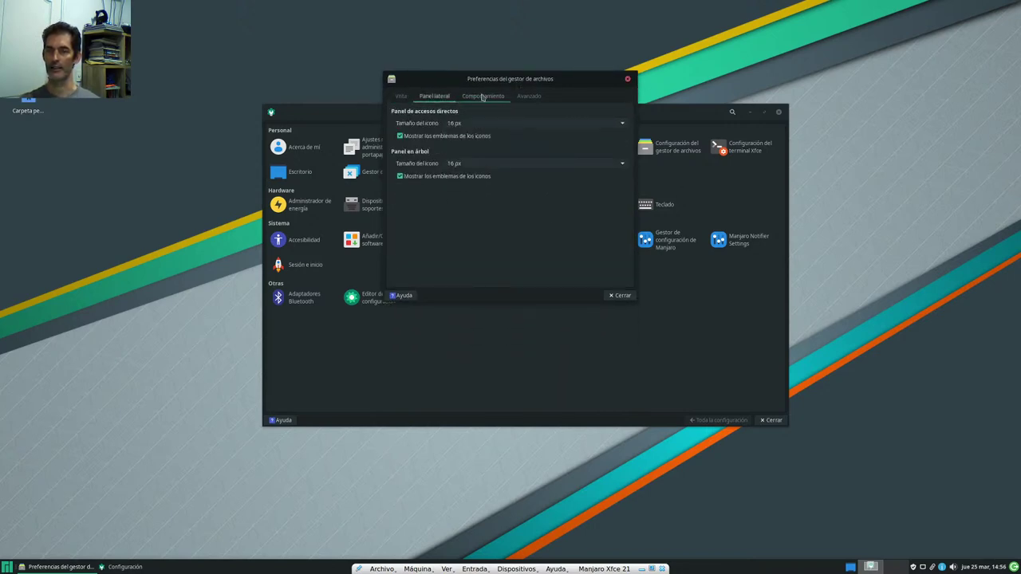
pyautogui.click(481, 97)
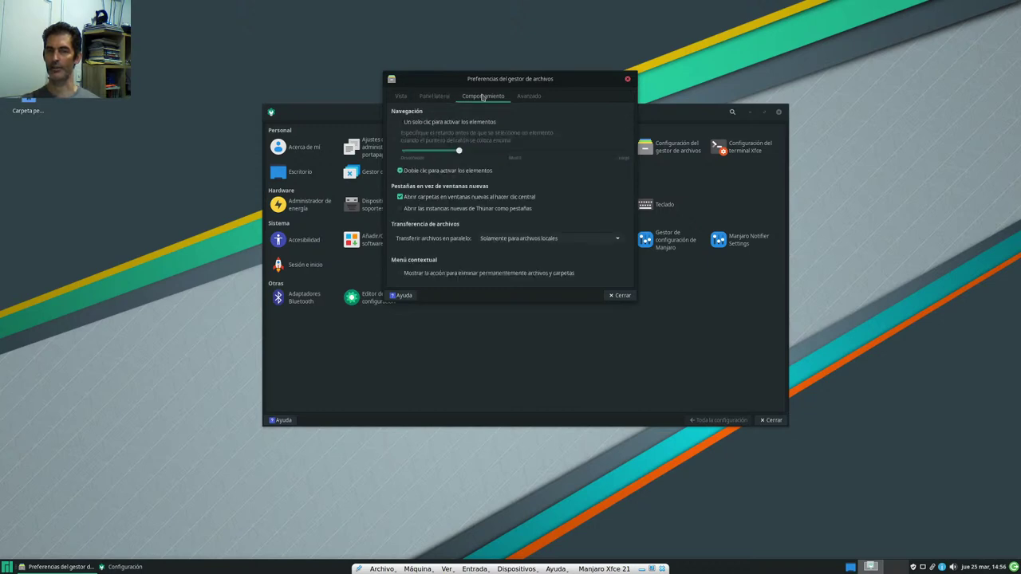
pyautogui.click(533, 96)
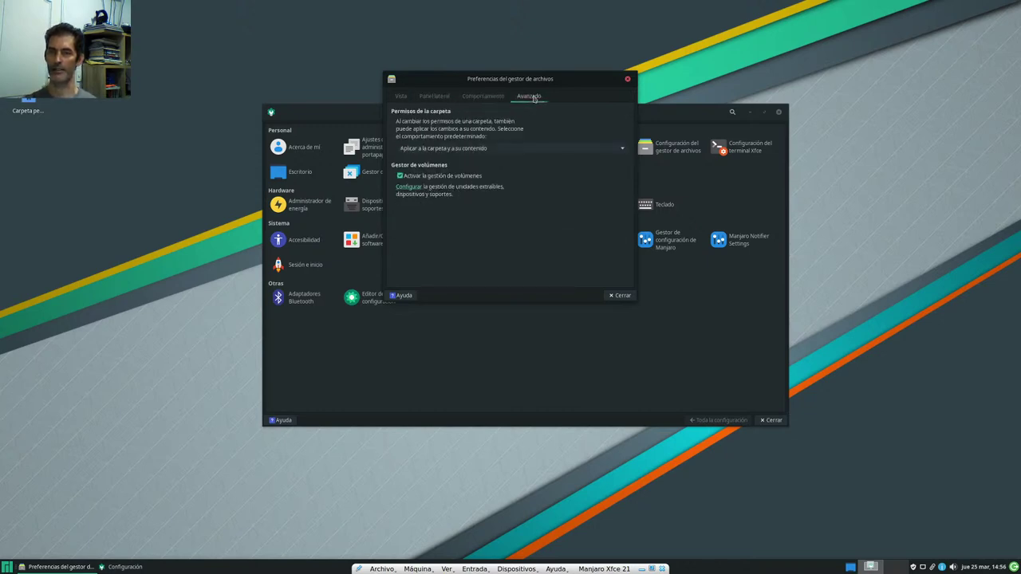
pyautogui.click(619, 295)
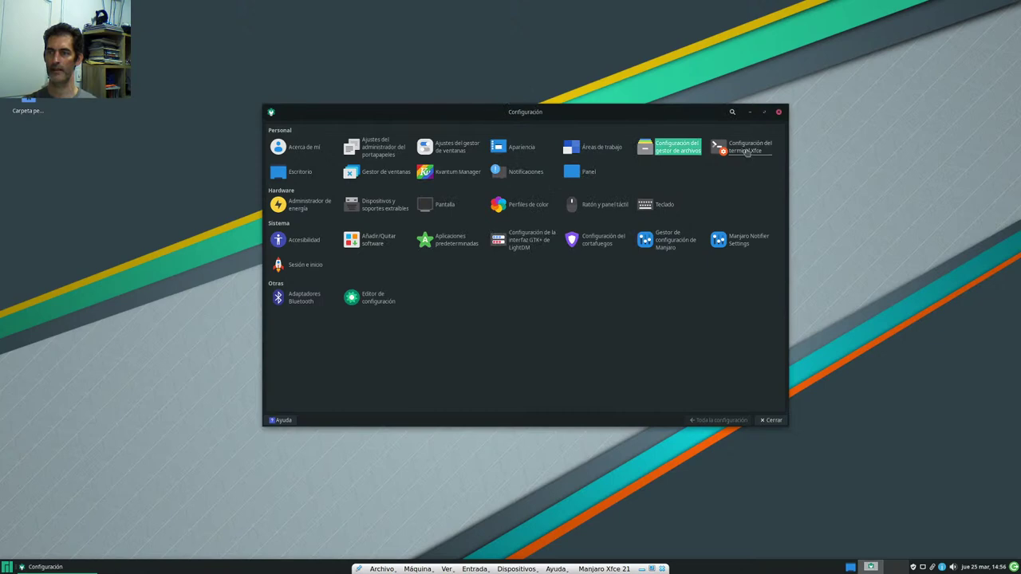
# Step: Look through the Xfce terminal preferences for general, drop-down and colour options, and close them
pyautogui.click(745, 146)
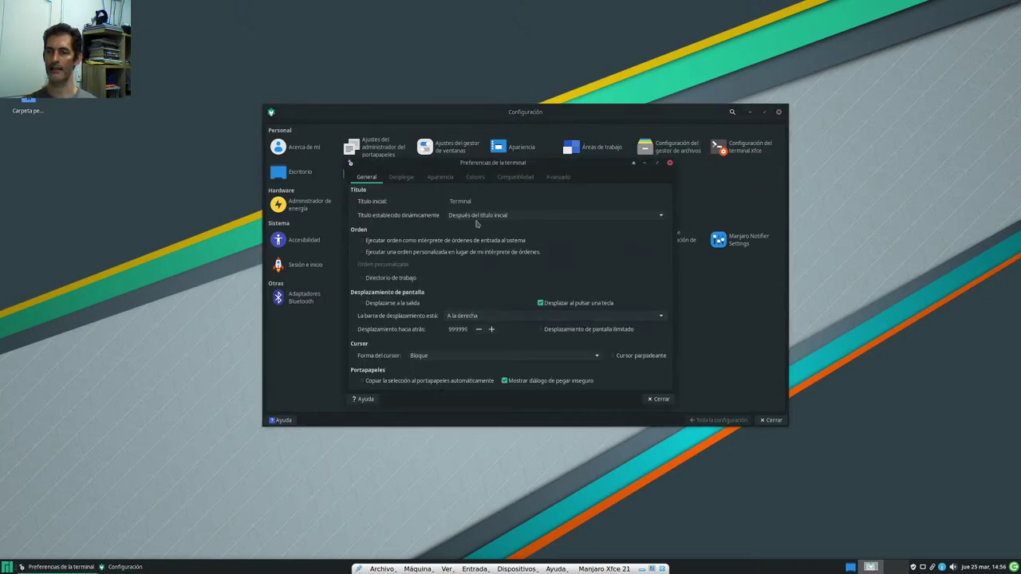
pyautogui.moveTo(494, 182); pyautogui.dragTo(513, 96)
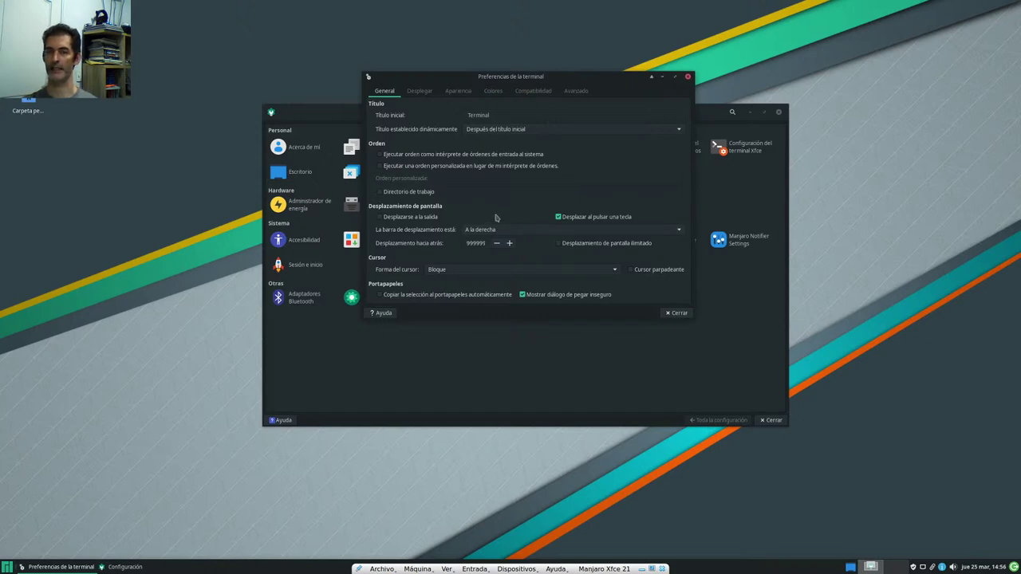
pyautogui.click(419, 90)
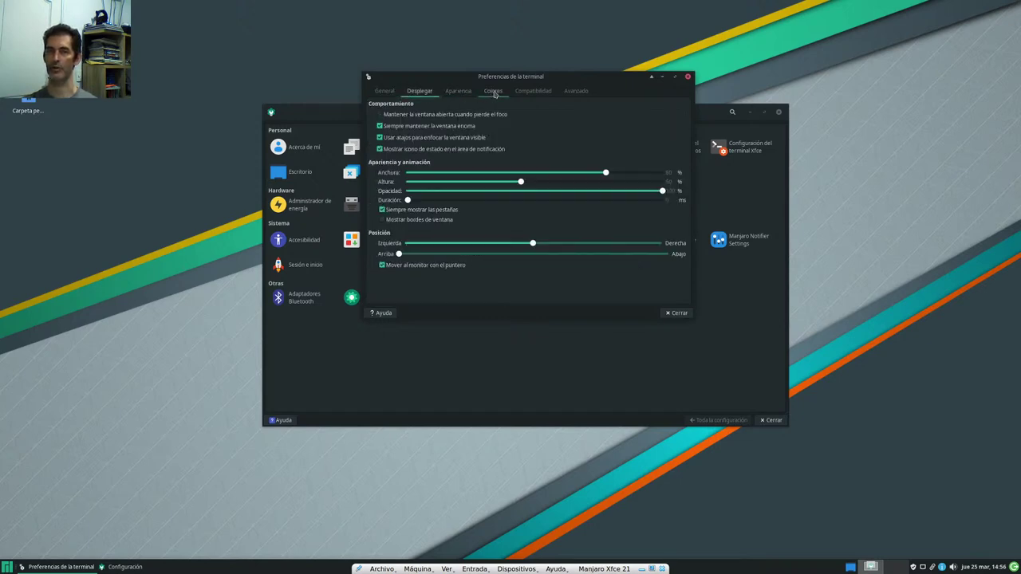
pyautogui.click(492, 90)
pyautogui.click(676, 313)
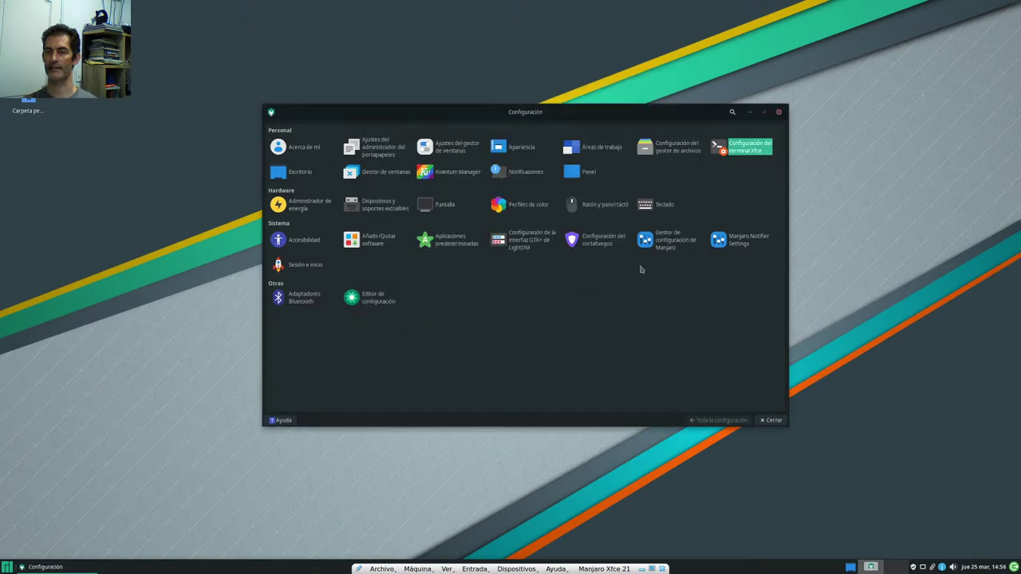
# Step: Browse the available wallpapers in the Escritorio background settings
pyautogui.click(296, 171)
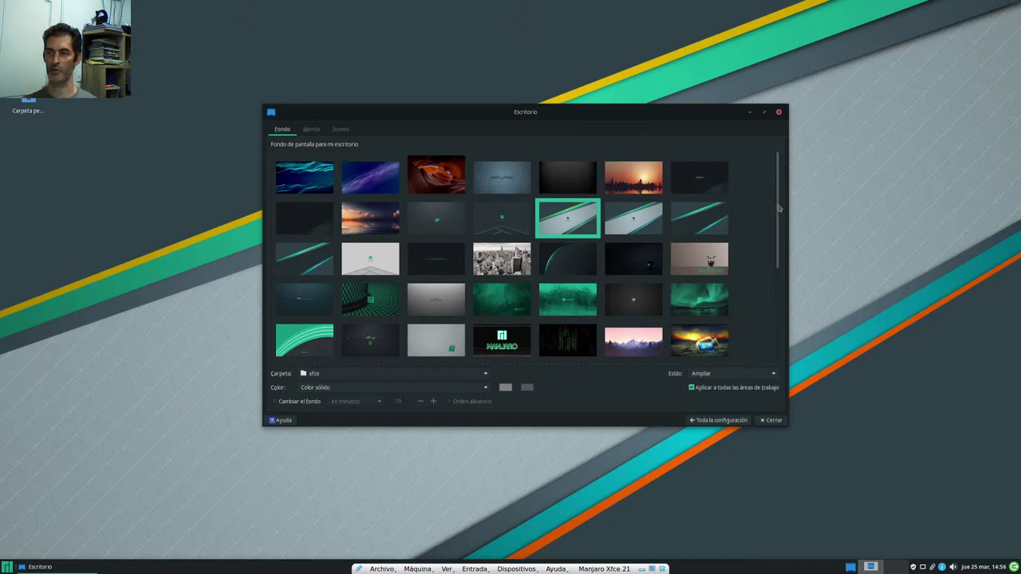
pyautogui.scroll(-3, 779, 208)
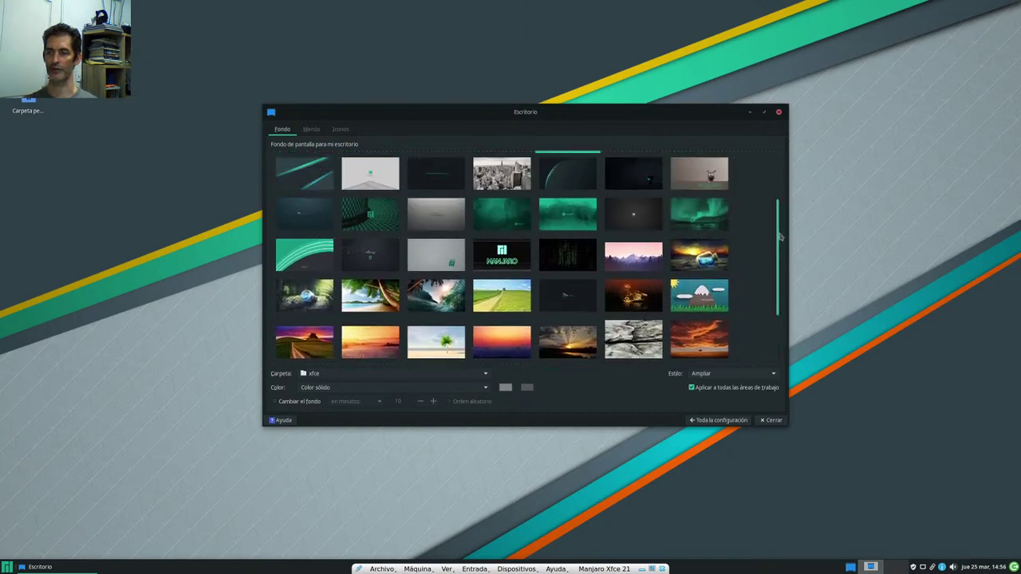
pyautogui.scroll(3, 779, 236)
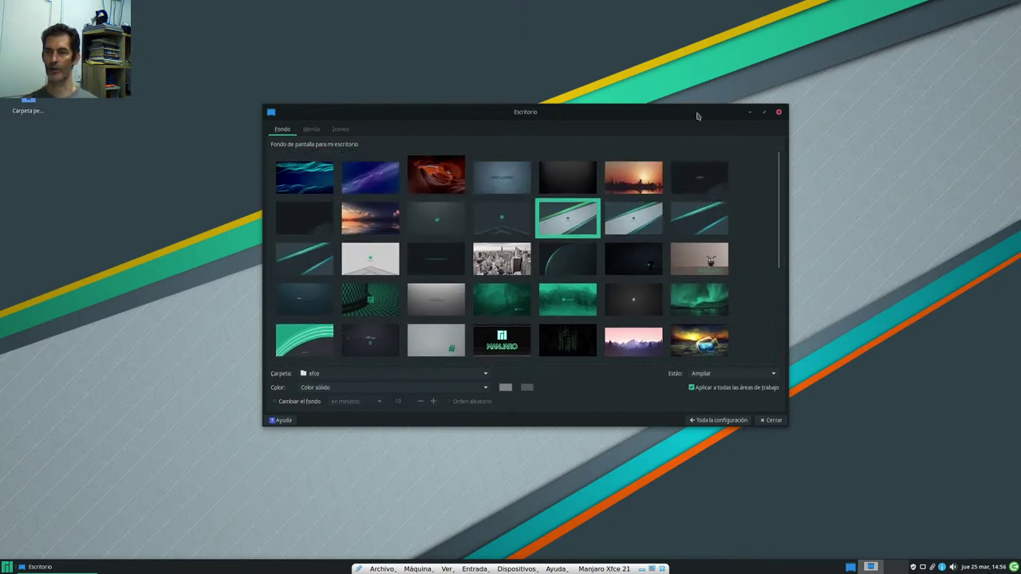
pyautogui.moveTo(696, 117); pyautogui.dragTo(673, 110)
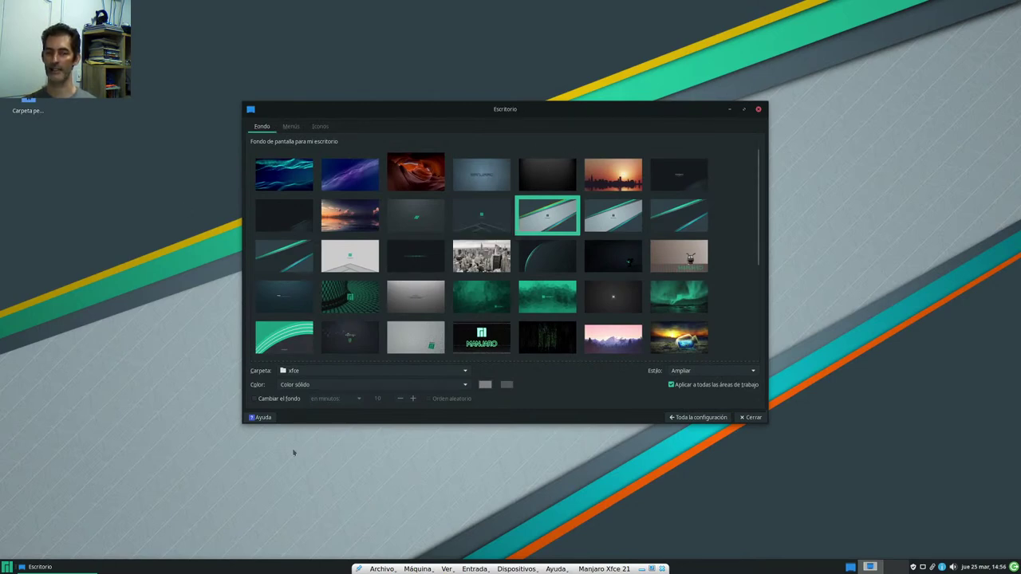
# Step: Enable automatic wallpaper changes every 5 minutes in random order
pyautogui.click(267, 400)
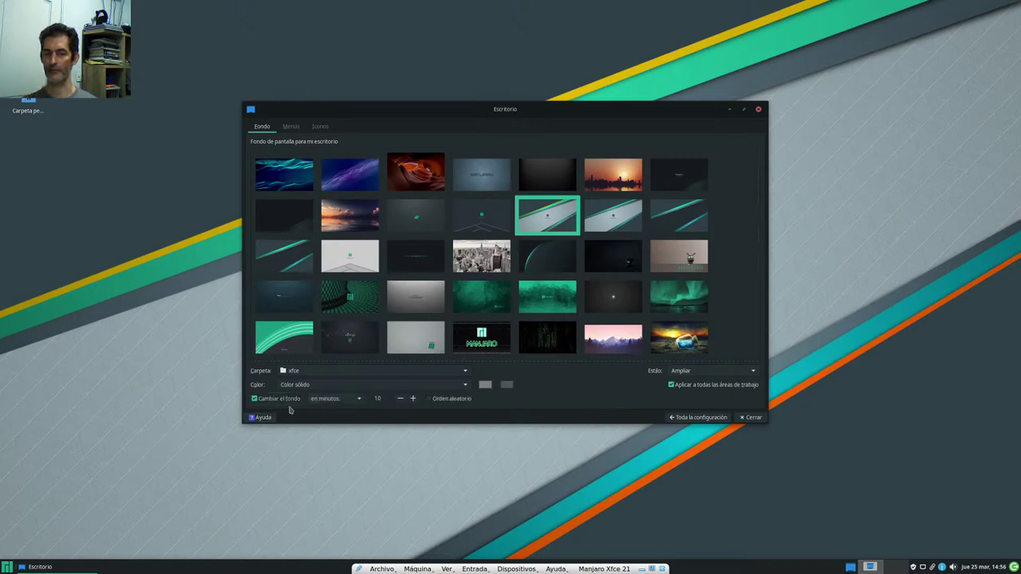
pyautogui.doubleClick(383, 401)
pyautogui.write('5')
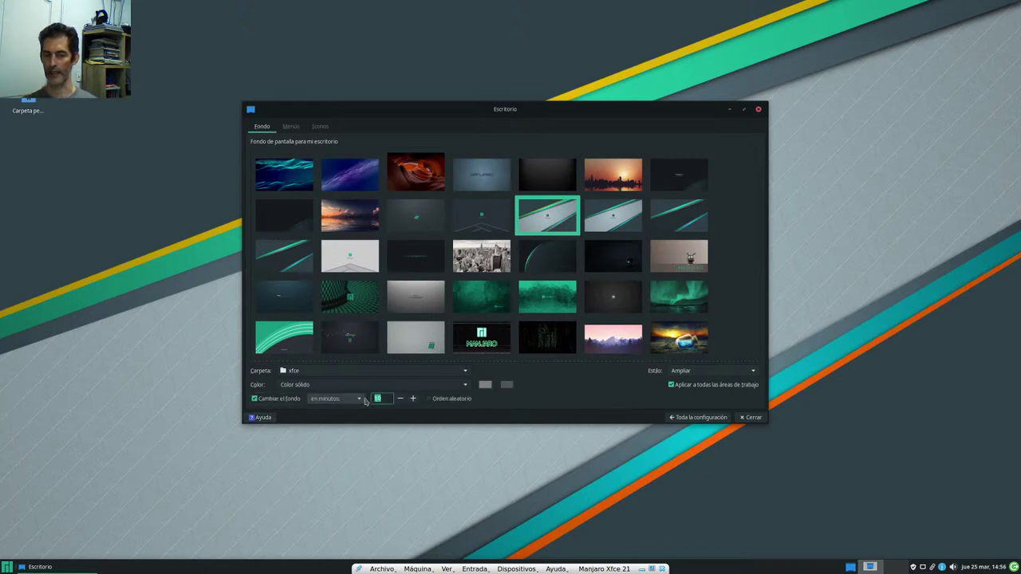
pyautogui.click(437, 400)
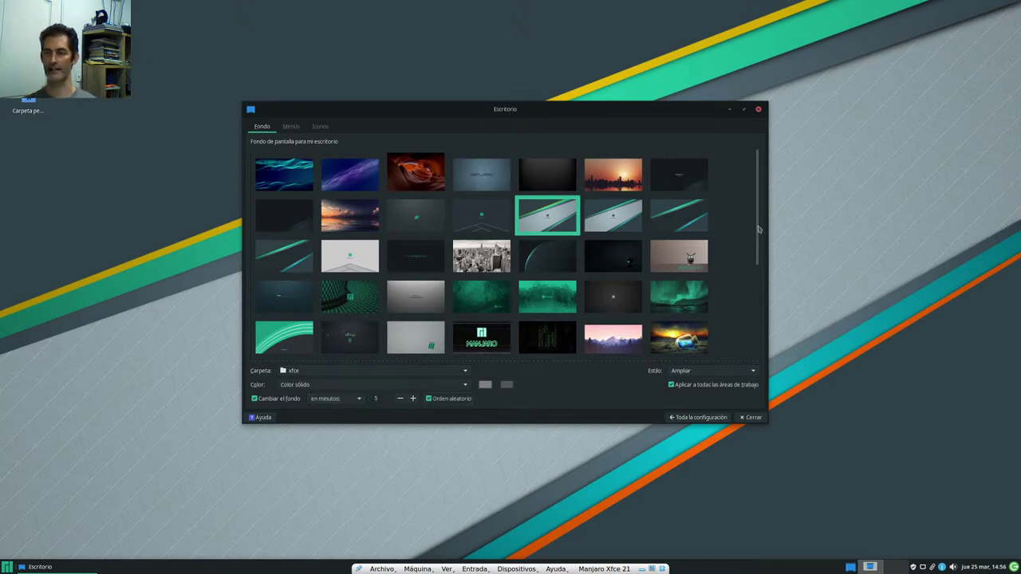
pyautogui.moveTo(760, 230); pyautogui.dragTo(764, 206)
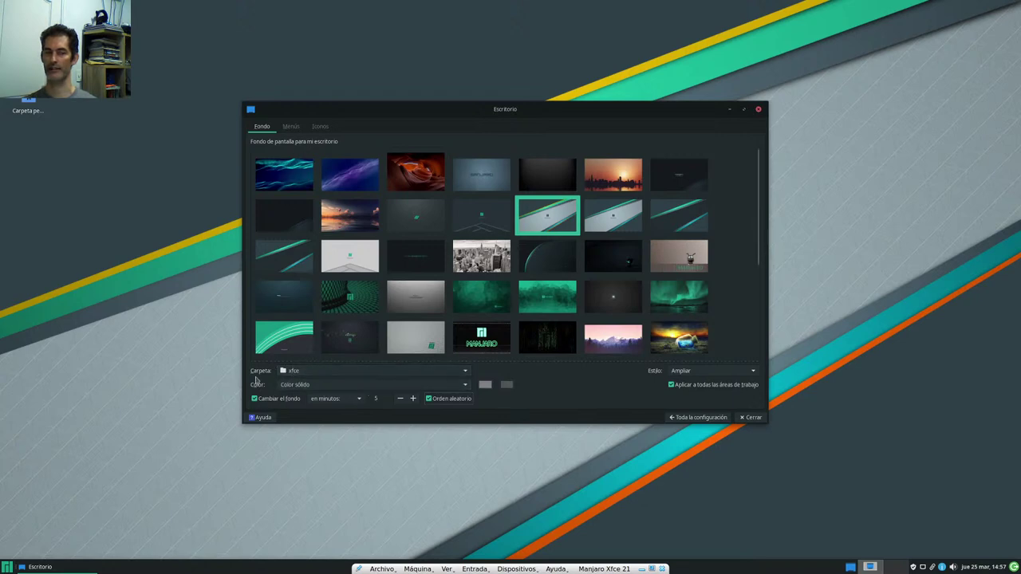
# Step: Check the desktop menu options, hide the Carpeta personal, Sistema de archivos and Papelera desktop icons, and return to all settings
pyautogui.click(291, 127)
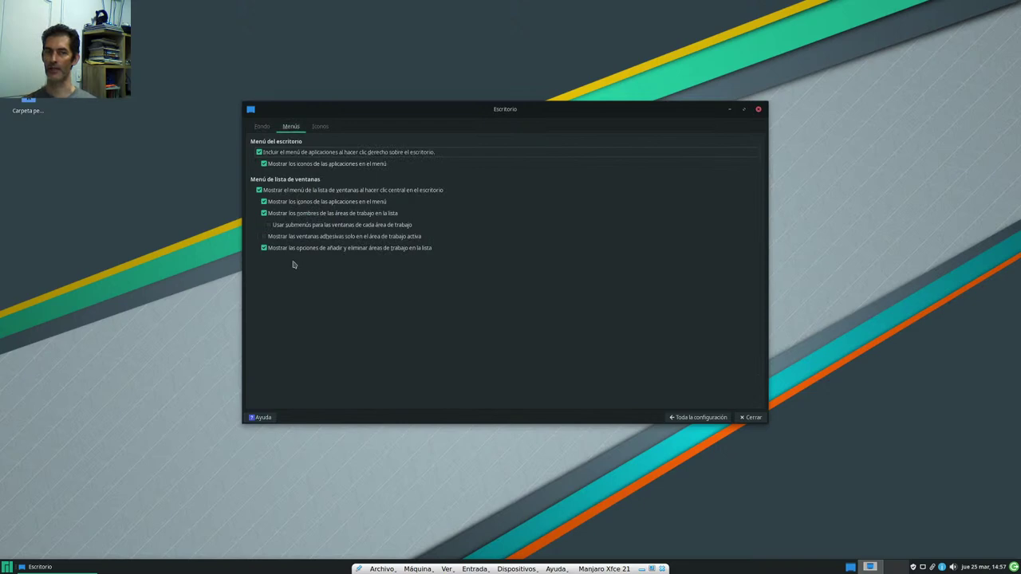
pyautogui.click(320, 125)
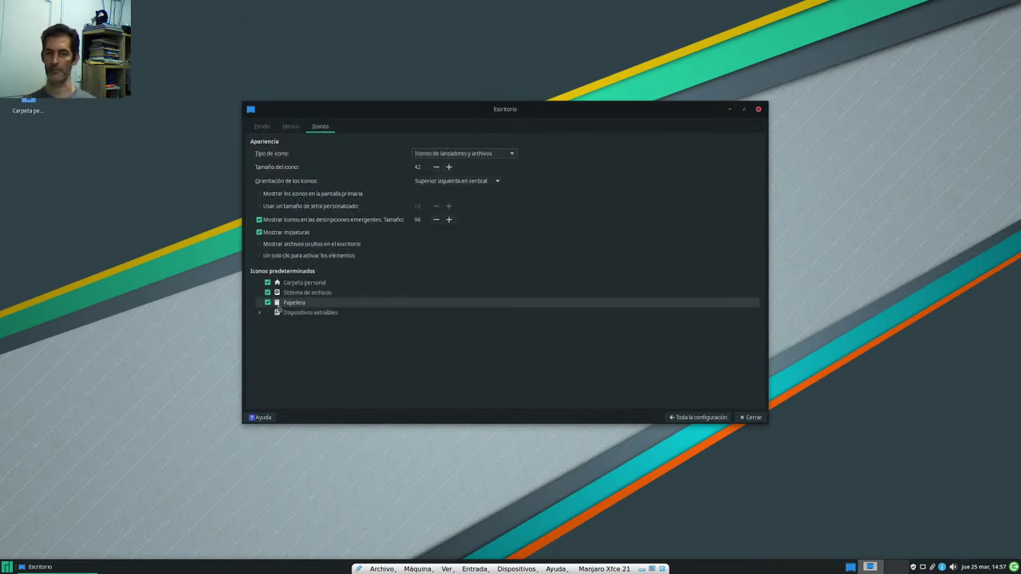
pyautogui.click(268, 303)
pyautogui.click(268, 292)
pyautogui.click(268, 282)
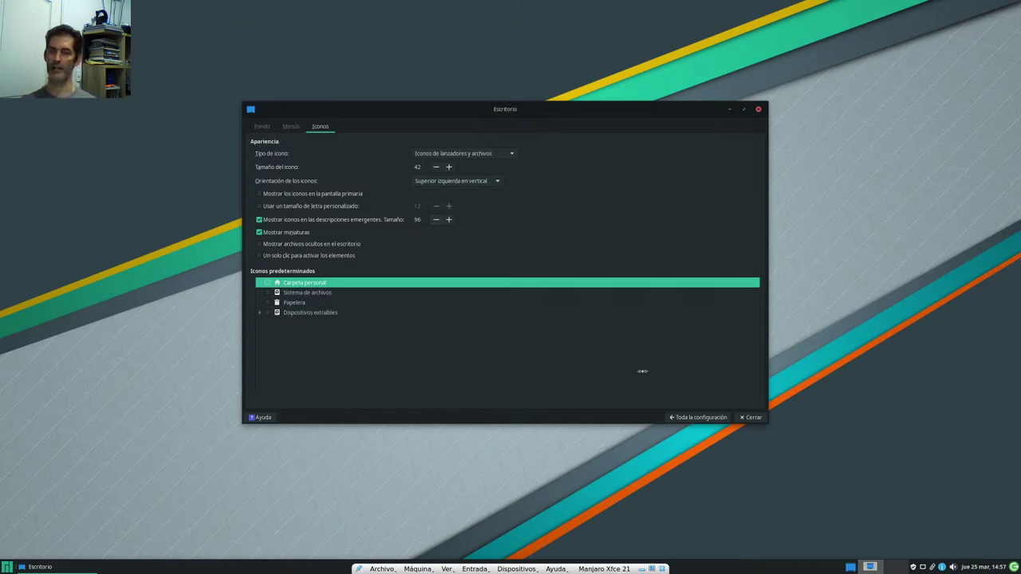
pyautogui.click(697, 417)
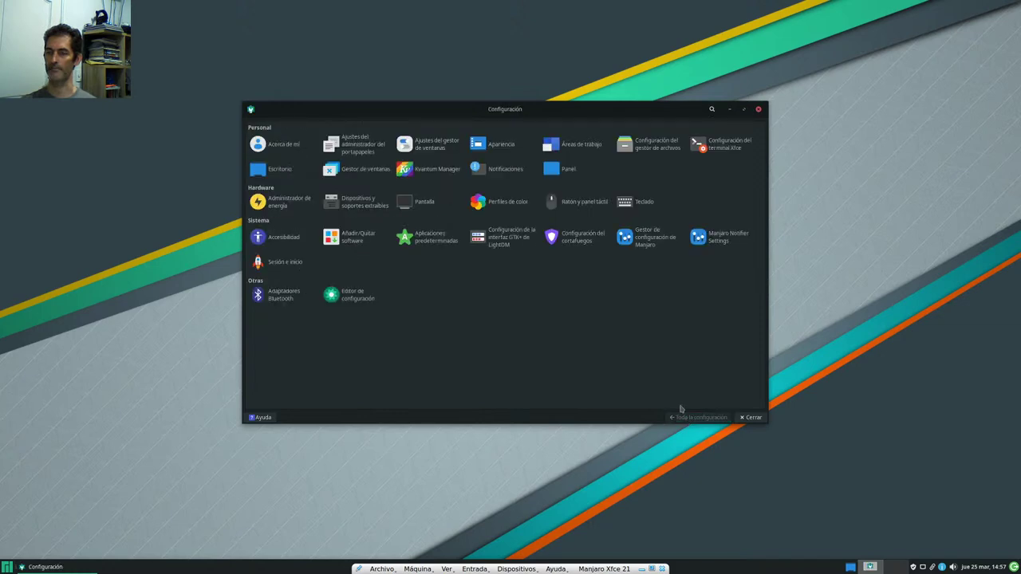
# Step: Open the Panel settings and try the Vertical mode for Panel 0, returning it to Horizontal
pyautogui.click(567, 170)
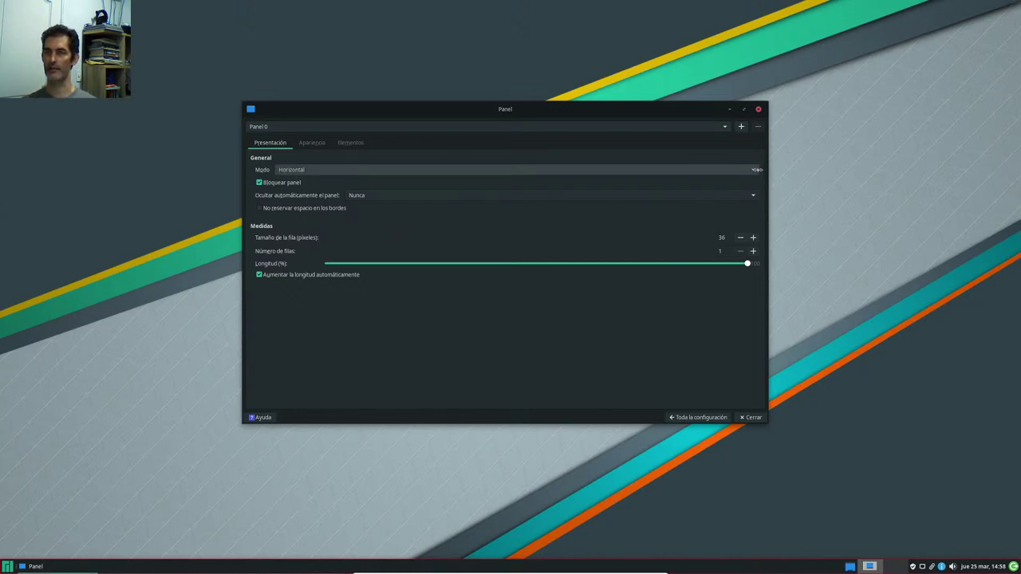
pyautogui.click(753, 170)
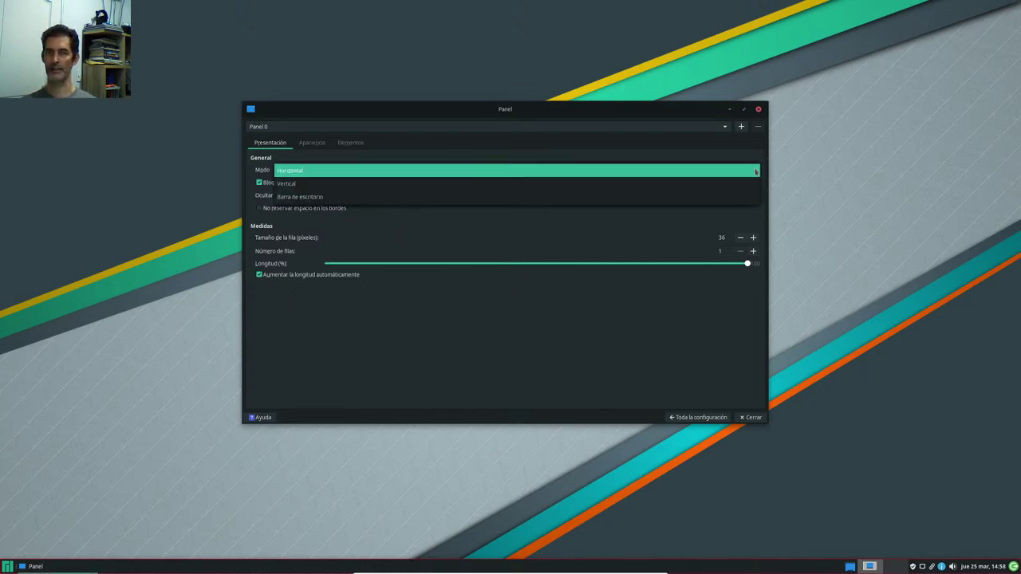
pyautogui.click(291, 184)
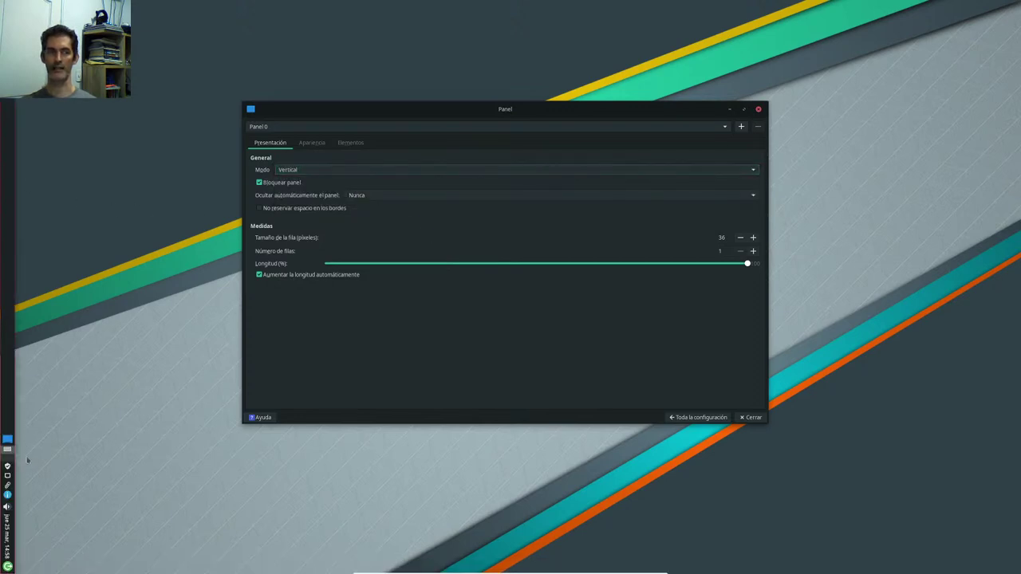
pyautogui.click(339, 170)
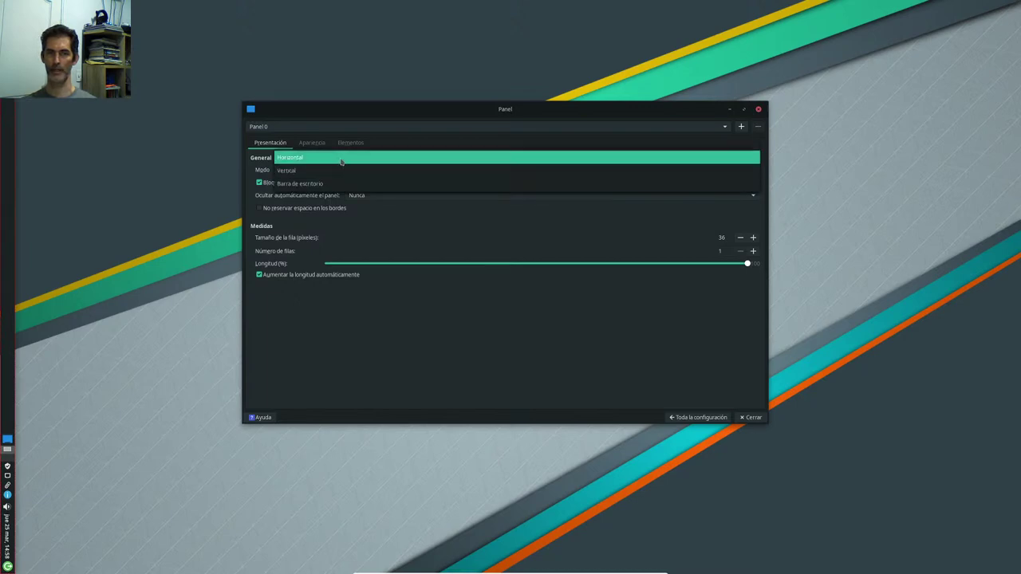
pyautogui.click(339, 158)
# Step: Enable dark mode in the appearance settings of Panel 0
pyautogui.click(313, 144)
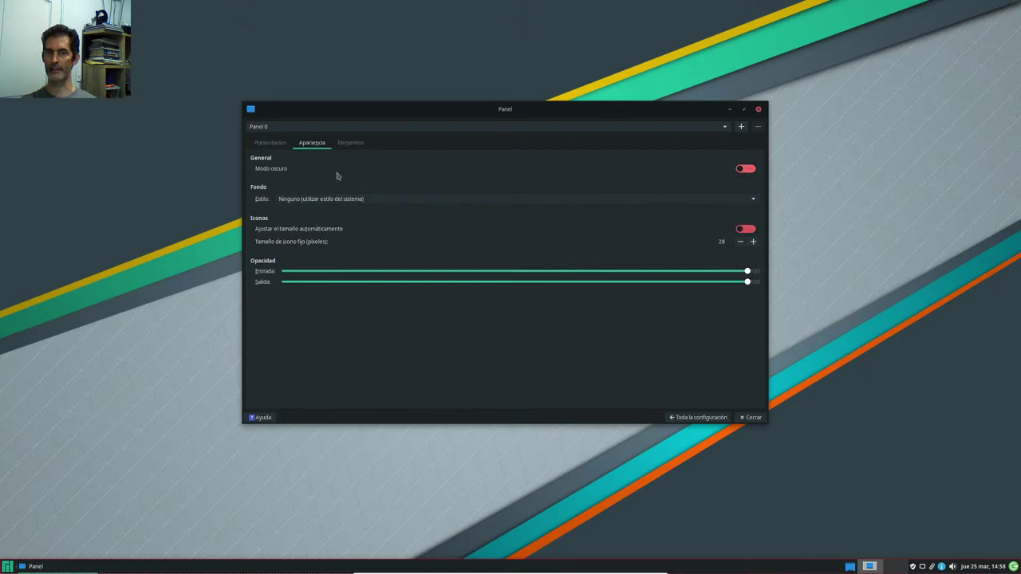
pyautogui.click(750, 170)
pyautogui.click(750, 170)
pyautogui.click(750, 170)
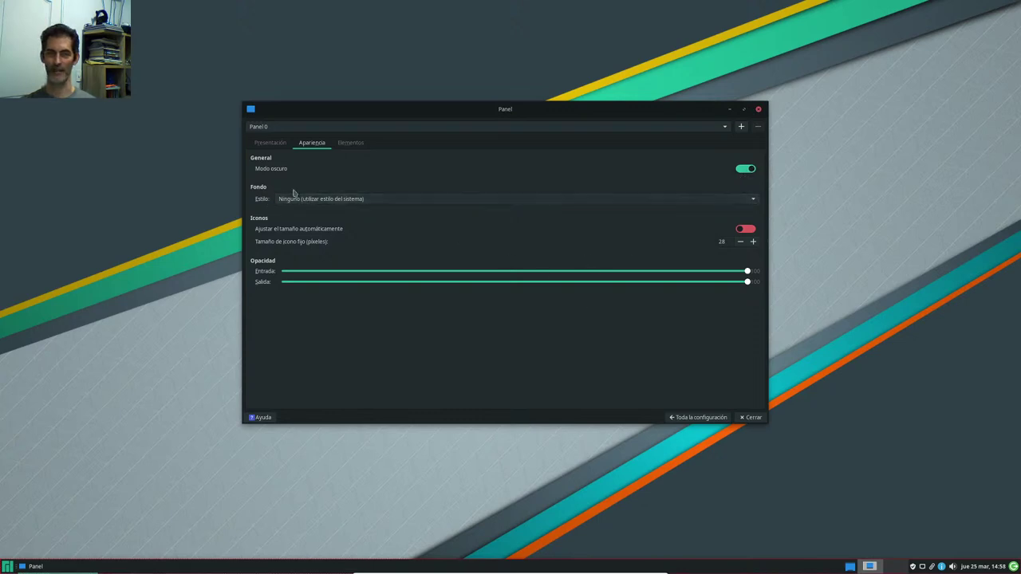
# Step: Try the Imagen de fondo background style for the panel and revert it to Ninguno (utilizar estilo del sistema)
pyautogui.click(746, 204)
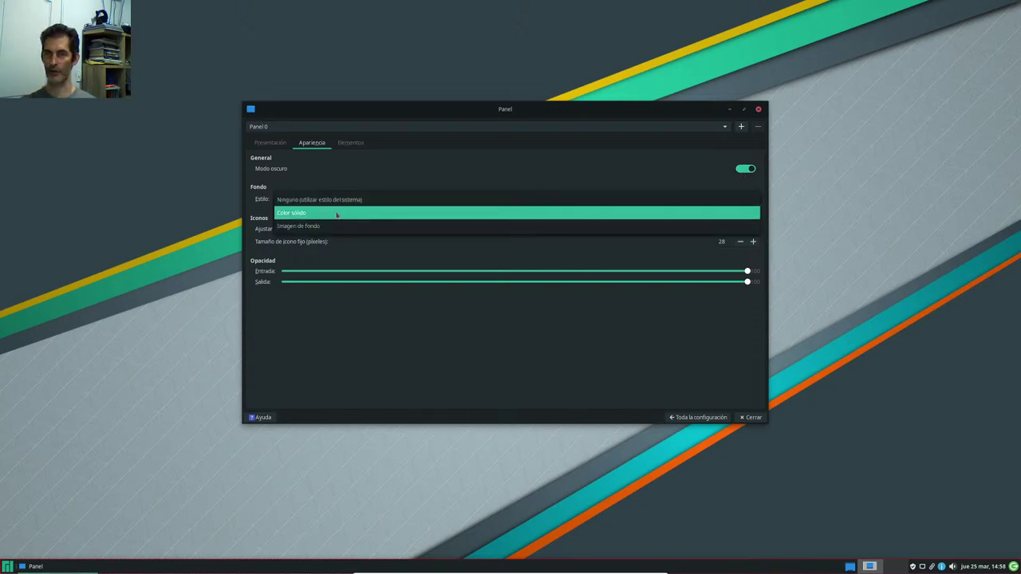
pyautogui.click(305, 227)
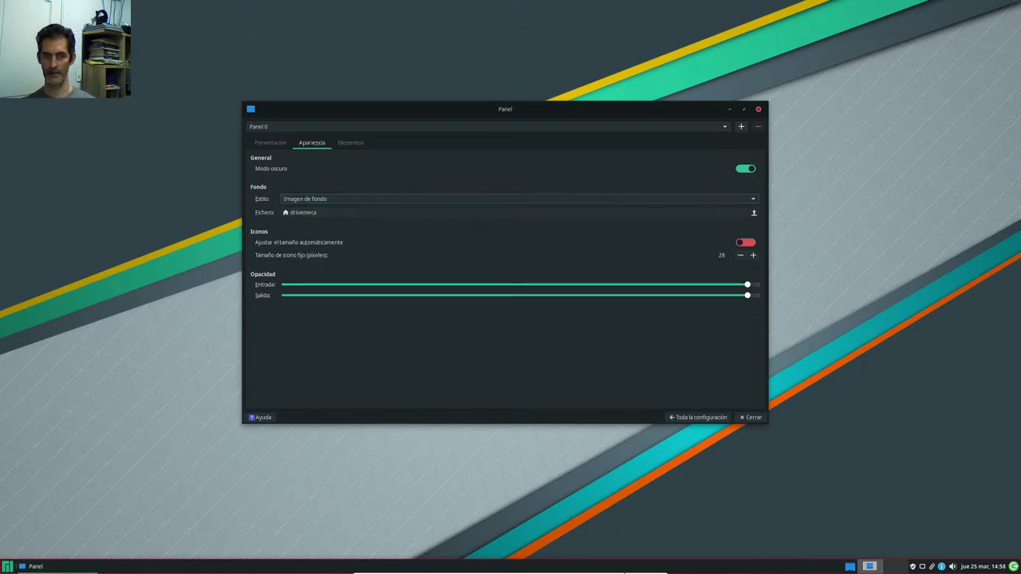
pyautogui.click(341, 200)
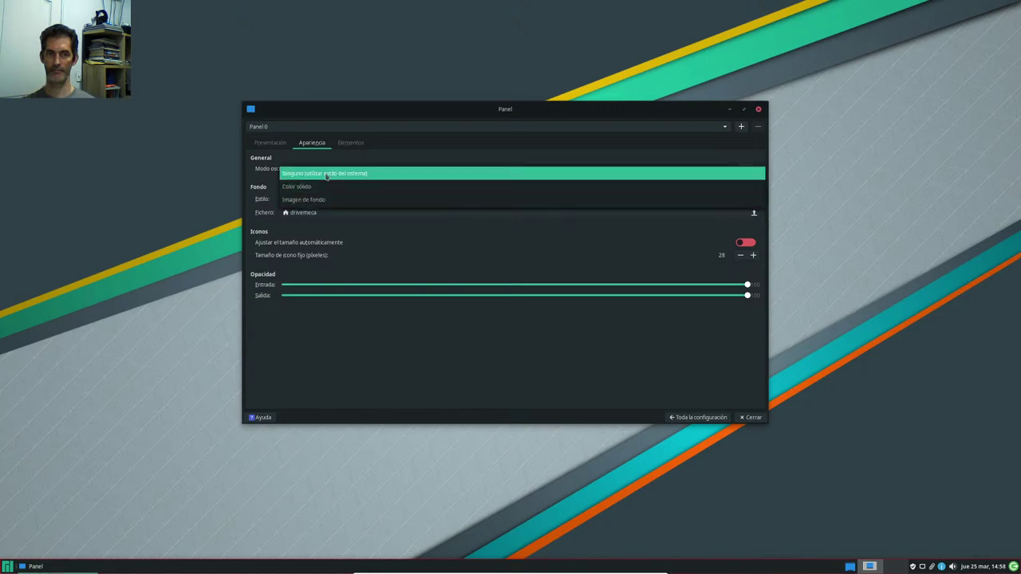
pyautogui.click(326, 174)
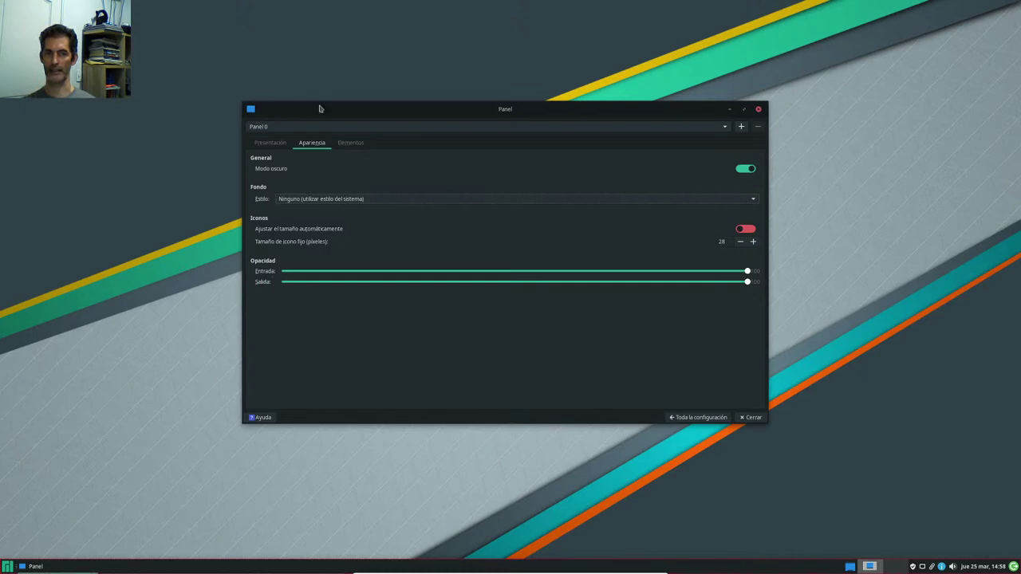
# Step: Review the panel's elements and the Menú Whisker appearance options, and return to all settings
pyautogui.click(344, 143)
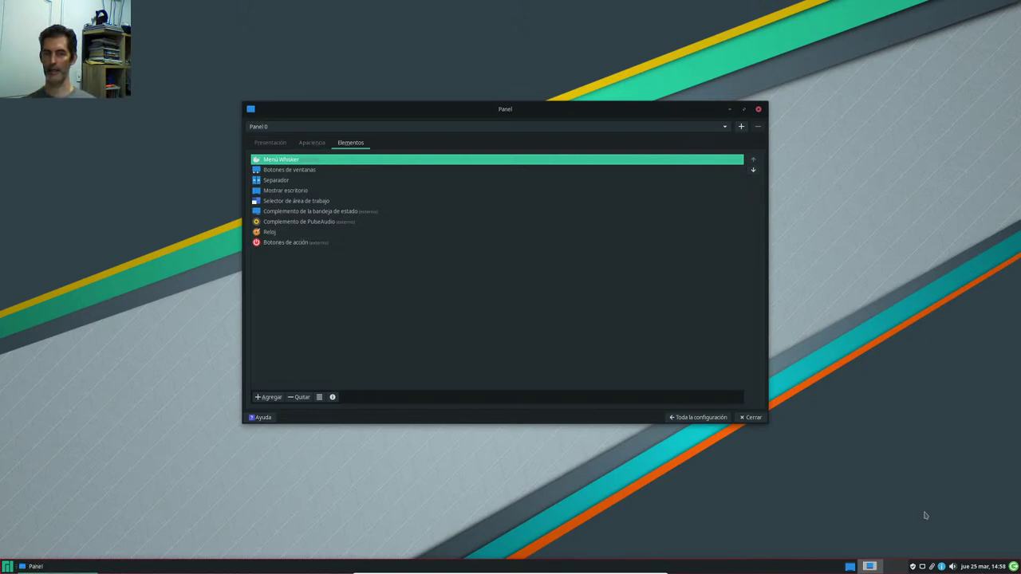
pyautogui.click(320, 398)
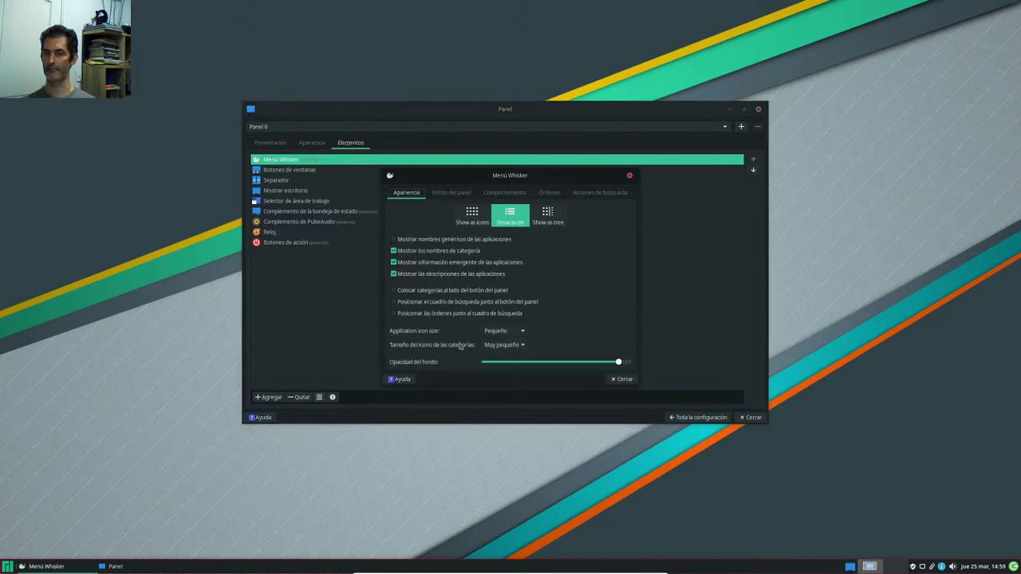
pyautogui.click(623, 379)
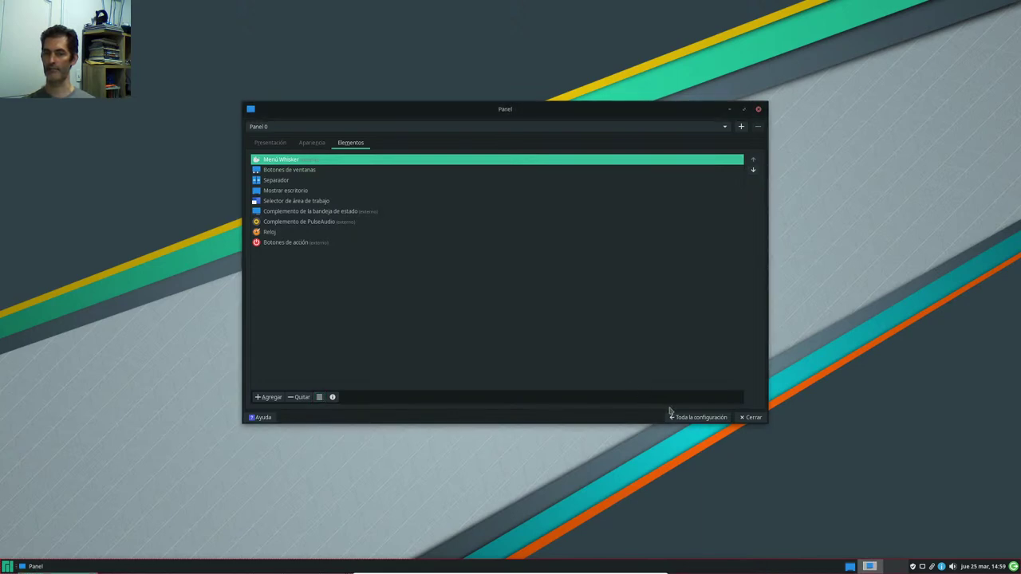
pyautogui.click(697, 417)
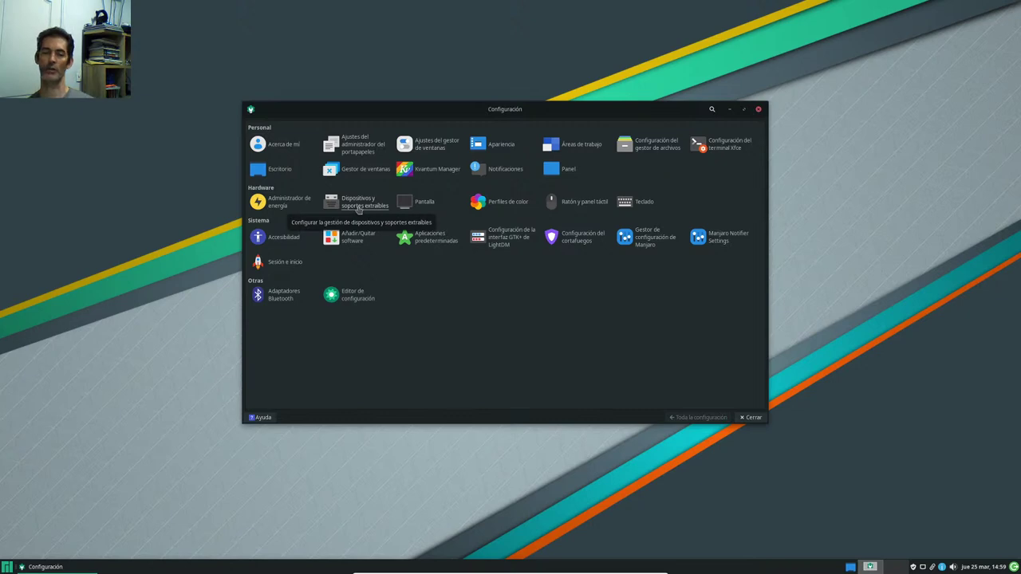
# Step: Review the general and advanced Pantalla settings, and return to all settings
pyautogui.click(424, 202)
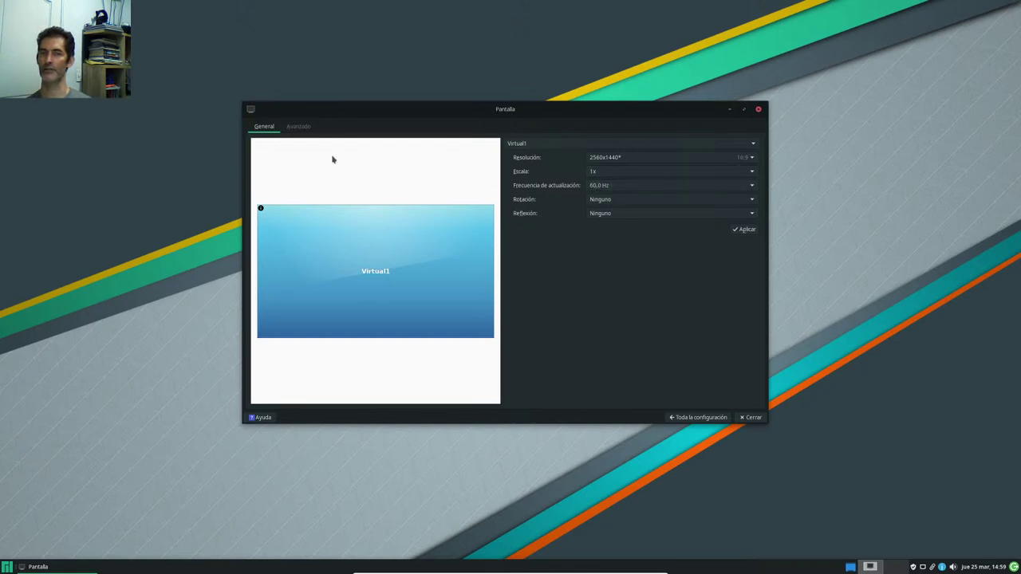
pyautogui.click(298, 126)
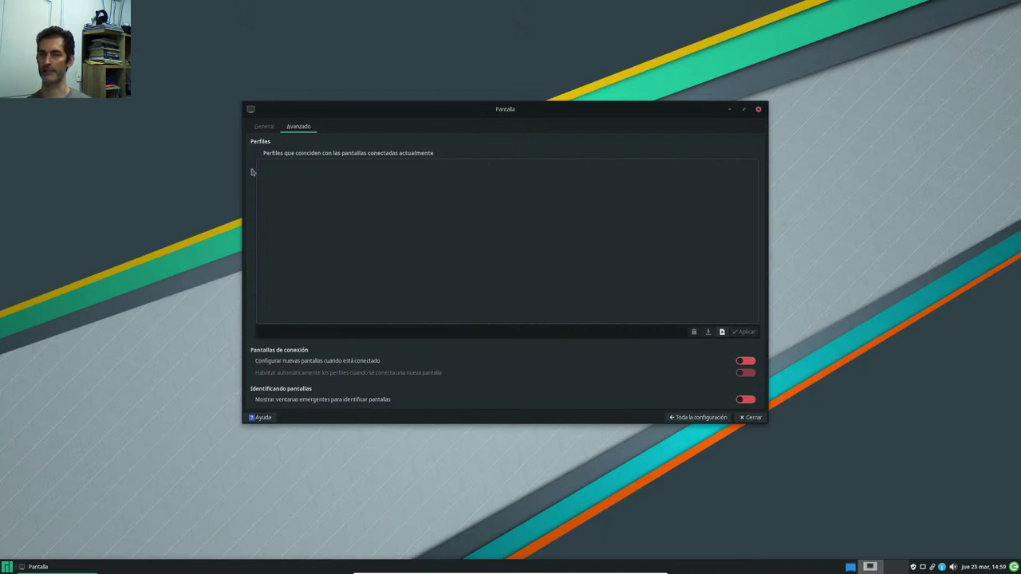
pyautogui.click(687, 416)
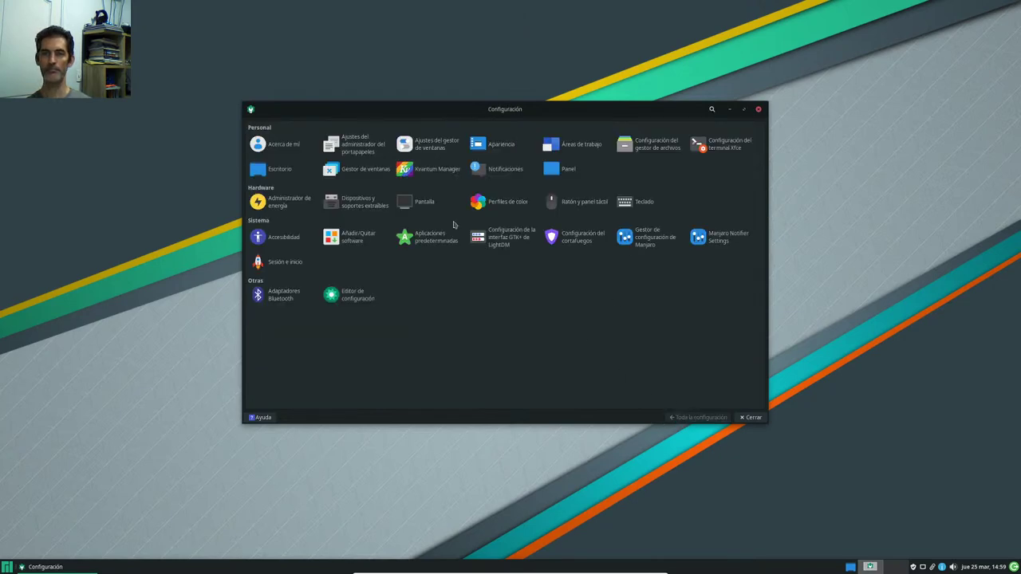
# Step: Look at the Perfiles de color and Ratón y panel táctil settings, returning to all settings after each
pyautogui.click(508, 203)
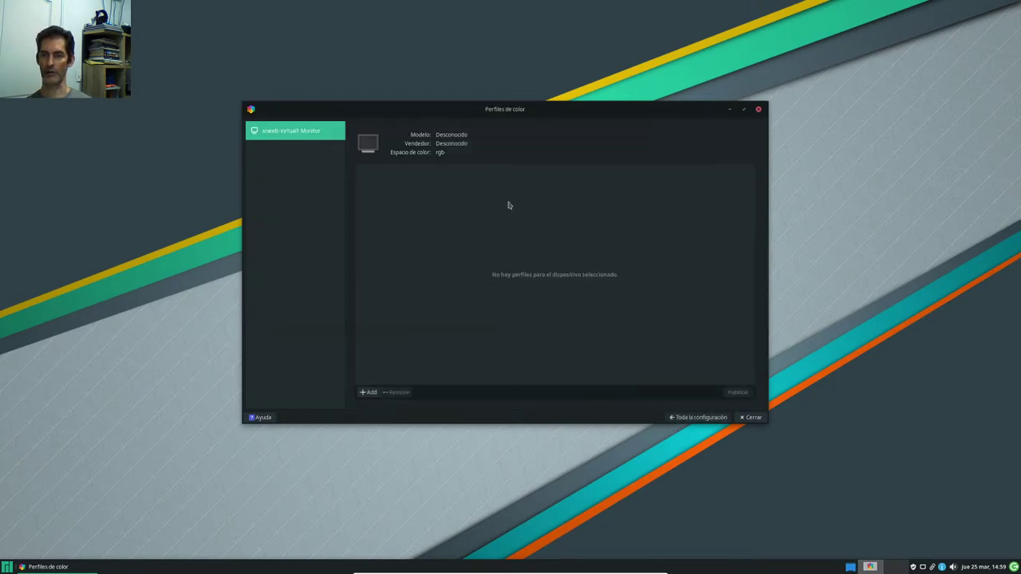
pyautogui.click(714, 418)
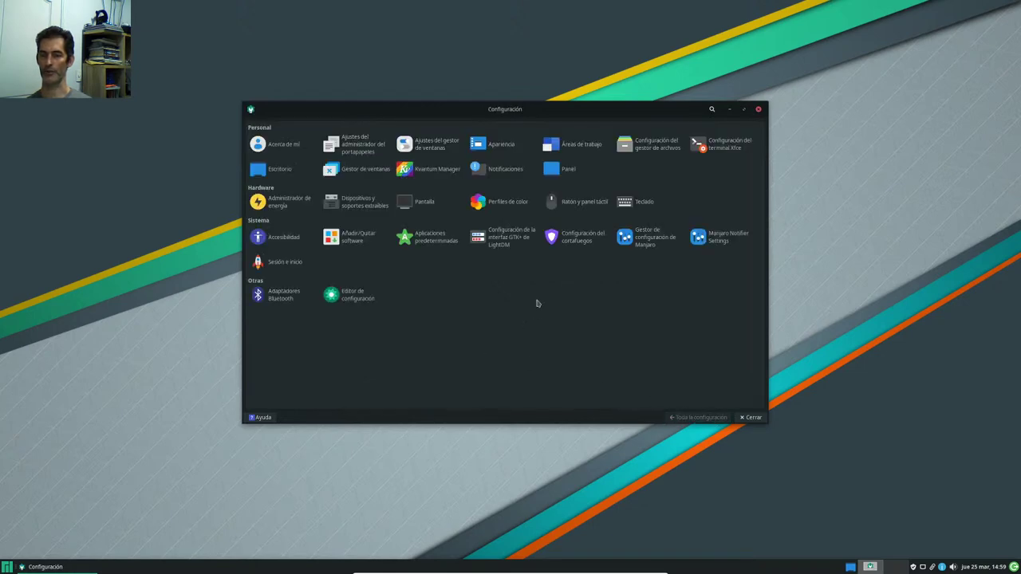
pyautogui.click(606, 204)
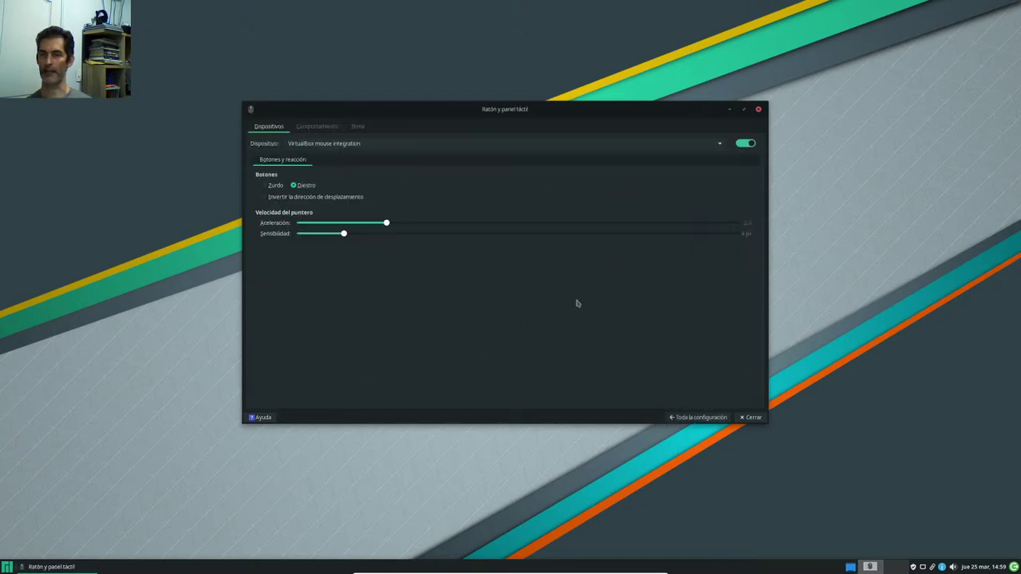
pyautogui.click(695, 417)
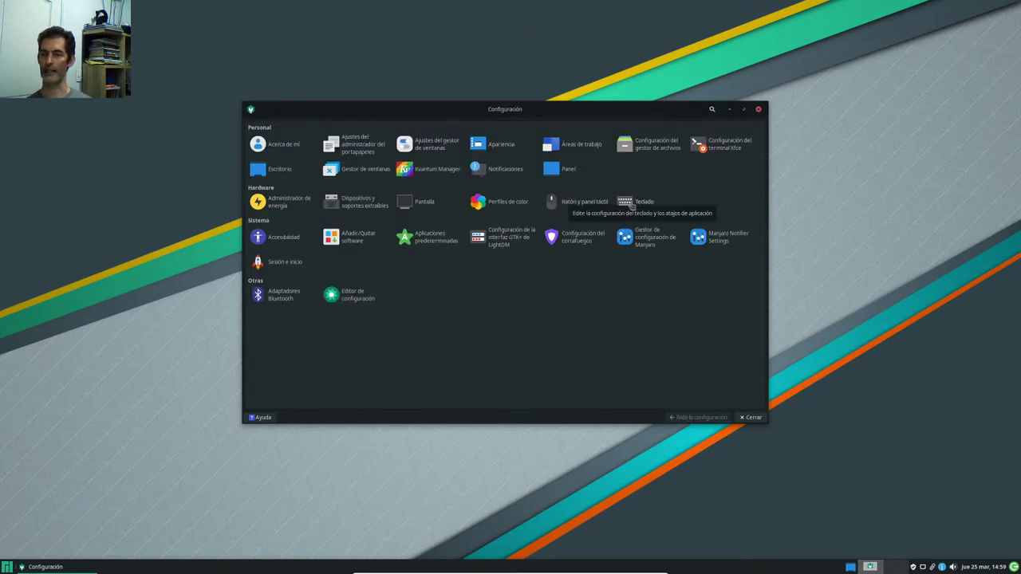
# Step: Review the Accesibilidad settings for assistive technologies, keyboard and mouse, and return to all settings
pyautogui.click(295, 242)
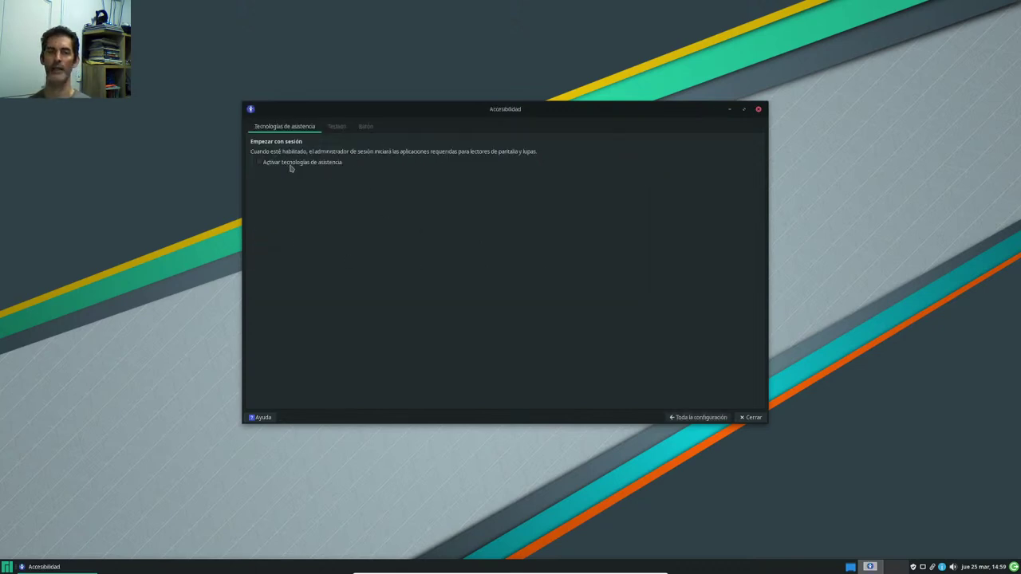
pyautogui.click(338, 127)
pyautogui.click(364, 127)
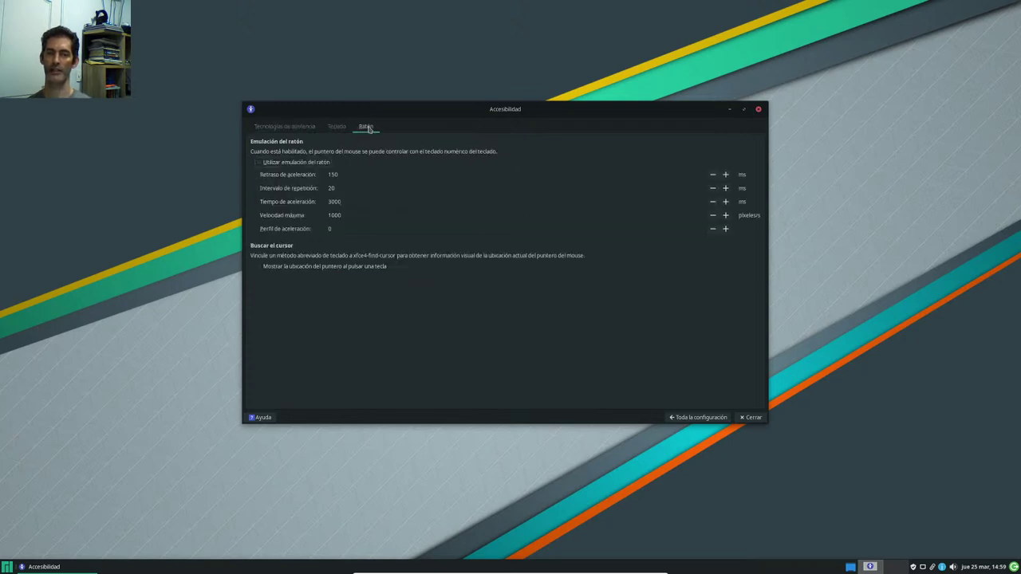
pyautogui.click(699, 417)
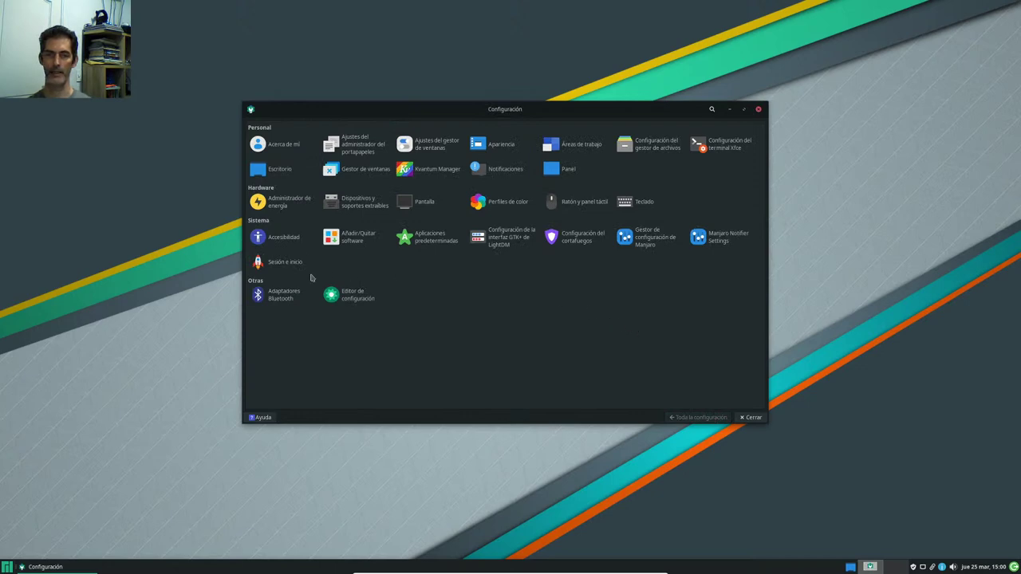
# Step: Open Añadir/Quitar software, enlarge its window, minimise the settings window and move the software window to the middle of the desktop
pyautogui.click(349, 231)
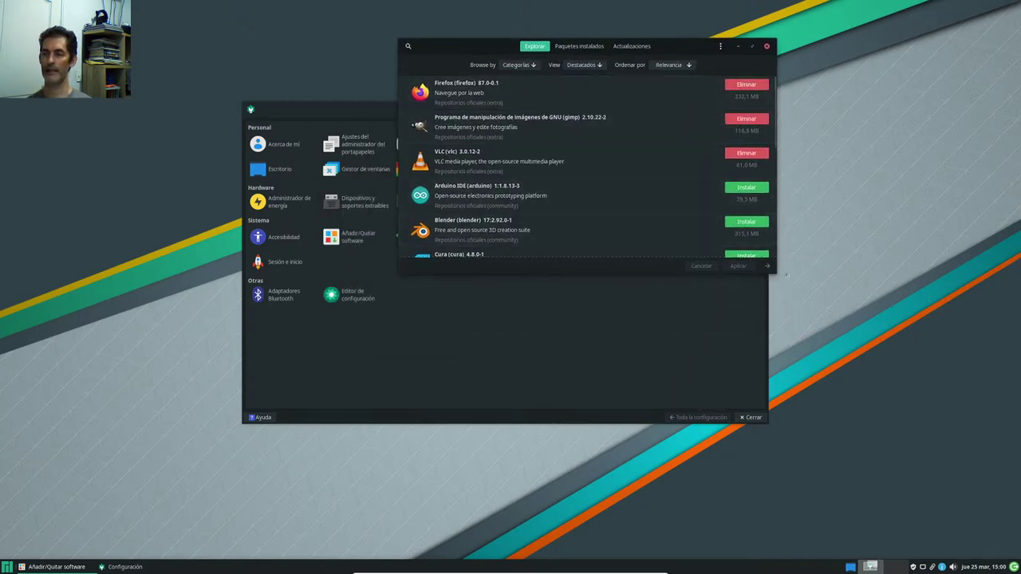
pyautogui.moveTo(786, 275); pyautogui.dragTo(927, 407)
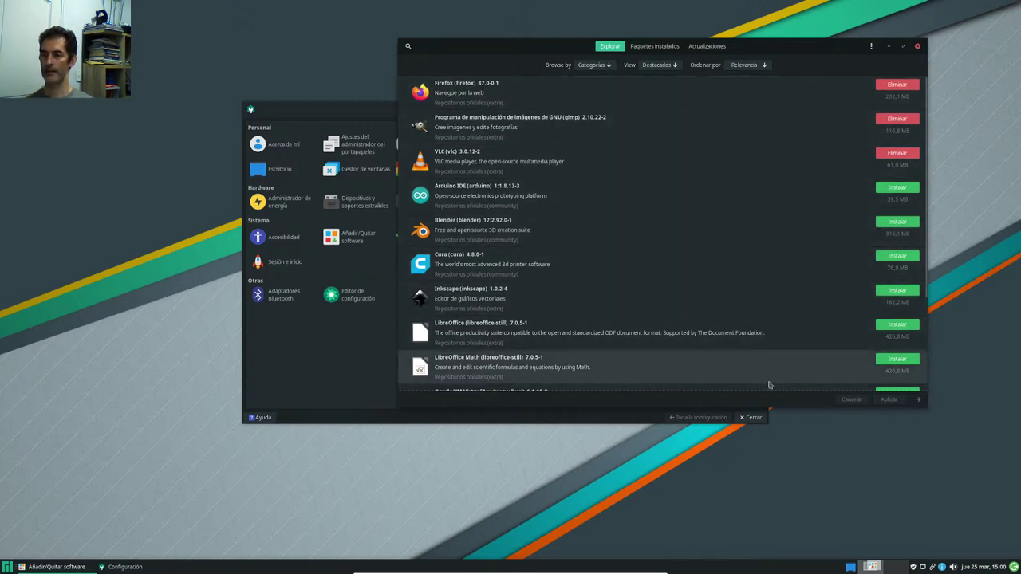
pyautogui.click(331, 108)
pyautogui.click(728, 109)
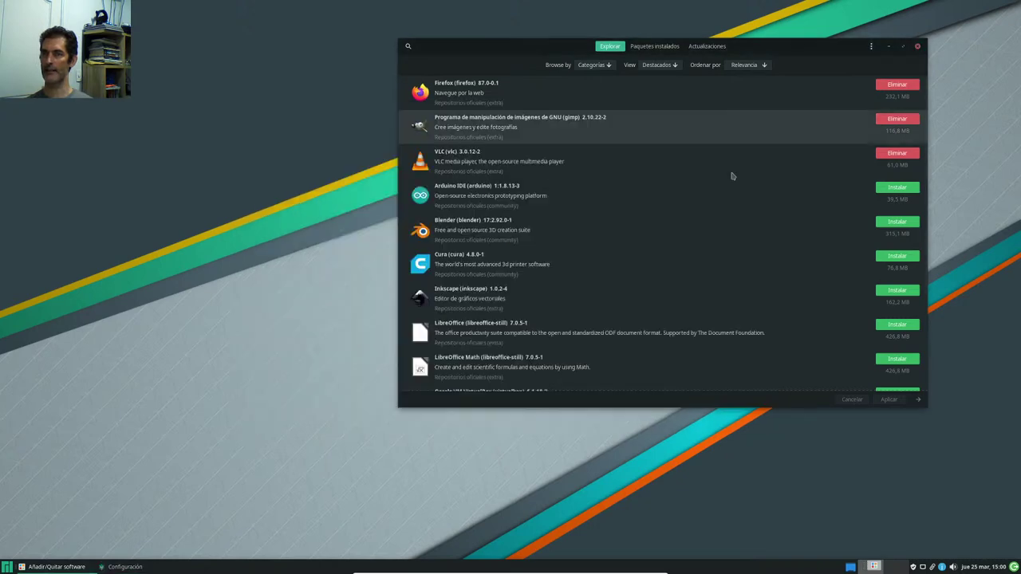
pyautogui.moveTo(794, 50); pyautogui.dragTo(679, 117)
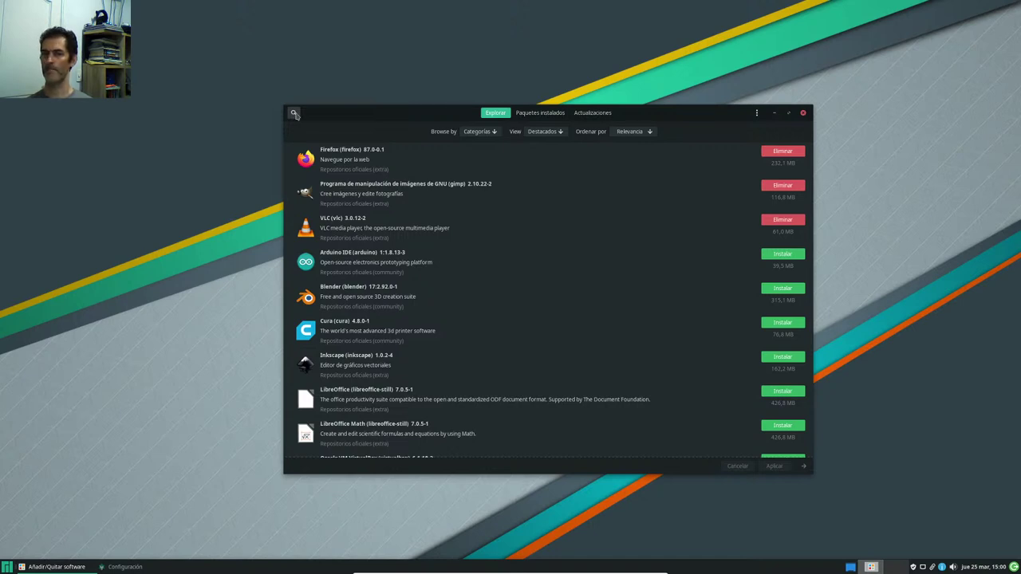
# Step: View the installed packages and the available updates in the software manager
pyautogui.click(534, 114)
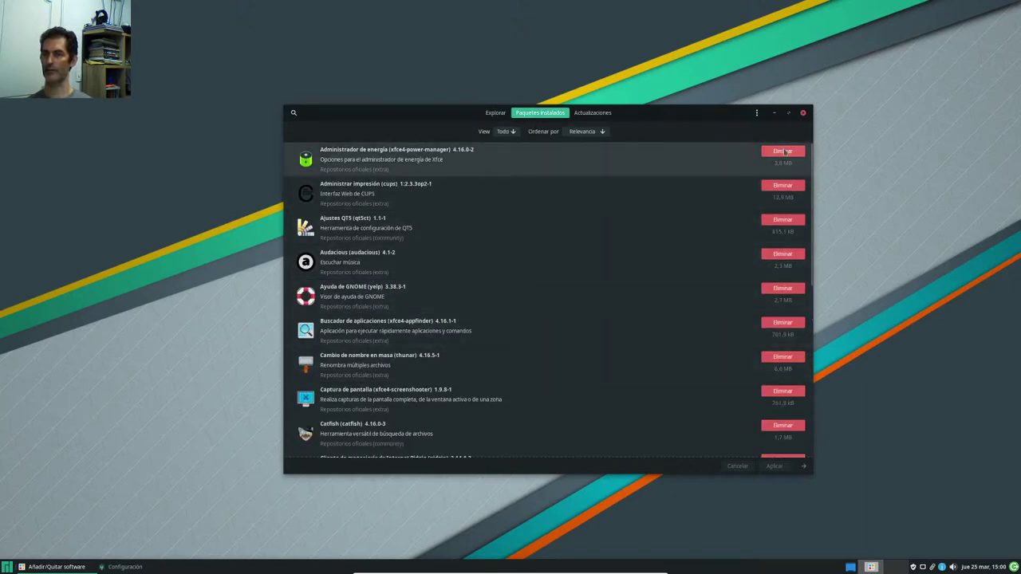
pyautogui.click(609, 115)
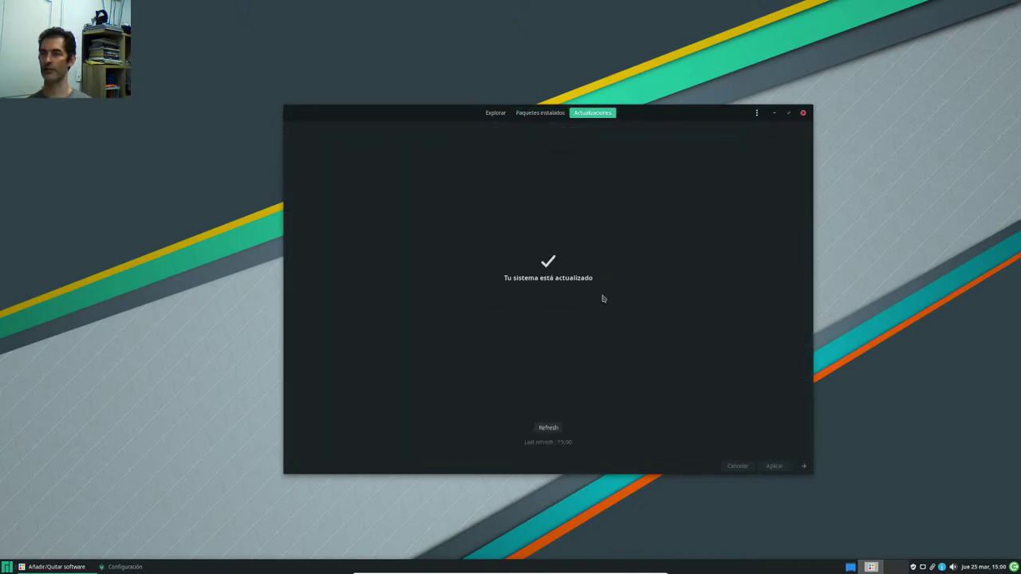
# Step: Try to open the Preferencias by entering the account password, and dismiss the authentication dialogs
pyautogui.click(757, 114)
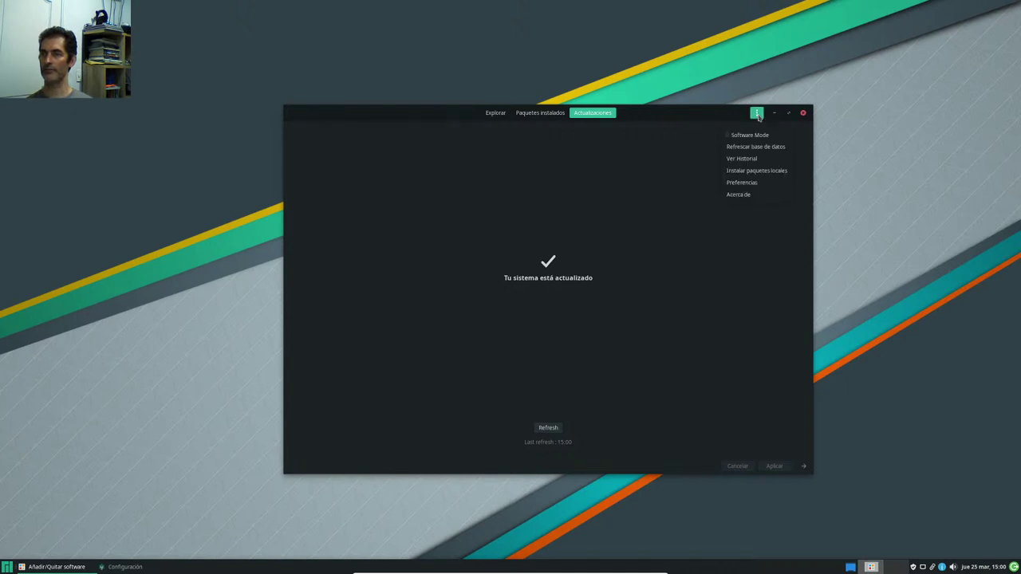
pyautogui.click(742, 183)
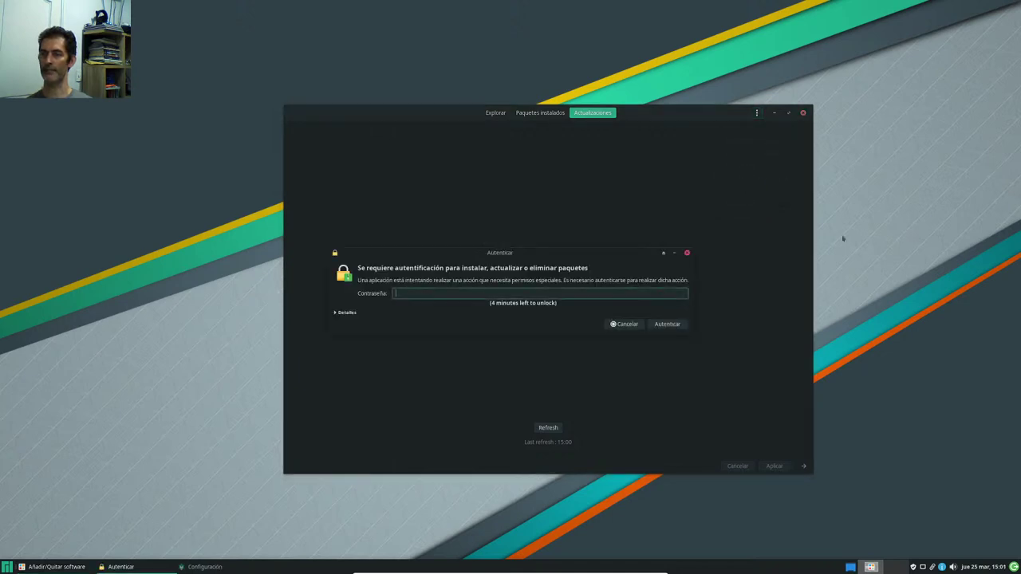
pyautogui.click(760, 307)
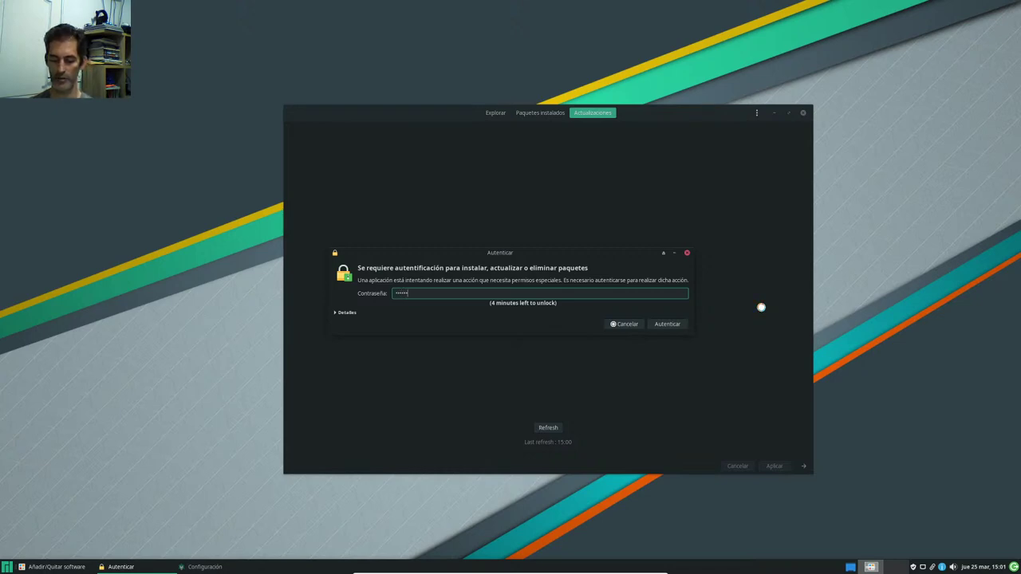
pyautogui.press('Return')
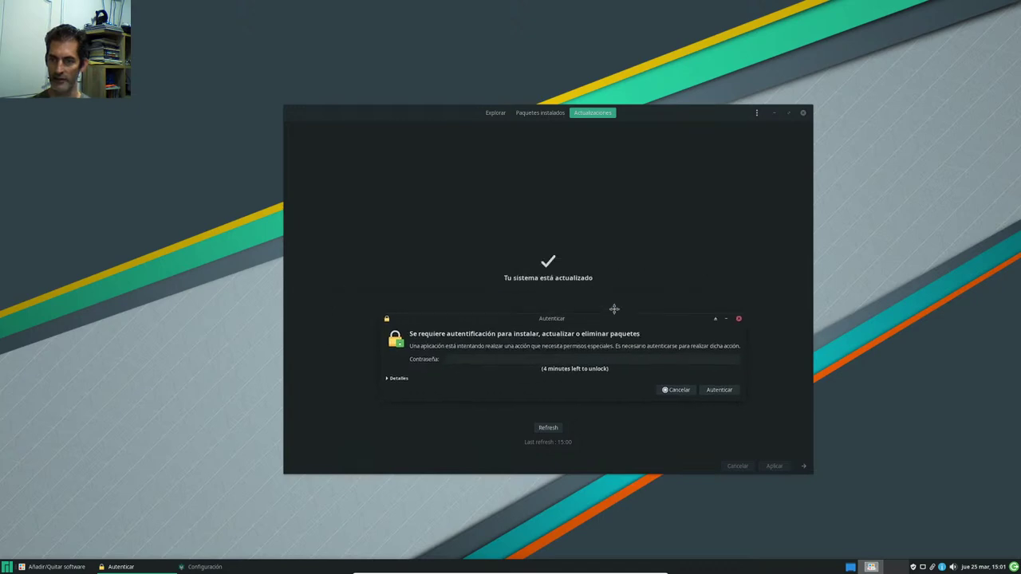
pyautogui.click(680, 380)
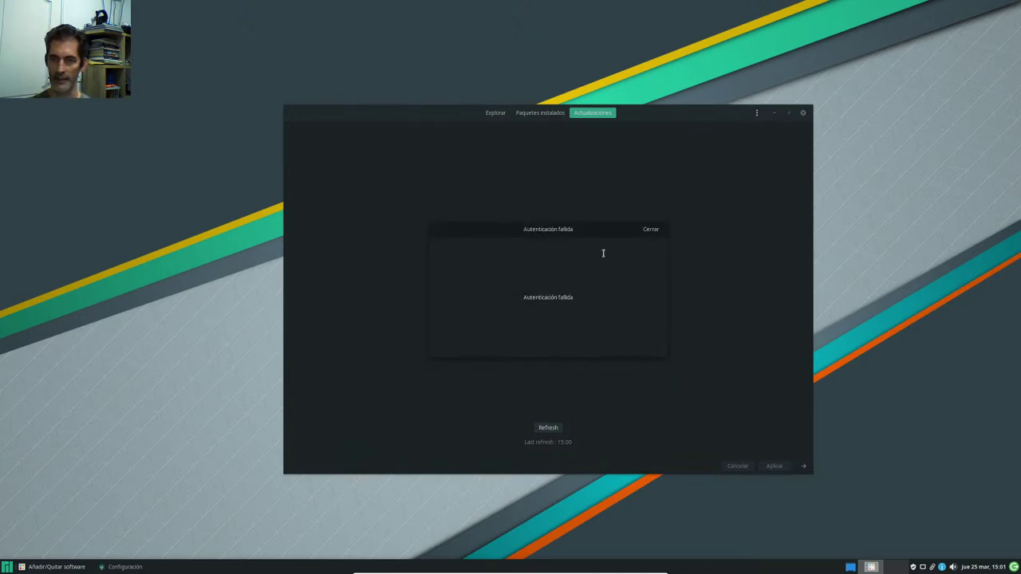
pyautogui.click(659, 230)
# Step: Return to Explorar and retry opening the Preferencias with the account password, expand the authentication details and cancel the request
pyautogui.click(496, 116)
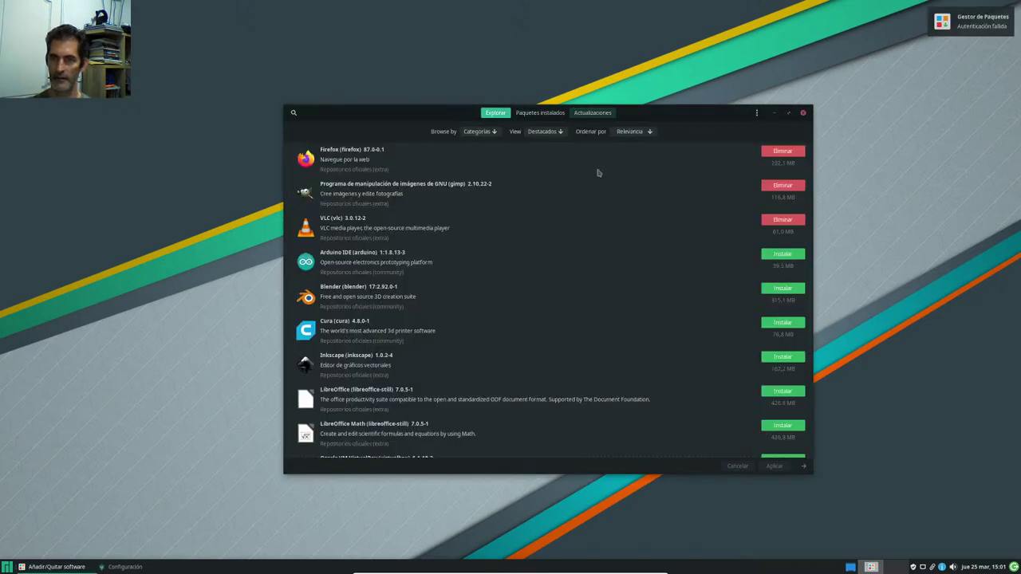
pyautogui.click(756, 112)
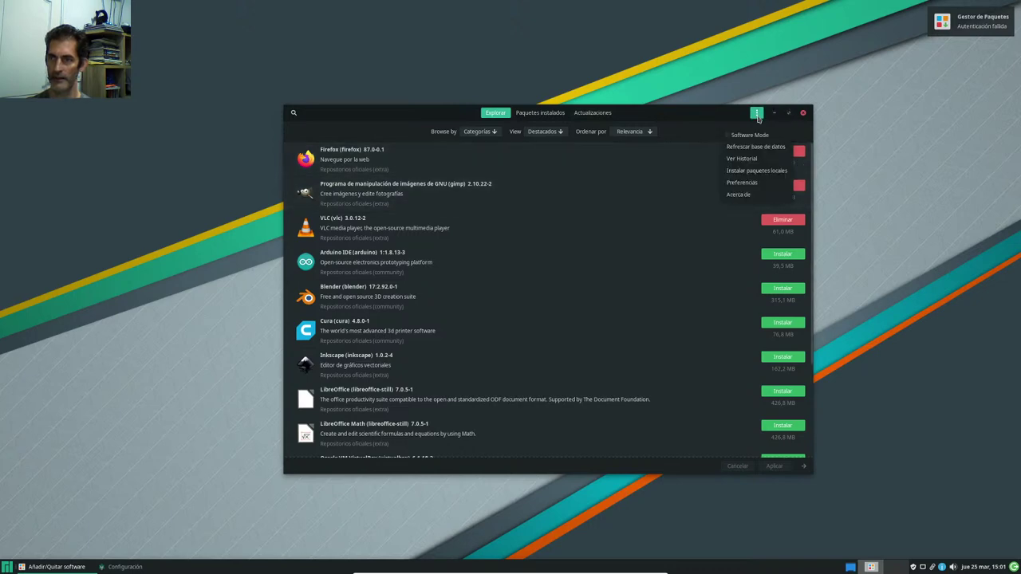
pyautogui.click(745, 183)
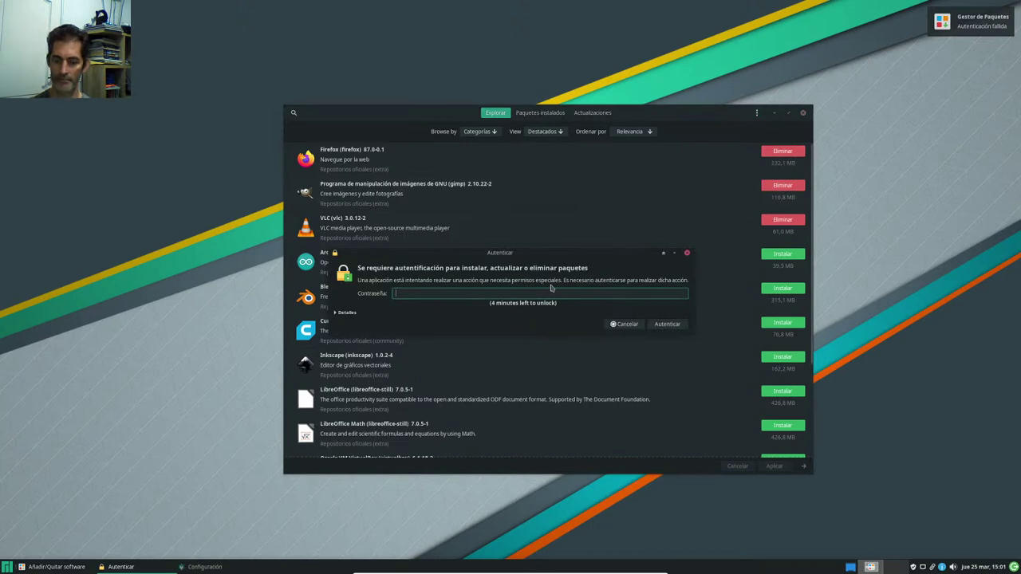
pyautogui.write('••••••')
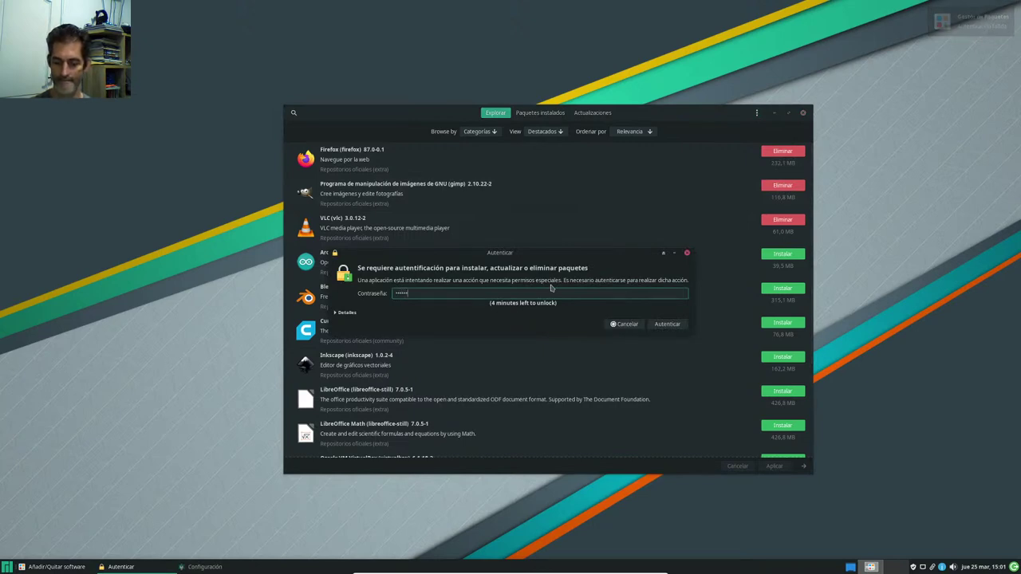
pyautogui.press('Return')
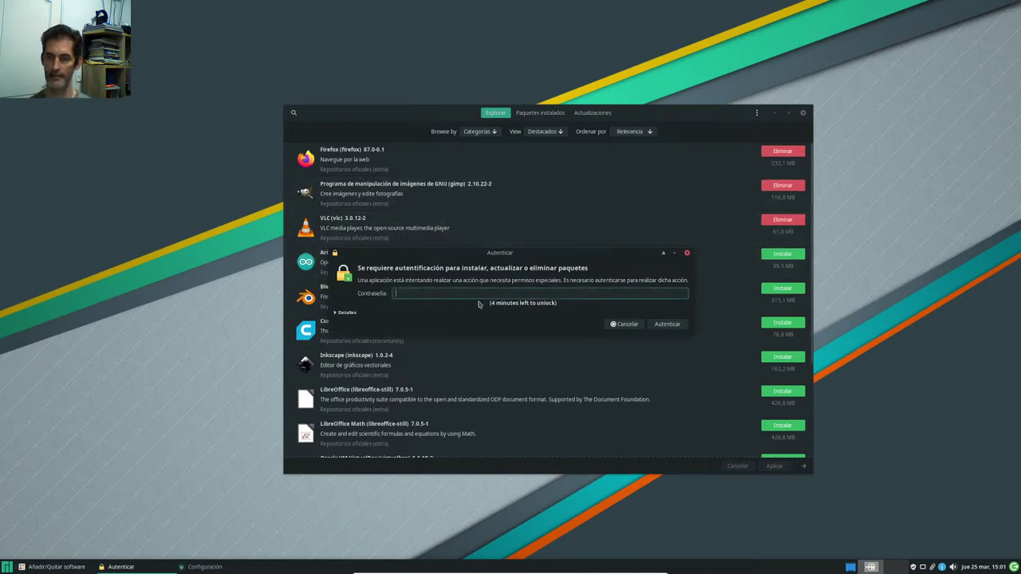
pyautogui.click(344, 313)
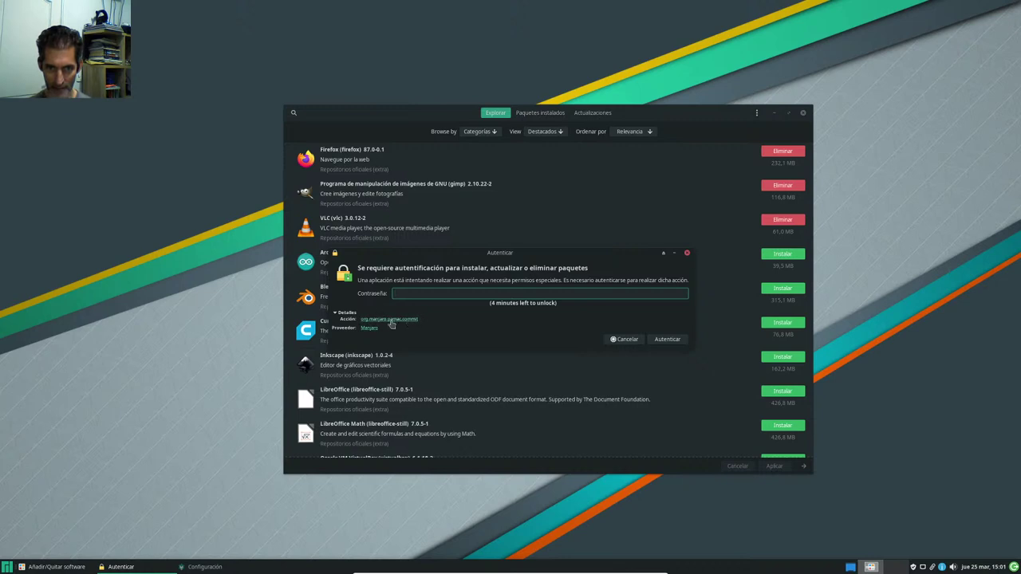
pyautogui.click(626, 339)
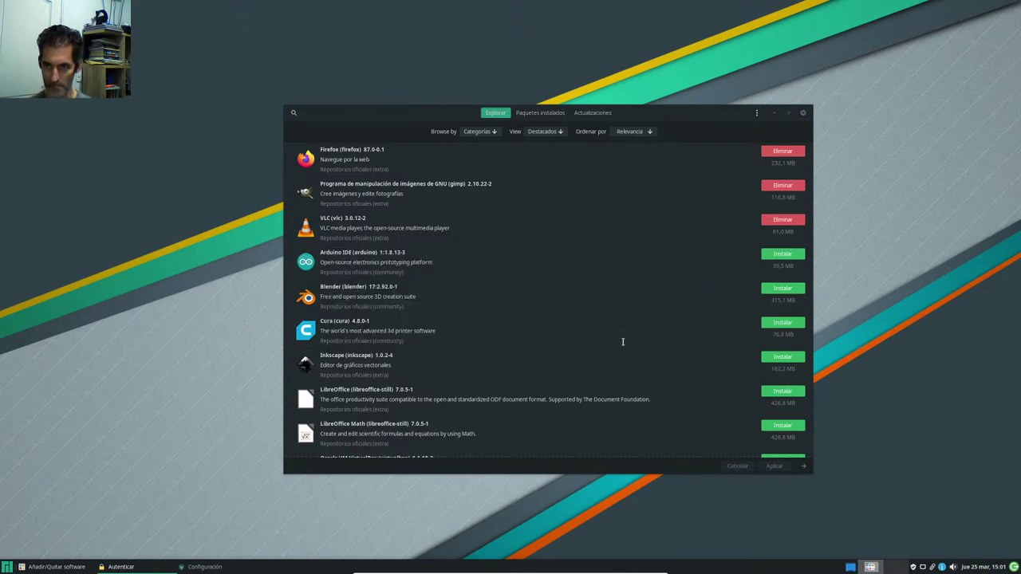
pyautogui.click(658, 231)
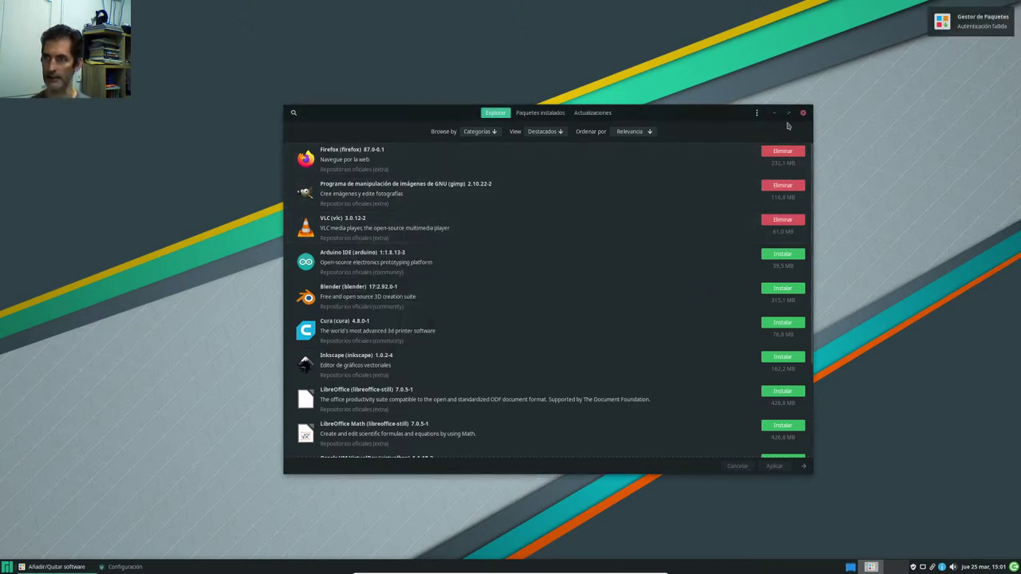
# Step: Close the software manager, reopen it from the system tray and move its window to the middle of the desktop
pyautogui.click(802, 112)
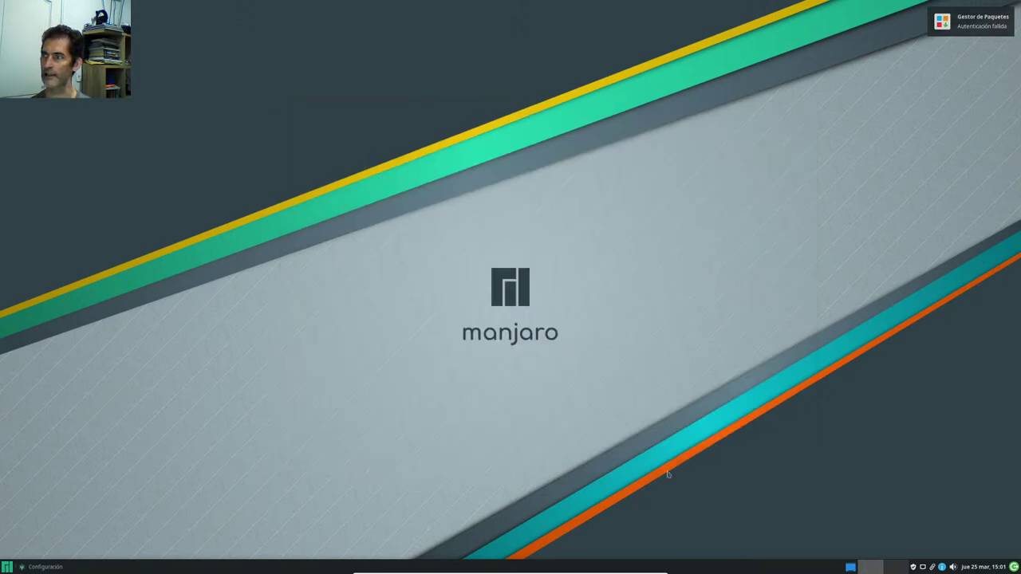
pyautogui.click(914, 567)
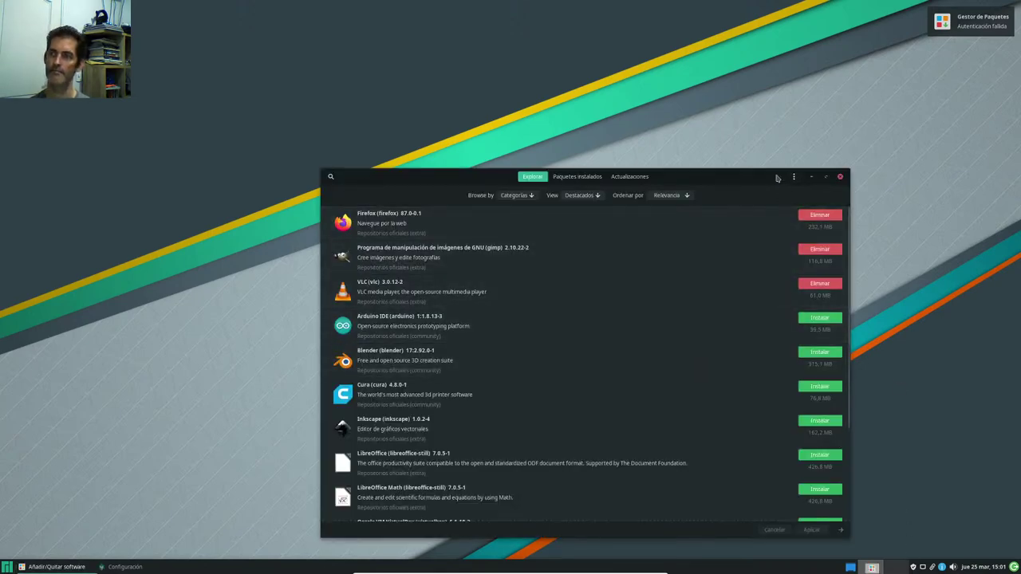
pyautogui.moveTo(777, 177); pyautogui.dragTo(757, 116)
# Step: Request the Preferencias once more from the reopened software manager, and cancel the authentication
pyautogui.click(774, 114)
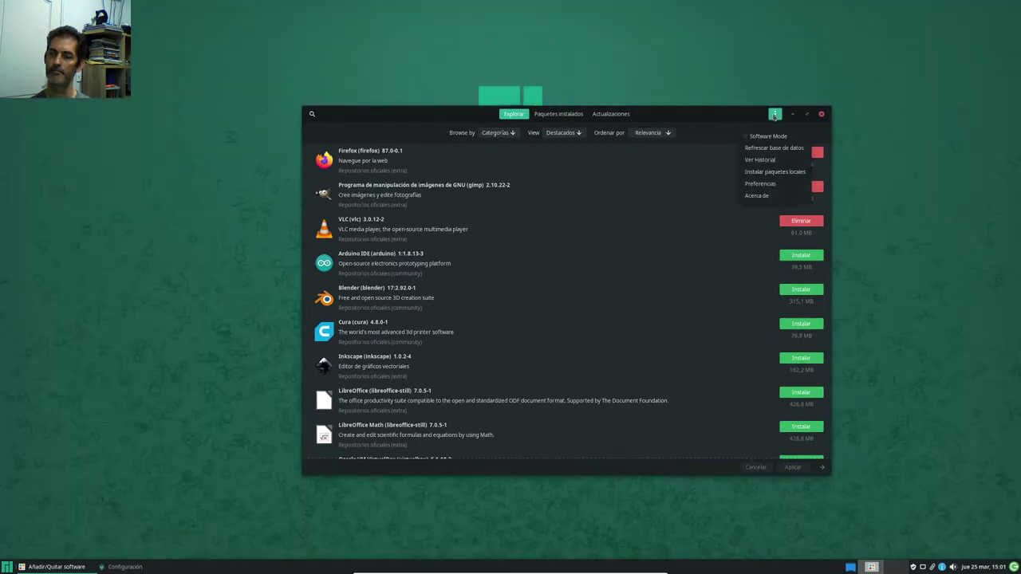
pyautogui.click(760, 183)
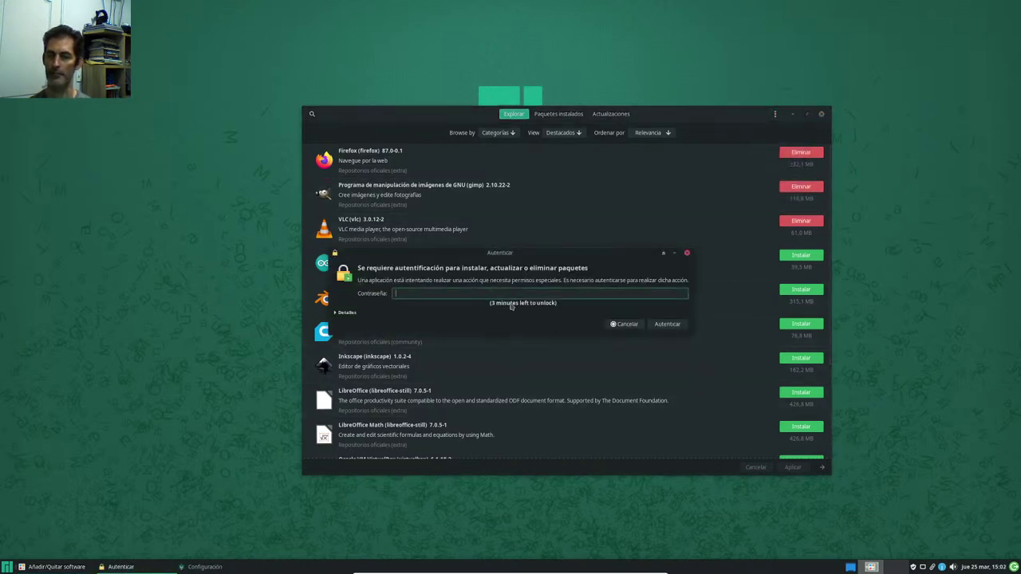
pyautogui.click(626, 324)
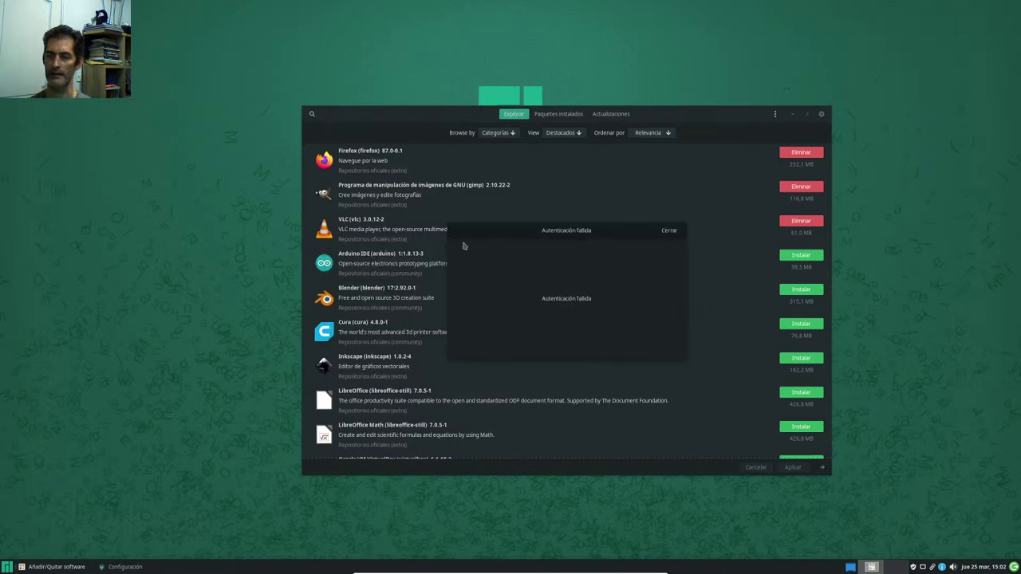
pyautogui.click(670, 231)
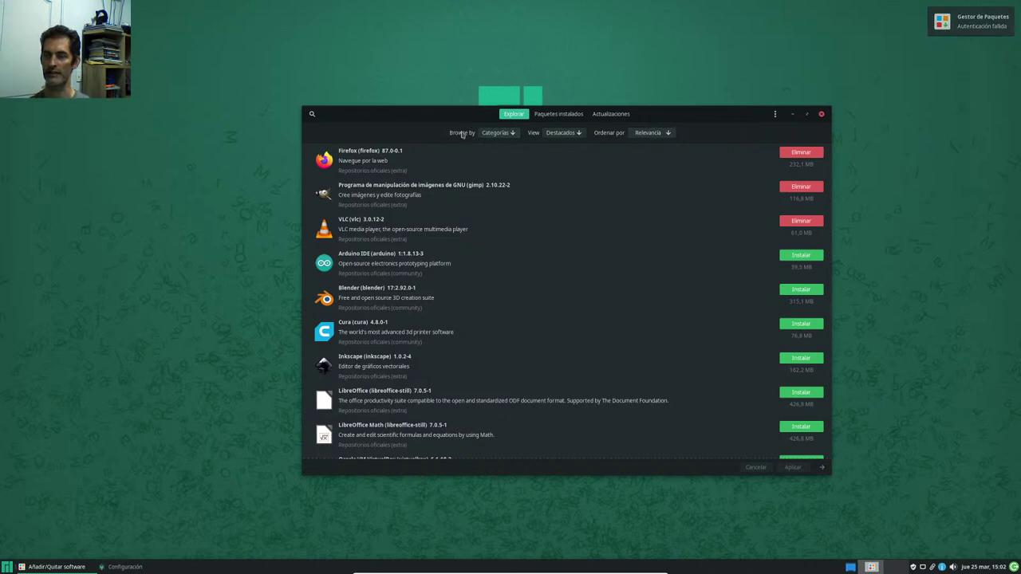
# Step: Check the browsing options, show the Comunicación y noticias category and look through its packages
pyautogui.click(511, 134)
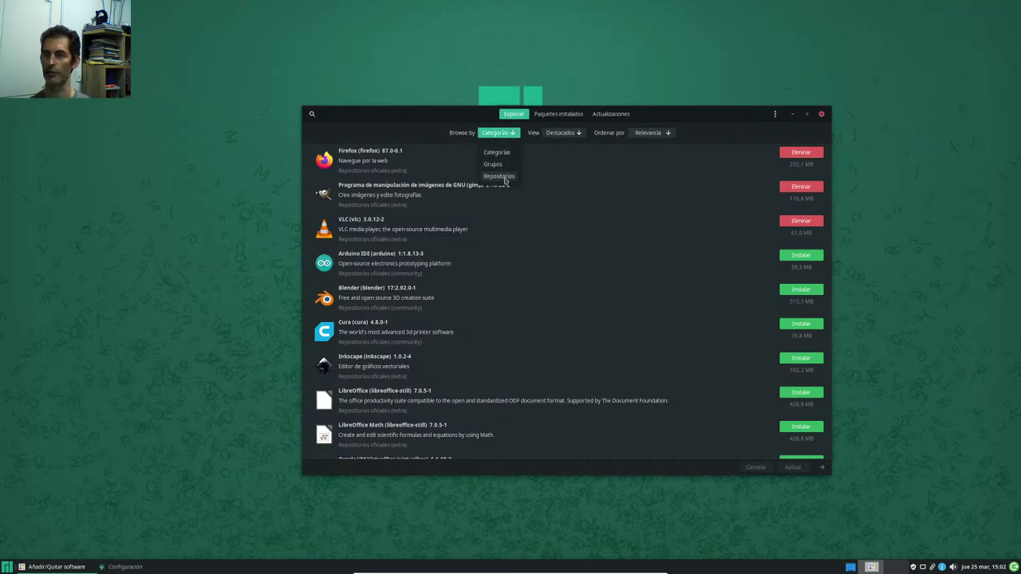
pyautogui.click(649, 136)
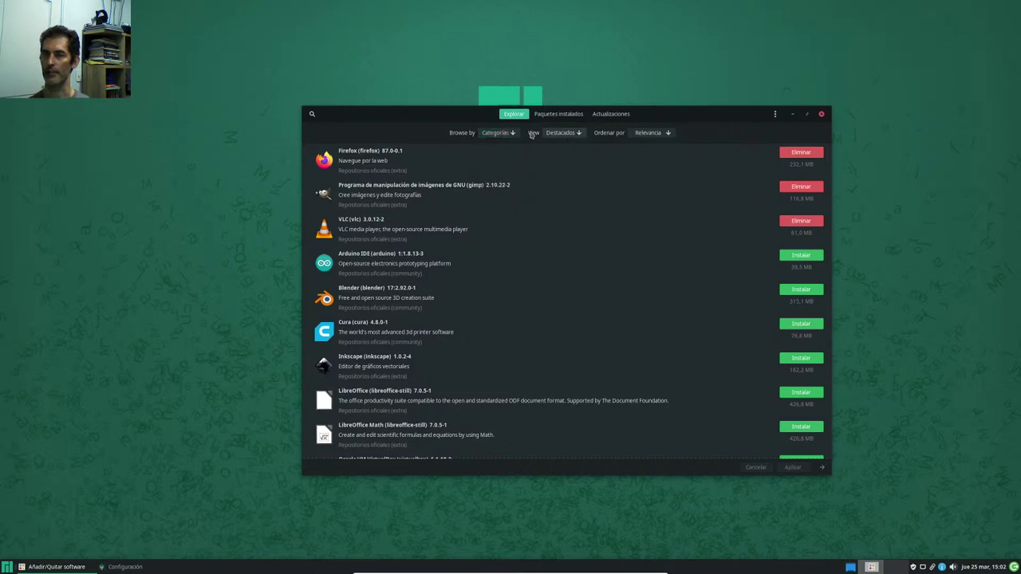
pyautogui.click(578, 136)
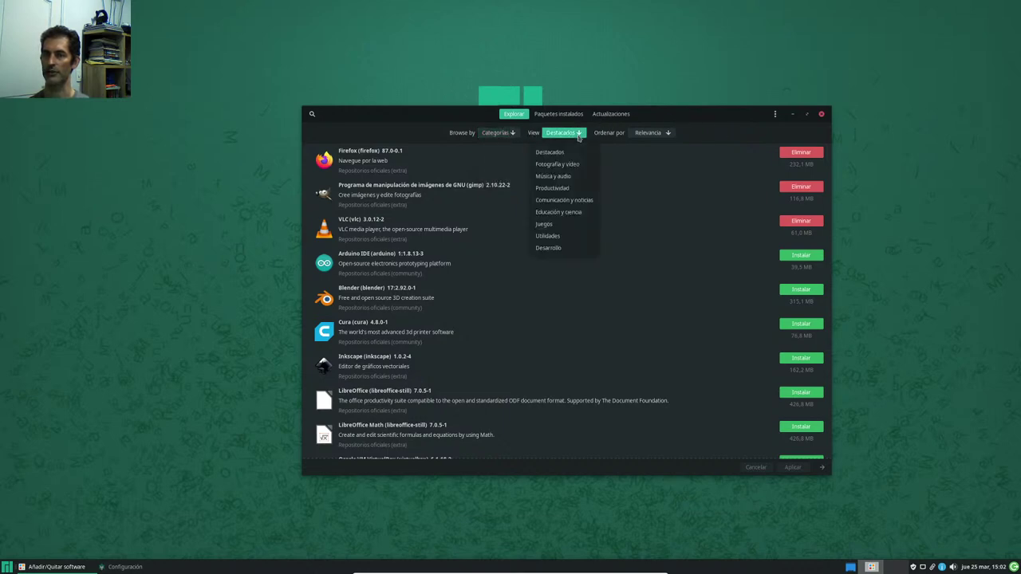
pyautogui.click(564, 201)
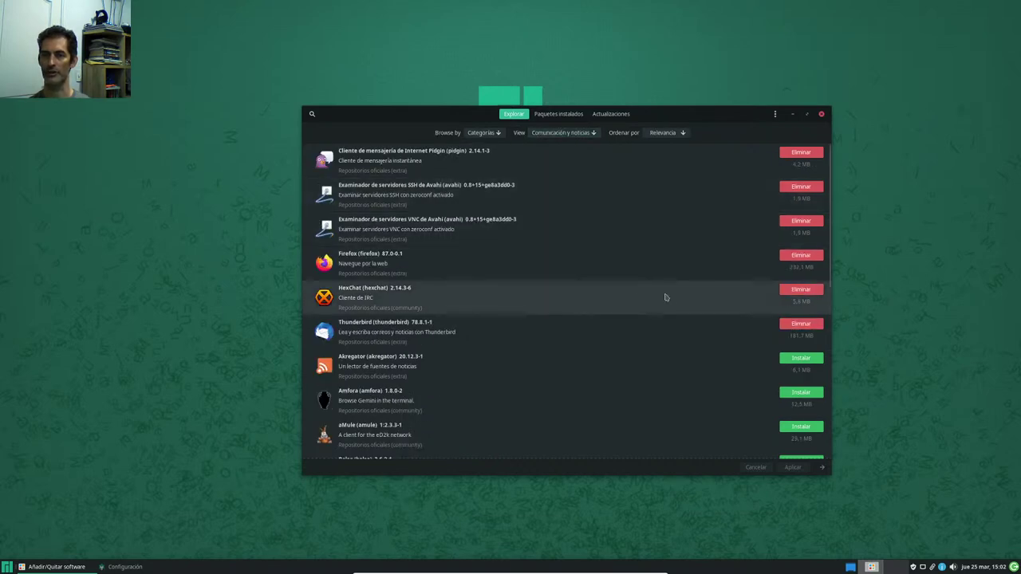
pyautogui.scroll(-5, 393, 381)
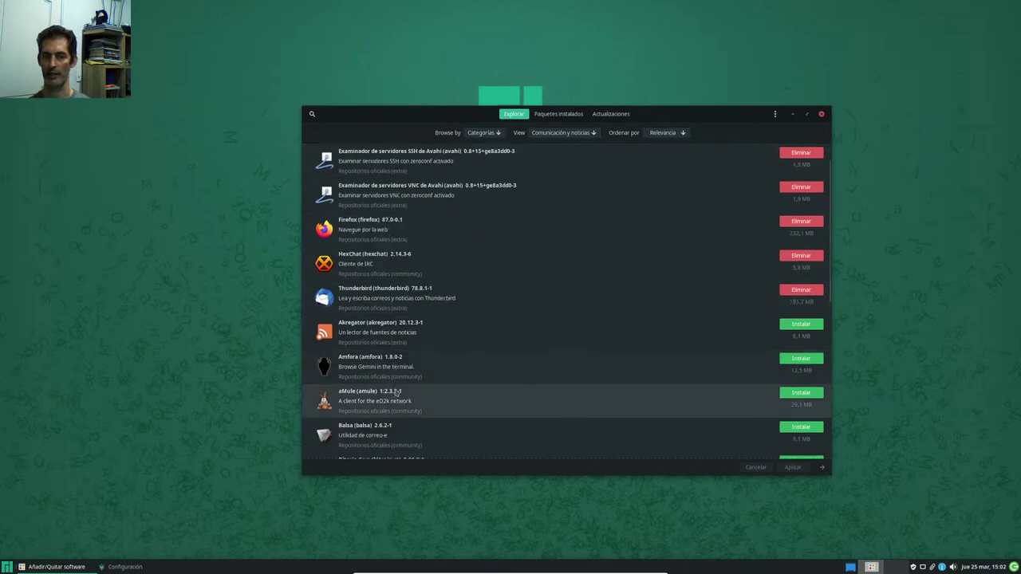
pyautogui.scroll(-6, 393, 381)
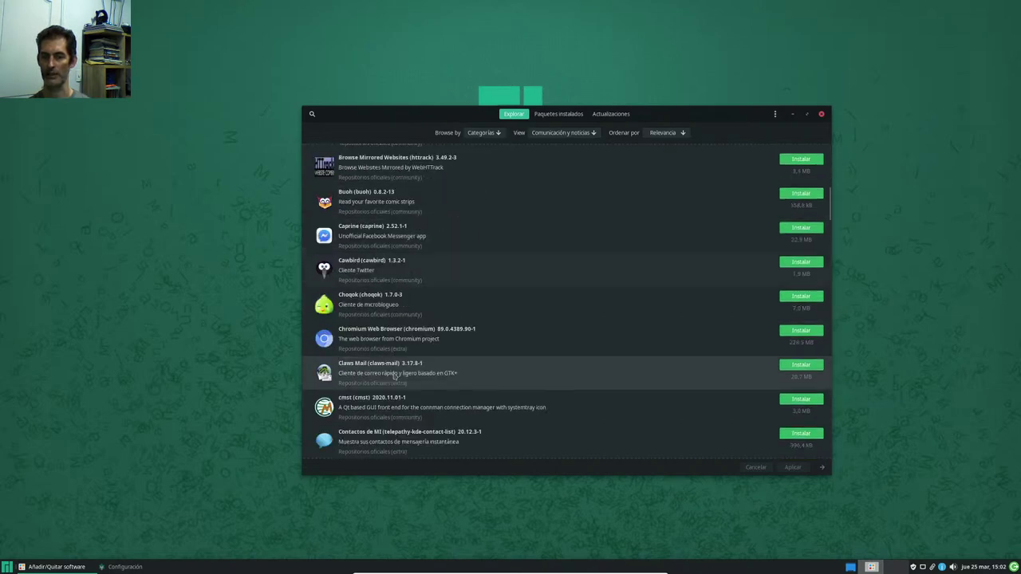
pyautogui.scroll(11, 485, 237)
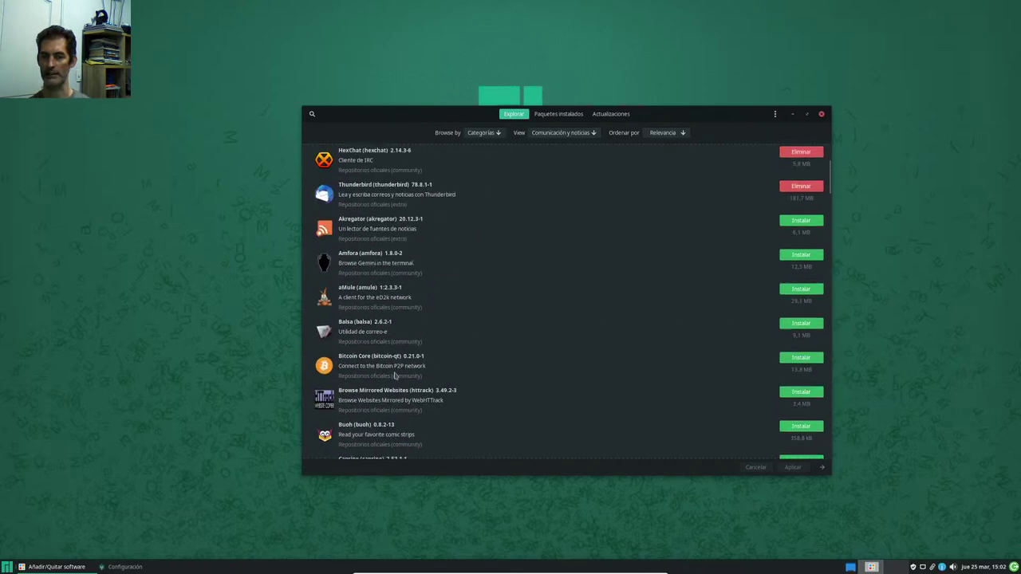
# Step: Show the Juegos category, view the details of the 0 A.D. package and return to the list
pyautogui.click(594, 133)
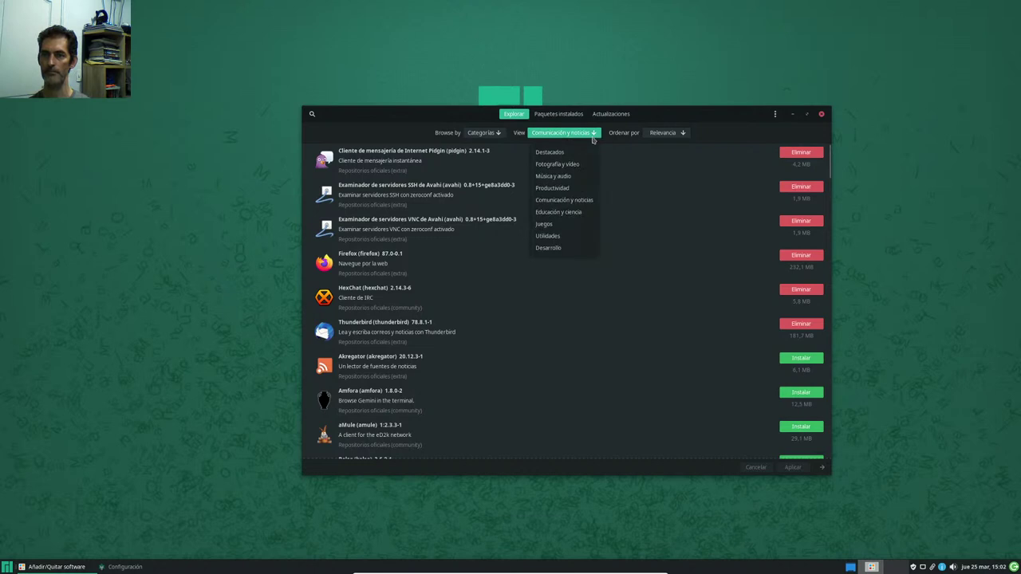
pyautogui.click(549, 224)
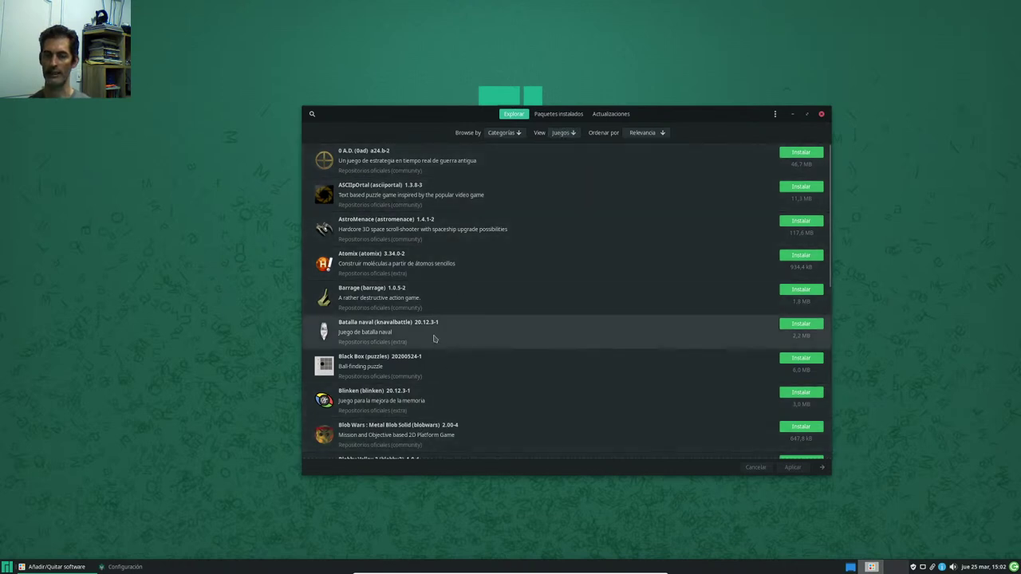
pyautogui.click(527, 158)
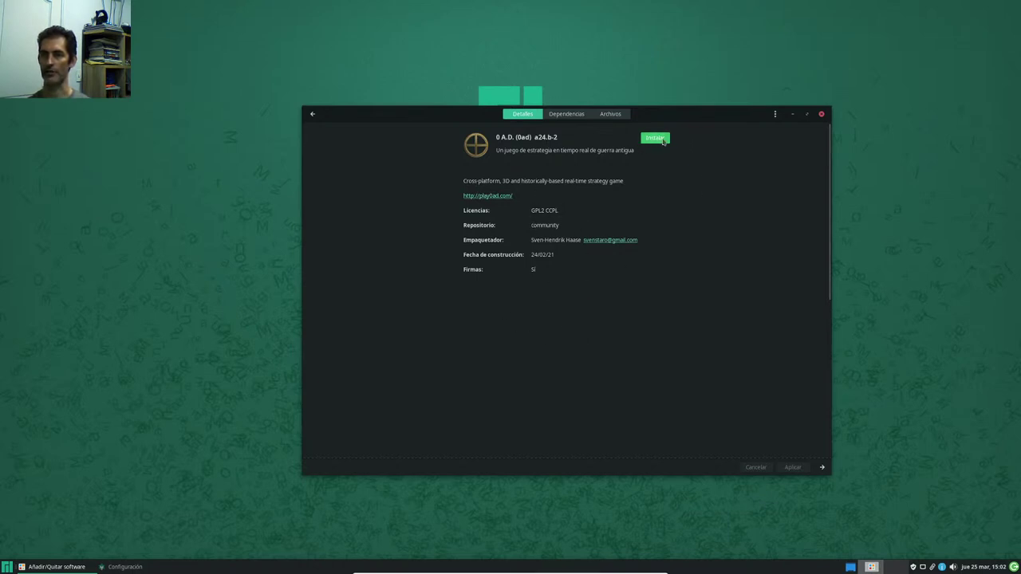
pyautogui.click(313, 114)
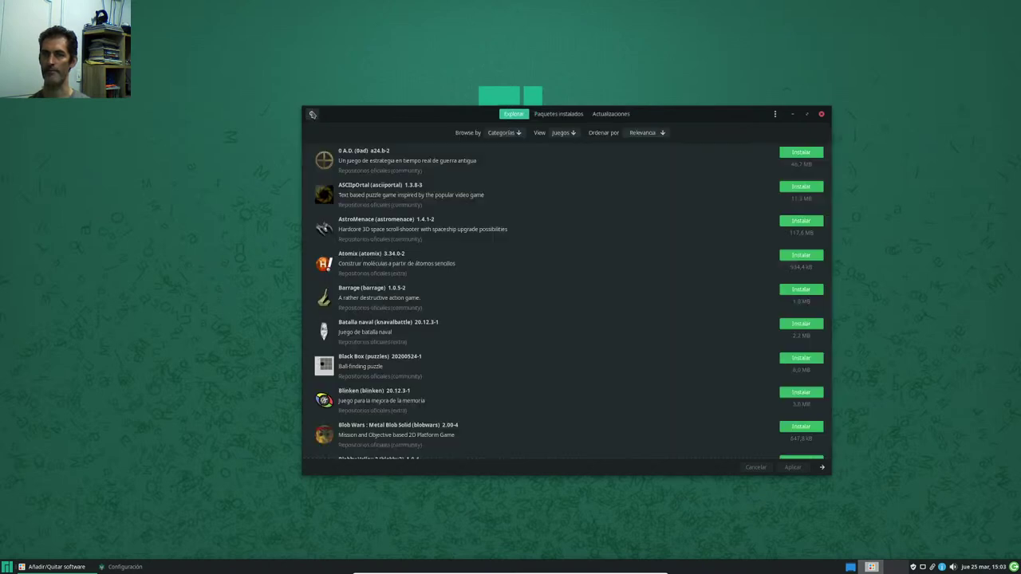
# Step: Look at the available ordering options for the games list without changing the order
pyautogui.click(659, 133)
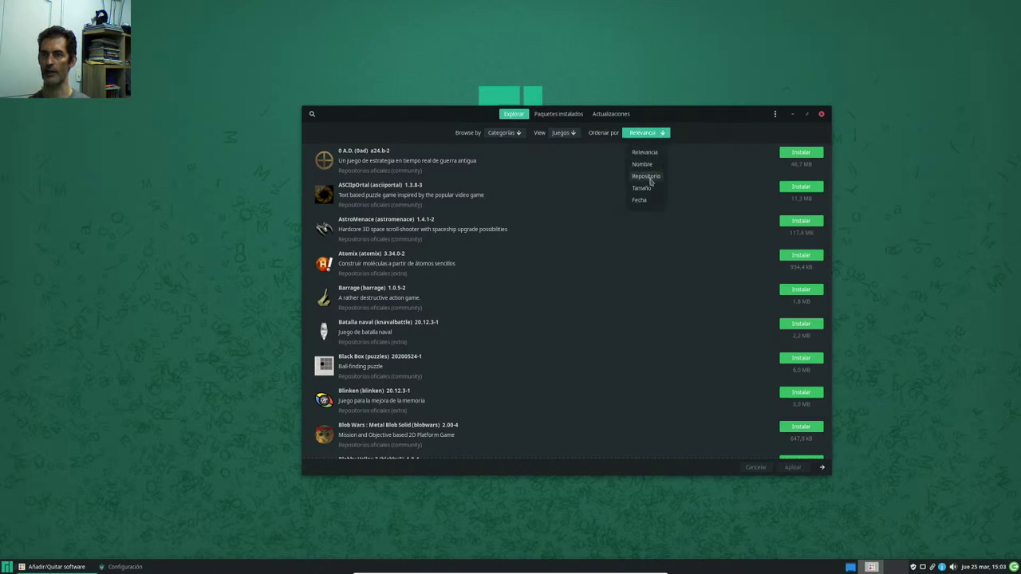
pyautogui.click(725, 132)
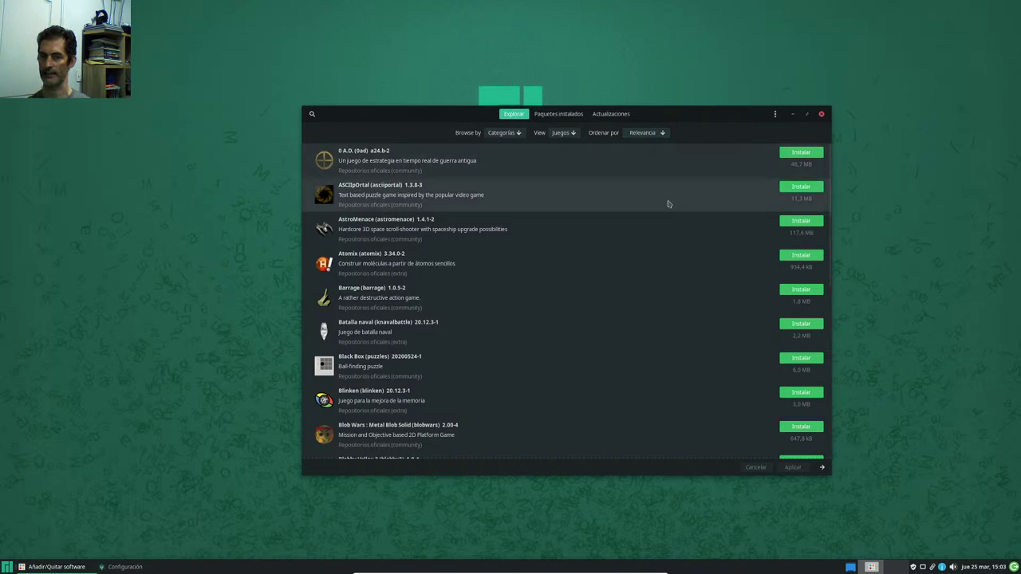
# Step: Search the software manager for filezilla, view the FileZilla package details and mark it for installation
pyautogui.click(312, 115)
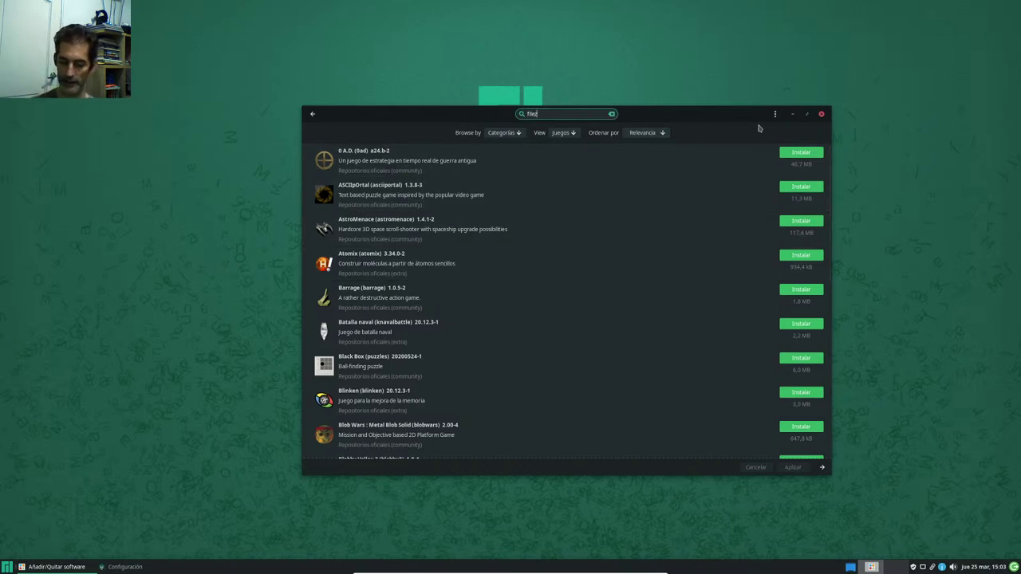
pyautogui.write('filezilla')
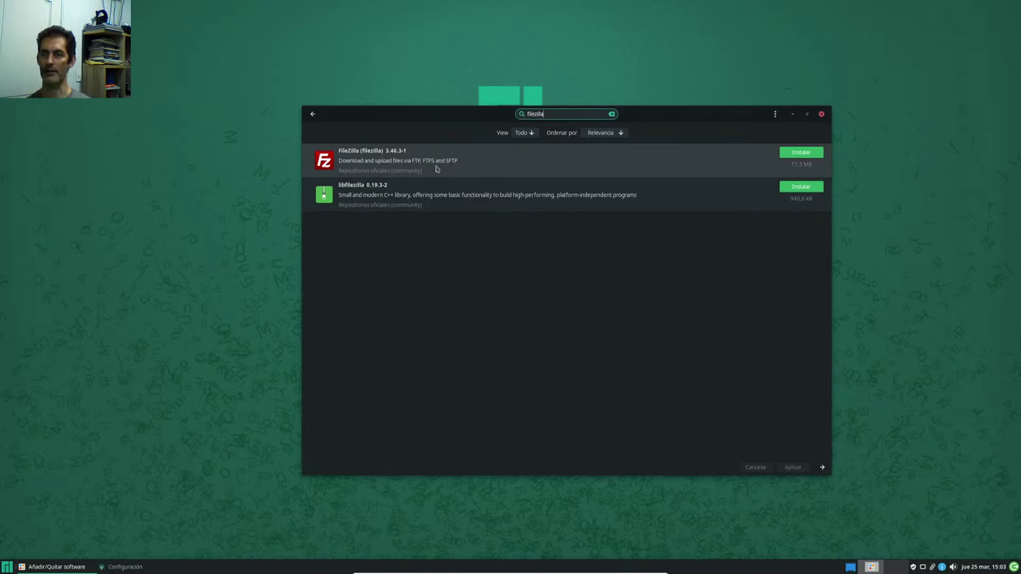
pyautogui.click(498, 161)
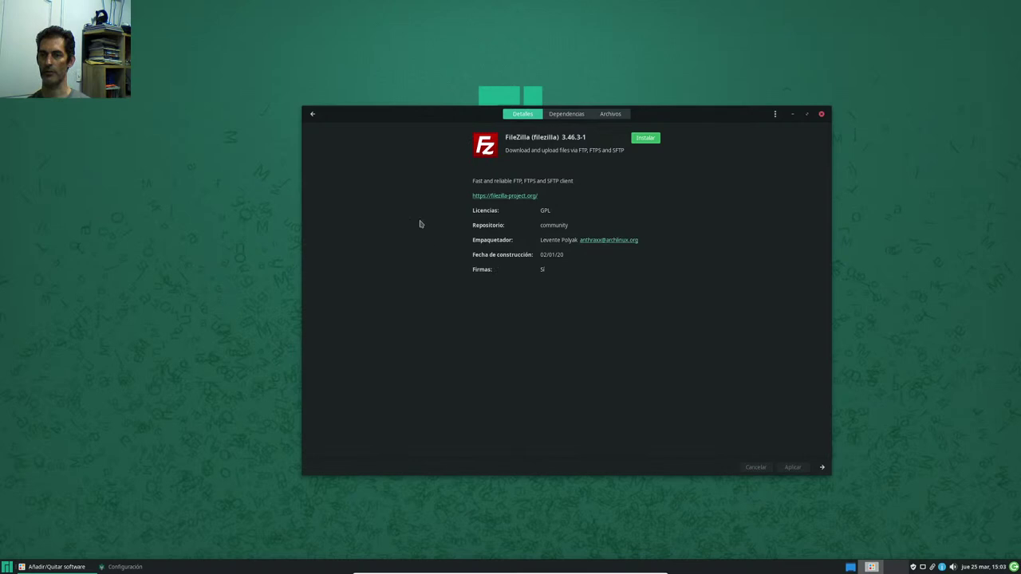
pyautogui.click(645, 138)
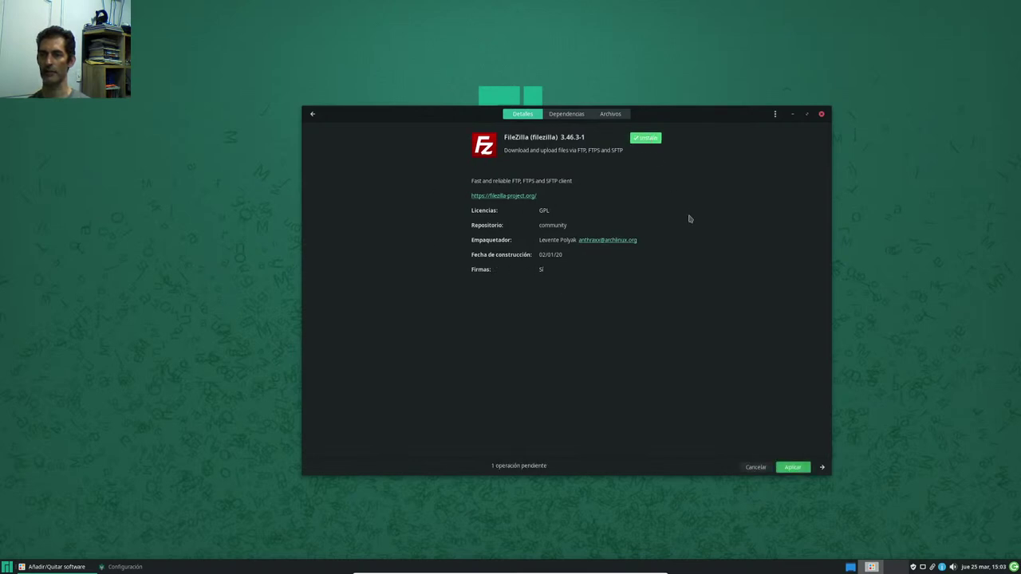
# Step: Try to apply the pending FileZilla installation with the account password, cancel the authentication and dismiss the resulting message
pyautogui.click(793, 467)
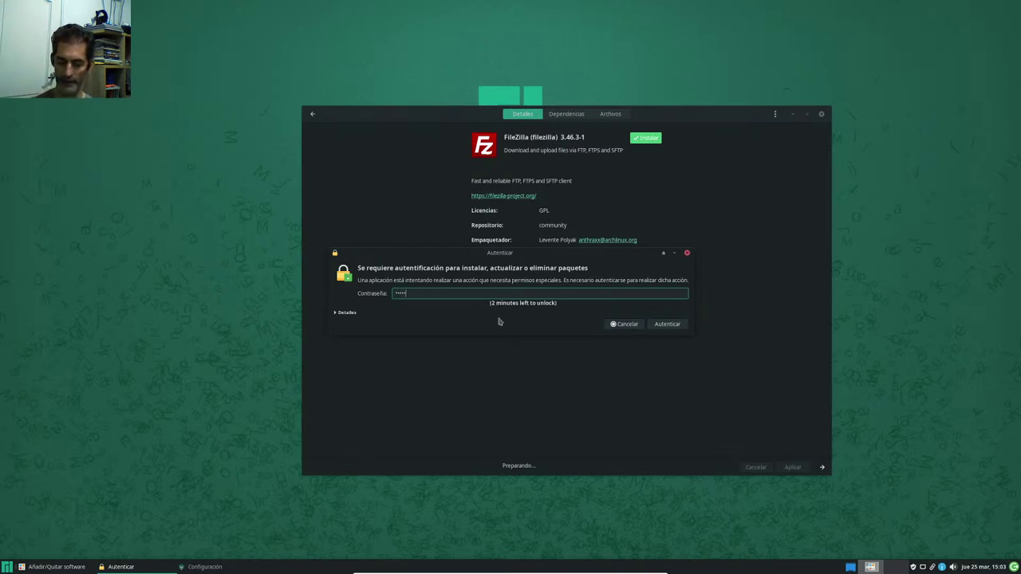
pyautogui.press('Return')
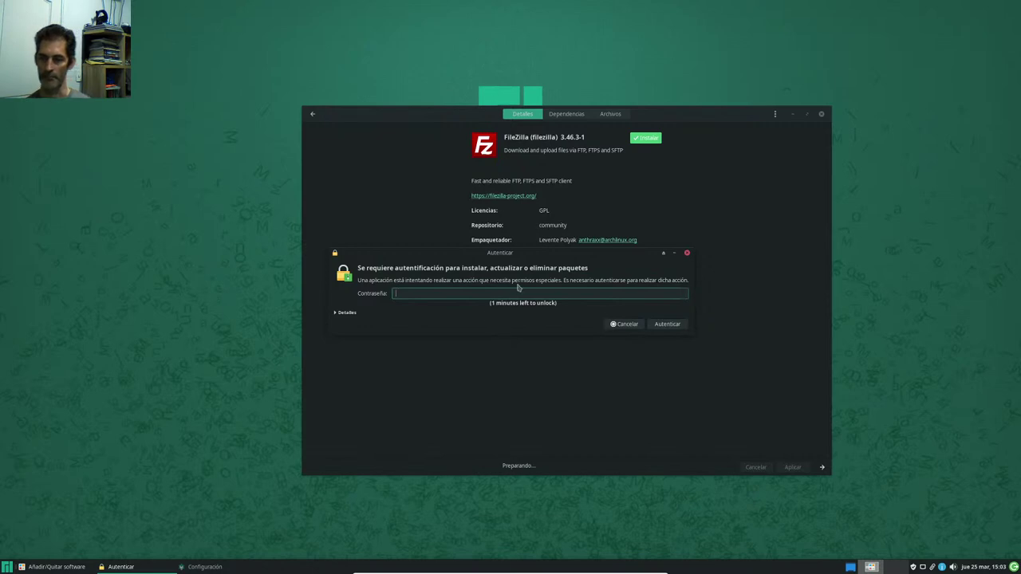
pyautogui.click(622, 325)
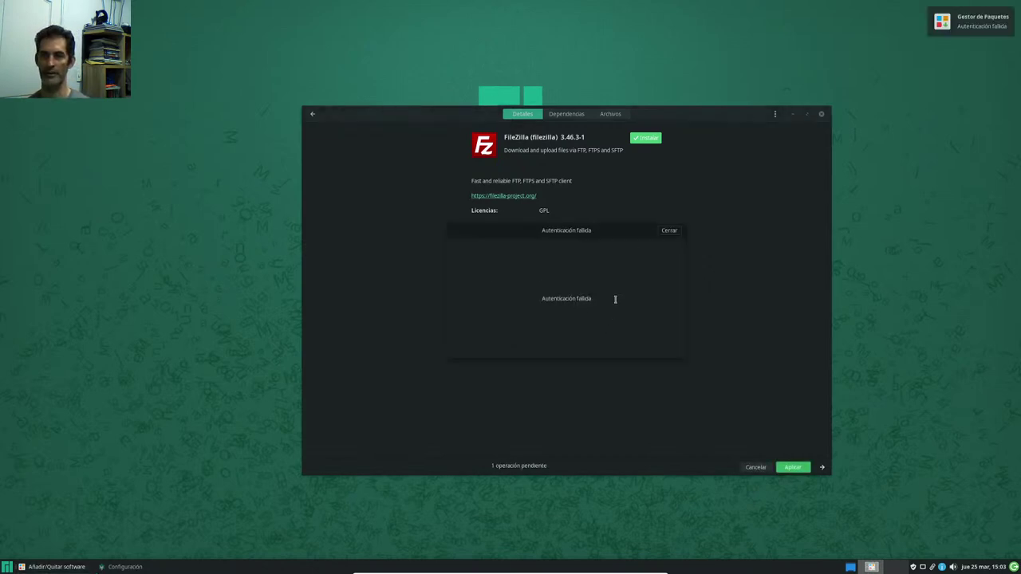
pyautogui.click(669, 231)
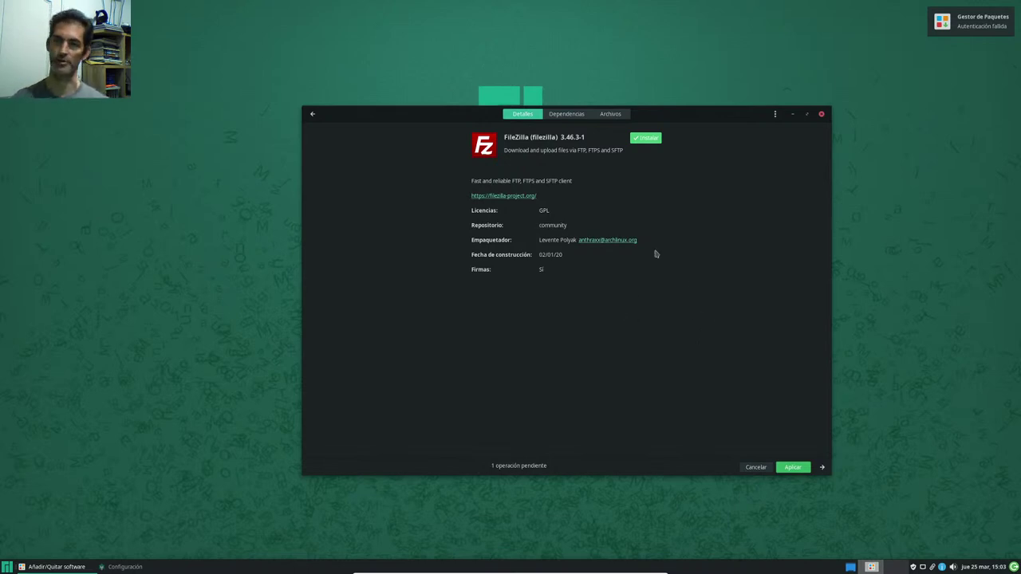
# Step: Return from the FileZilla details to the Juegos list, look through its packages and go back to the start of the list
pyautogui.click(312, 114)
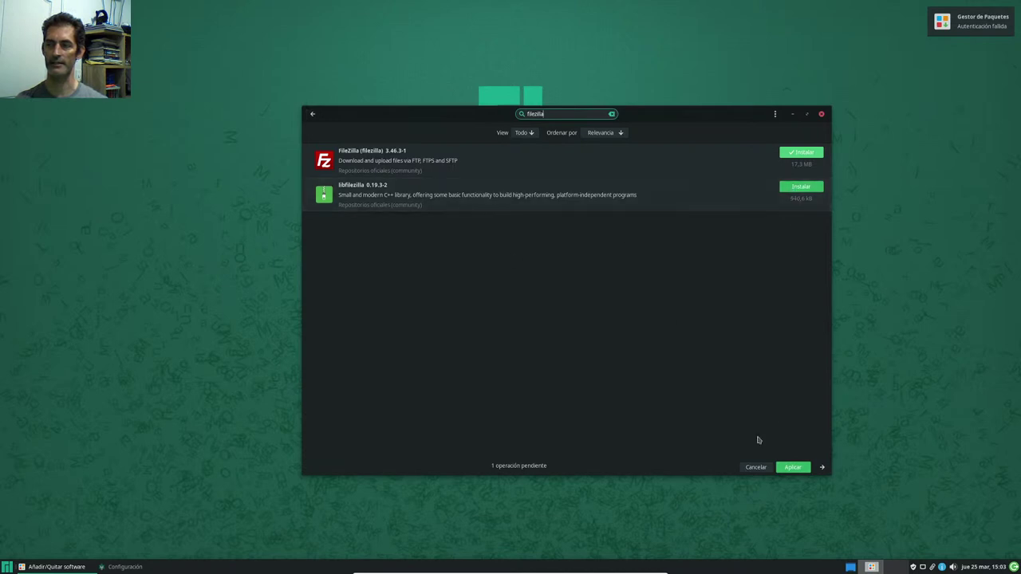
pyautogui.click(312, 114)
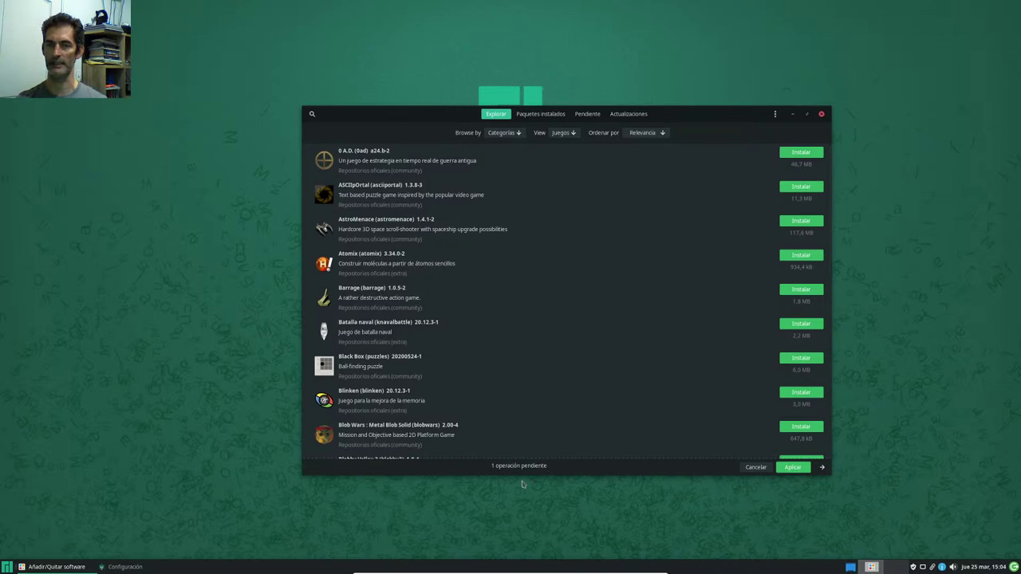
pyautogui.scroll(-5, 582, 327)
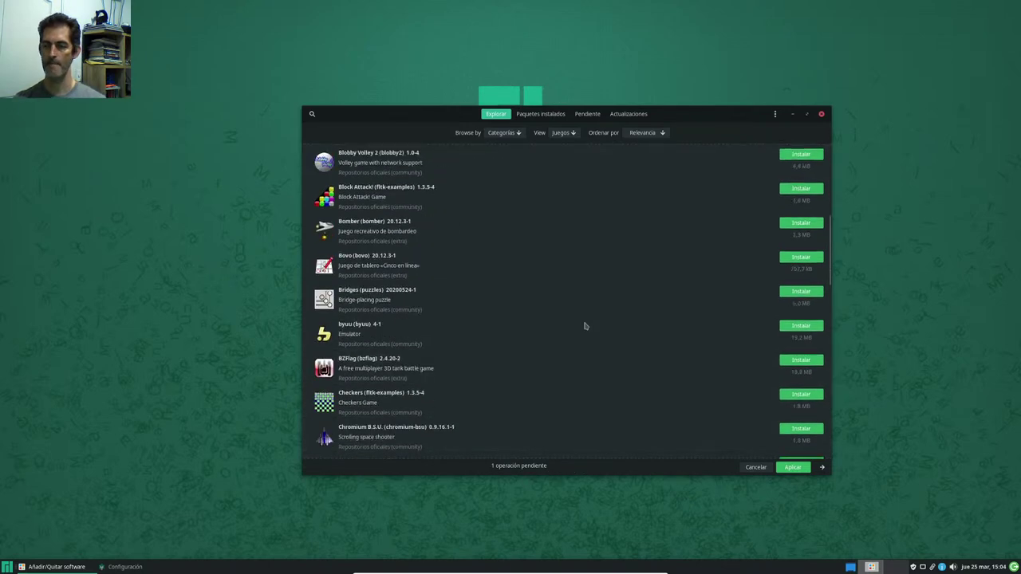
pyautogui.scroll(-5, 585, 327)
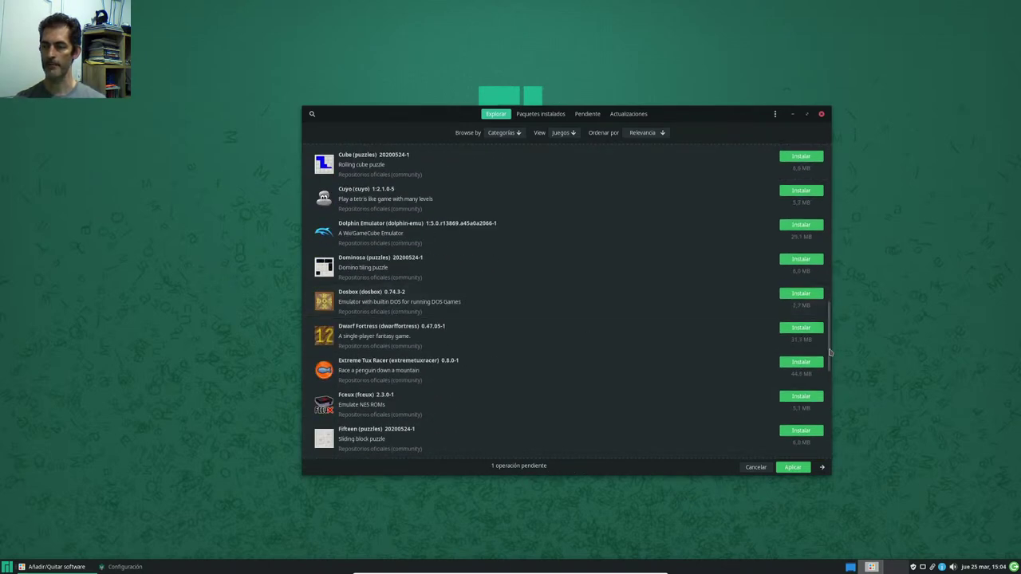
pyautogui.moveTo(830, 351); pyautogui.dragTo(840, 189)
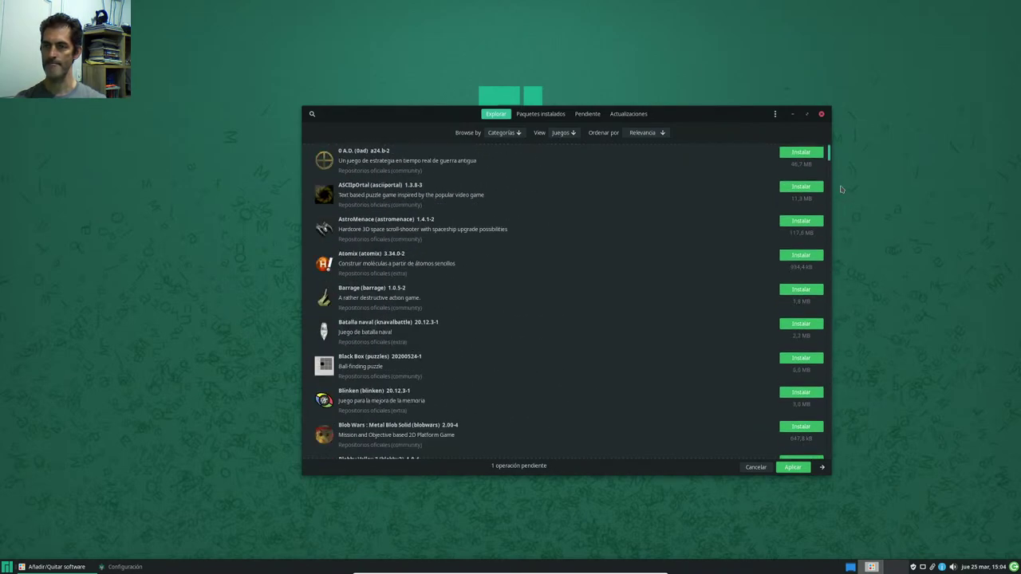
pyautogui.click(793, 467)
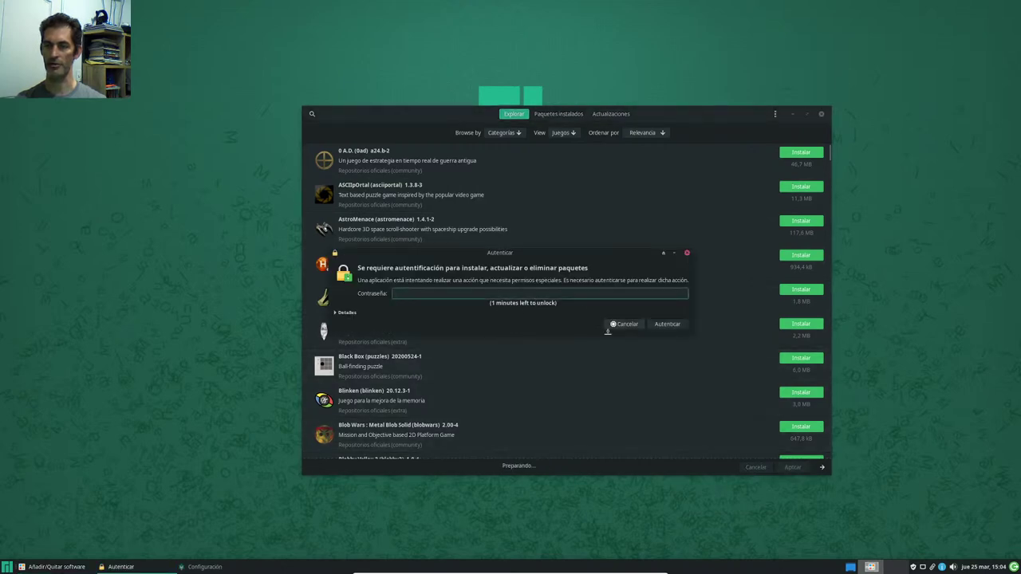
pyautogui.click(625, 325)
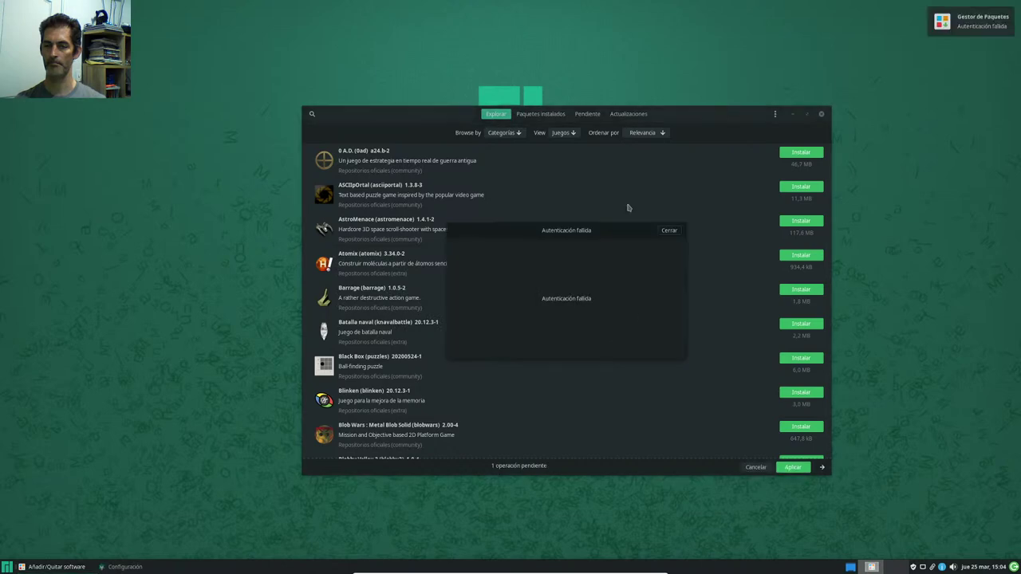
pyautogui.click(668, 230)
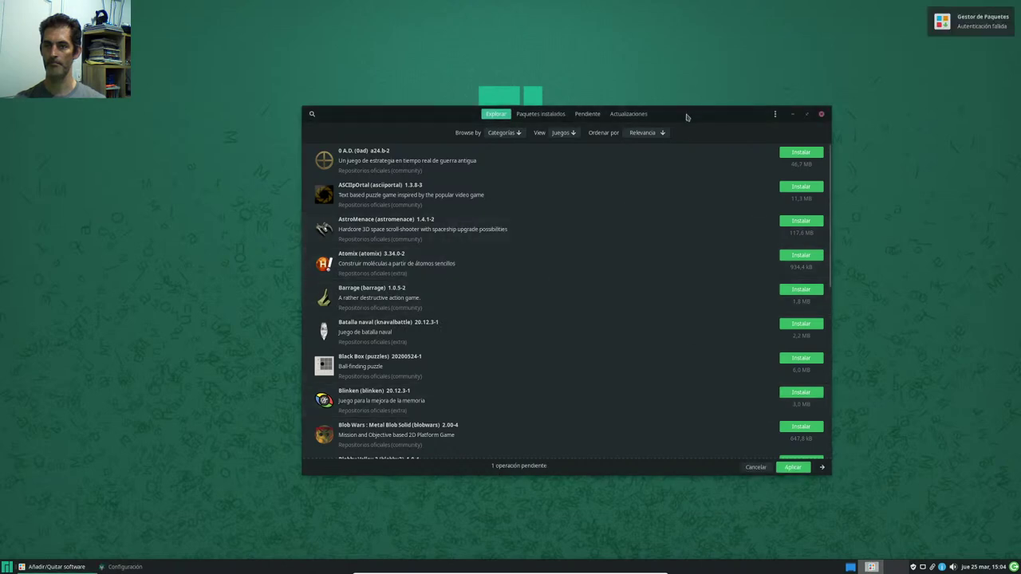
# Step: Move the software manager window aside and switch the desktop to the next wallpaper
pyautogui.moveTo(686, 117); pyautogui.dragTo(483, 62)
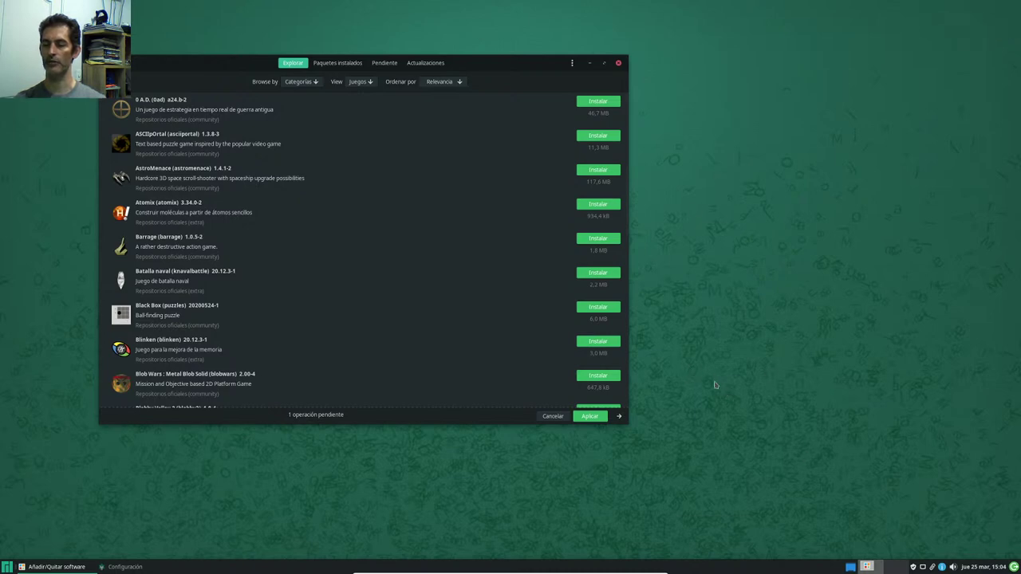
pyautogui.rightClick(701, 177)
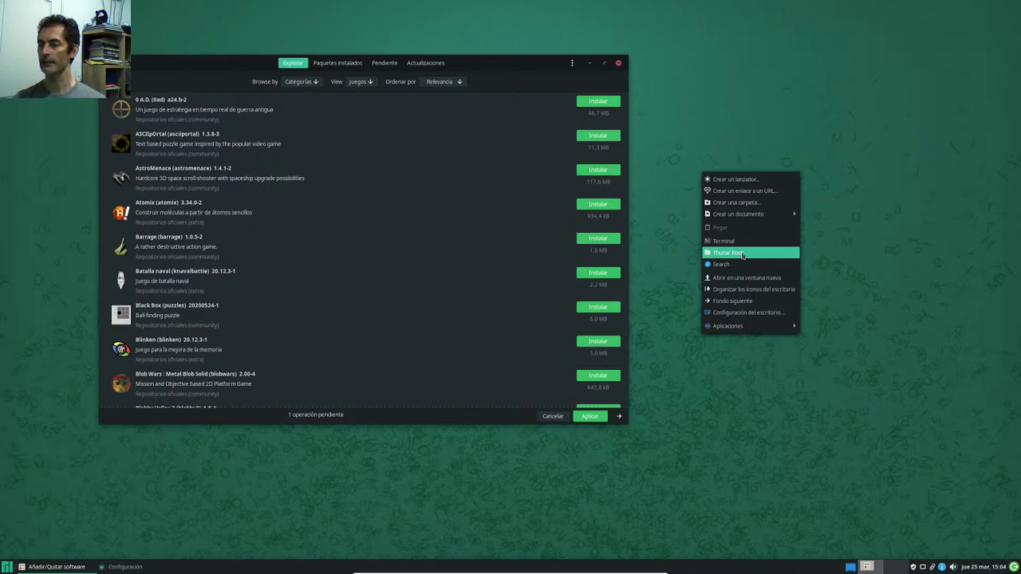
pyautogui.click(732, 301)
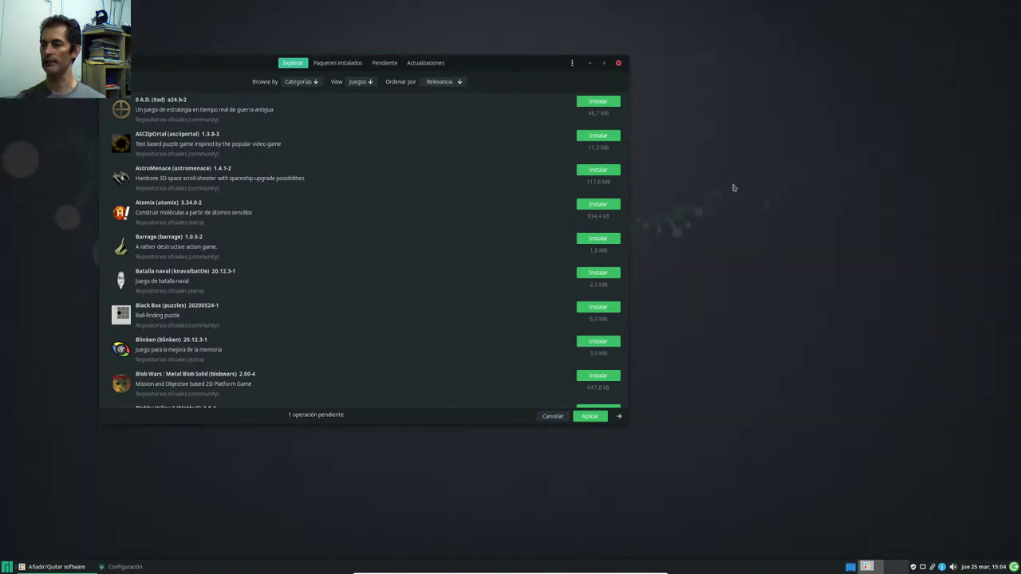
# Step: Look through the desktop's context options and its Aplicaciones entries, and close them without choosing anything
pyautogui.rightClick(736, 187)
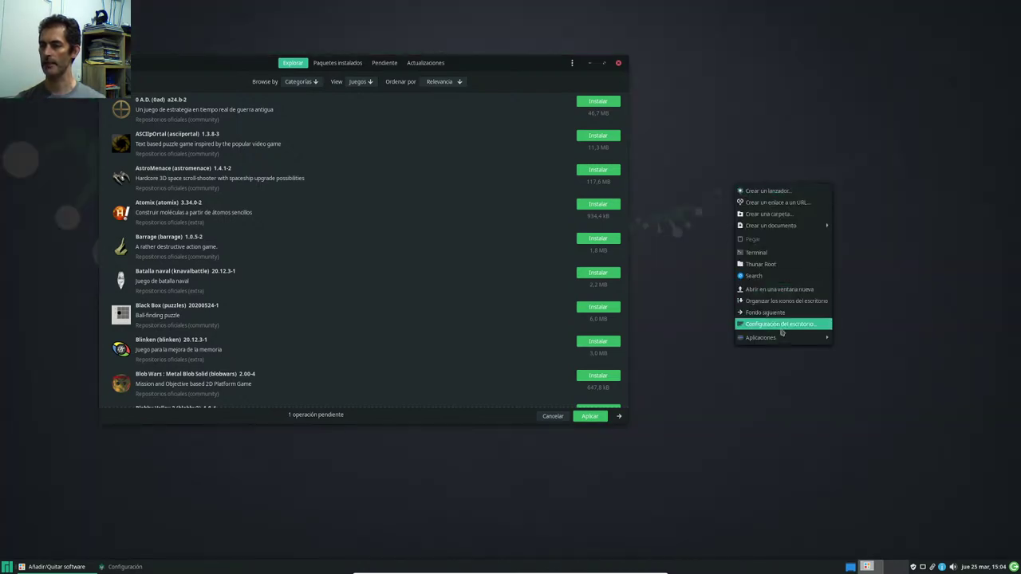
pyautogui.moveTo(770, 340)
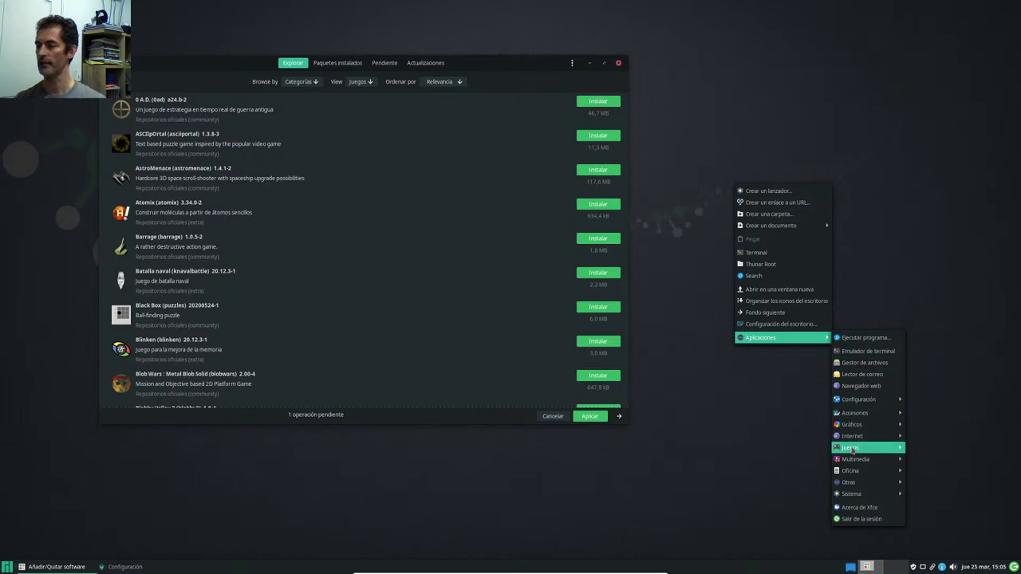
pyautogui.moveTo(880, 398)
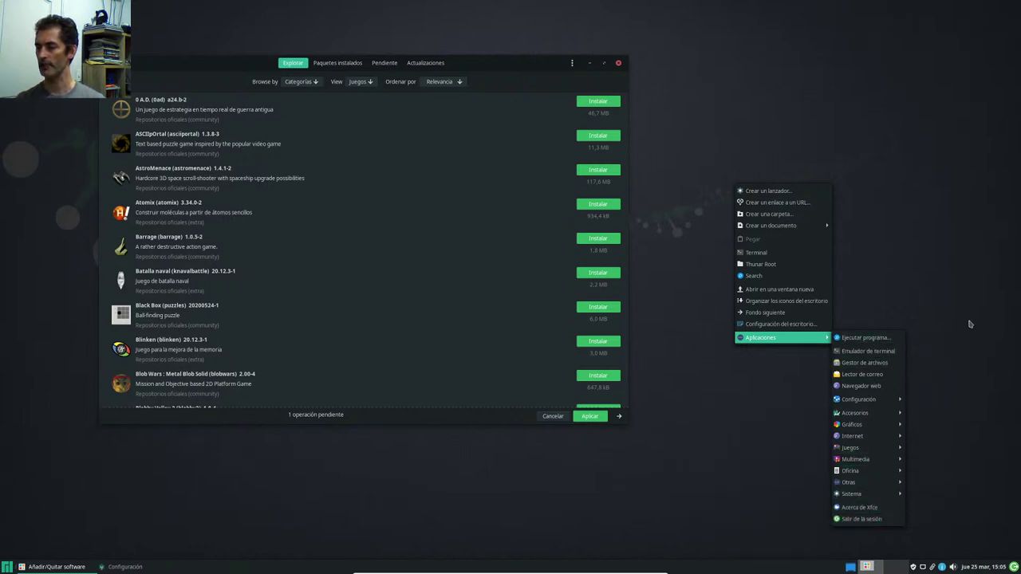
pyautogui.click(908, 327)
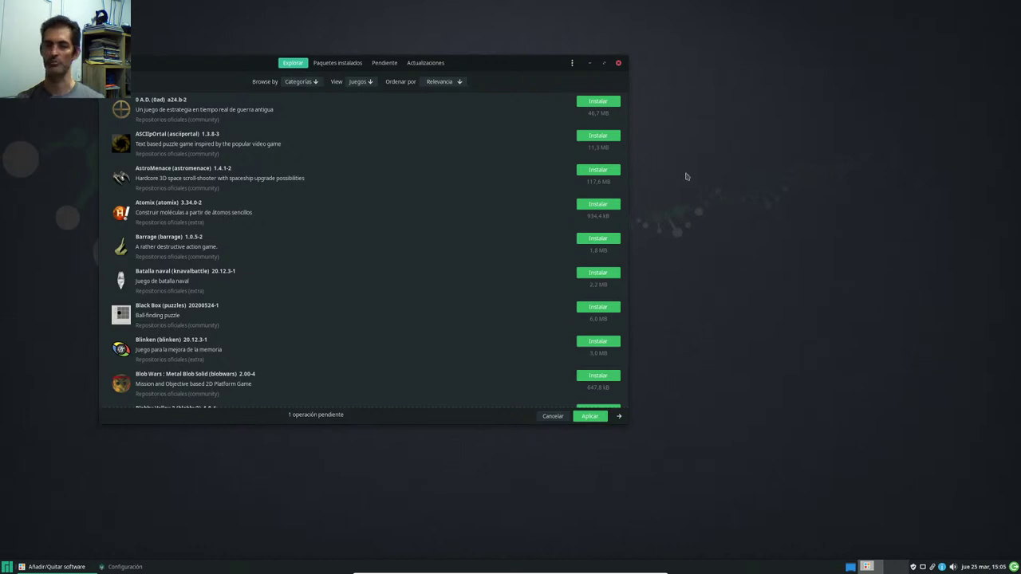
# Step: Recentre the software manager window and apply the pending FileZilla installation, authenticating with the account password and accepting the operation summary
pyautogui.moveTo(488, 63); pyautogui.dragTo(649, 85)
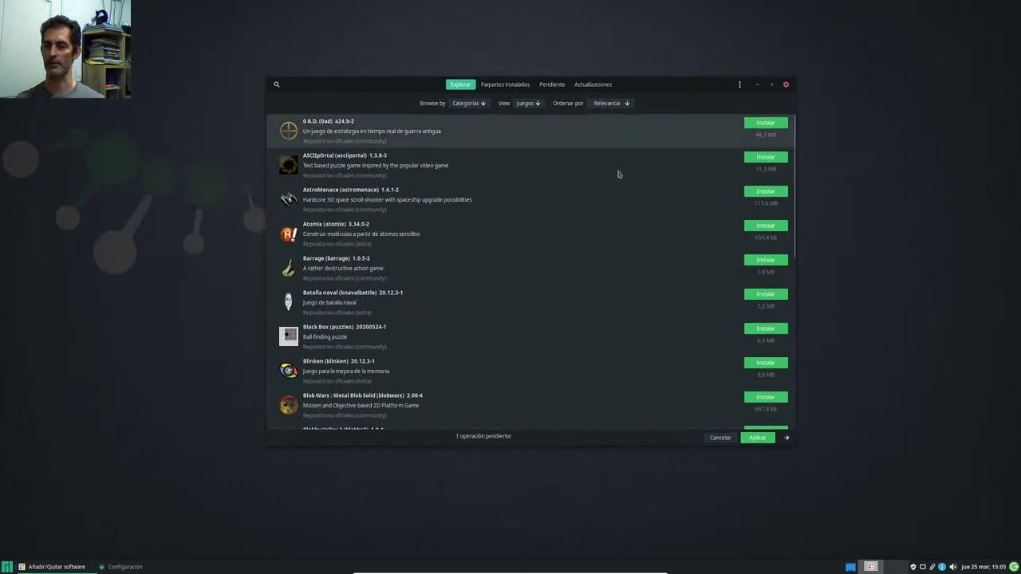
pyautogui.click(758, 438)
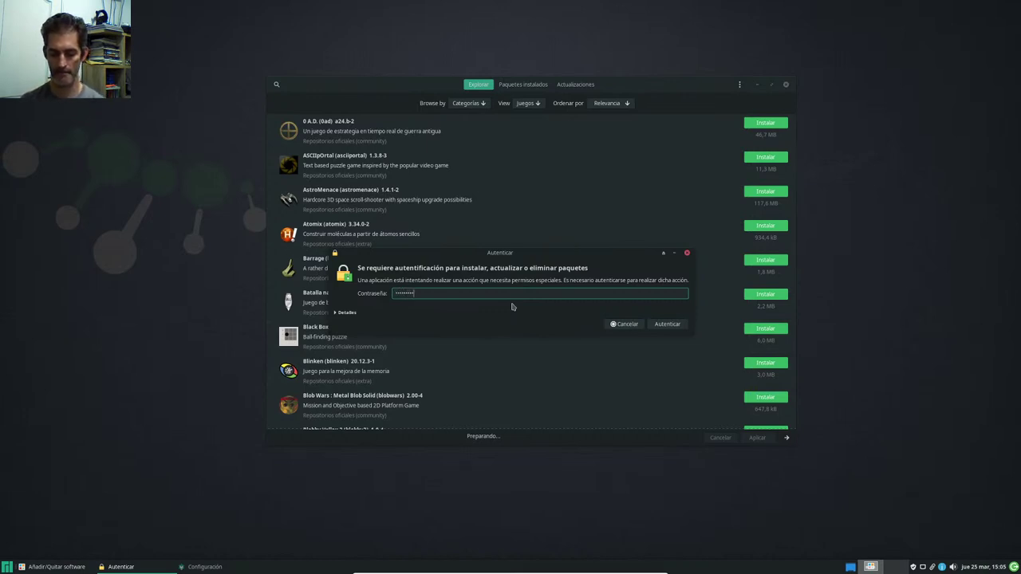
pyautogui.press('Return')
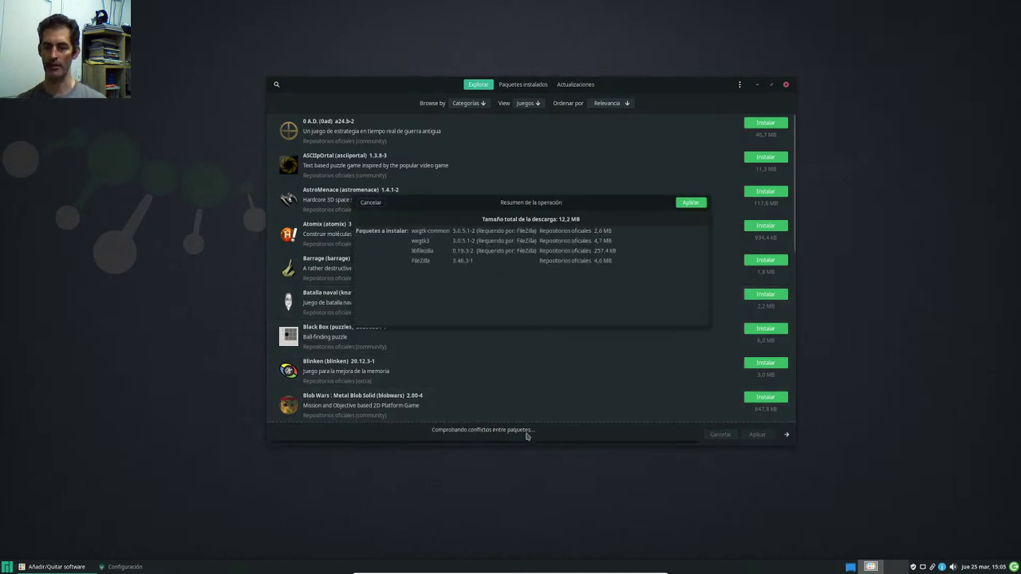
pyautogui.click(691, 202)
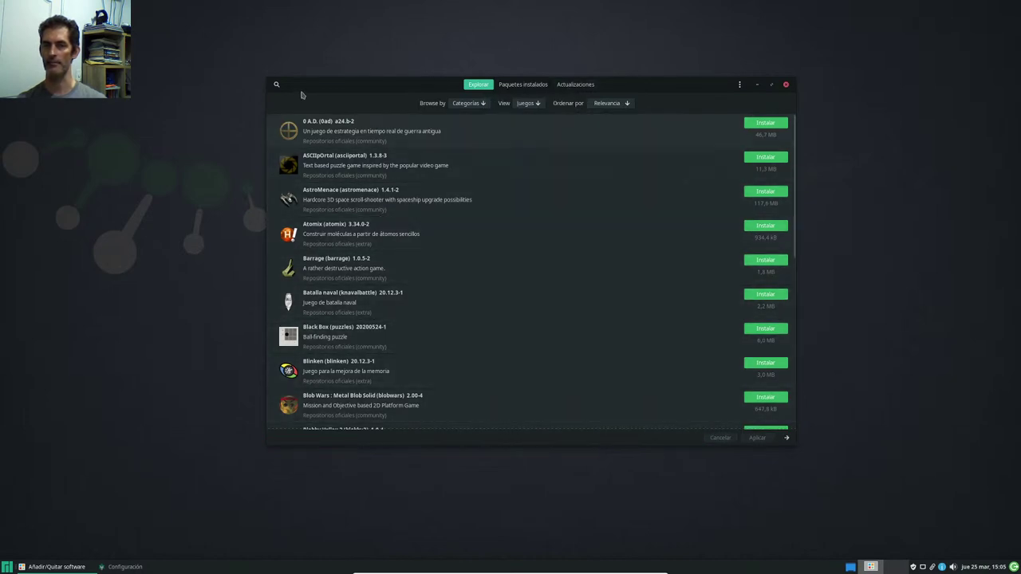
# Step: Search for filezilla again, view the installed package's details and return to the Juegos list
pyautogui.click(276, 85)
pyautogui.write('filezilla')
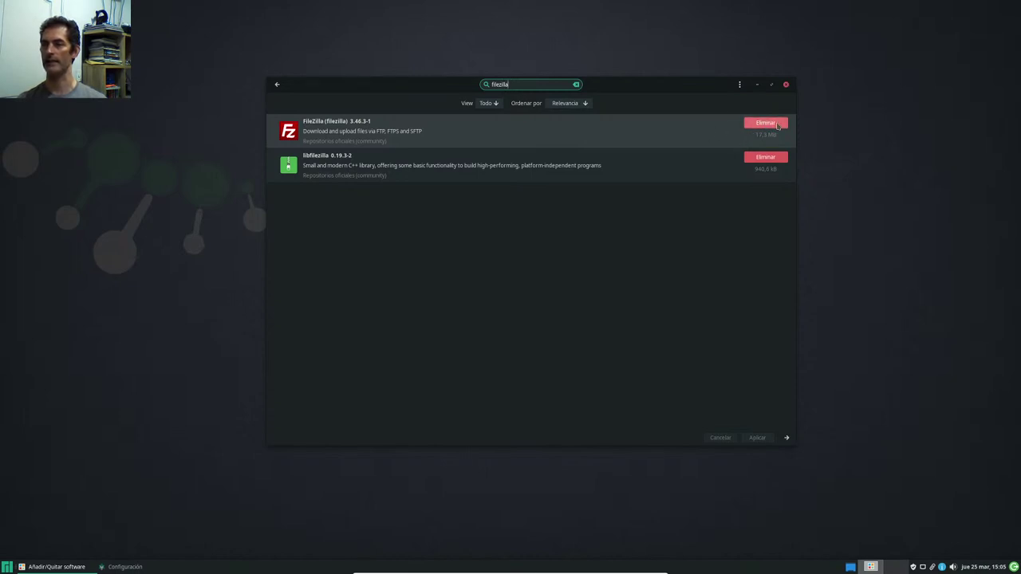
pyautogui.click(619, 132)
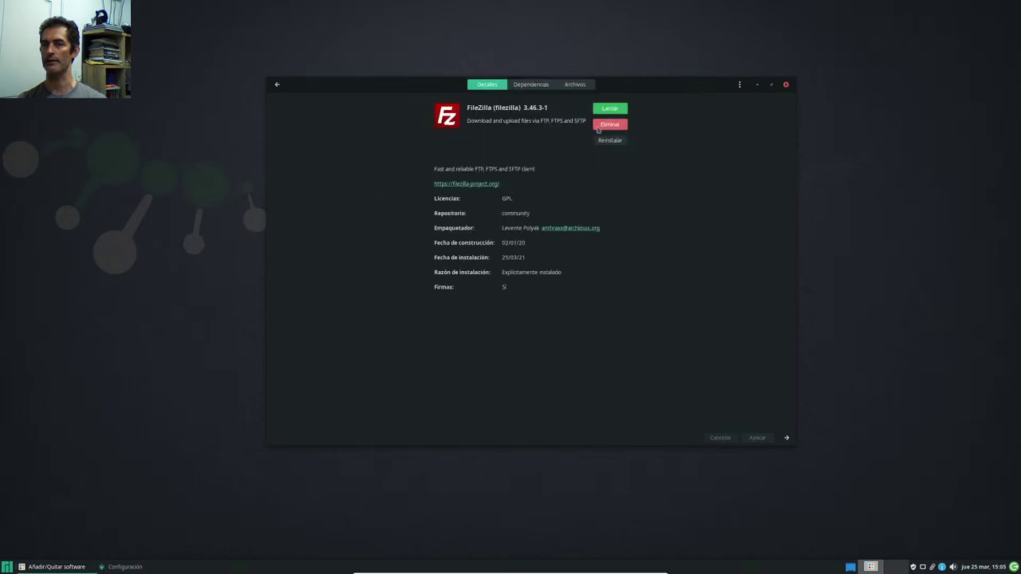
pyautogui.click(276, 84)
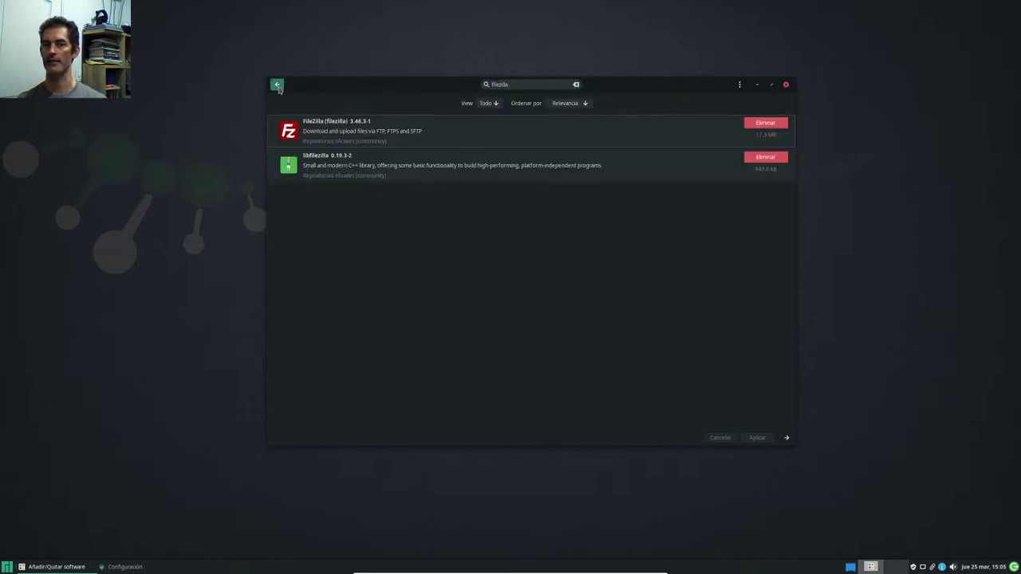
pyautogui.click(279, 85)
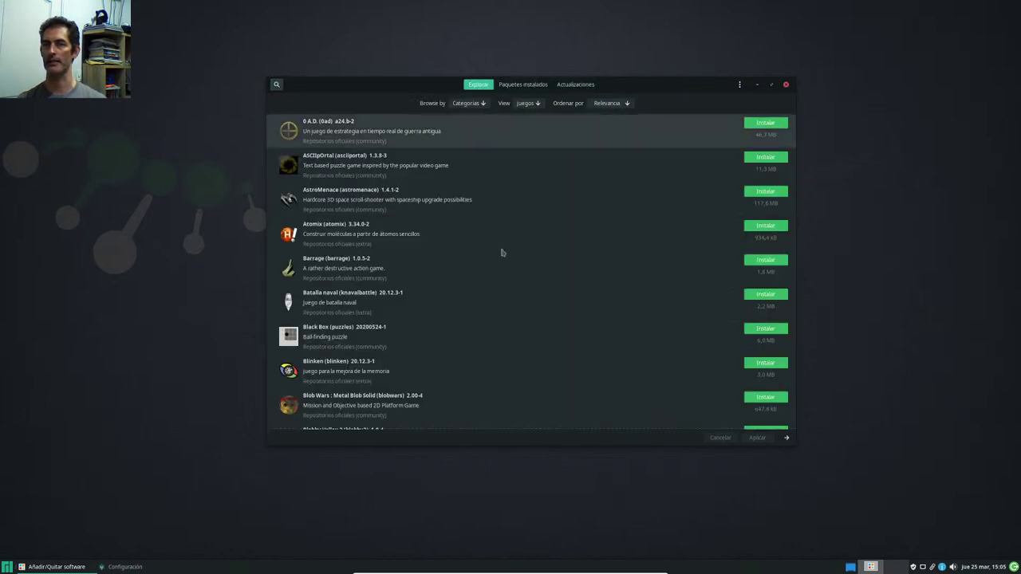
# Step: Open the software manager's Preferencias, review the General settings and show the Avanzado settings
pyautogui.click(739, 85)
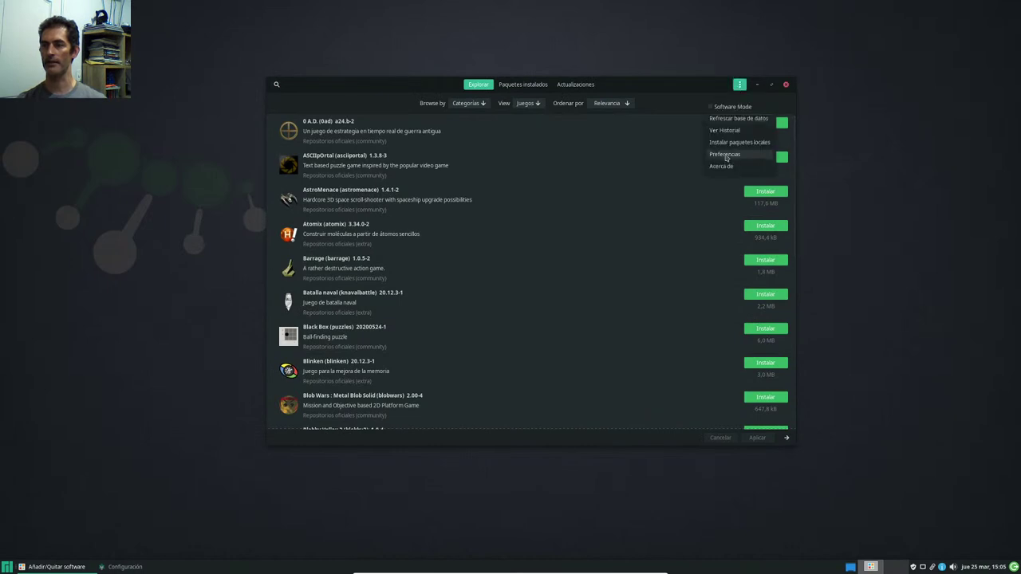
pyautogui.click(721, 154)
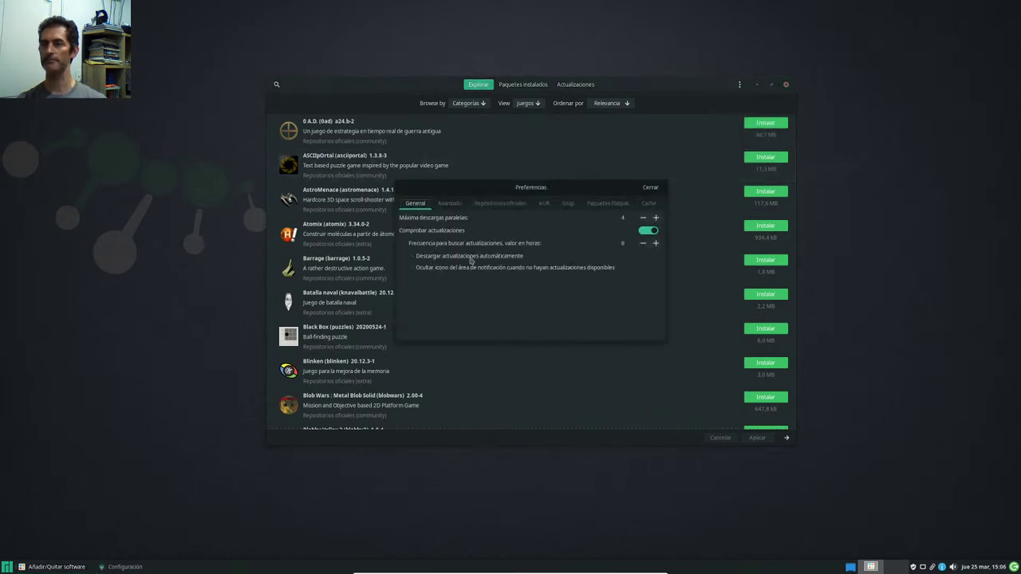
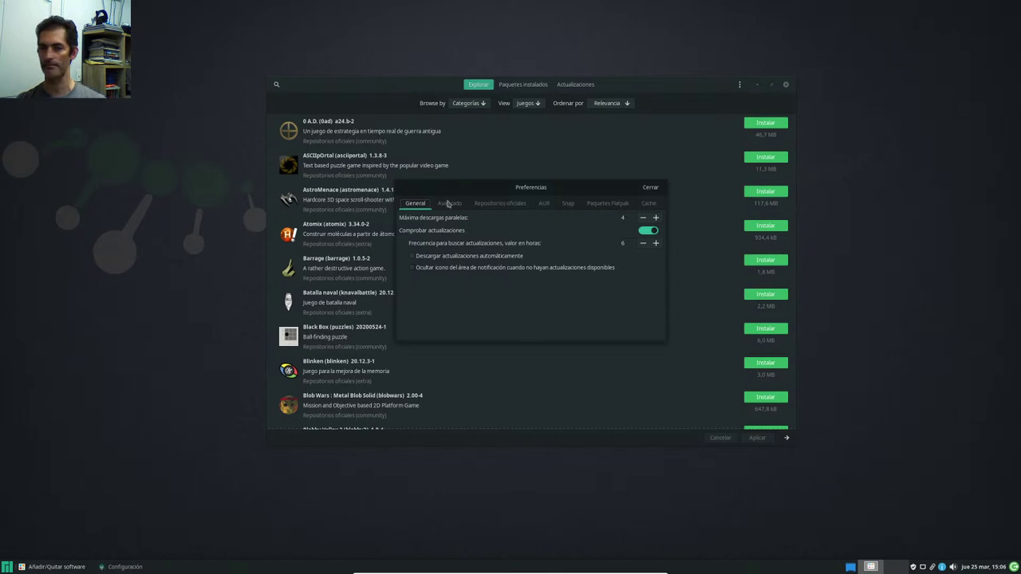
pyautogui.click(449, 203)
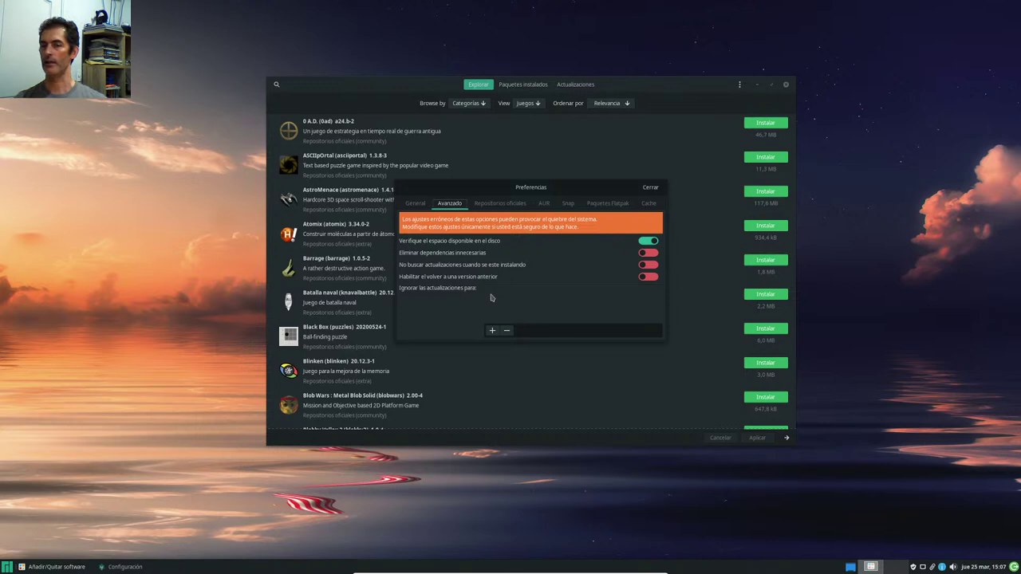
# Step: Enlarge the Preferencias window and review the Avanzado and Repositorios oficiales settings
pyautogui.moveTo(665, 341); pyautogui.dragTo(732, 361)
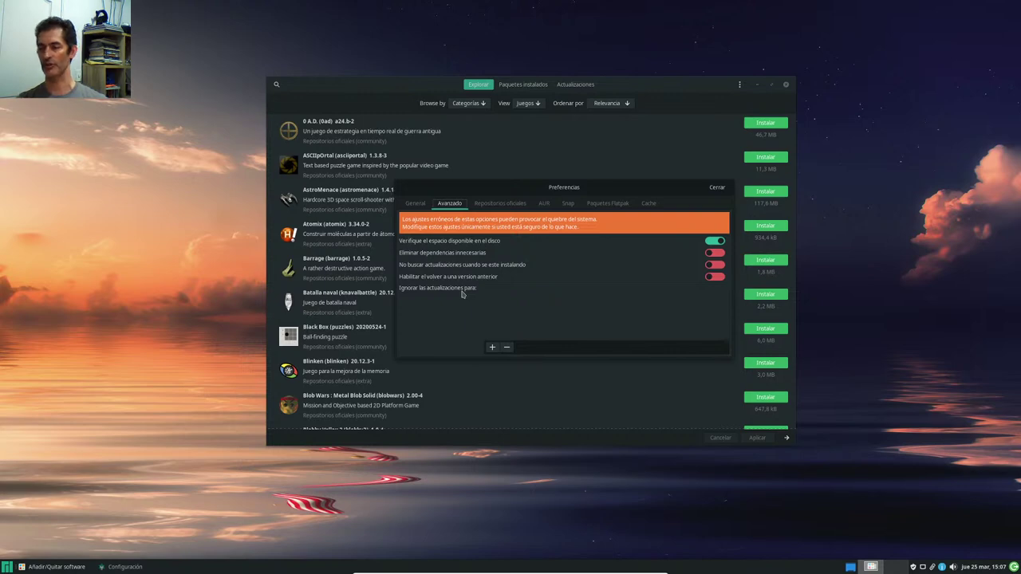
pyautogui.moveTo(543, 192); pyautogui.dragTo(545, 188)
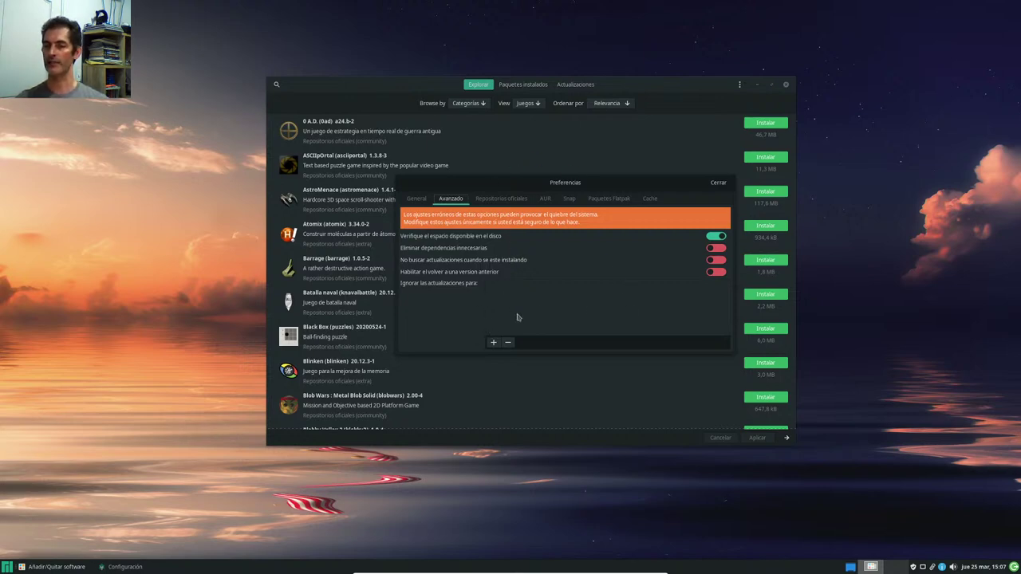
pyautogui.click(501, 200)
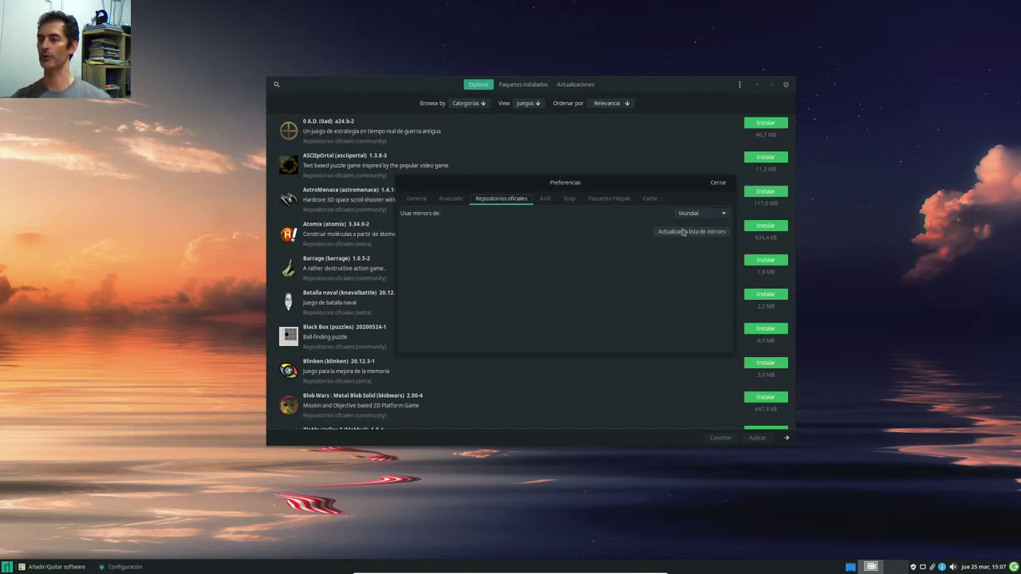
# Step: Enable AUR support in the AUR preferences, moving the Preferencias window higher on the screen
pyautogui.click(546, 198)
pyautogui.moveTo(571, 182); pyautogui.dragTo(560, 87)
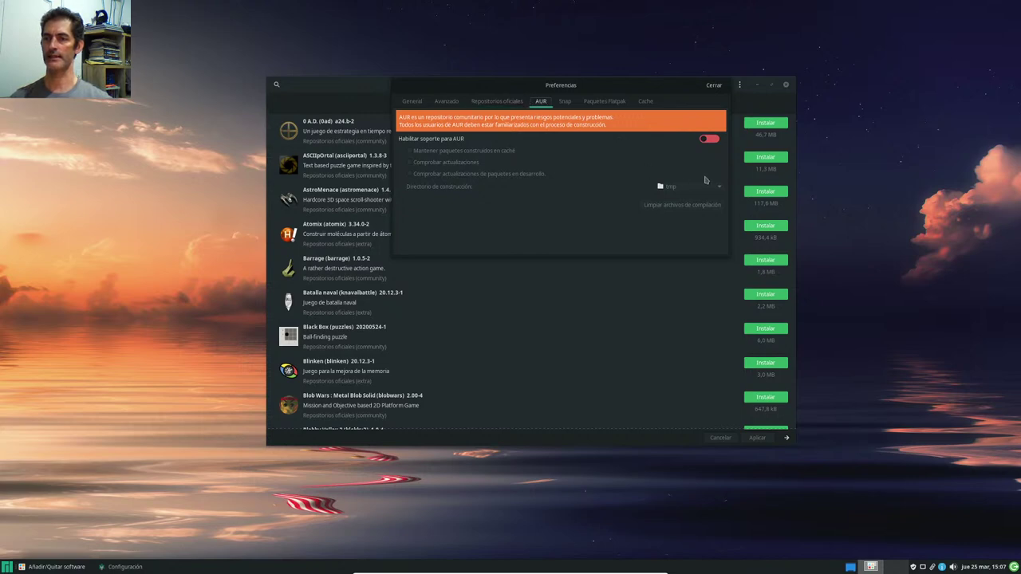
pyautogui.click(712, 140)
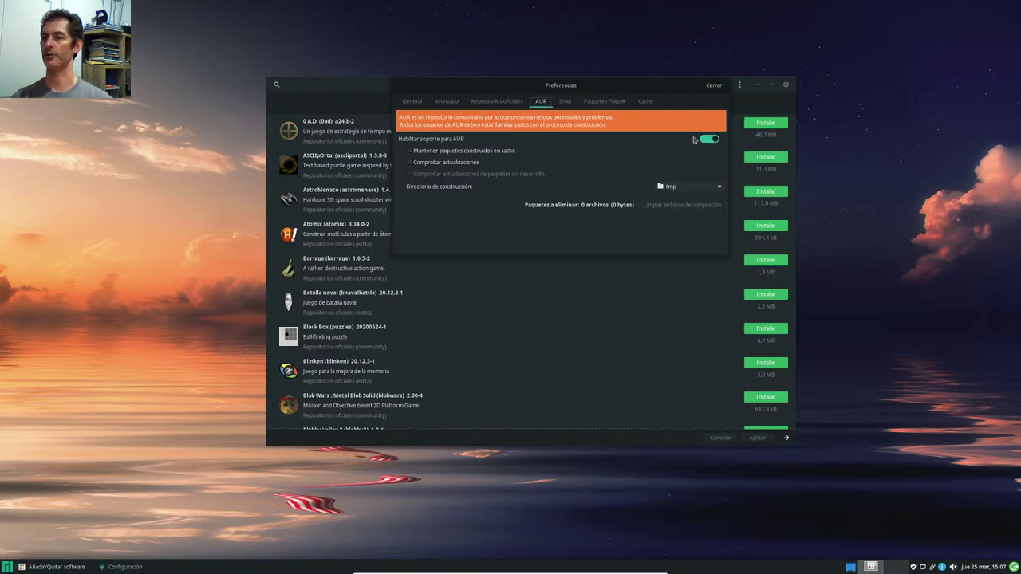
# Step: Enable Snap support and Flatpak support with Comprobar actualizaciones, and close Preferencias after viewing the Cache settings
pyautogui.click(565, 102)
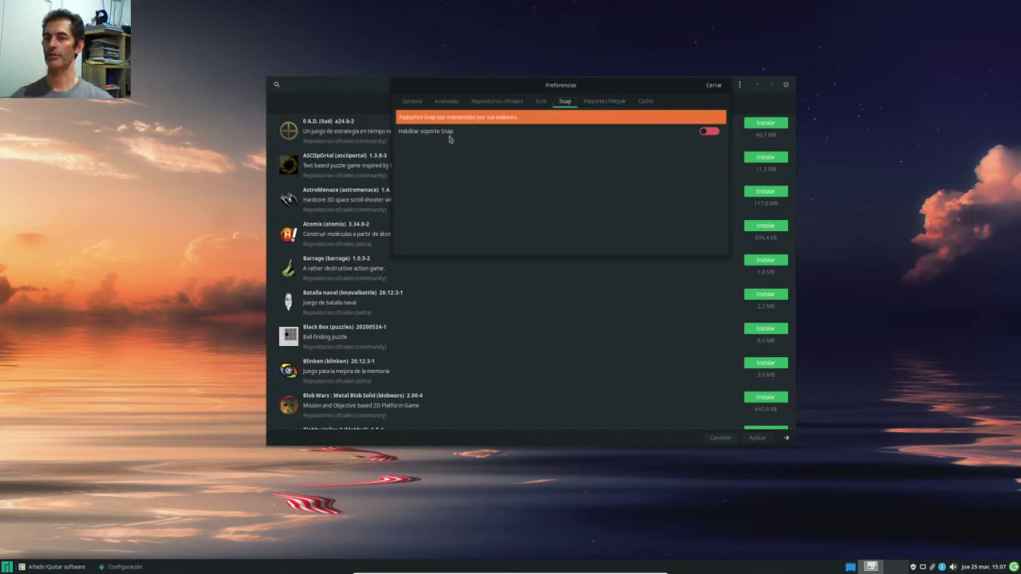
pyautogui.click(705, 131)
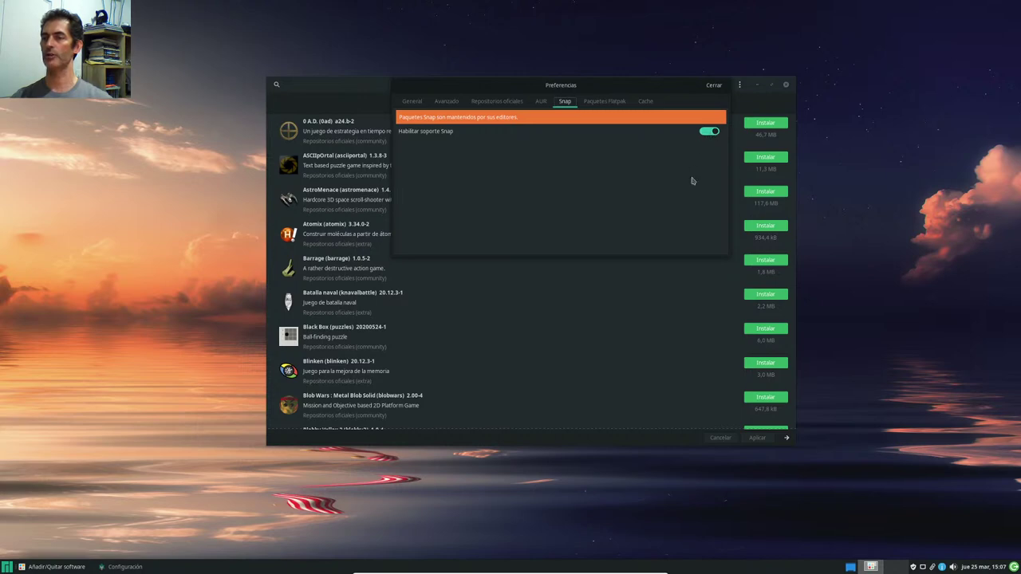
pyautogui.click(600, 101)
pyautogui.click(718, 132)
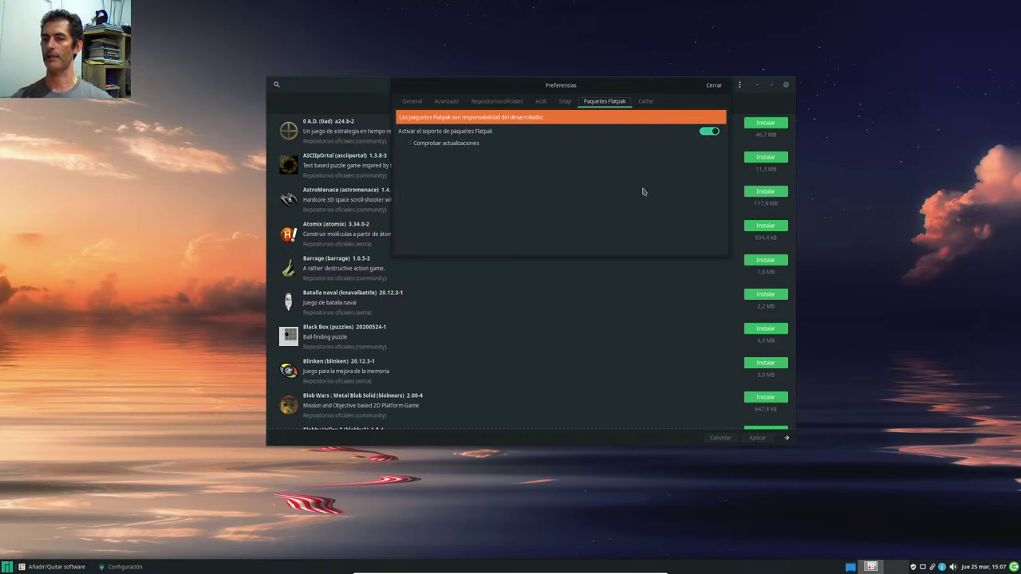
pyautogui.click(564, 101)
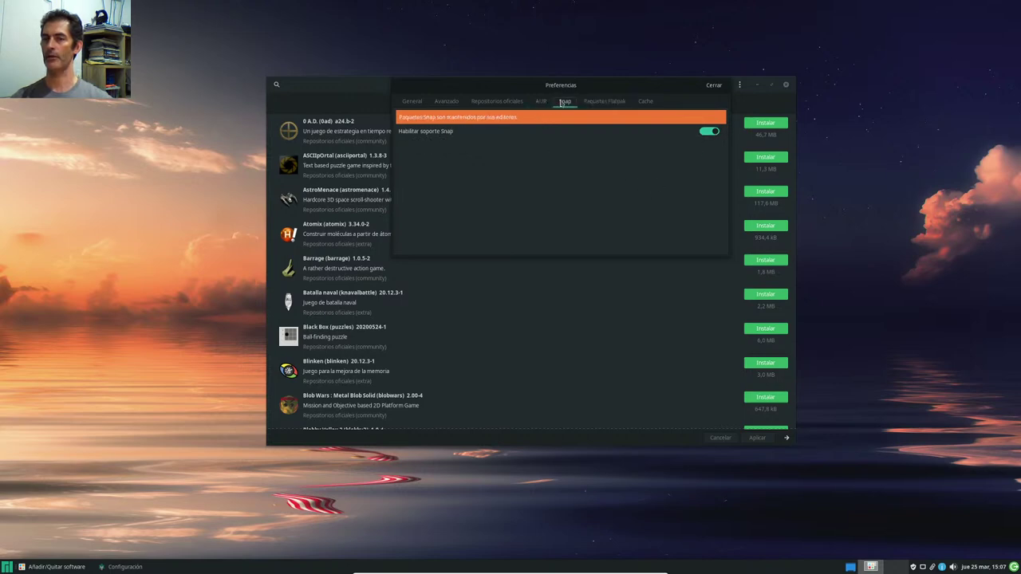
pyautogui.click(599, 101)
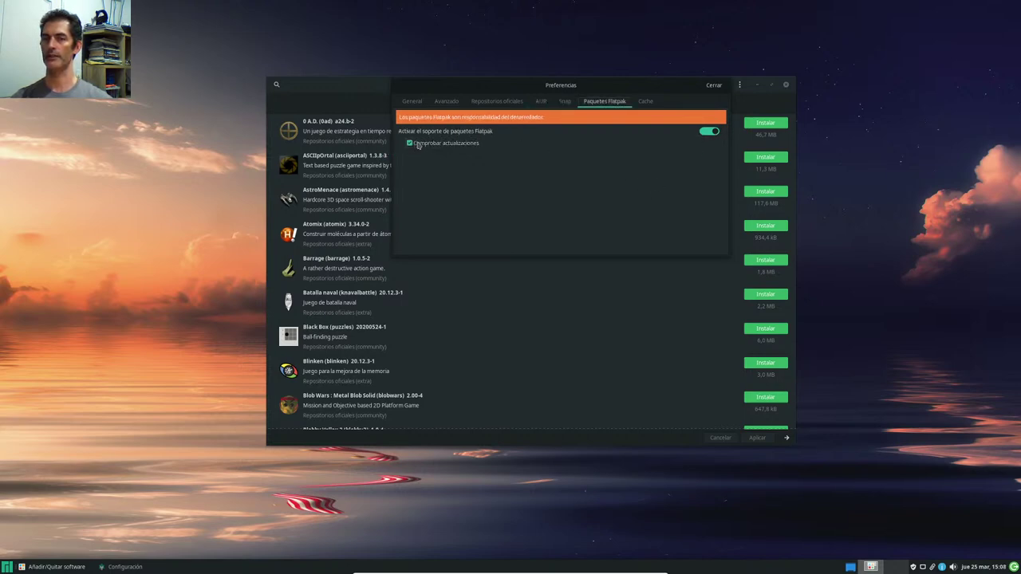
pyautogui.click(565, 103)
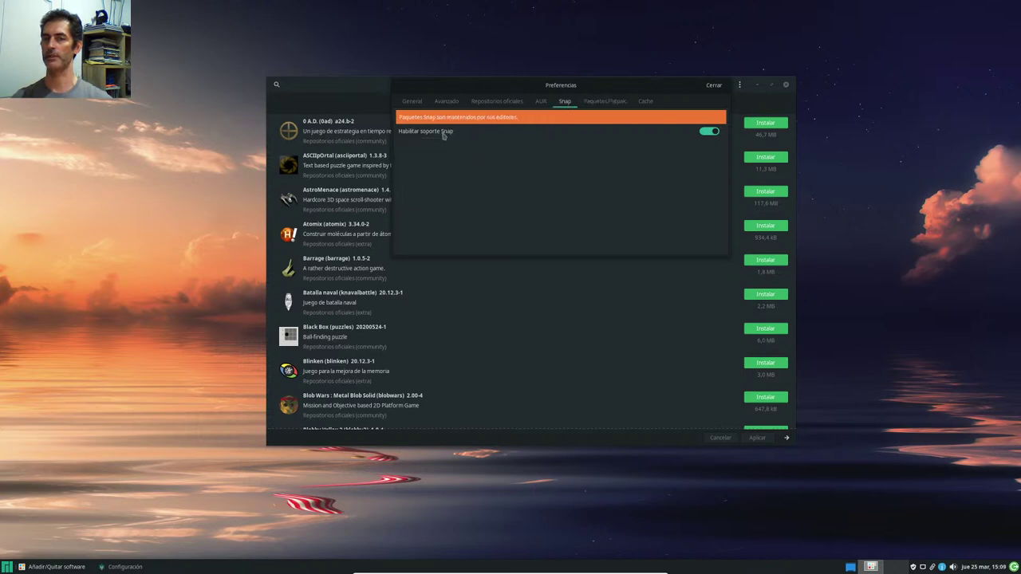
pyautogui.click(602, 101)
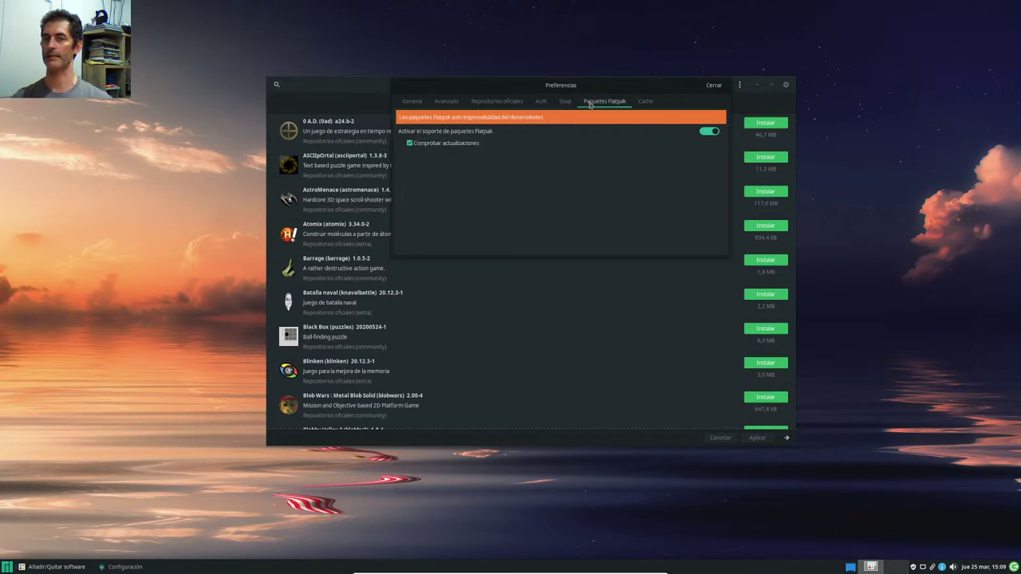
pyautogui.click(645, 101)
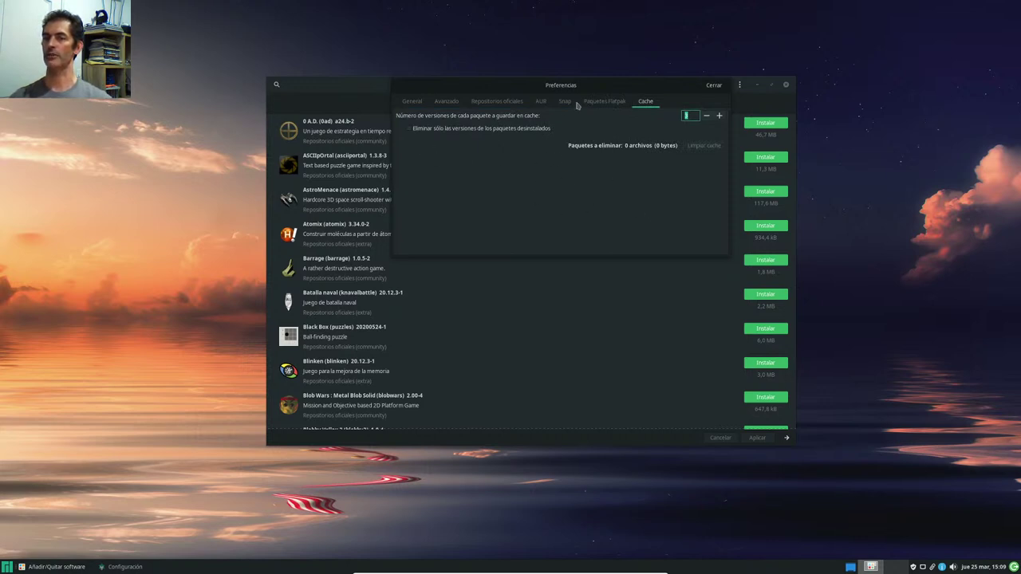
pyautogui.click(714, 84)
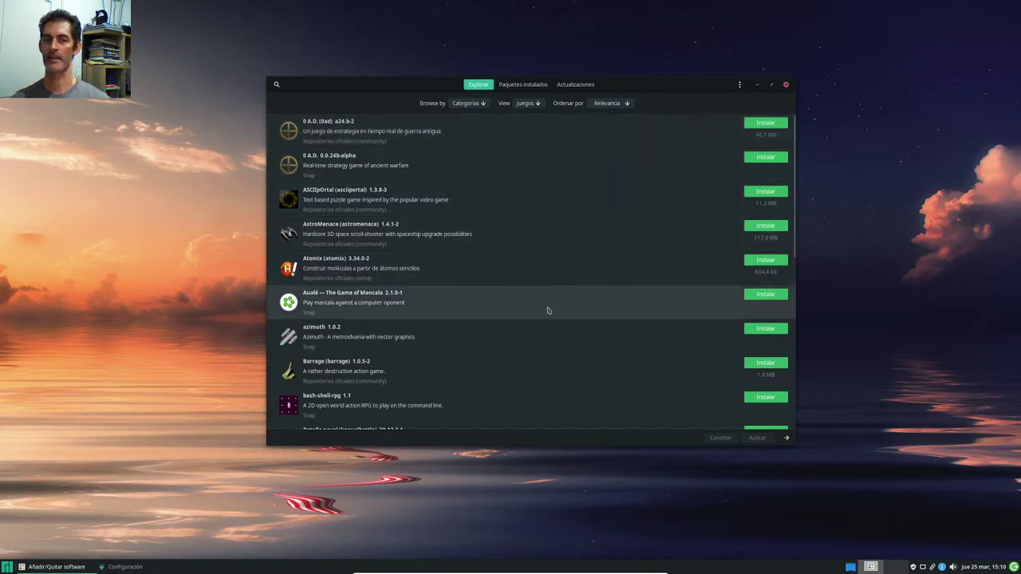
# Step: Look through the updated Juegos list and close the software manager
pyautogui.scroll(-1, 518, 315)
pyautogui.scroll(-2, 514, 316)
pyautogui.scroll(3, 488, 311)
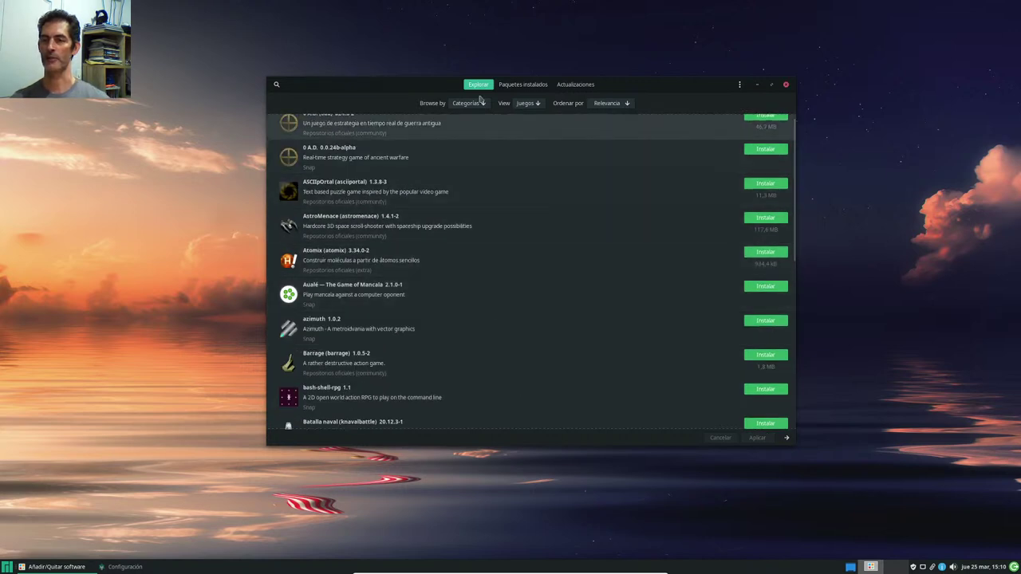
pyautogui.click(785, 83)
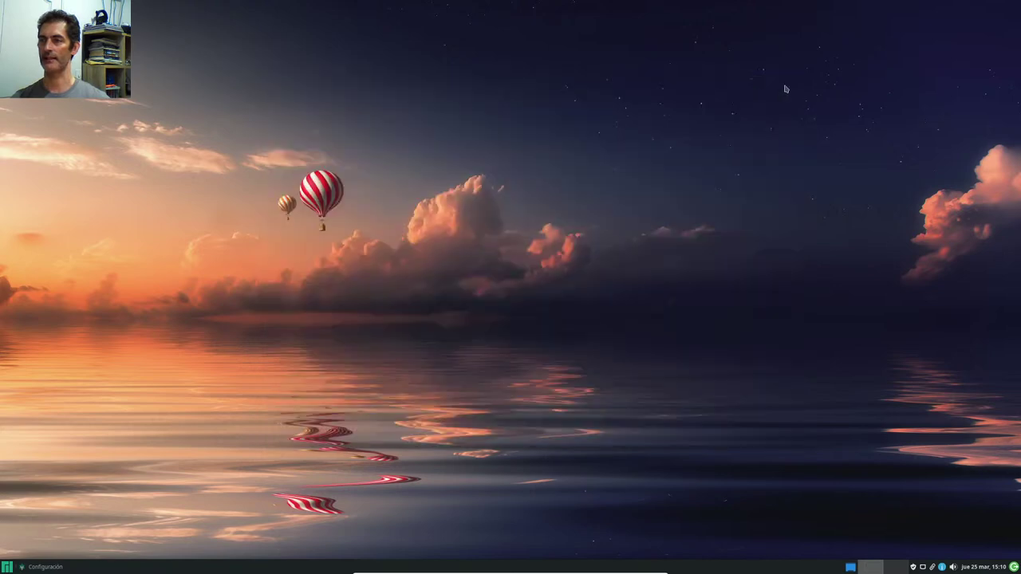
# Step: Review the Internet, Utilidades and Otros defaults in Aplicaciones predeterminadas and return to the full Configuración overview
pyautogui.click(41, 566)
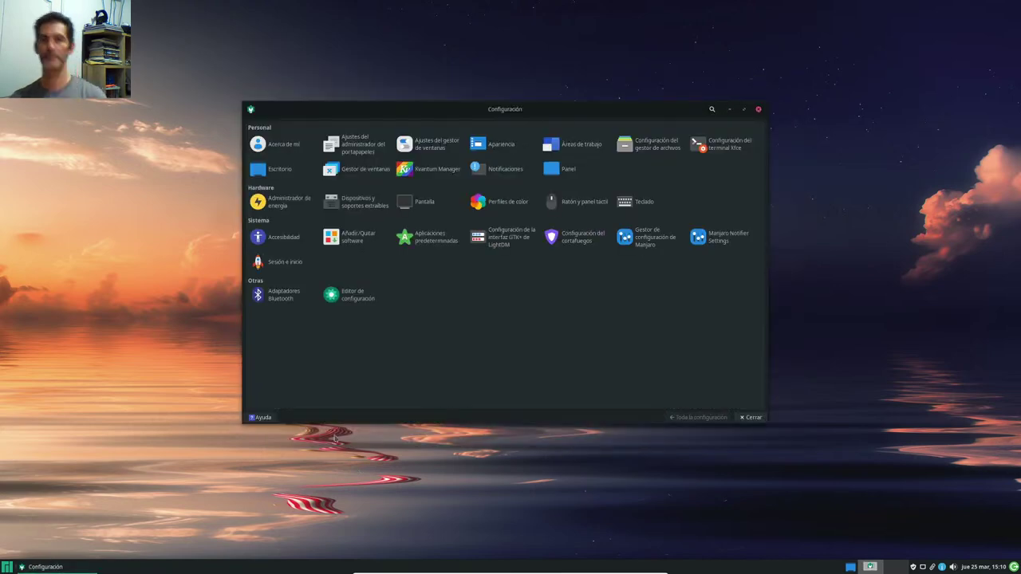
pyautogui.click(428, 243)
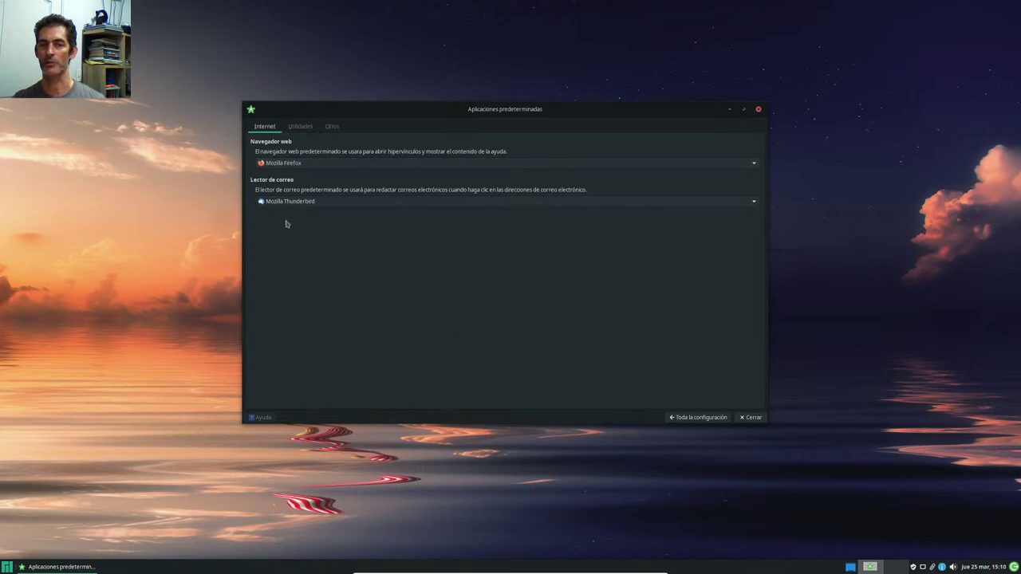
pyautogui.click(300, 127)
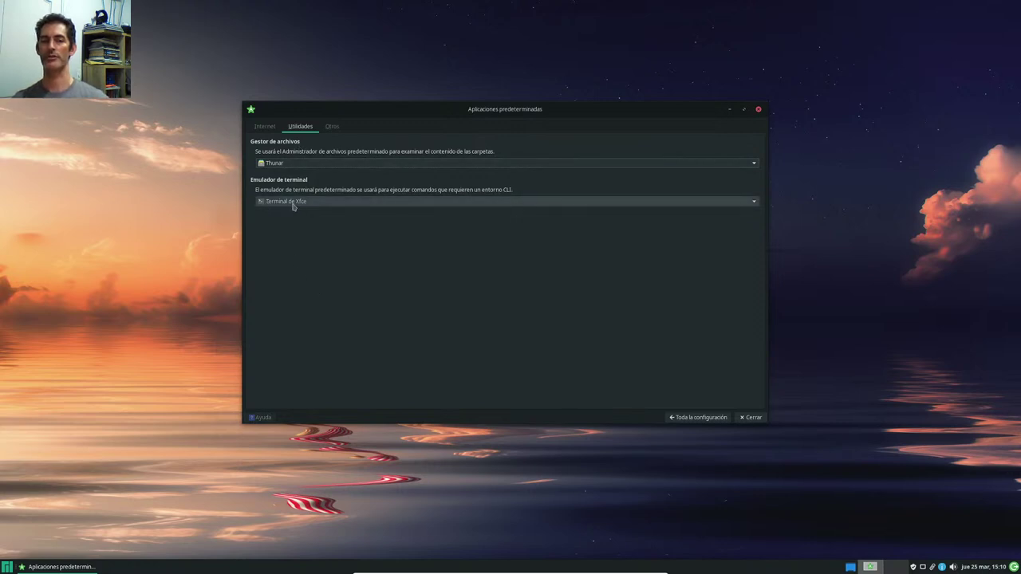
pyautogui.click(332, 127)
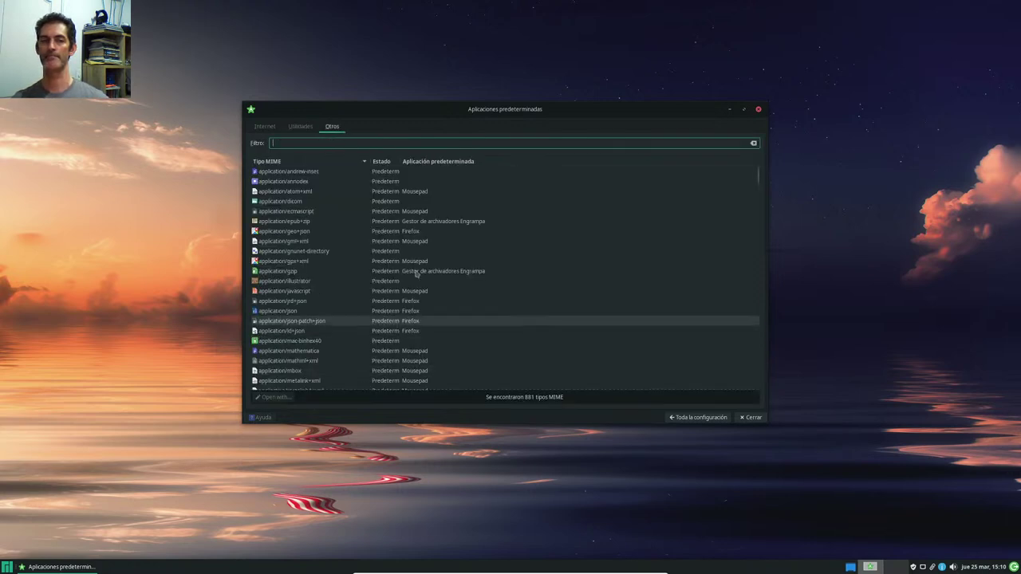
pyautogui.scroll(-10, 479, 240)
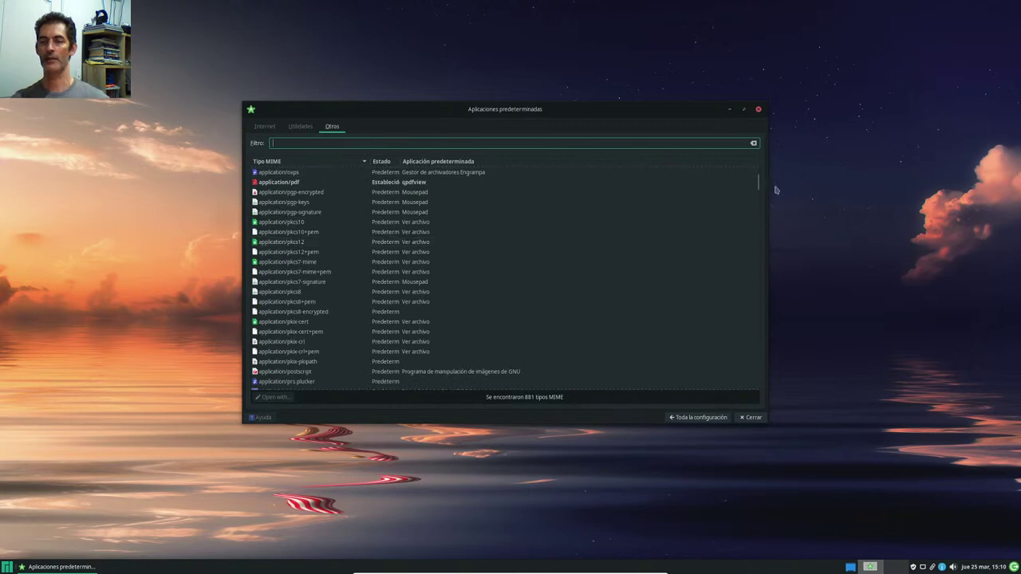
pyautogui.moveTo(756, 181)
pyautogui.mouseDown()
pyautogui.moveTo(758, 230)
pyautogui.moveTo(757, 169)
pyautogui.mouseUp()
pyautogui.click(702, 418)
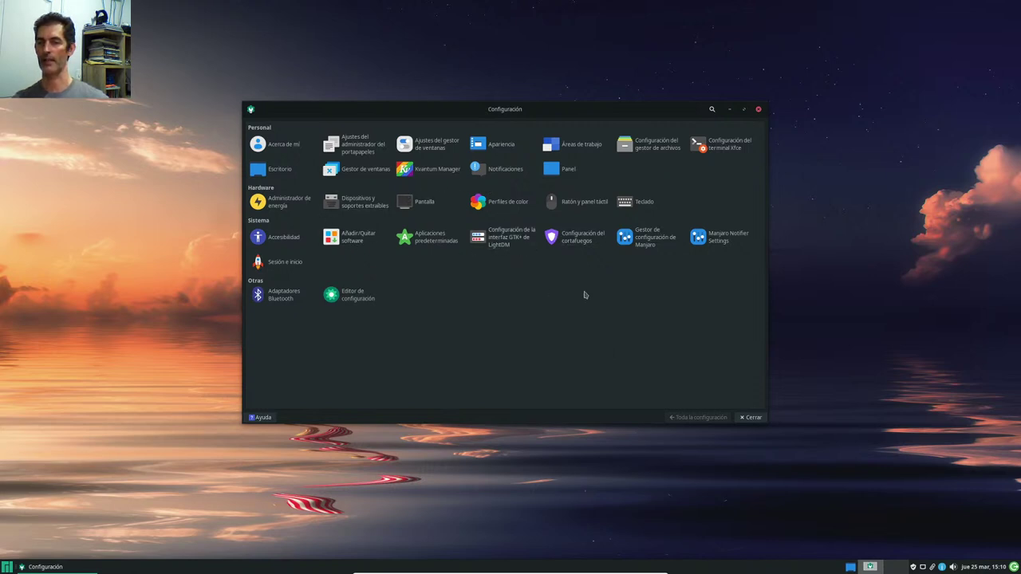
# Step: Open the firewall configuration, authenticating with the account password, view the Cortafuegos window and close it
pyautogui.click(574, 237)
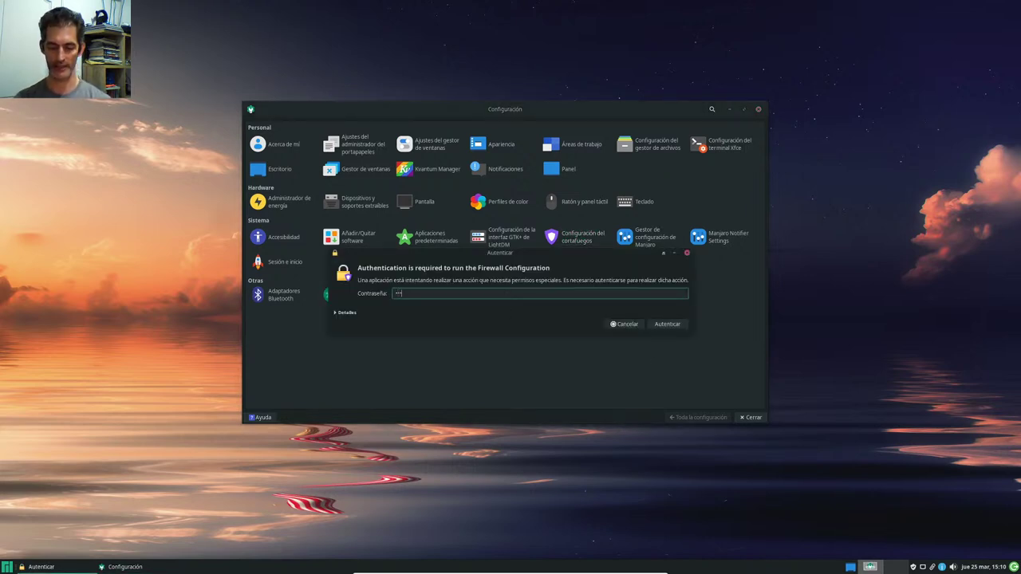
pyautogui.press('Return')
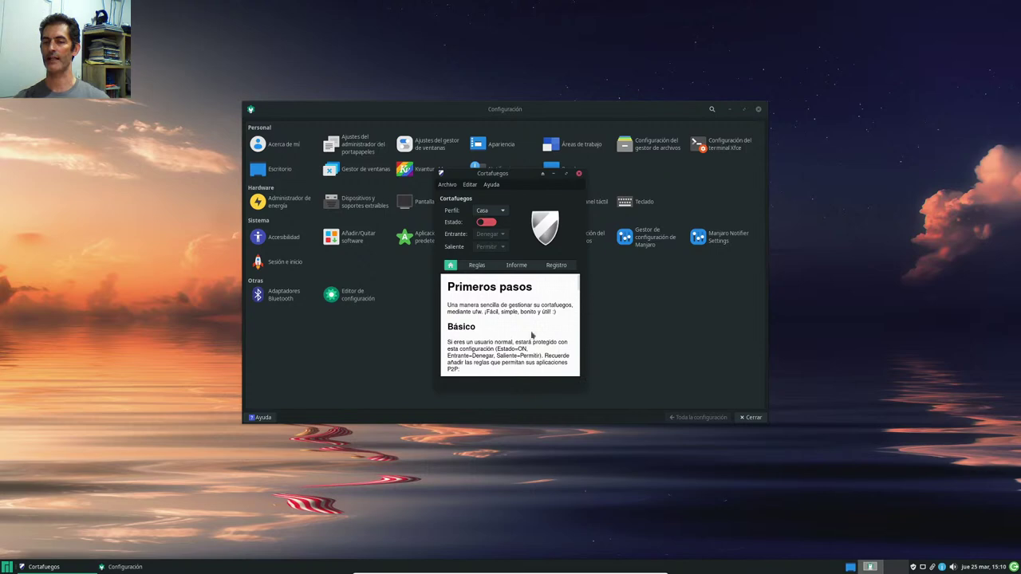
pyautogui.moveTo(519, 174); pyautogui.dragTo(567, 75)
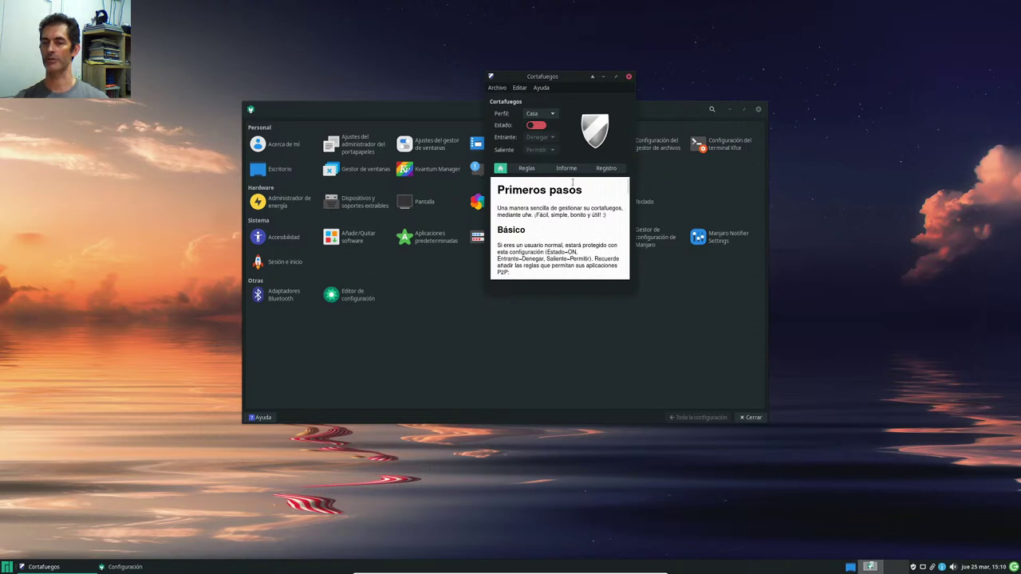
pyautogui.click(629, 77)
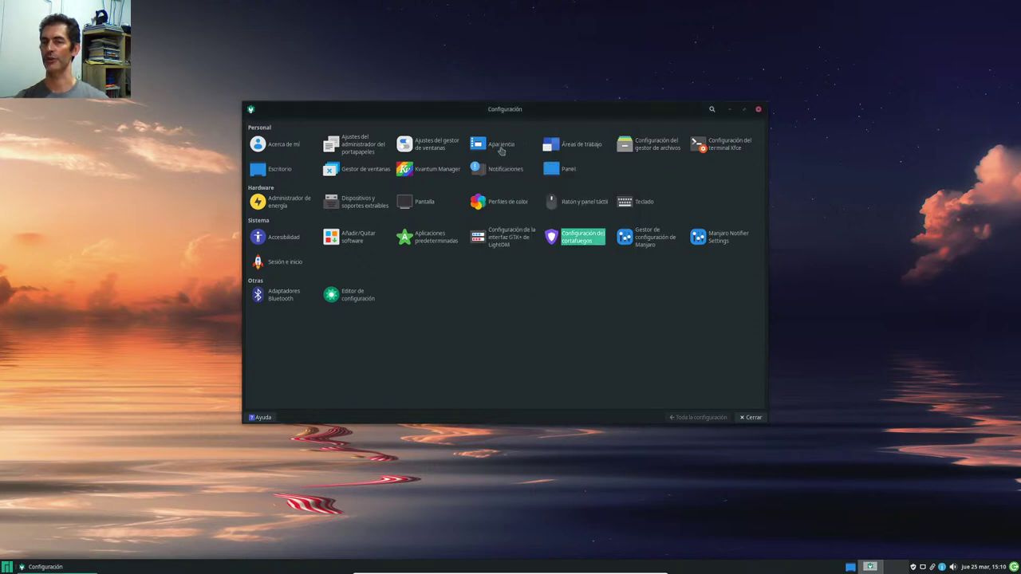
# Step: Set Español (Colombia) as the default language and format in the Manjaro settings manager's Configuración regional
pyautogui.click(656, 243)
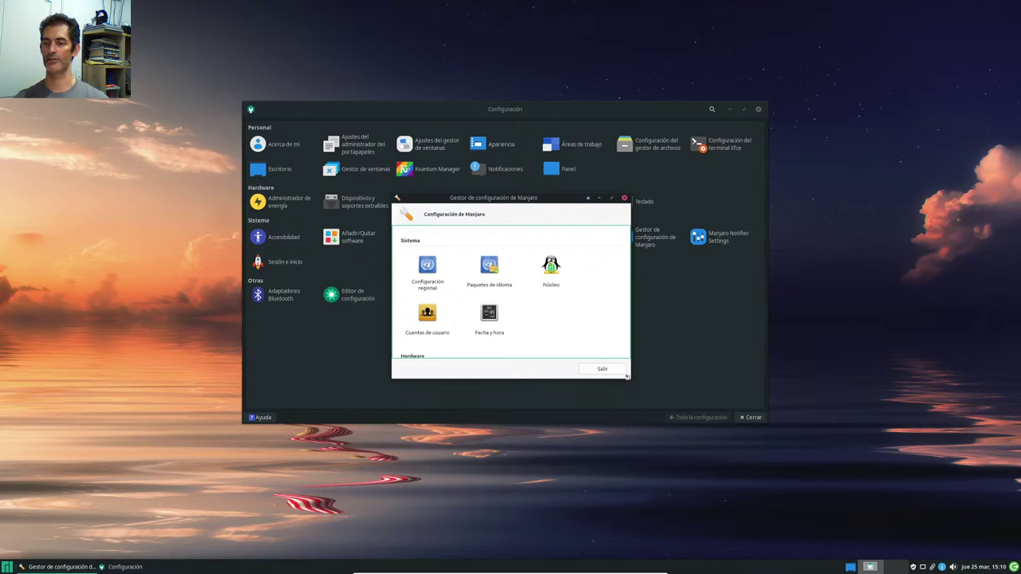
pyautogui.moveTo(630, 382); pyautogui.dragTo(758, 408)
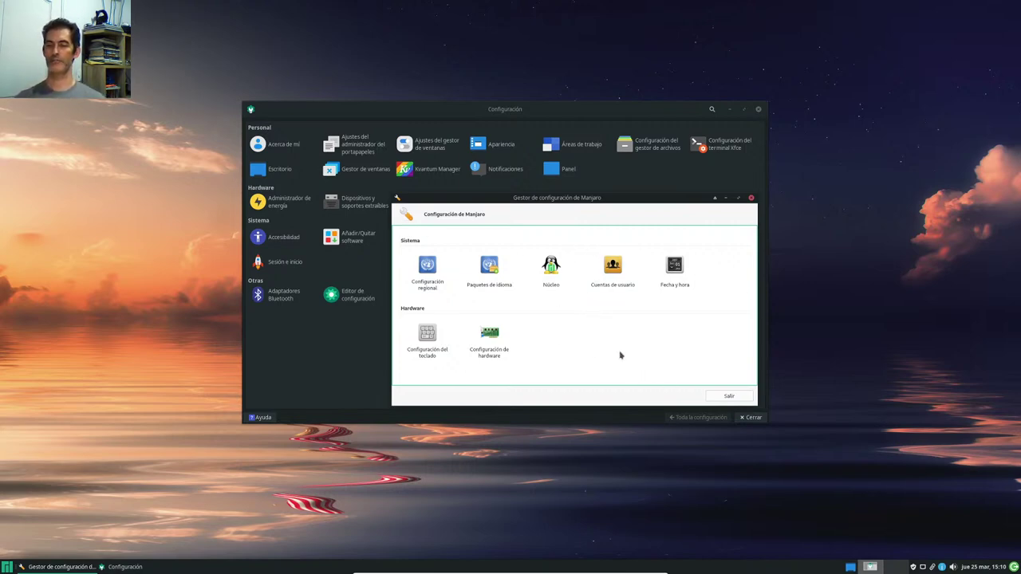
pyautogui.click(433, 275)
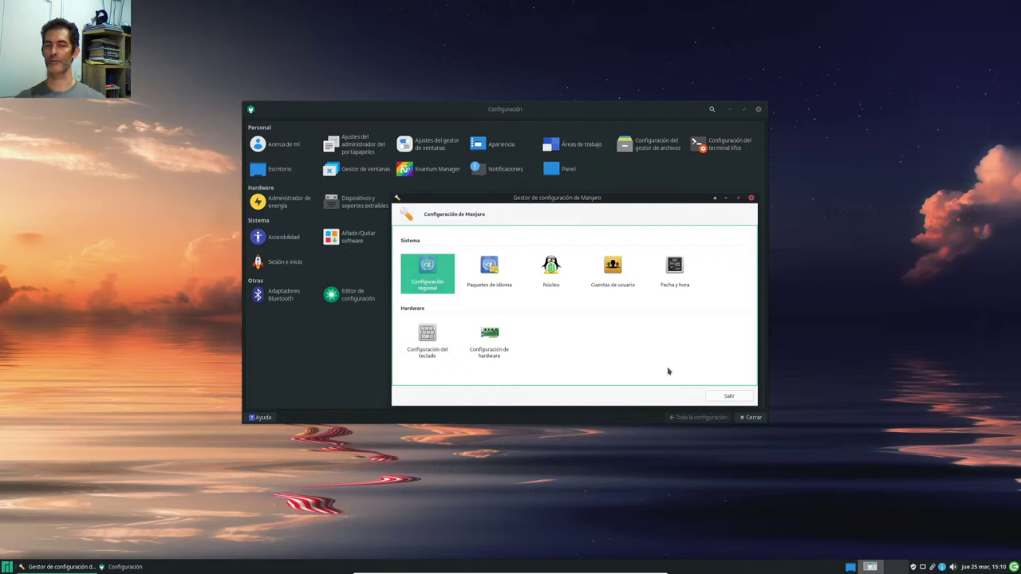
pyautogui.doubleClick(443, 279)
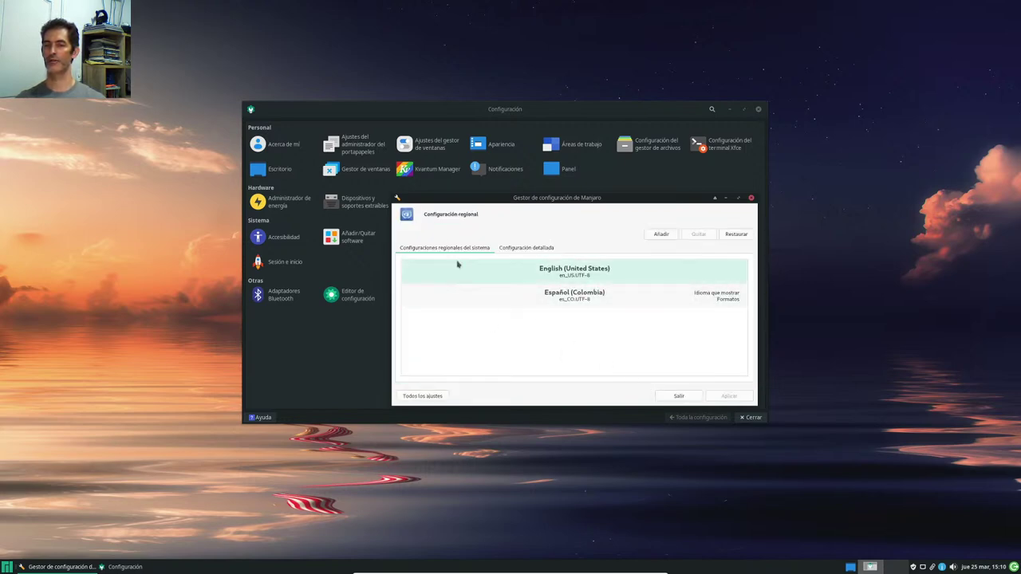
pyautogui.rightClick(636, 300)
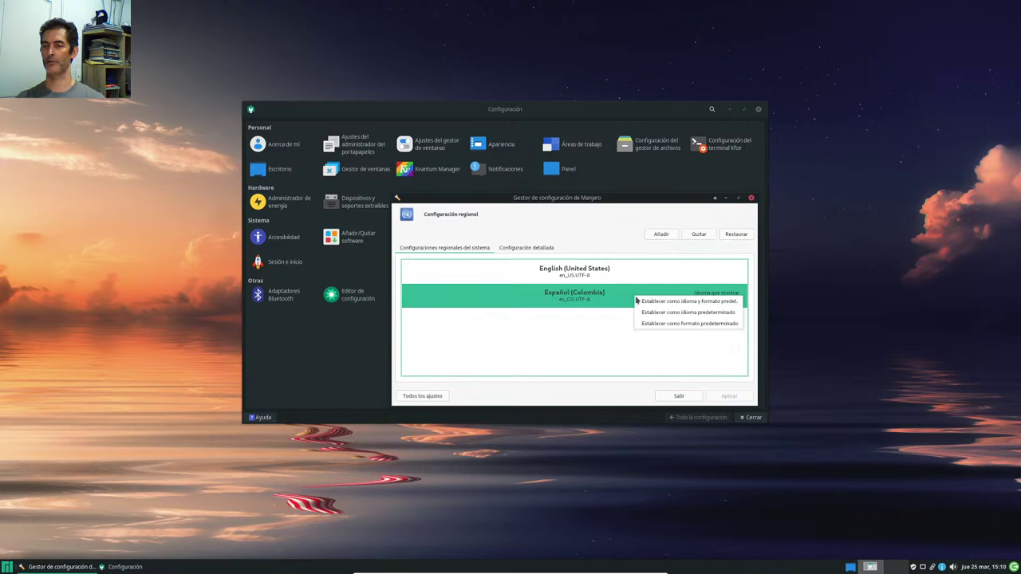
pyautogui.click(705, 302)
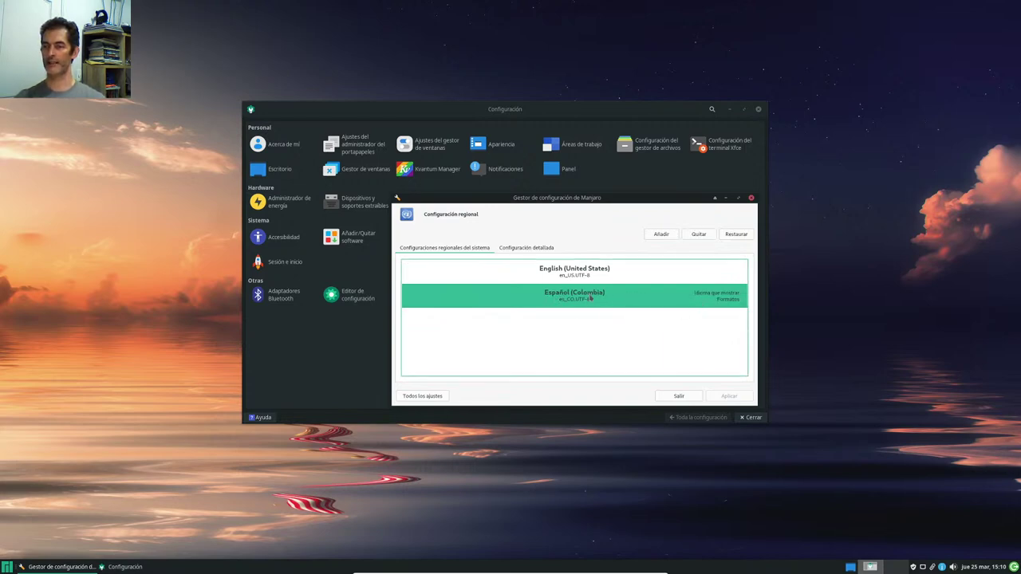
# Step: Review the Configuración detallada of the regional settings, exit, and reopen the Manjaro settings manager's overview
pyautogui.click(523, 249)
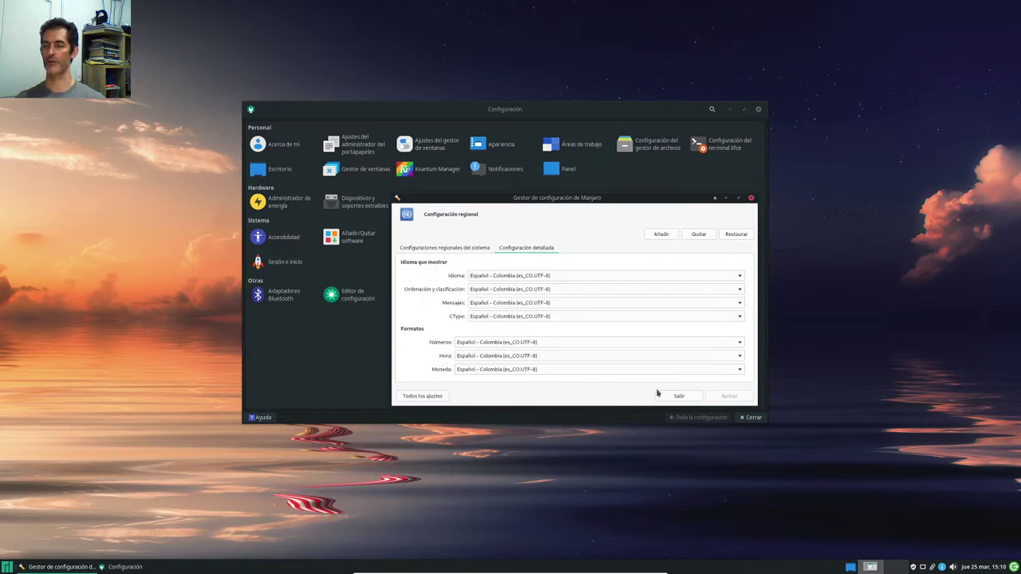
pyautogui.click(680, 396)
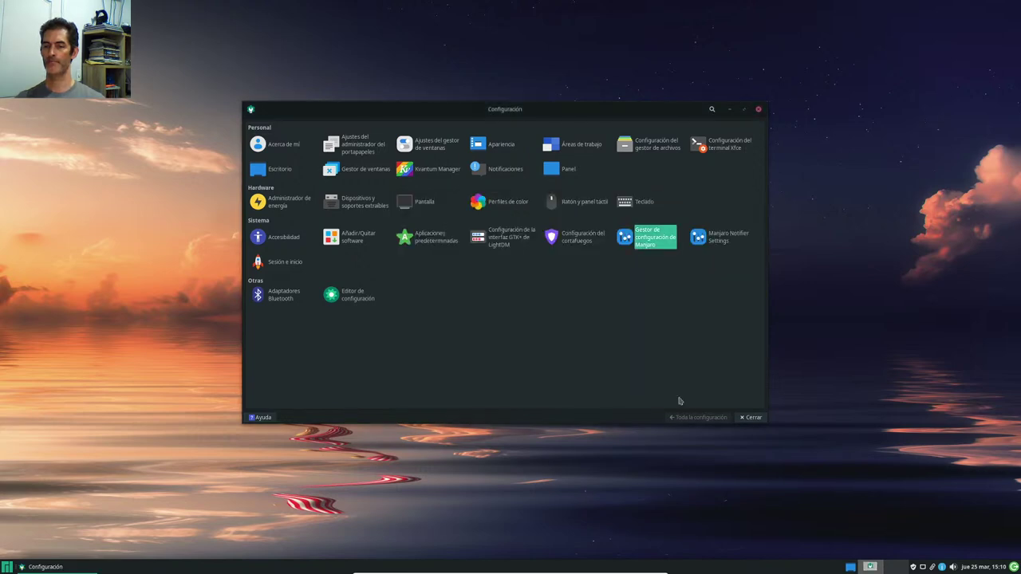
pyautogui.click(641, 241)
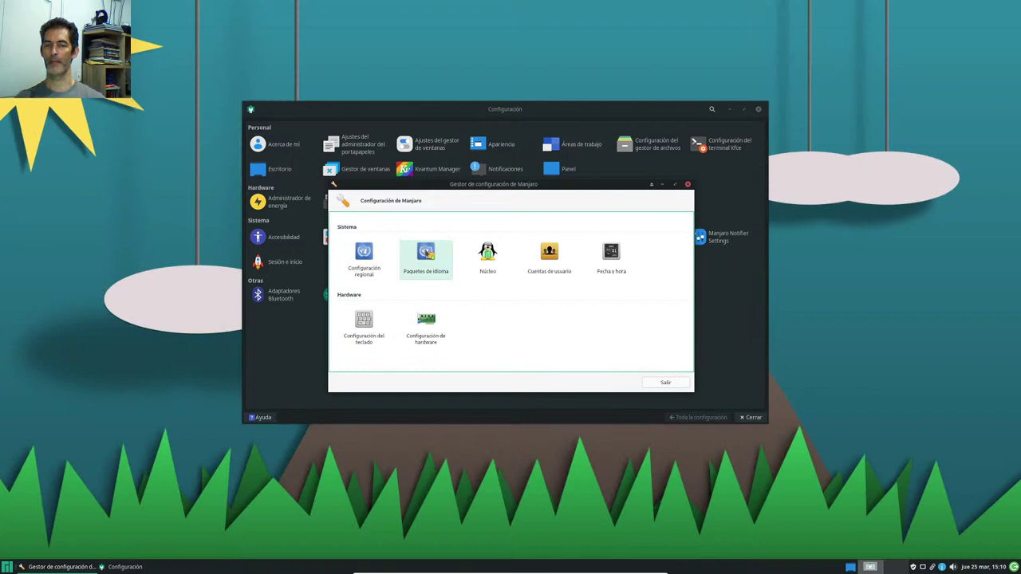
# Step: Review the available and installed language packages in Paquetes de idioma and return to the Manjaro settings overview
pyautogui.click(425, 254)
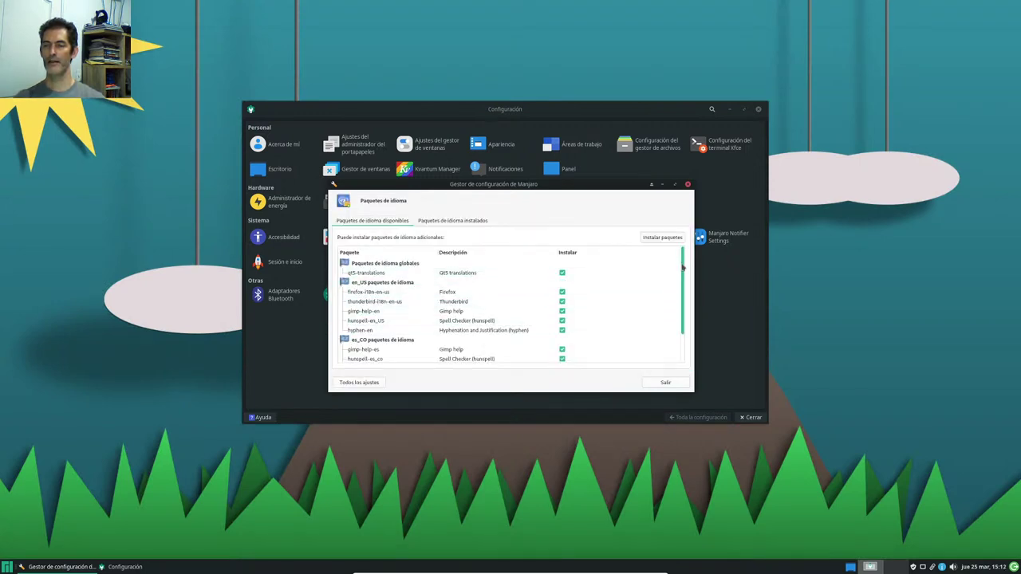
pyautogui.scroll(-2, 682, 301)
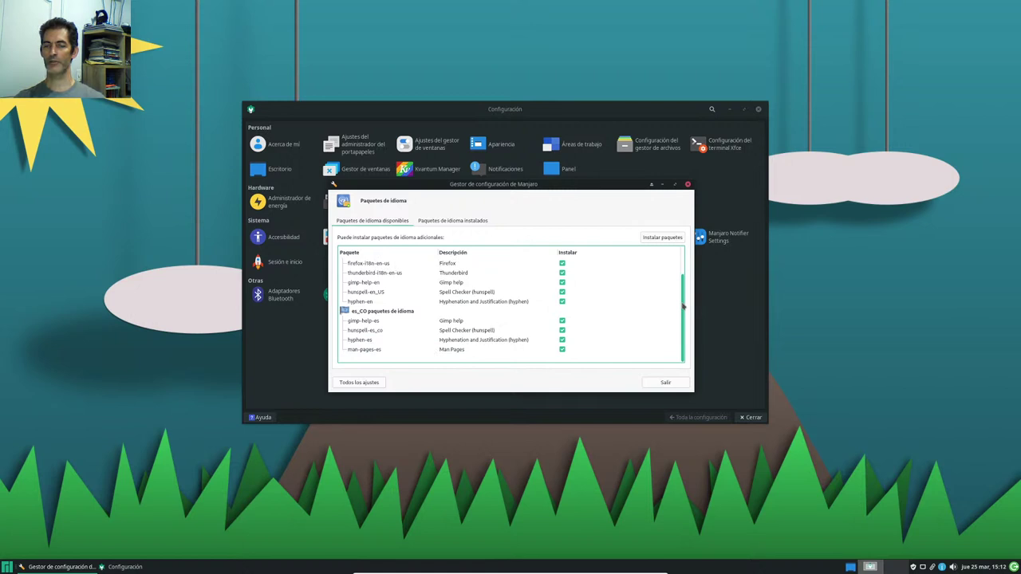
pyautogui.scroll(2, 682, 305)
pyautogui.scroll(-2, 687, 295)
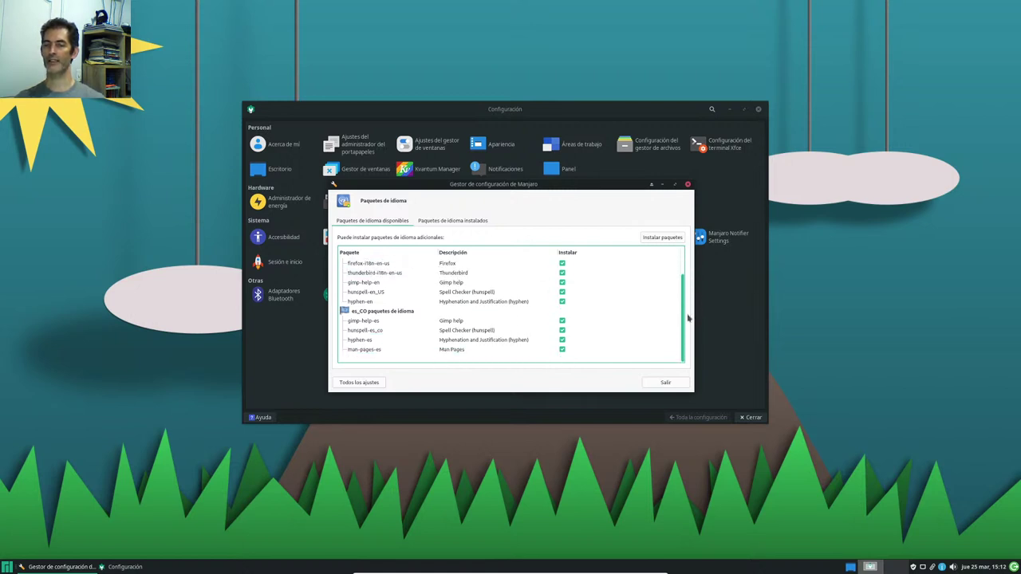
pyautogui.scroll(2, 682, 317)
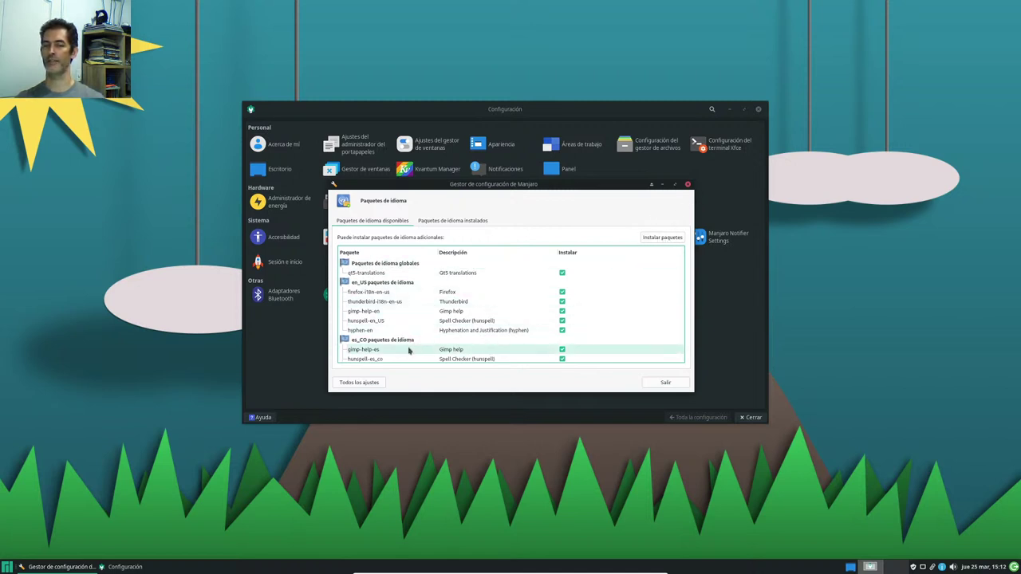
pyautogui.click(454, 220)
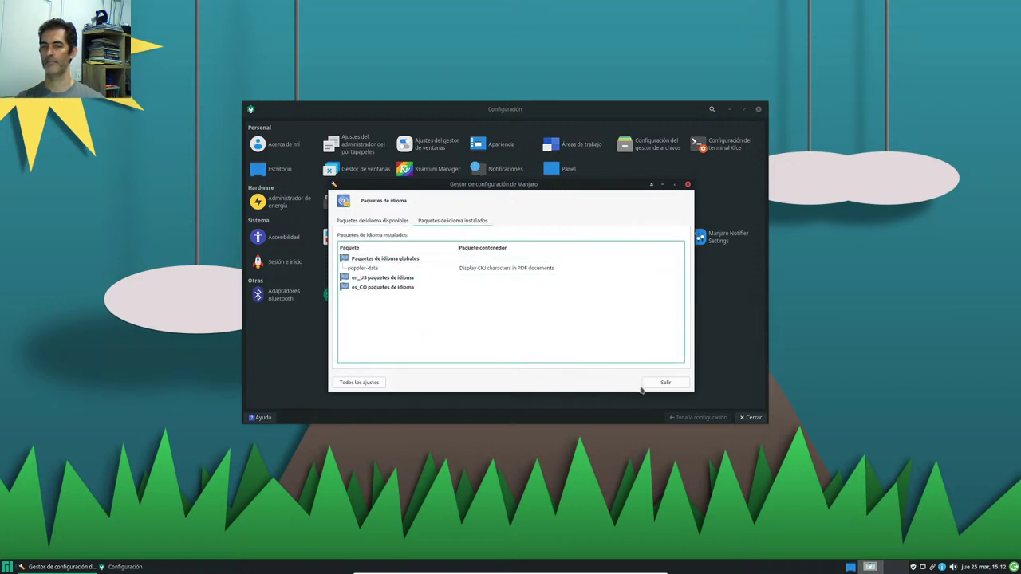
pyautogui.click(369, 382)
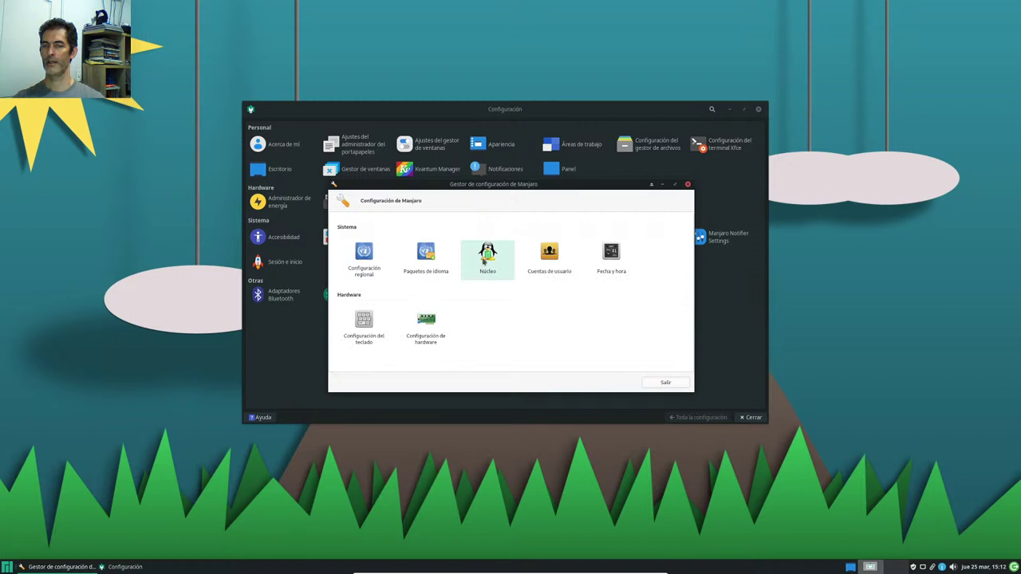
# Step: Review the kernel list in Núcleo and the accounts in Cuentas de usuario, returning to the Manjaro settings overview
pyautogui.click(484, 260)
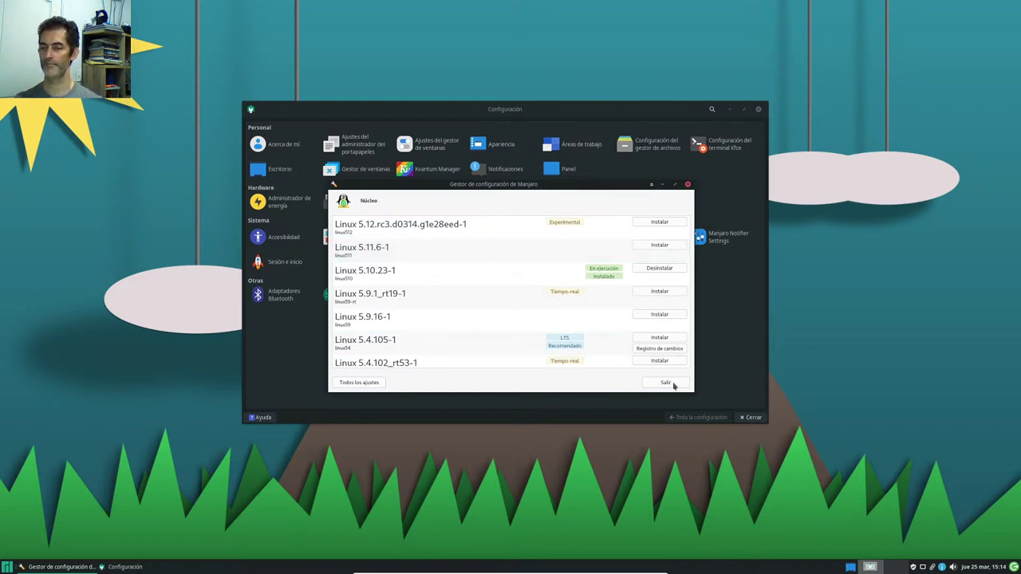
pyautogui.click(341, 383)
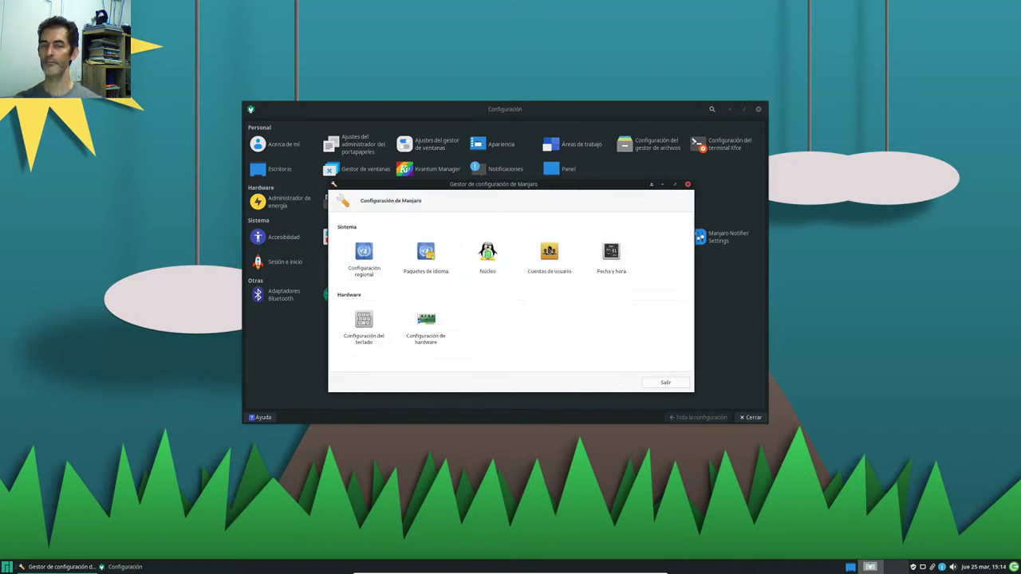
pyautogui.click(550, 255)
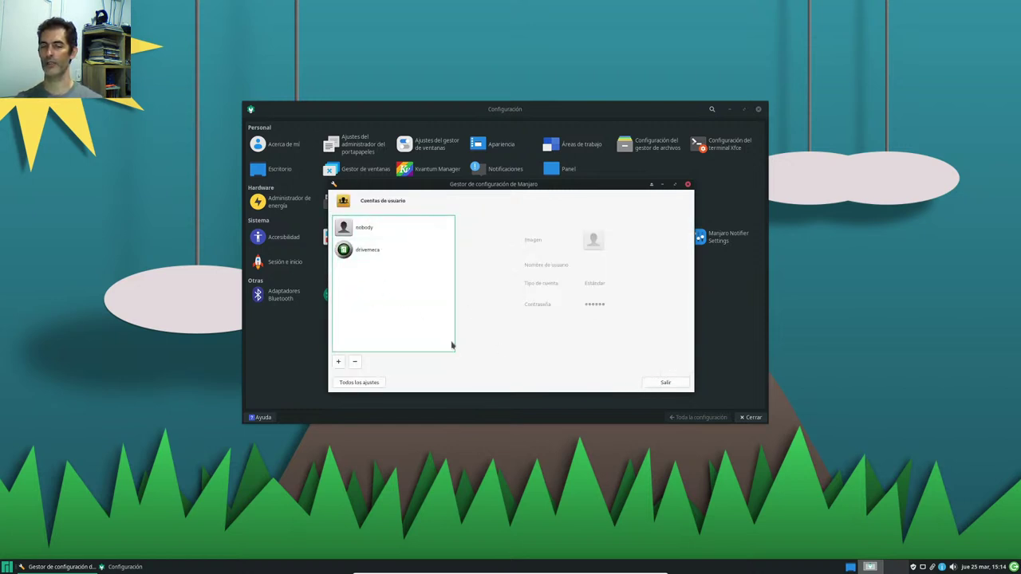
pyautogui.click(365, 383)
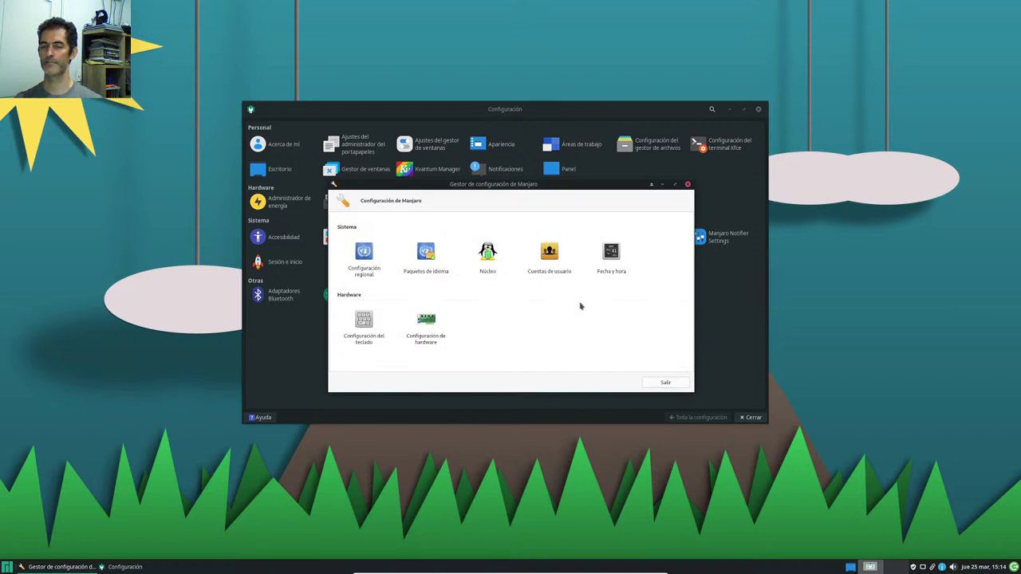
# Step: Turn on automatic date and time setting in Fecha y hora and return to the Manjaro settings overview
pyautogui.click(612, 255)
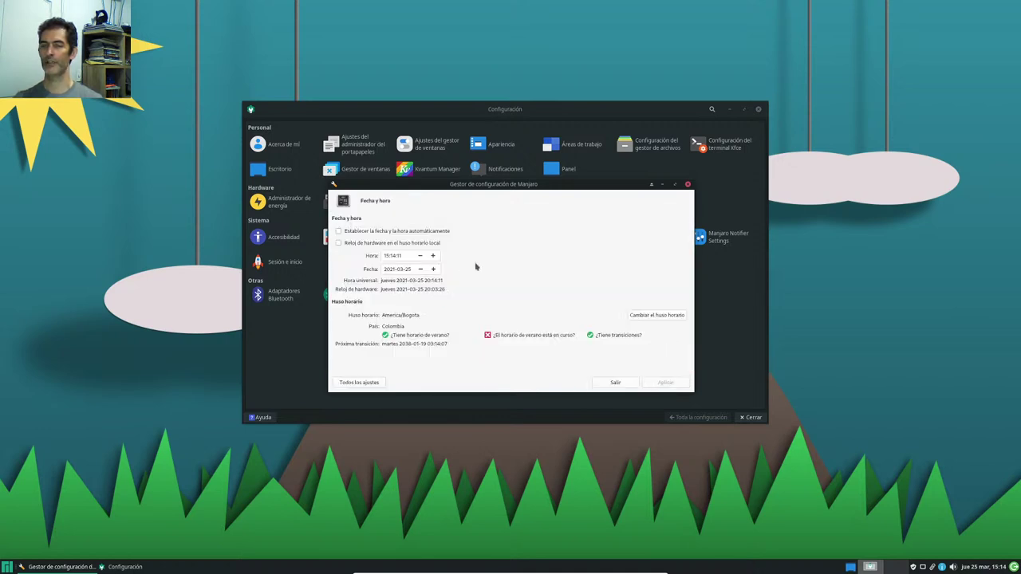
pyautogui.click(370, 231)
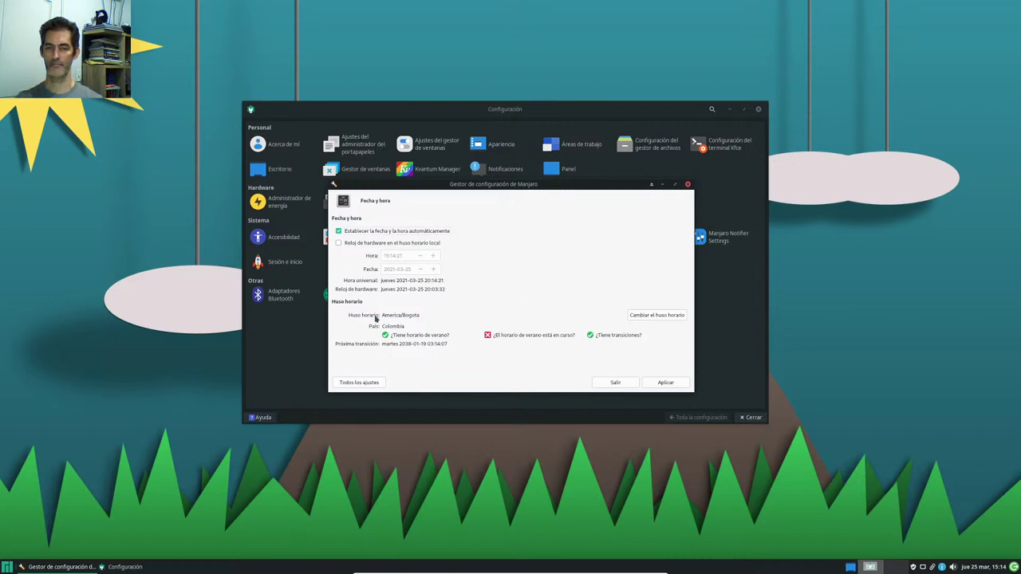
pyautogui.click(359, 383)
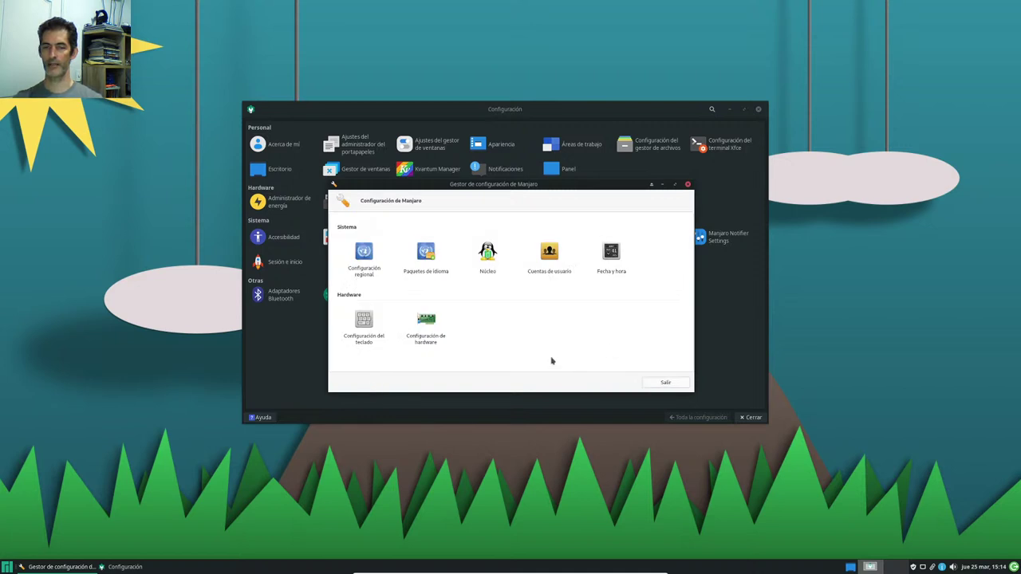
# Step: Review the drivers in Configuración de hardware, exit the Manjaro settings manager, and view and close the Manjaro Notifier Settings
pyautogui.click(433, 330)
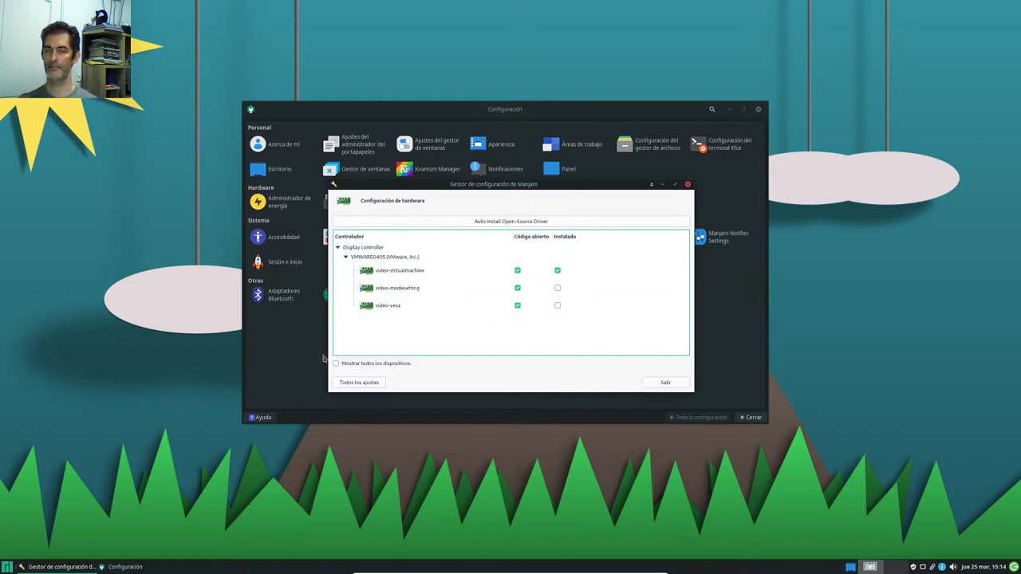
pyautogui.click(353, 384)
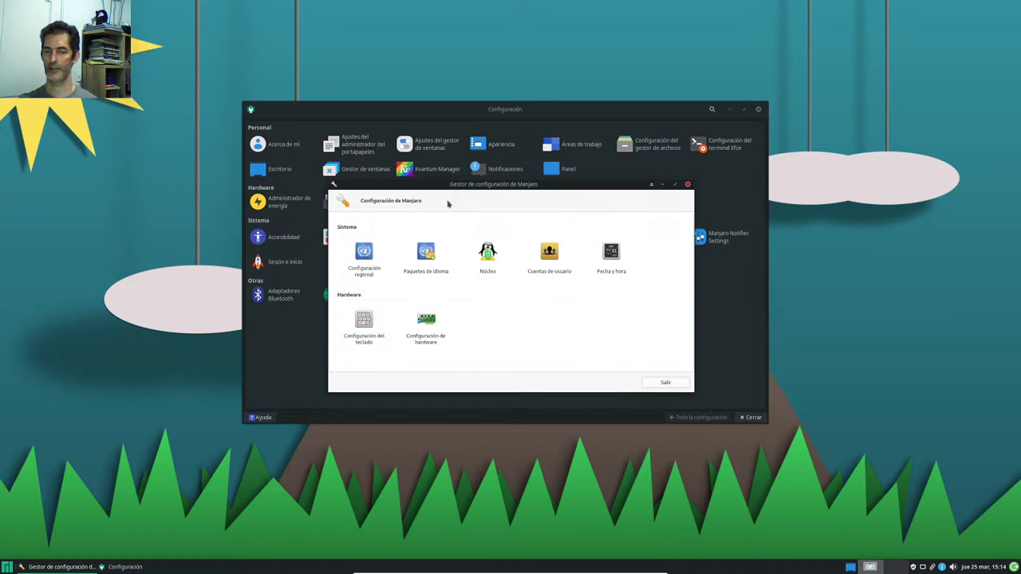
pyautogui.click(667, 384)
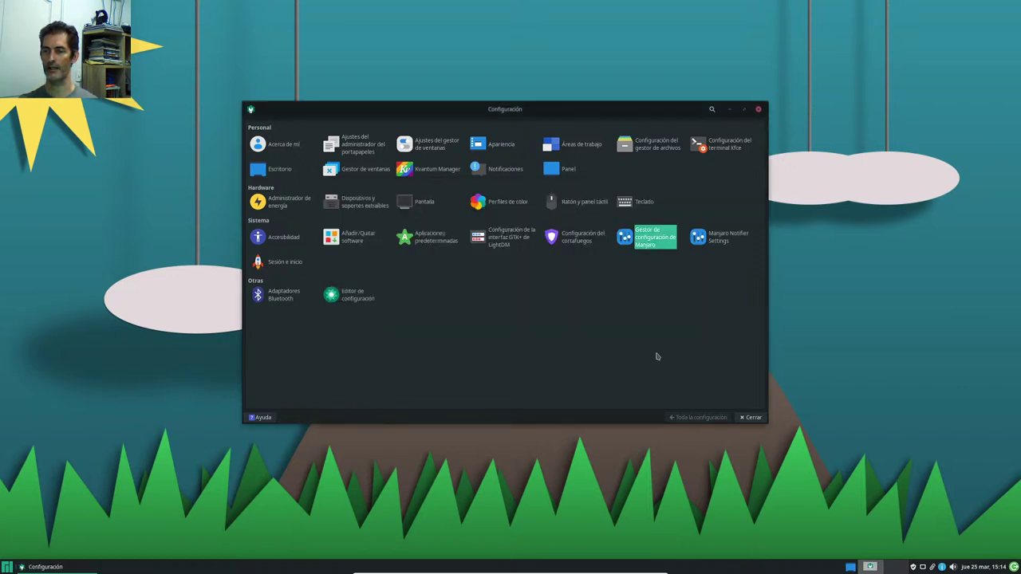
pyautogui.click(722, 237)
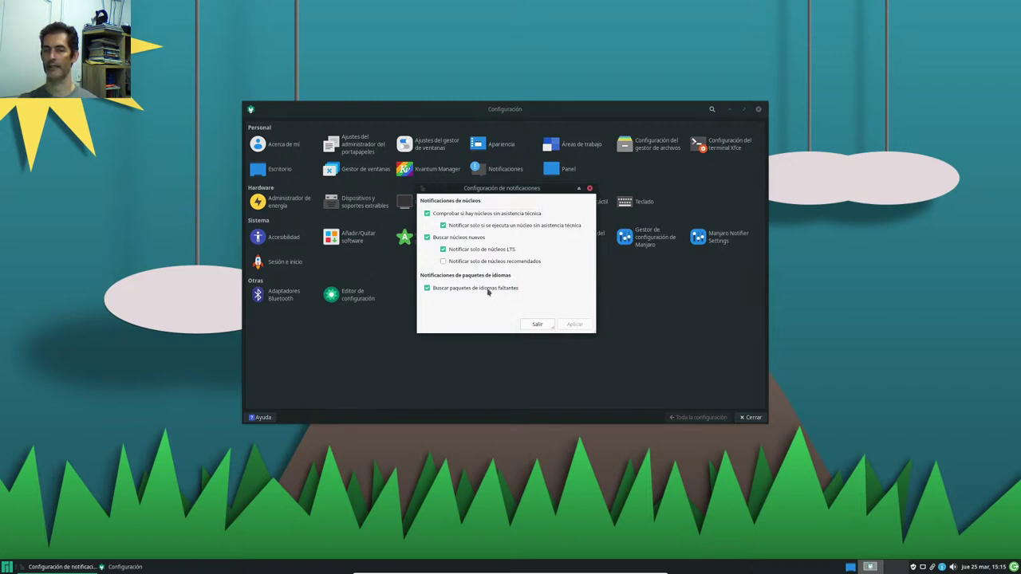
pyautogui.click(536, 324)
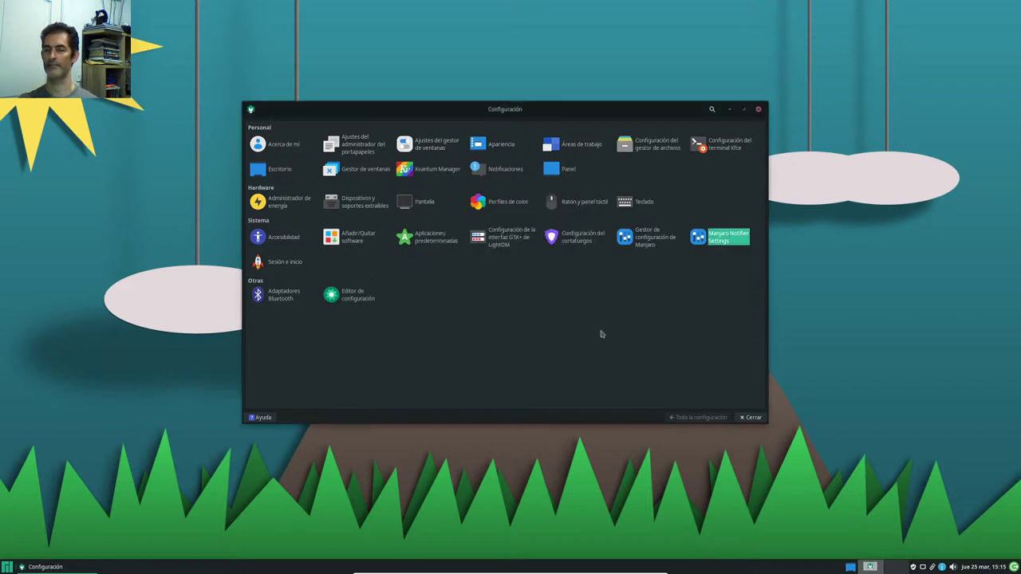
# Step: Open Sesión e inicio and review its General options and the list of autostart applications
pyautogui.click(285, 261)
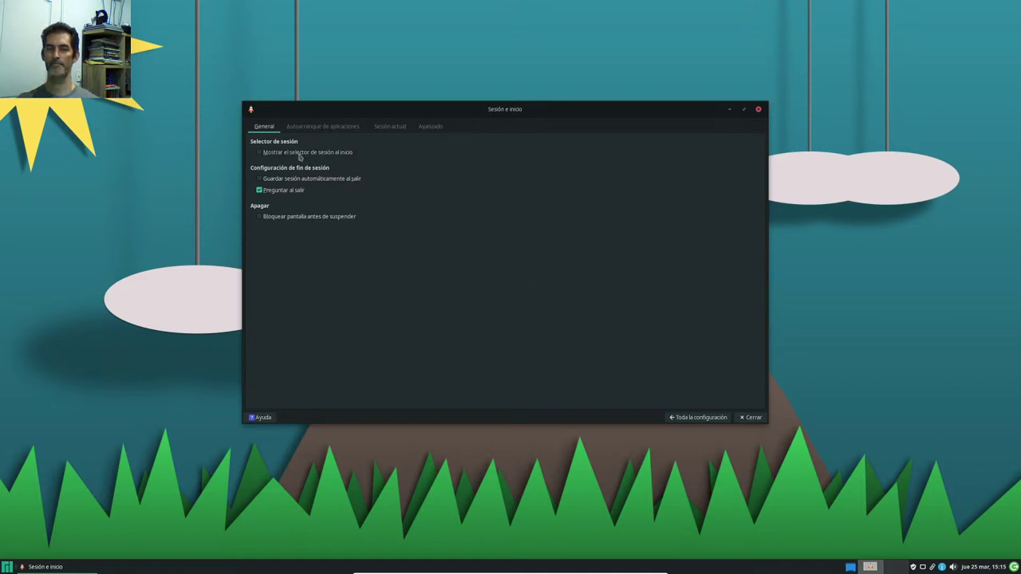
pyautogui.click(315, 128)
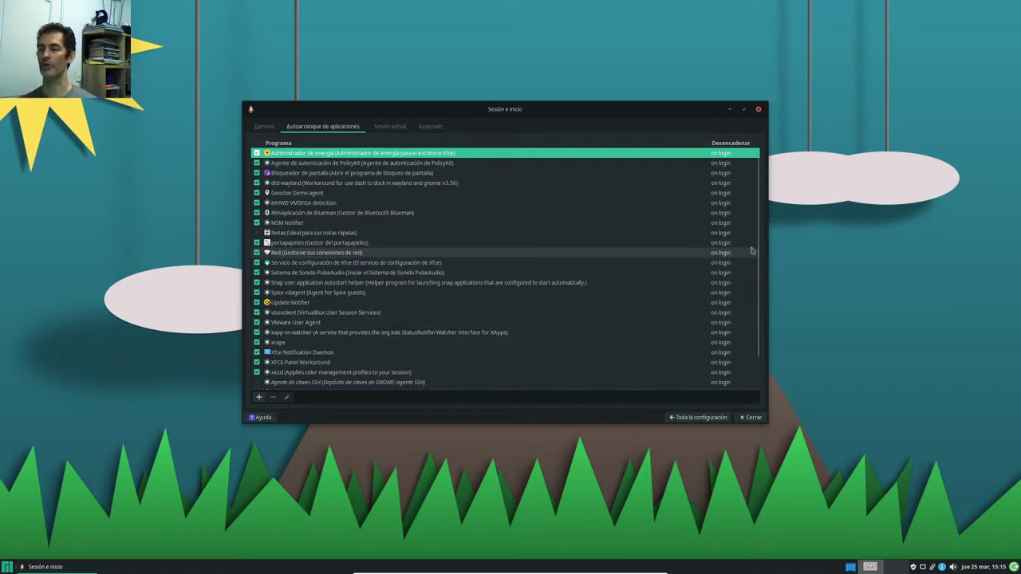
pyautogui.moveTo(759, 277); pyautogui.dragTo(752, 338)
pyautogui.scroll(3, 752, 342)
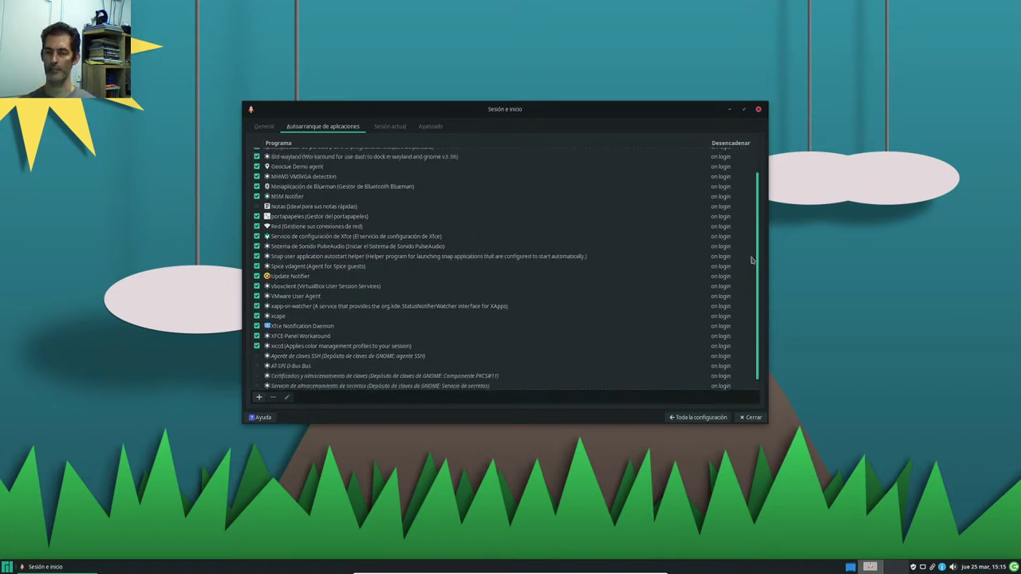
pyautogui.click(359, 152)
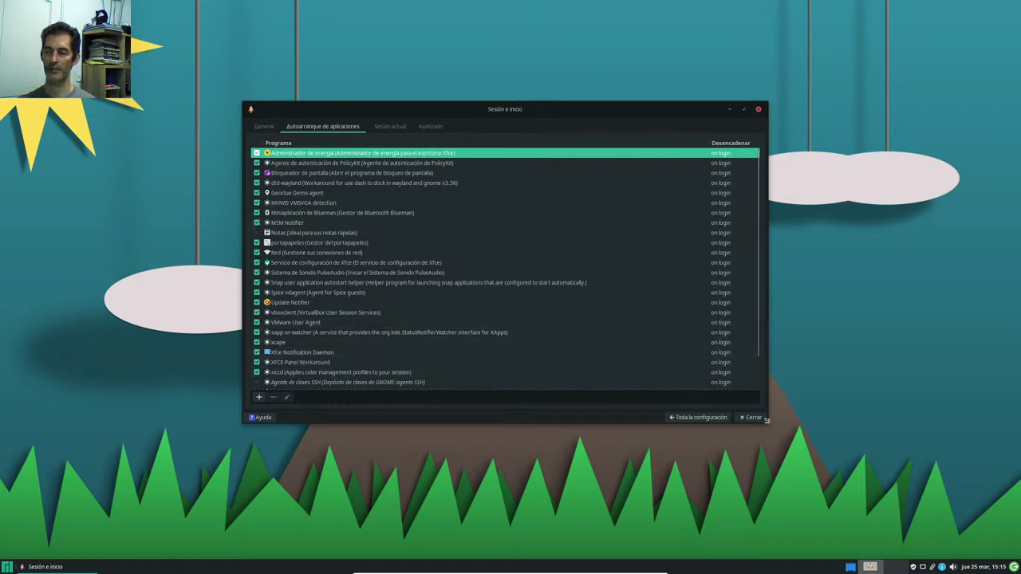
# Step: Enlarge the Sesión e inicio window and disable autostart for Miniaplicación de Blueman and Administrador de energía
pyautogui.moveTo(765, 419); pyautogui.dragTo(829, 511)
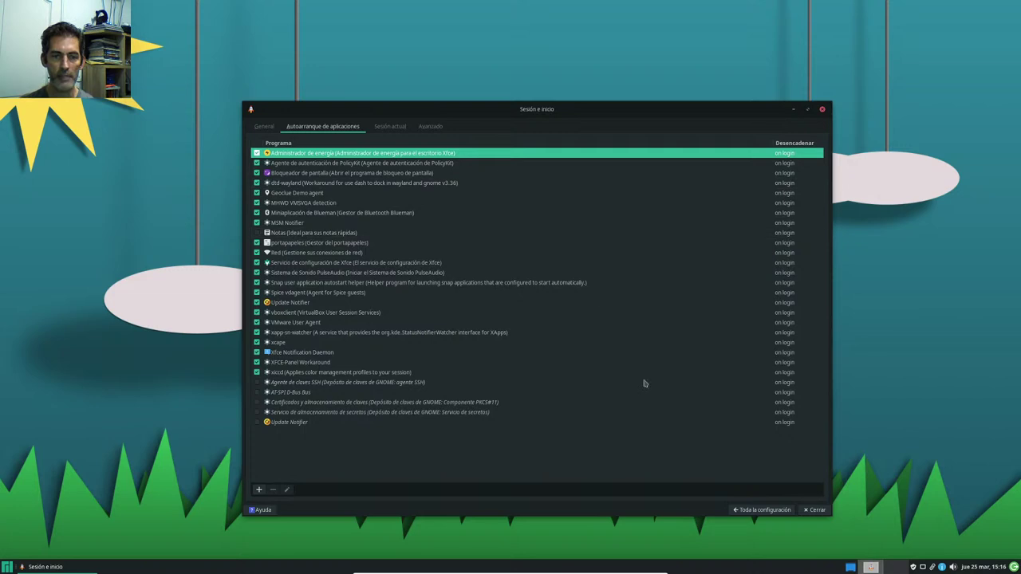
pyautogui.click(300, 214)
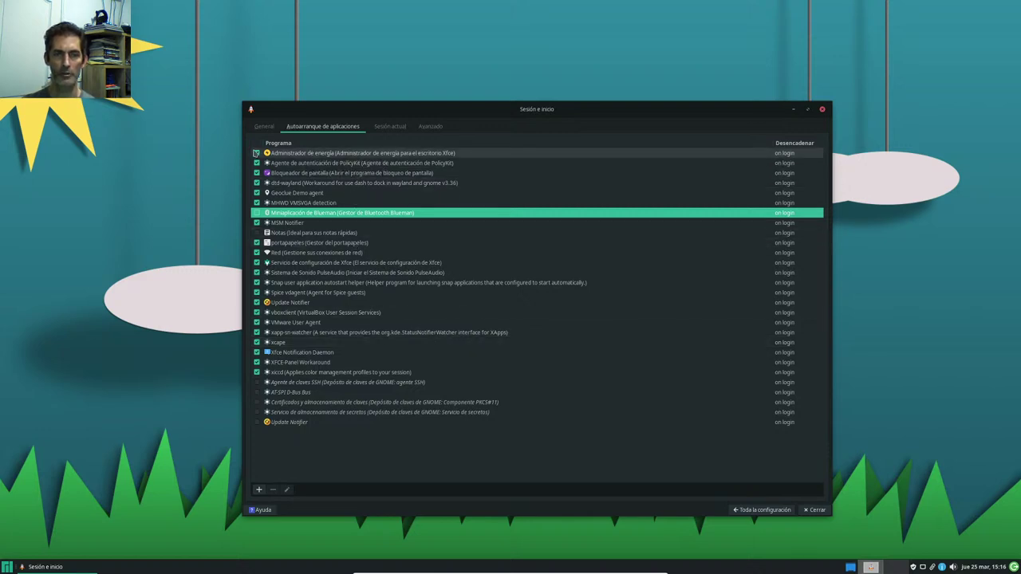
pyautogui.click(260, 155)
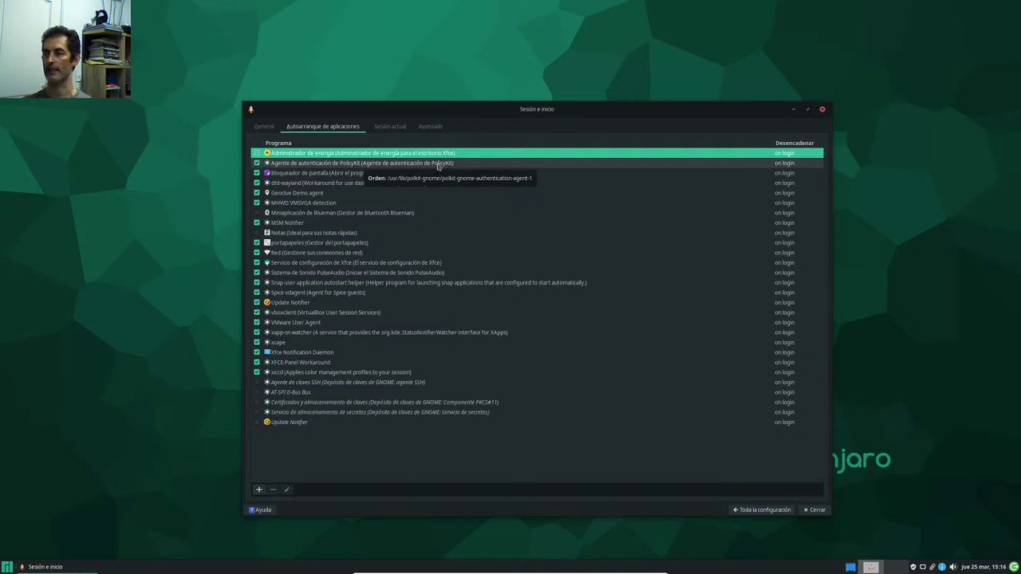
# Step: Review the Sesión actual and Avanzado settings of Sesión e inicio and return to the full Configuración overview
pyautogui.click(397, 129)
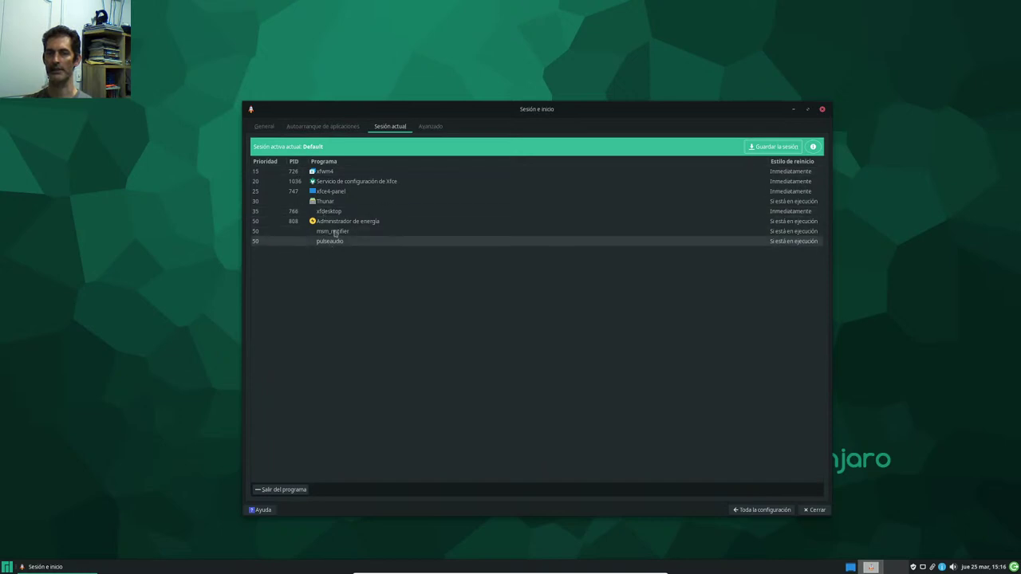
pyautogui.click(431, 127)
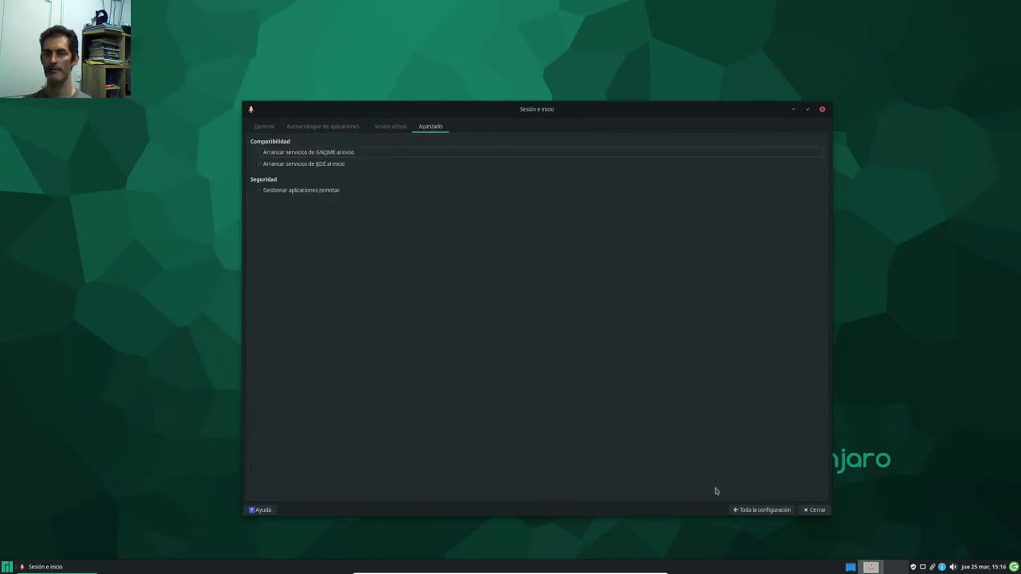
pyautogui.click(767, 510)
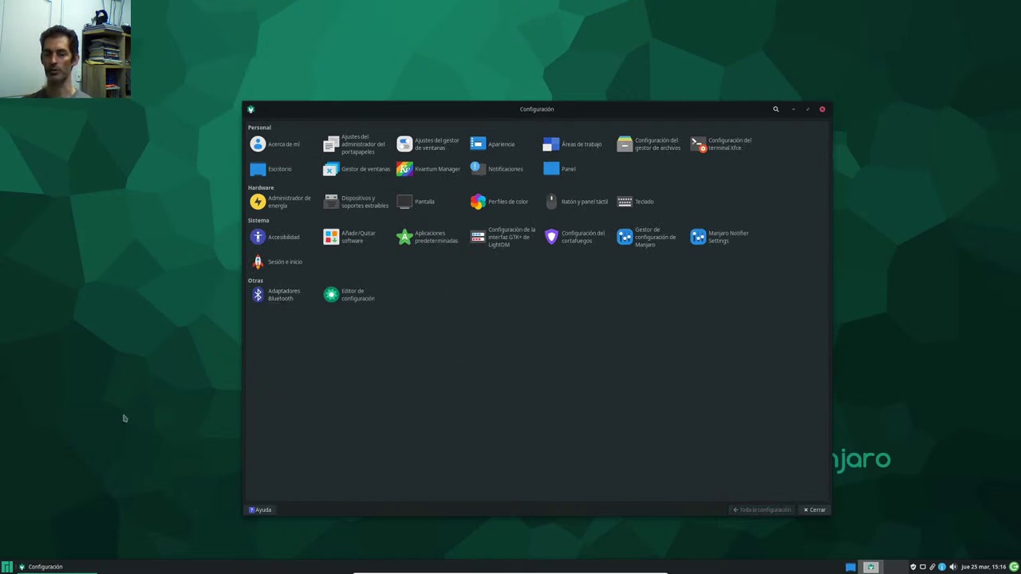
# Step: View the Editor de configuración, return to the overview, and close the Configuración window
pyautogui.click(355, 300)
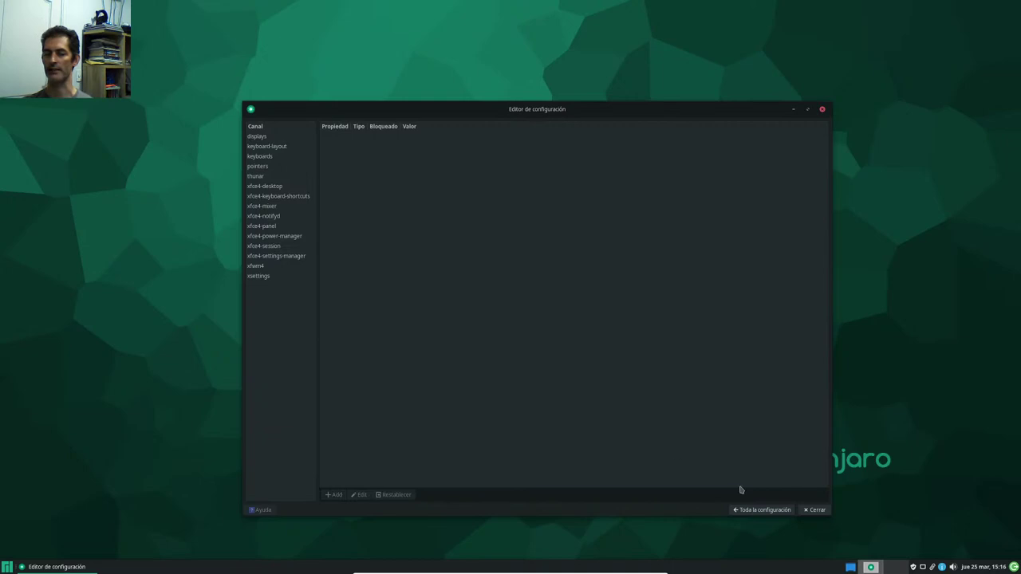
pyautogui.click(761, 510)
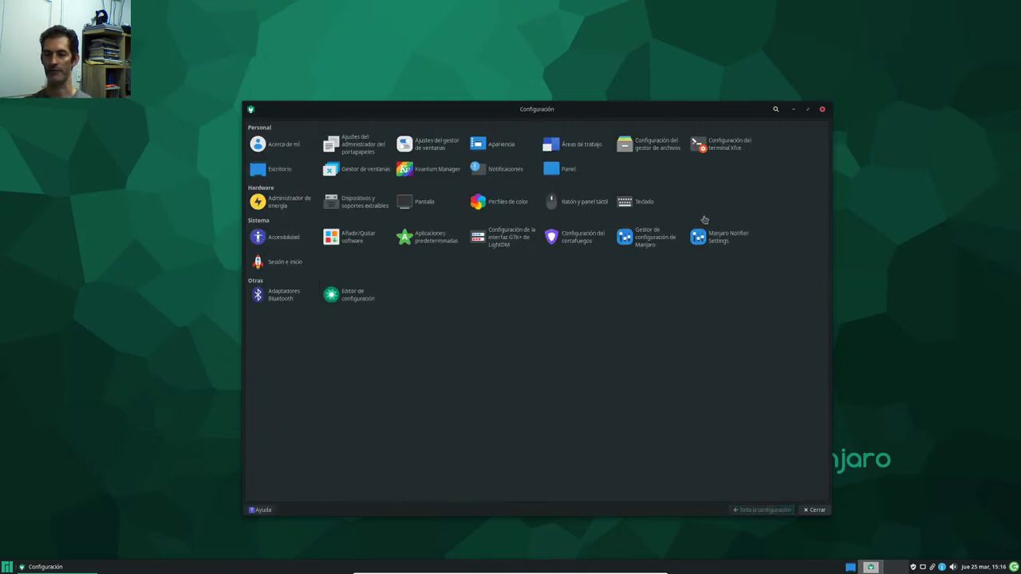
pyautogui.moveTo(542, 115); pyautogui.dragTo(524, 47)
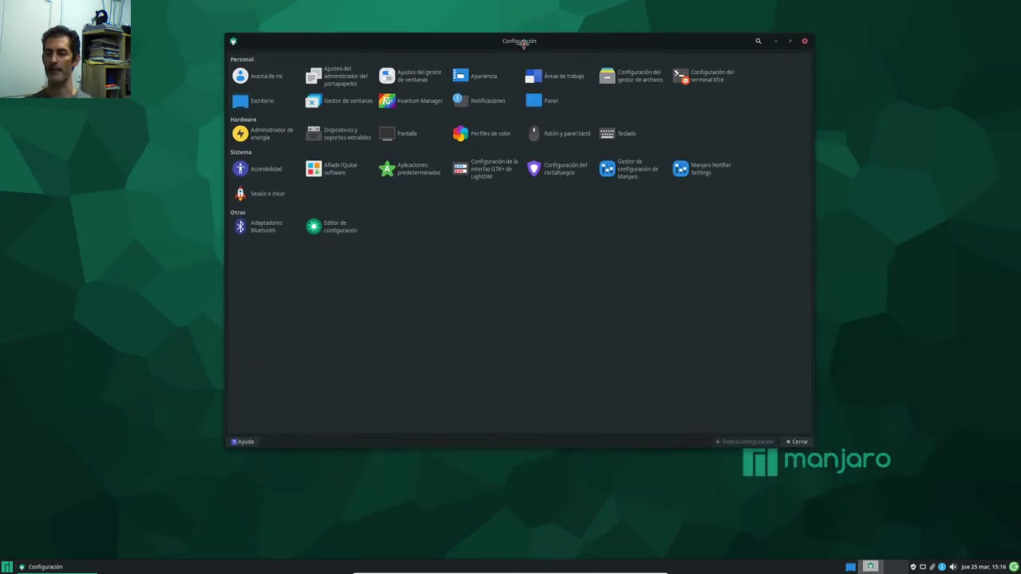
pyautogui.click(803, 41)
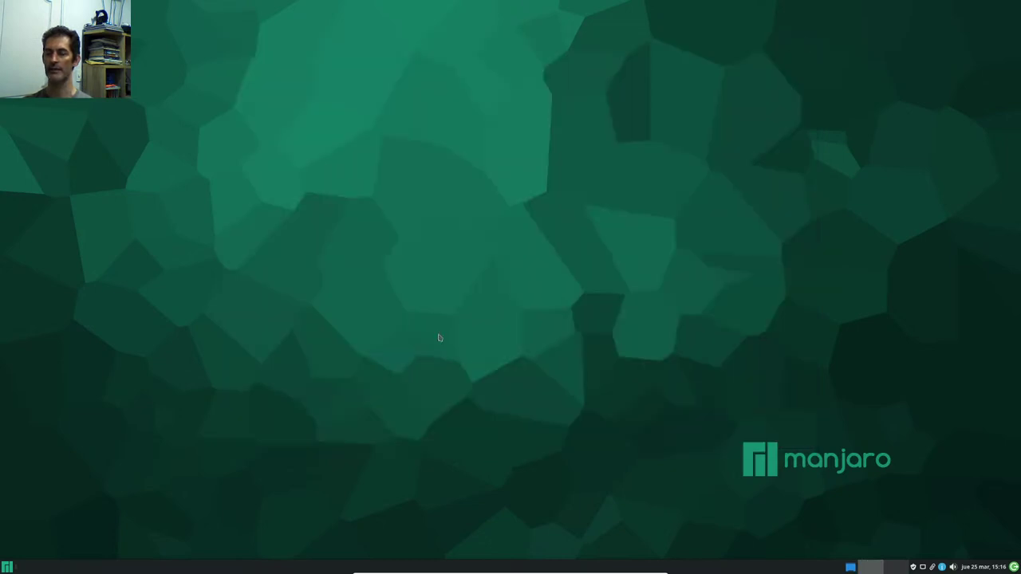
# Step: Browse the Otras and Sistema categories of the application menu
pyautogui.click(10, 567)
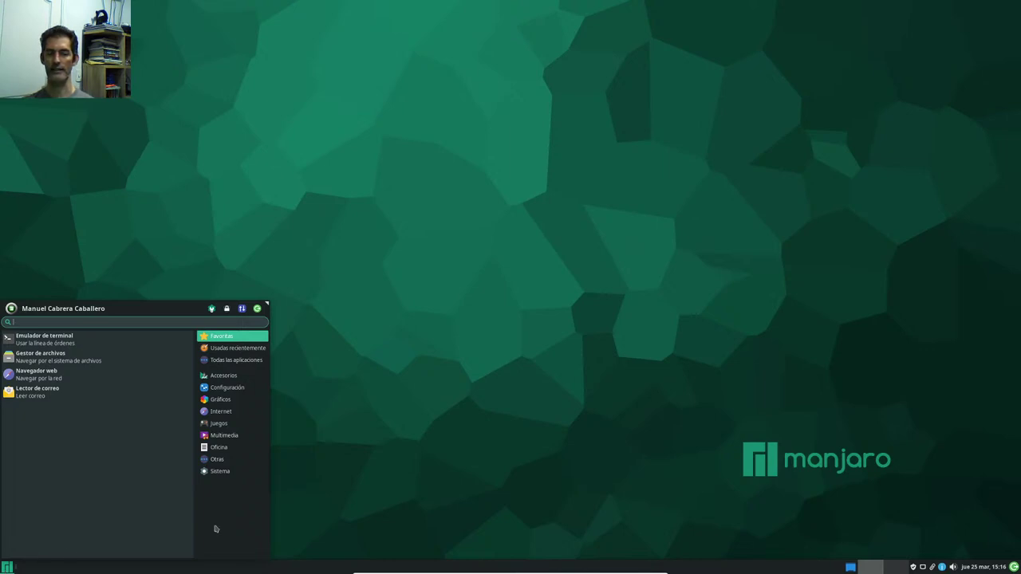
pyautogui.click(224, 460)
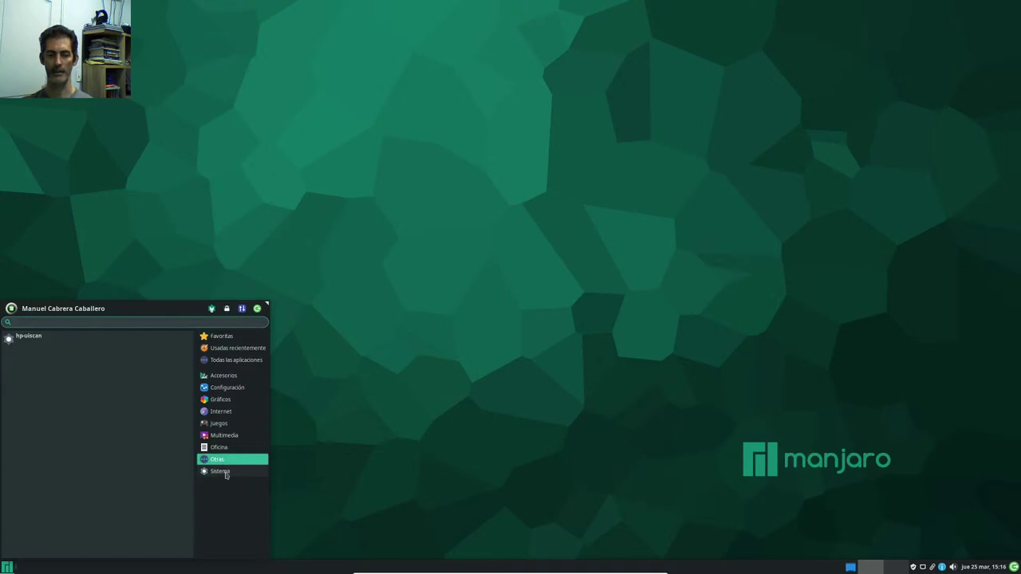
pyautogui.click(220, 471)
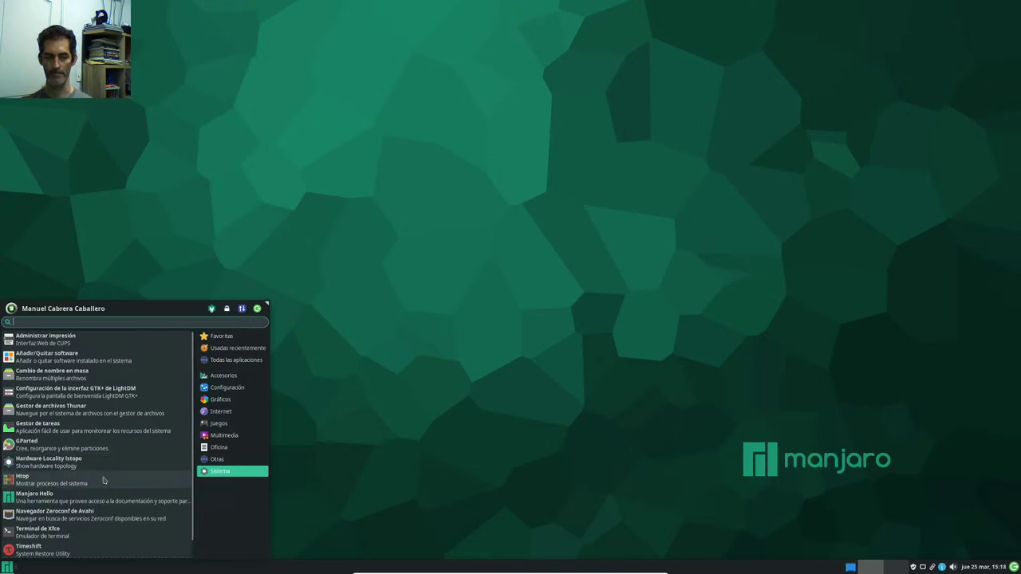
# Step: Open Htop from the Sistema applications, enlarge and reposition its terminal window to inspect the running processes and memory, and close it
pyautogui.click(64, 482)
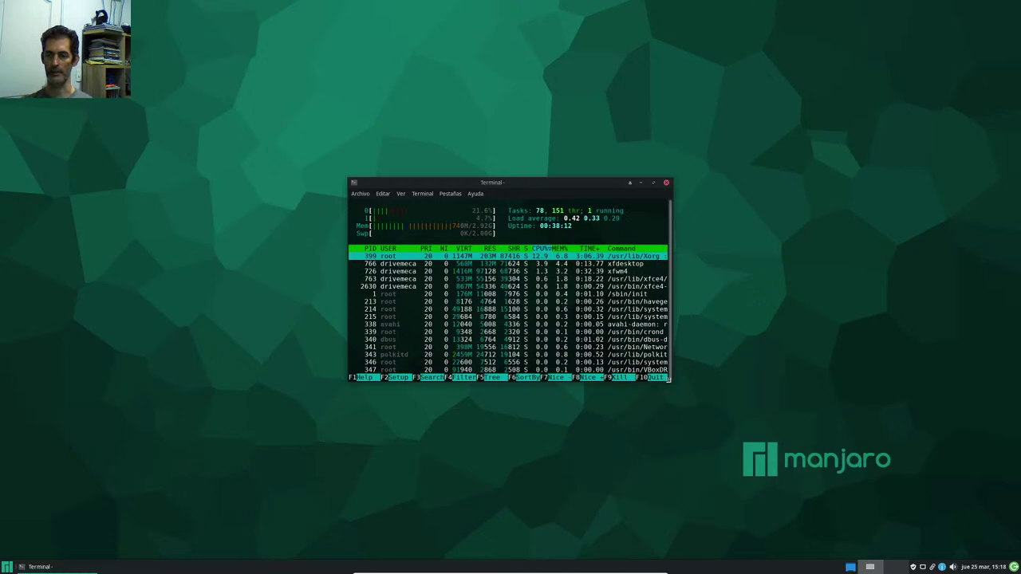
pyautogui.moveTo(687, 397); pyautogui.dragTo(796, 473)
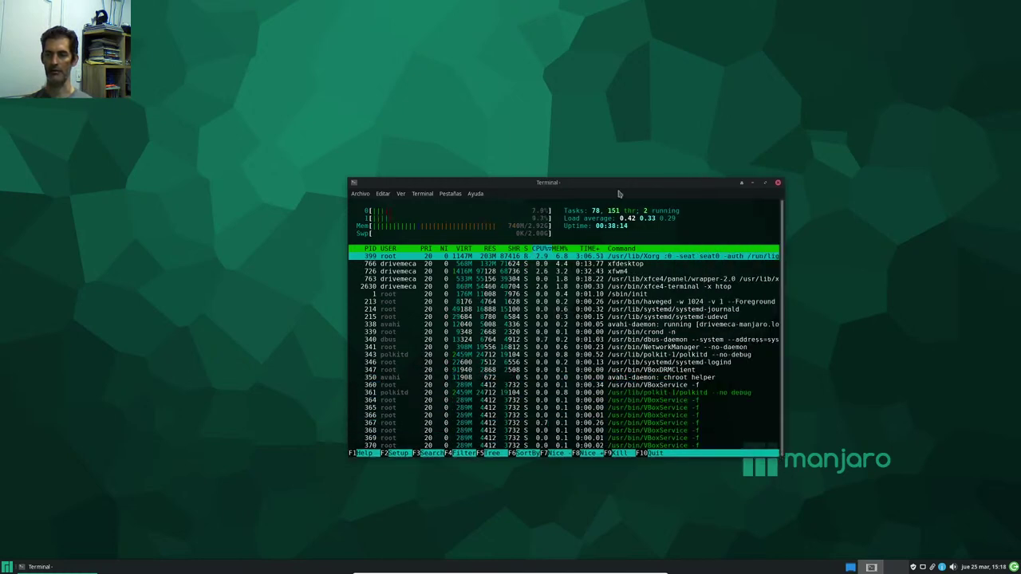
pyautogui.moveTo(614, 187); pyautogui.dragTo(592, 149)
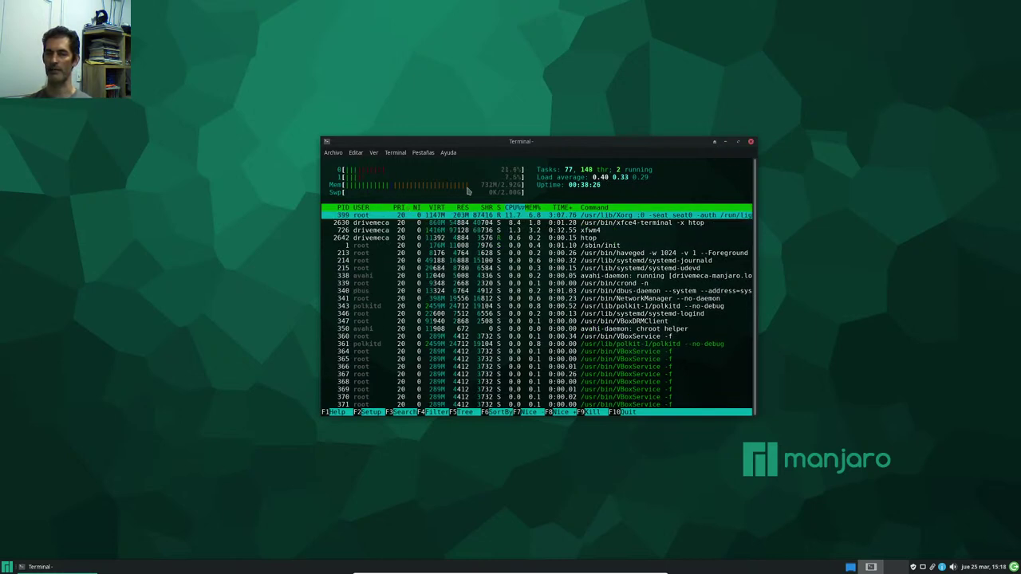
pyautogui.click(751, 143)
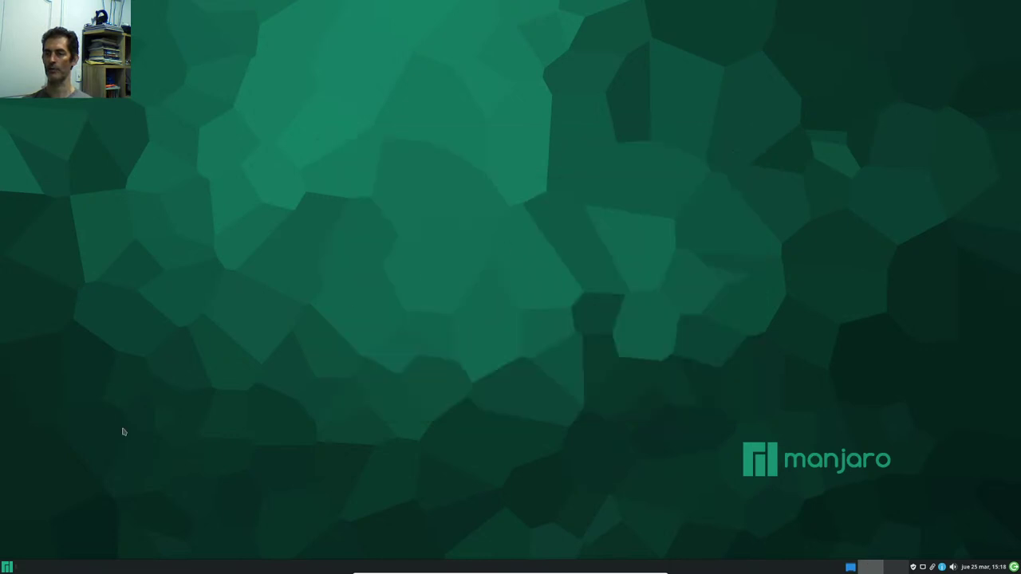
# Step: Review the remaining Sistema applications, down to Timeshift, in the application menu and close the menu
pyautogui.click(6, 566)
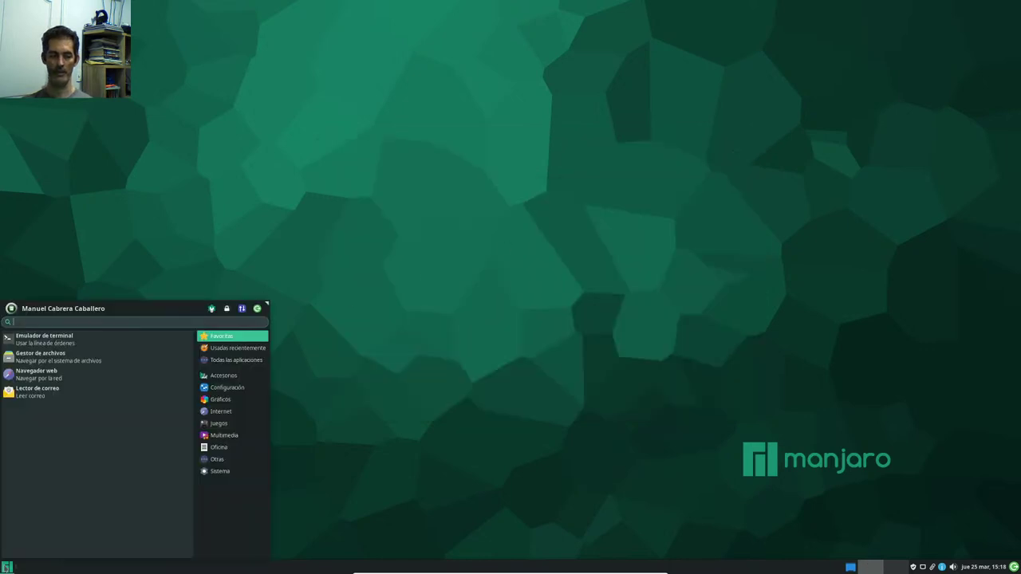
pyautogui.click(227, 474)
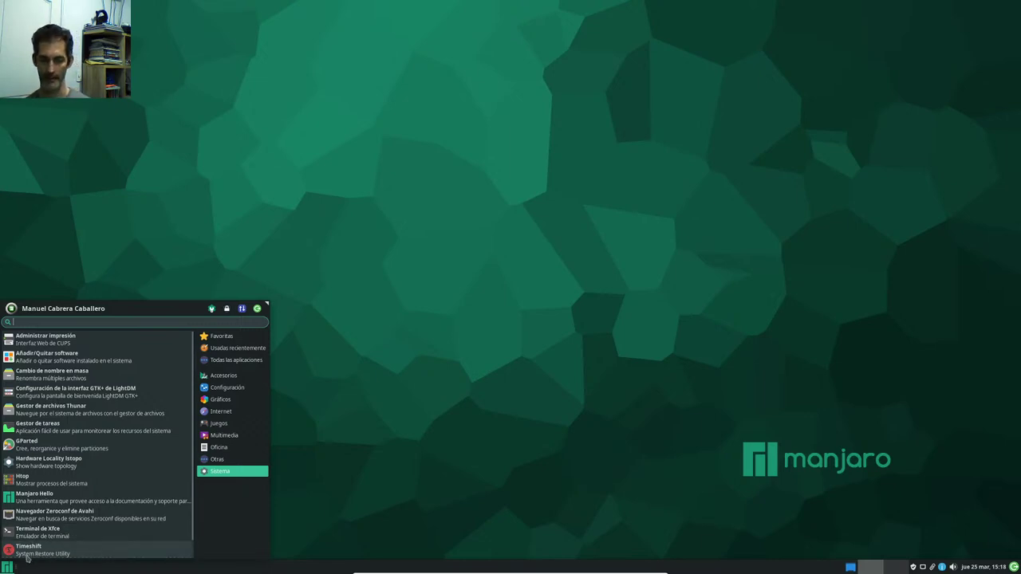
pyautogui.click(438, 389)
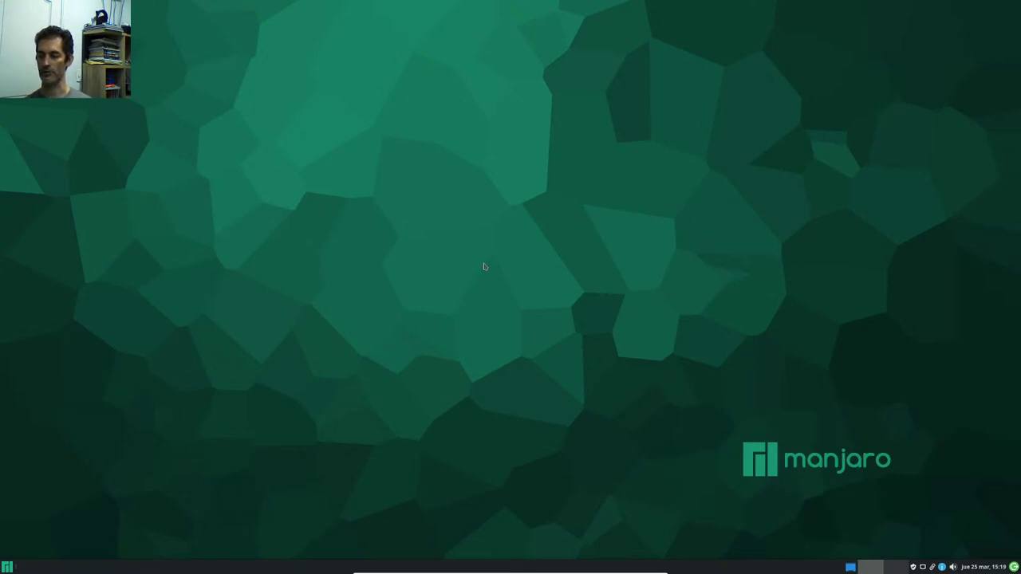
# Step: Take the Manjaro Xfce 21 virtual machine out of full-screen mode and move its window to the host desktop's lower-left corner
pyautogui.hotkey('ctrl', 'f')
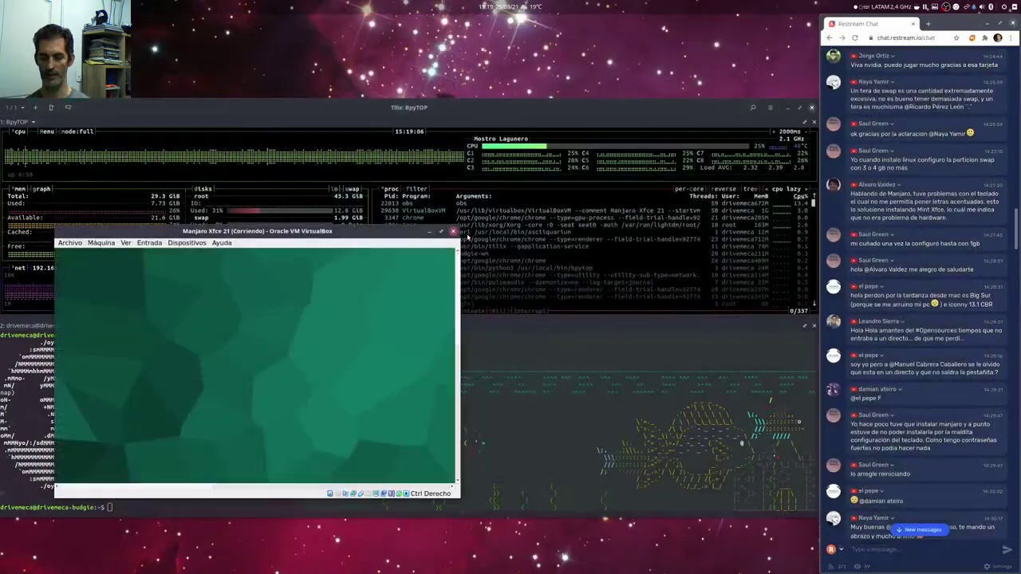
pyautogui.moveTo(390, 236); pyautogui.dragTo(331, 313)
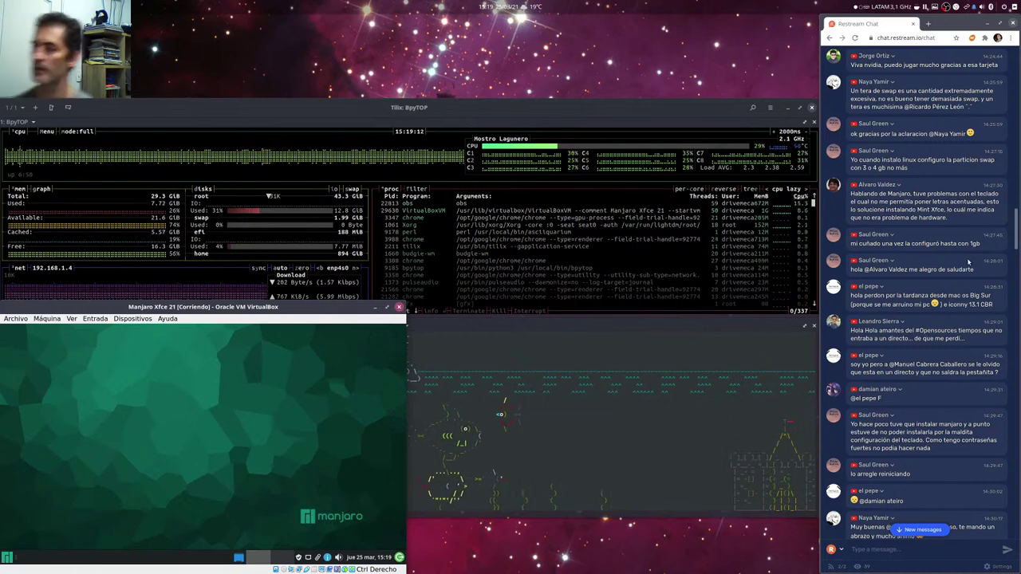
# Step: Switch to the Restream Chat window and read through the viewers' messages
pyautogui.click(1016, 231)
pyautogui.scroll(1, 1016, 231)
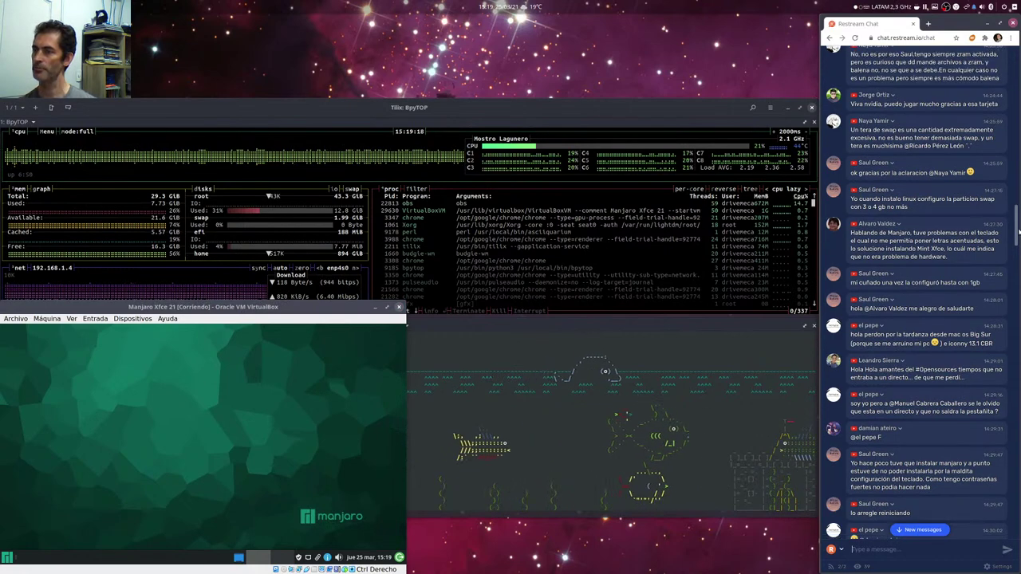
pyautogui.scroll(-1, 1017, 231)
pyautogui.scroll(-2, 1018, 232)
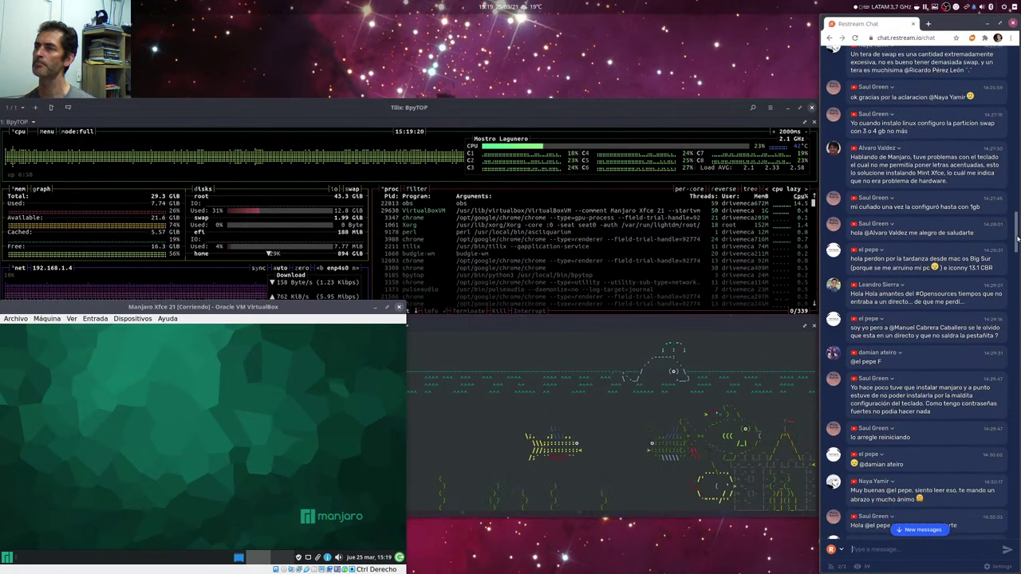